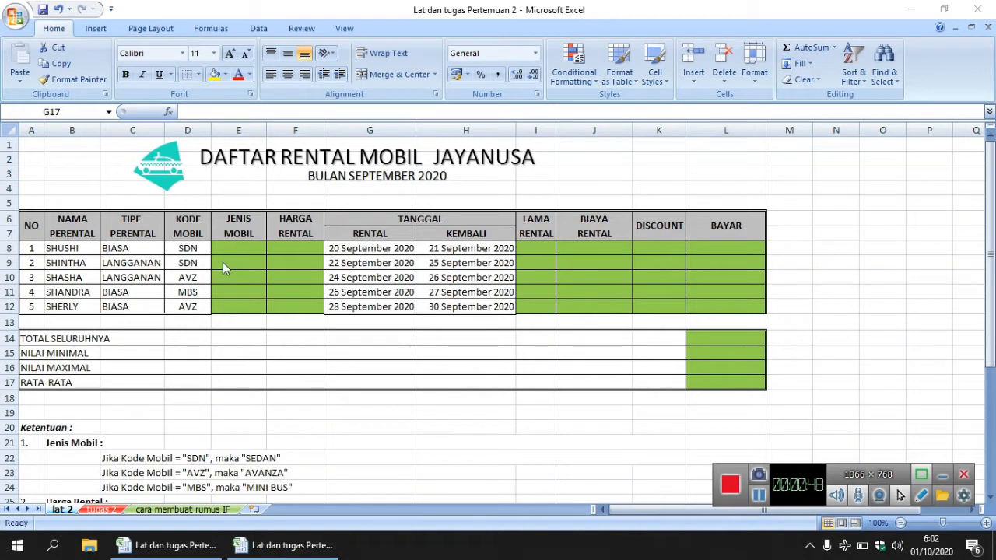
Review the empty columns of the rental table and the calculation rules listed under Ketentuan.
left_click(280, 305)
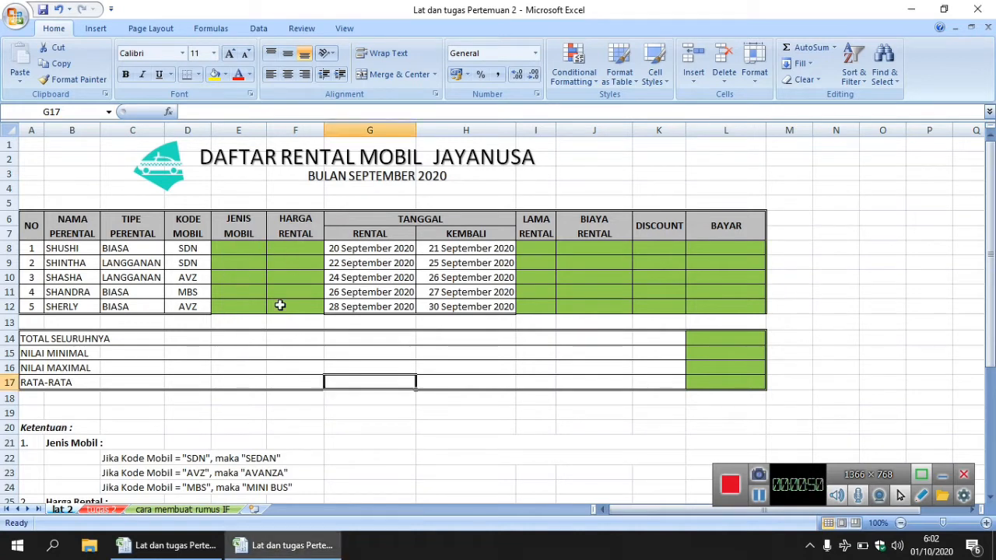
left_click(548, 298)
left_click(634, 294)
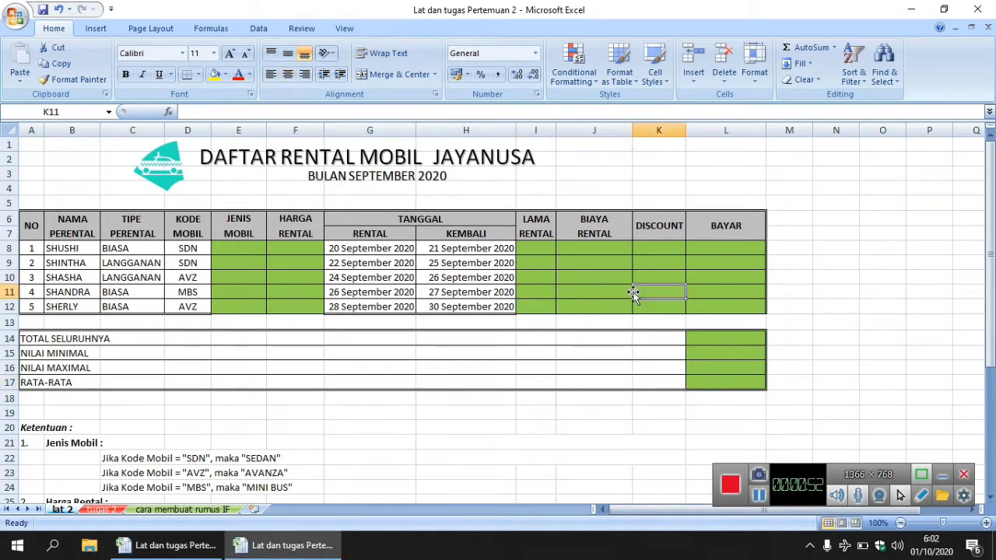
left_click_drag(991, 342, 991, 371)
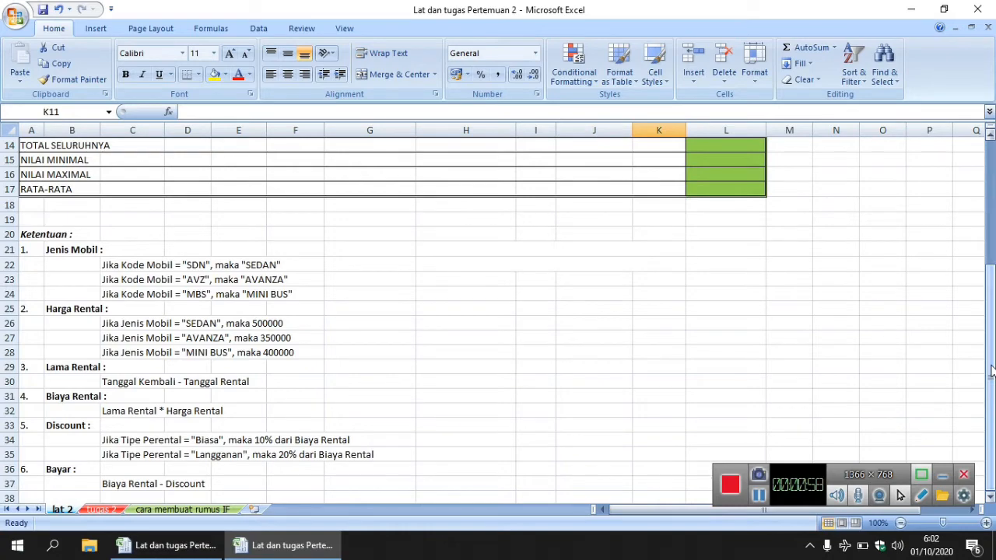
left_click_drag(991, 372, 994, 248)
left_click(621, 262)
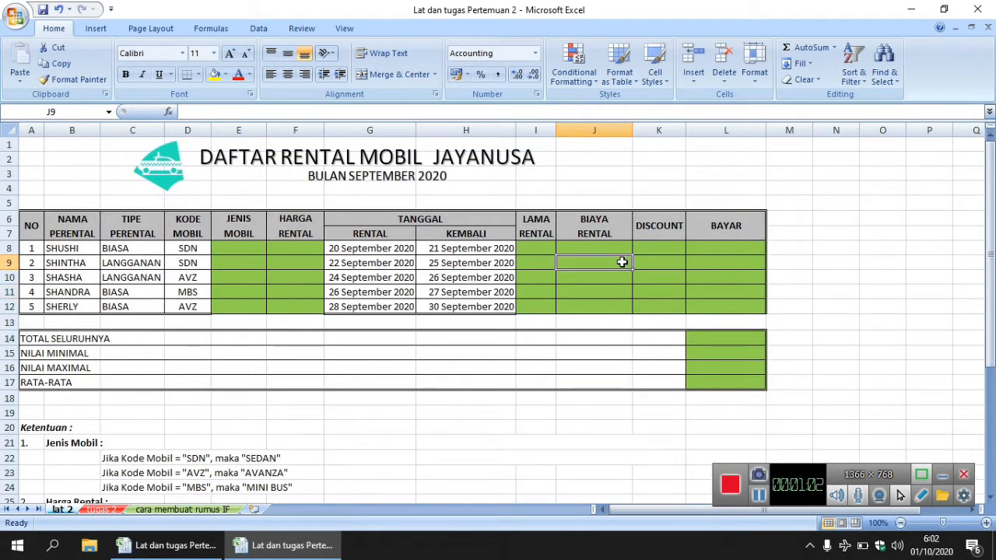
Begin an IF formula in E8 that returns "sedan" when the car code in D8 equals "sdn".
left_click(247, 247)
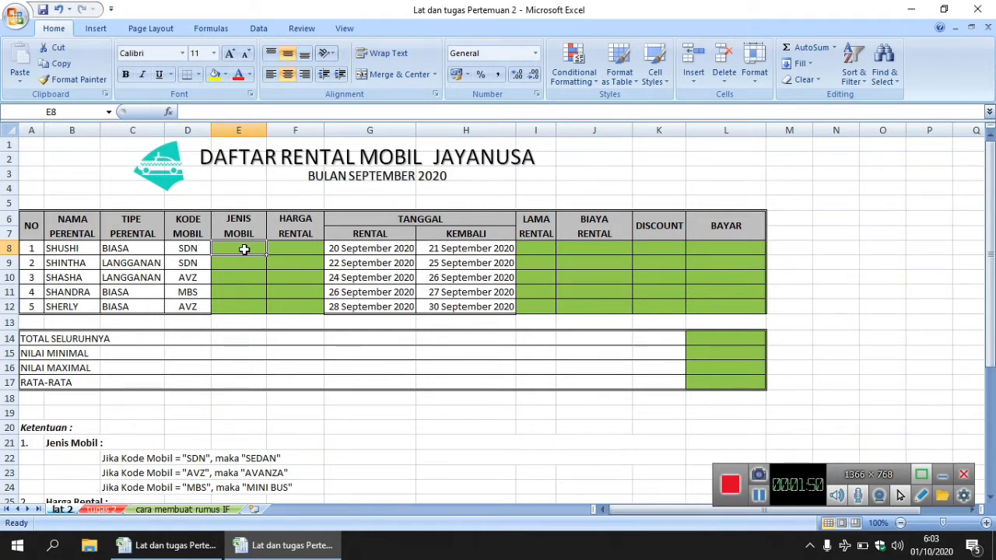
left_click(246, 115)
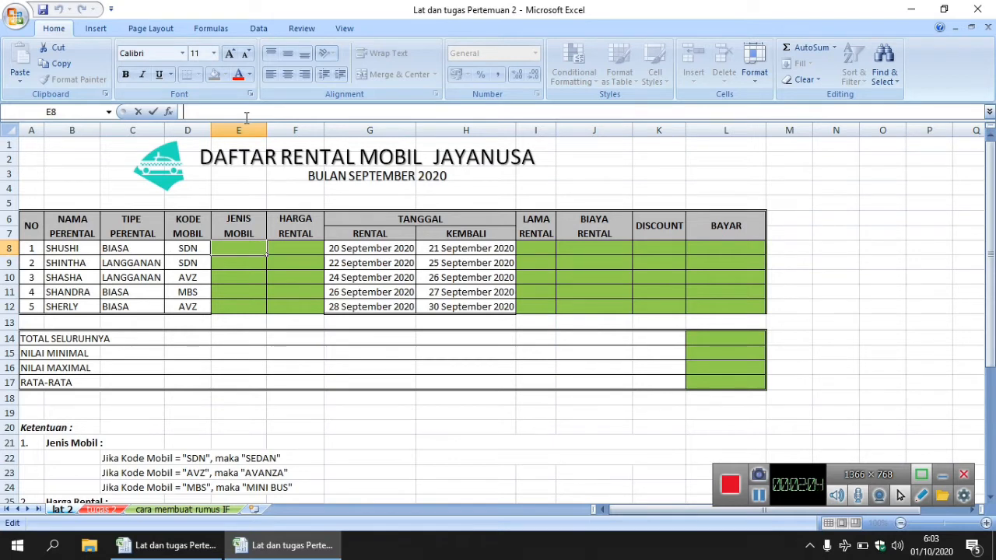
type("=")
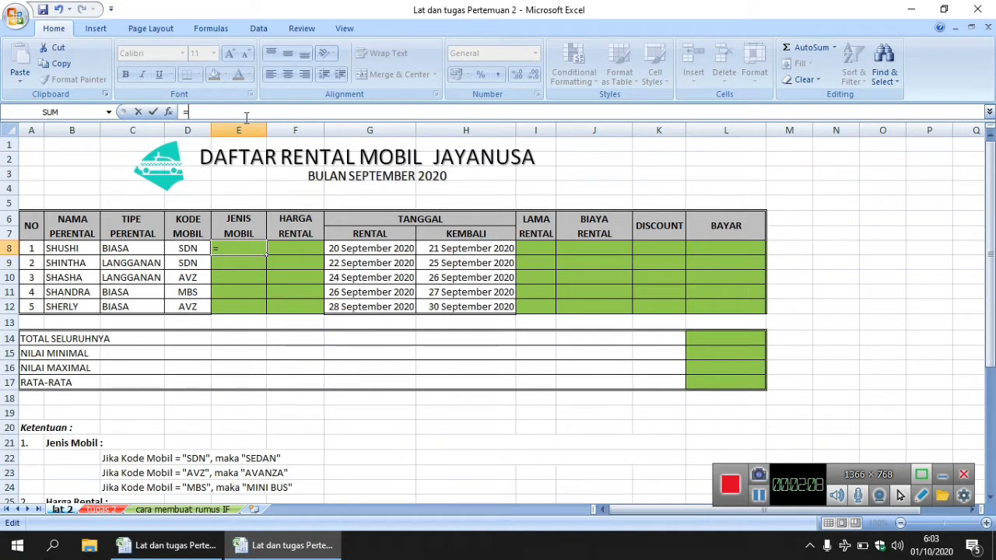
type("if")
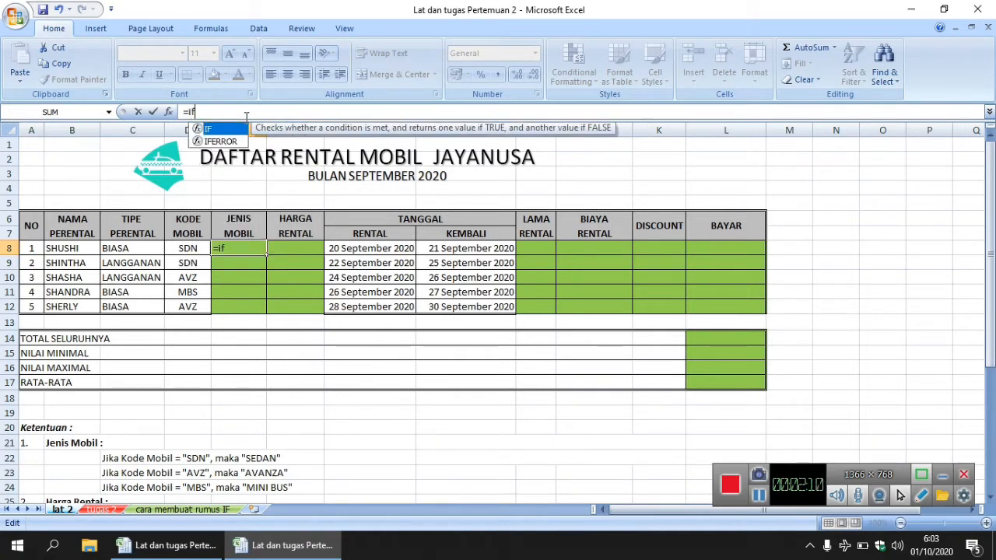
type("(")
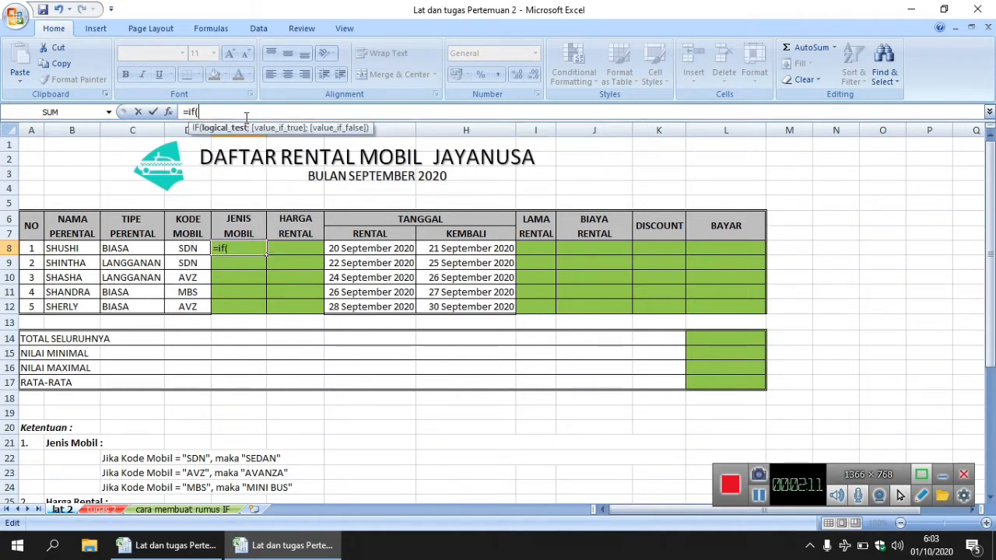
left_click(189, 249)
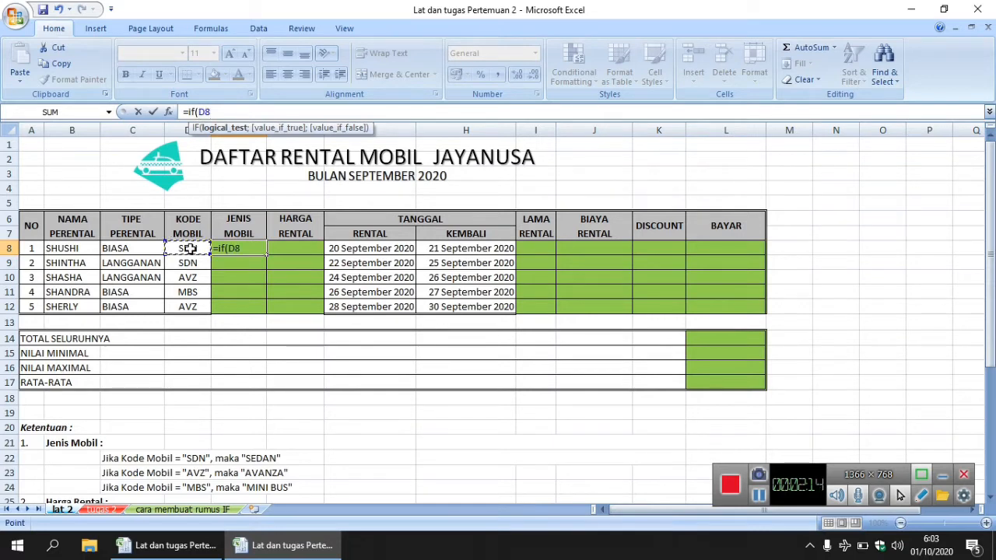
type("=\"sdn\";\"se")
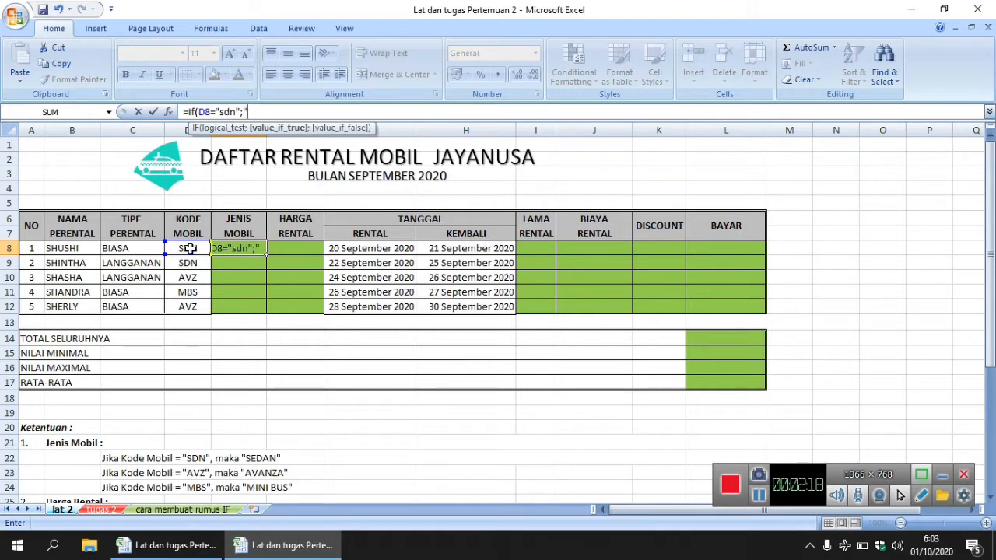
type("dan")
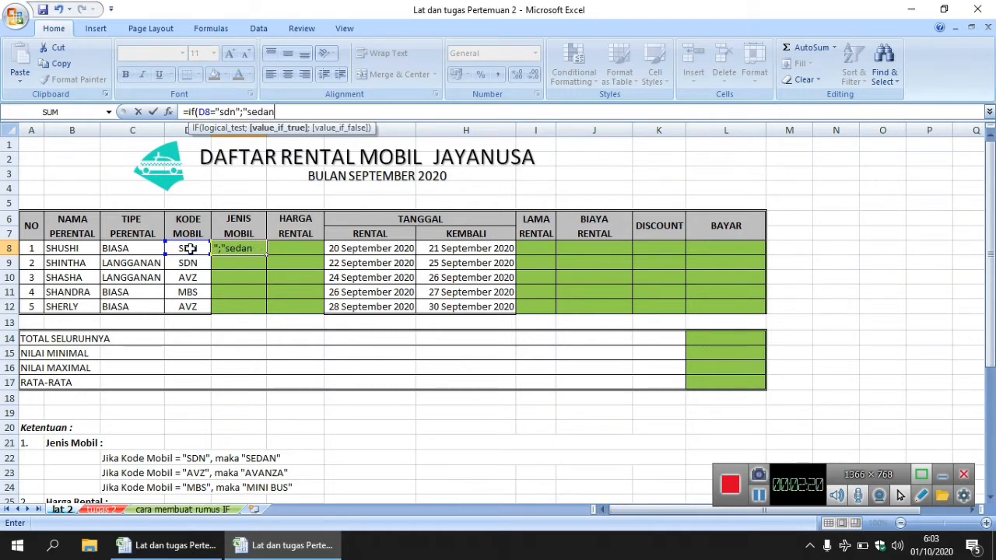
type("\";")
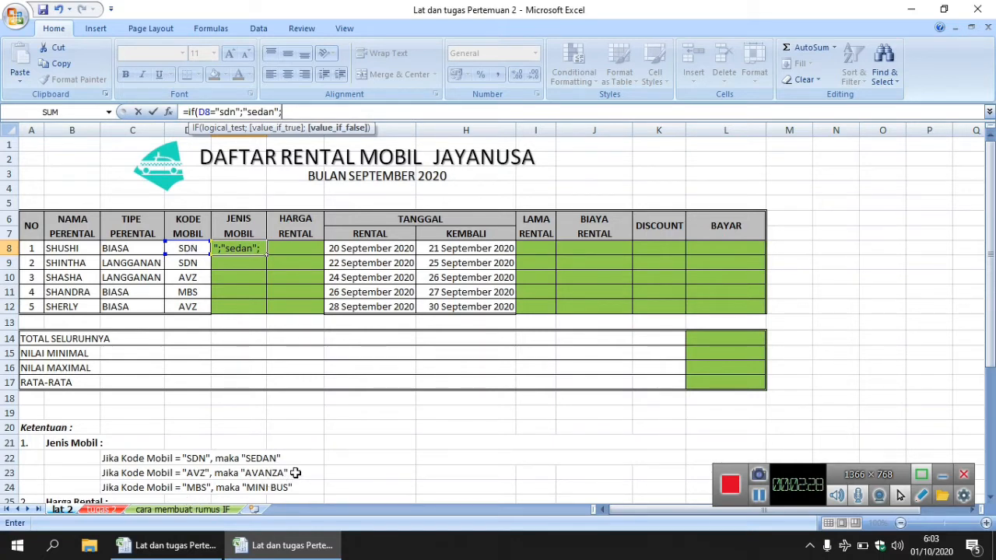
Nest a second IF in the E8 formula that returns "avanza" when D8 equals "avz".
left_click(305, 111)
type("if")
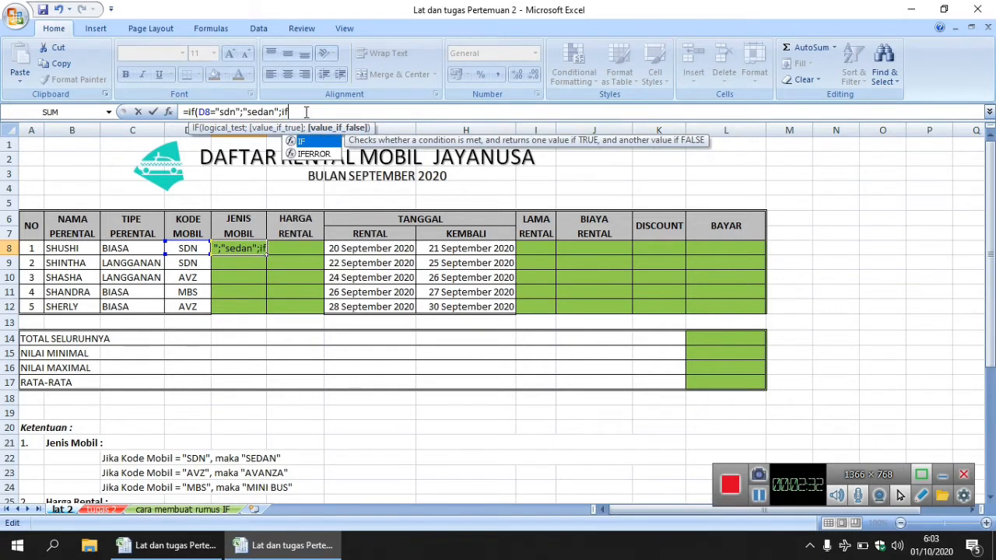
type("(")
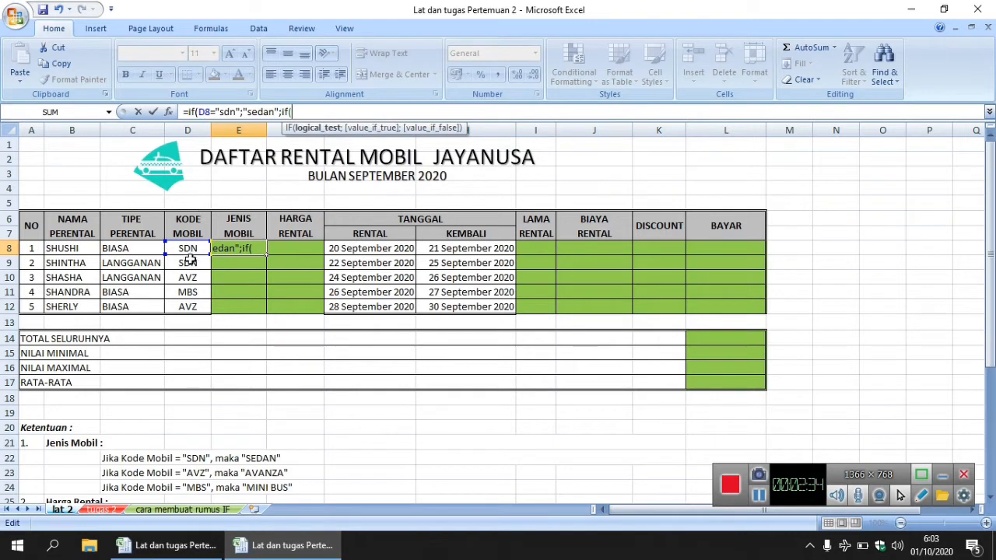
left_click(195, 248)
type("=\"avz")
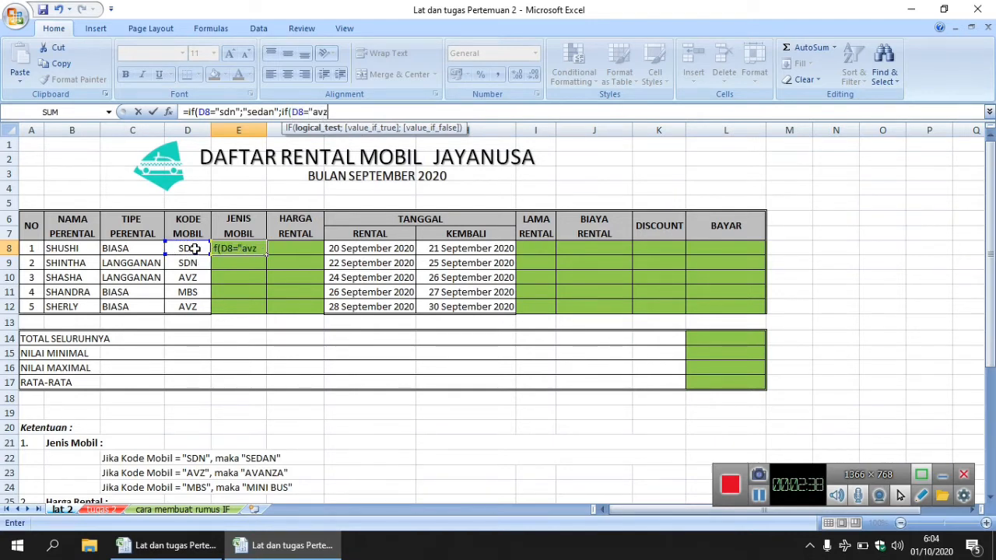
type("\";\"")
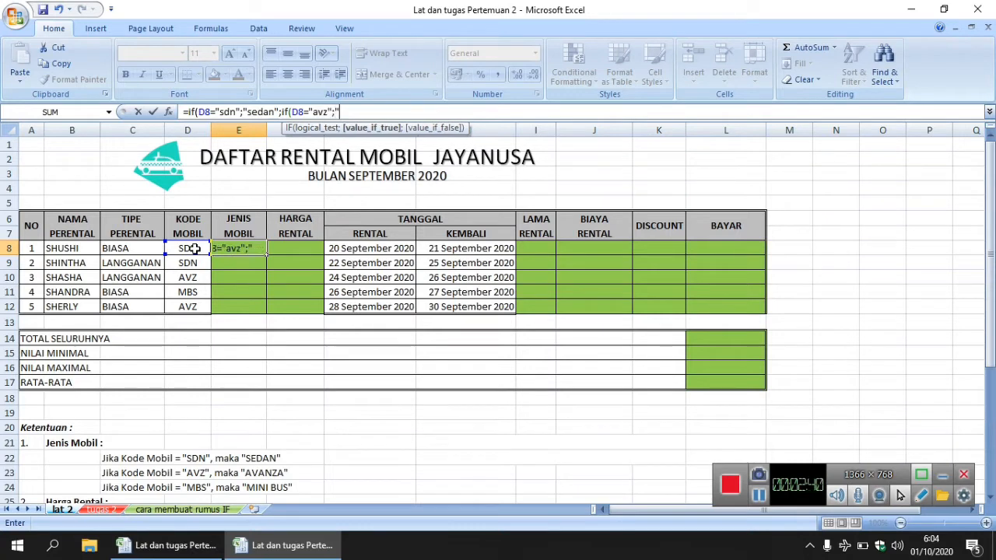
type("avanza\"")
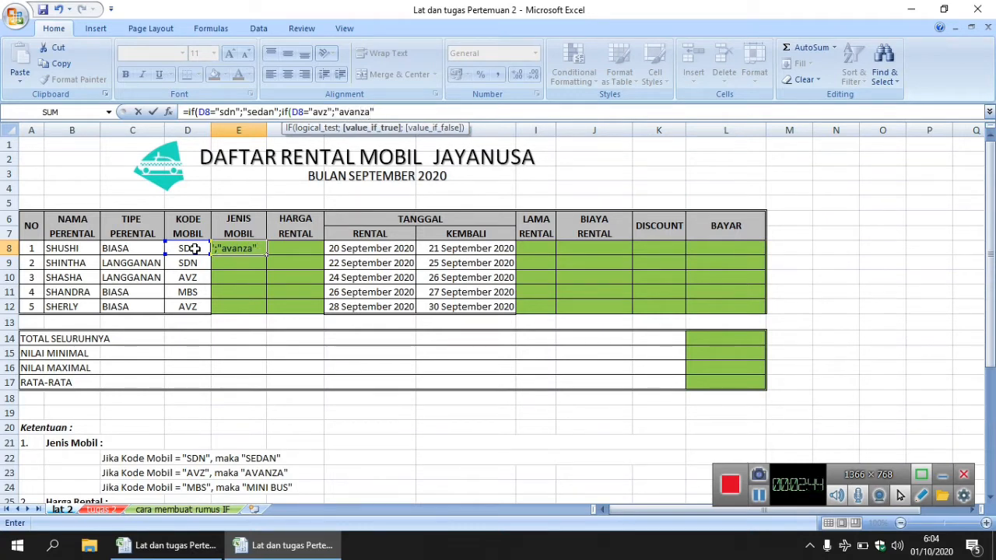
type(";")
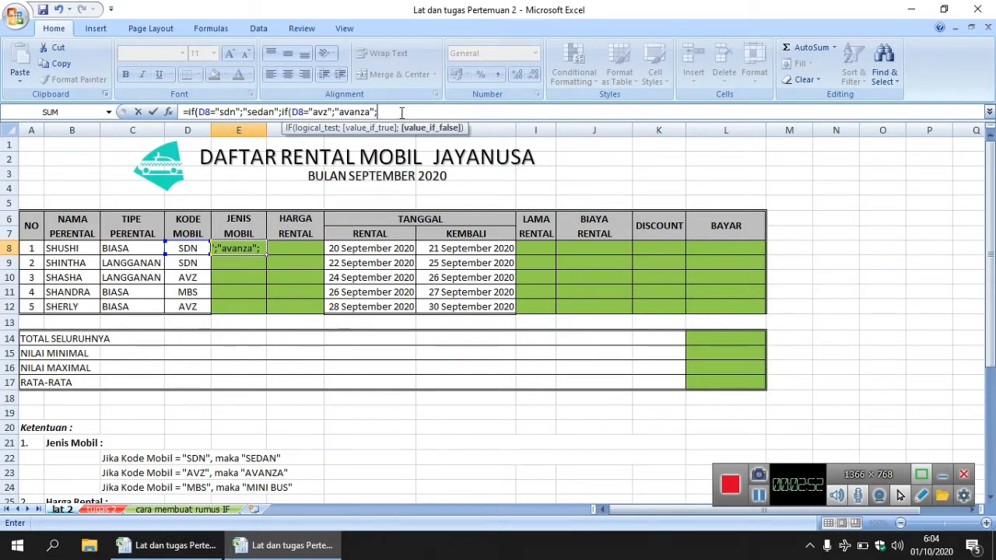
Add "mini bus" as the nested IF's false value, close both functions and enter the E8 formula.
type("\"")
type(";\"mini bu")
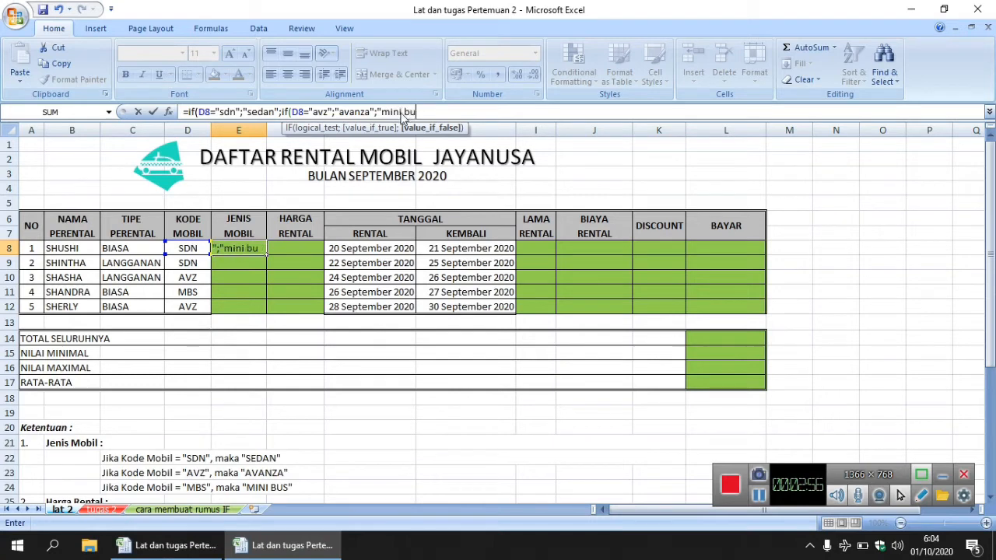
type("s\"")
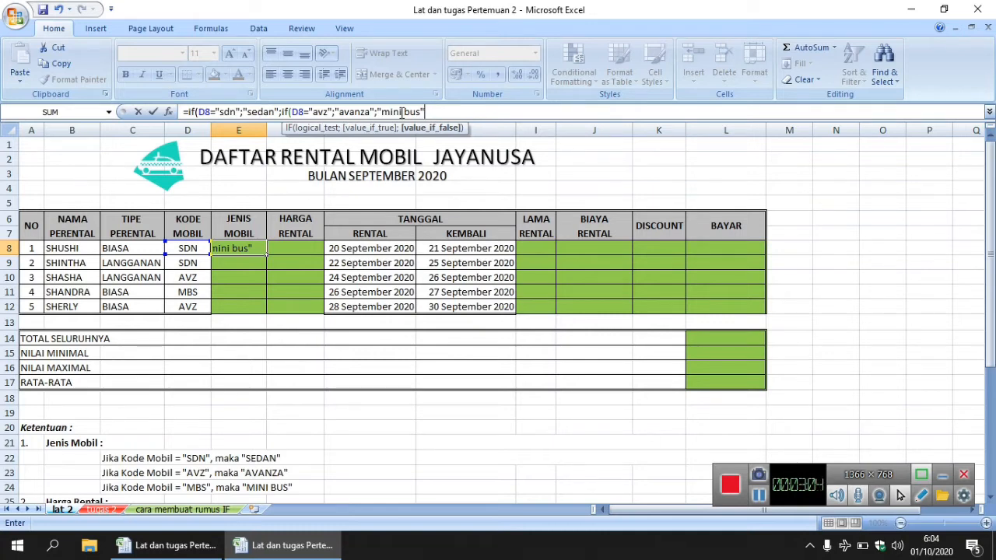
type("))")
key("Return")
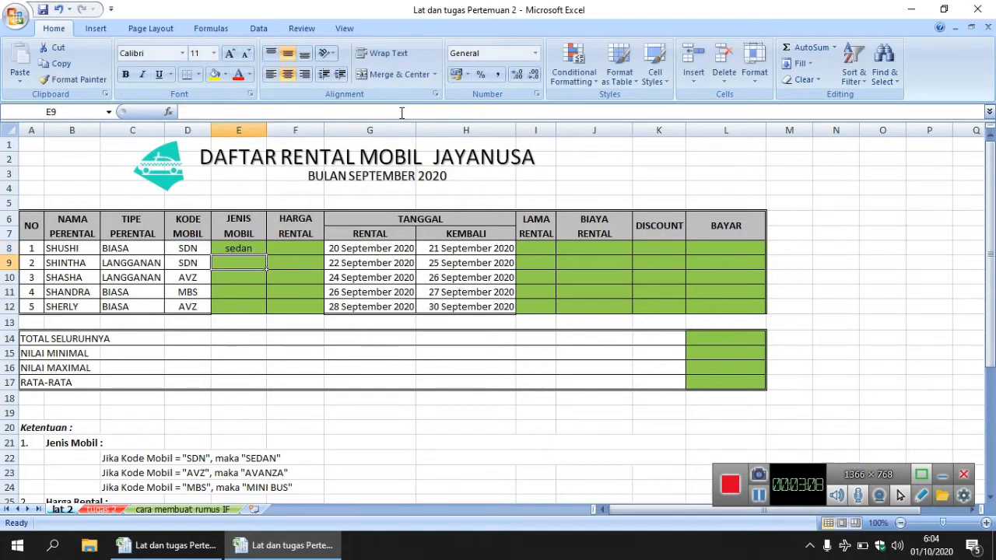
Copy the Jenis Mobil formula from E8 down through E12.
left_click(237, 248)
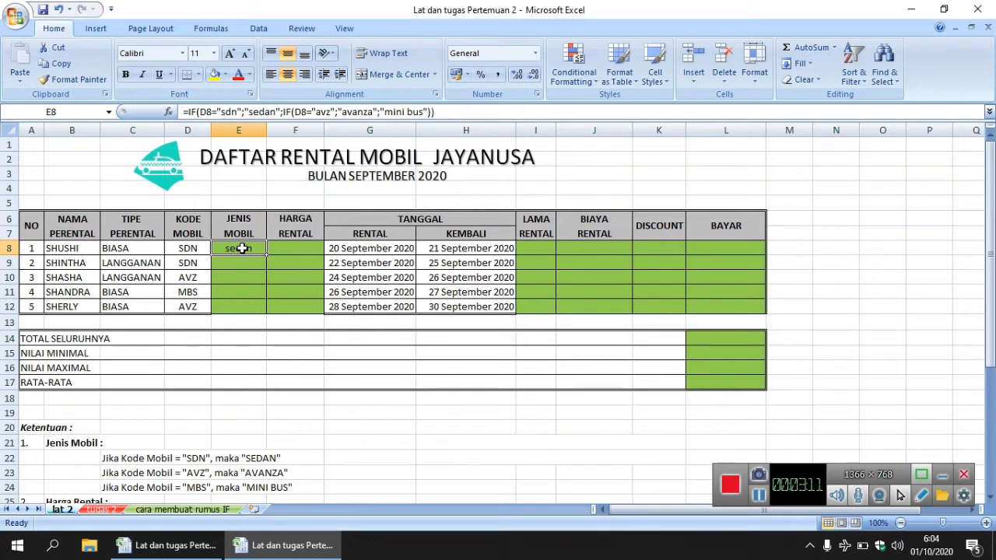
left_click(190, 249)
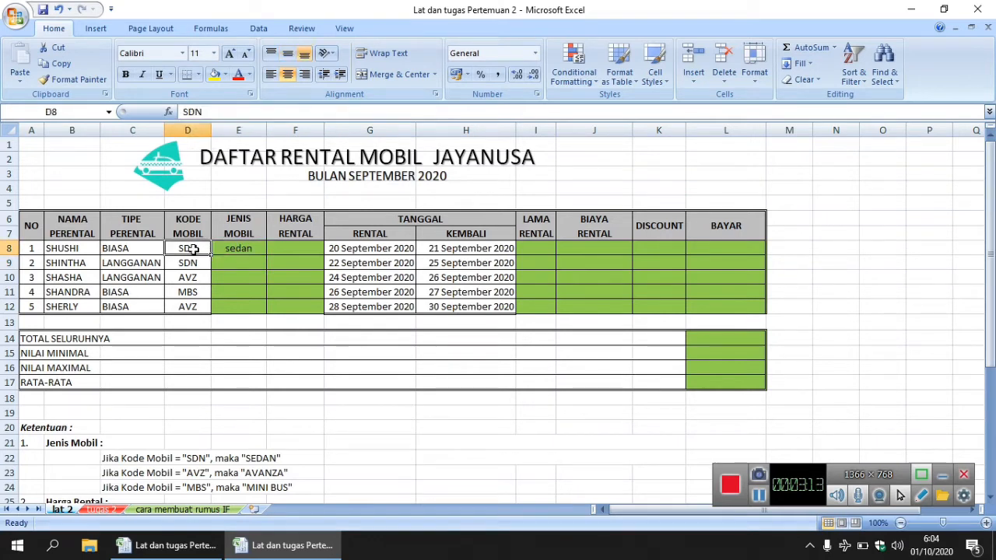
left_click(243, 247)
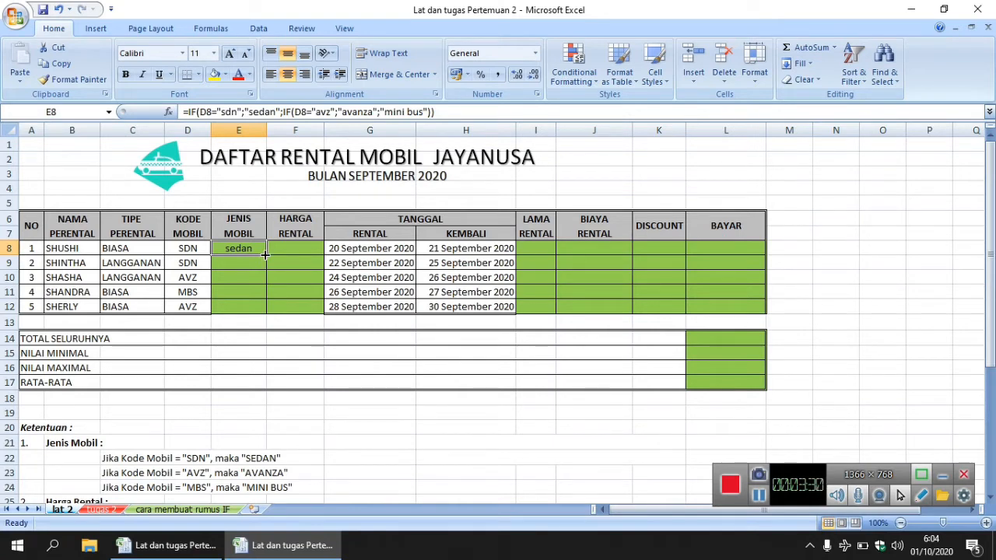
left_click_drag(265, 254, 261, 308)
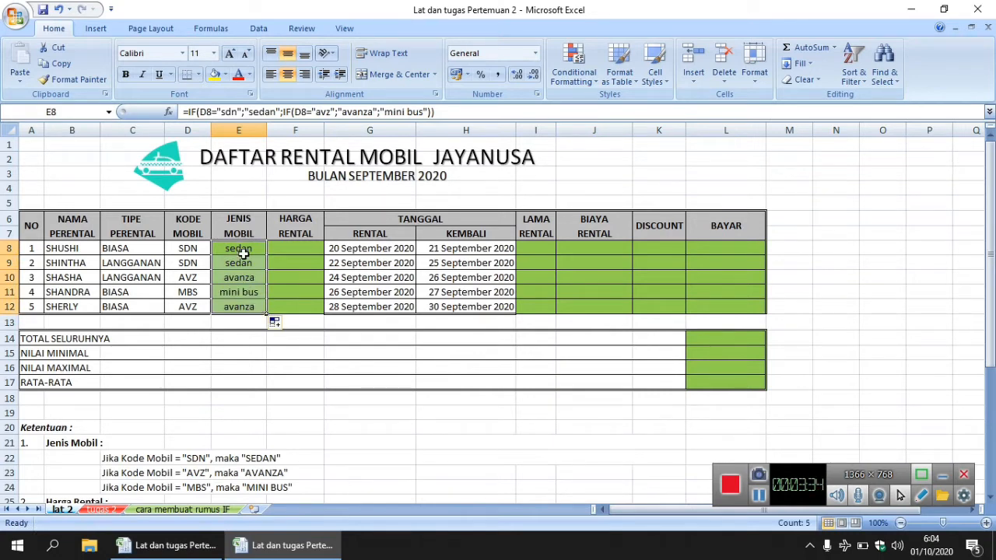
Begin an IF formula in F8 that returns 500000 when the car type in E8 equals "sedan".
left_click(297, 250)
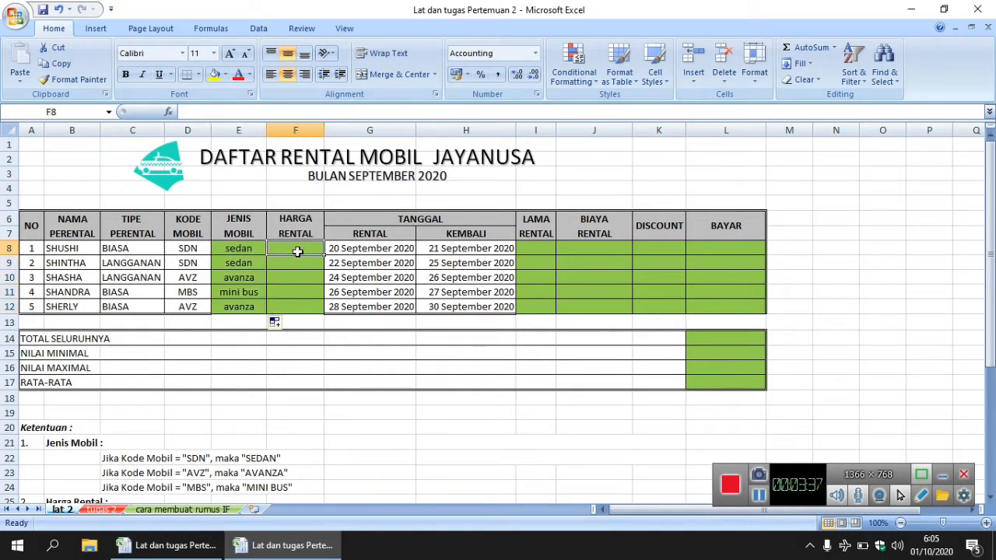
left_click(244, 247)
left_click(273, 251)
left_click_drag(989, 200, 989, 293)
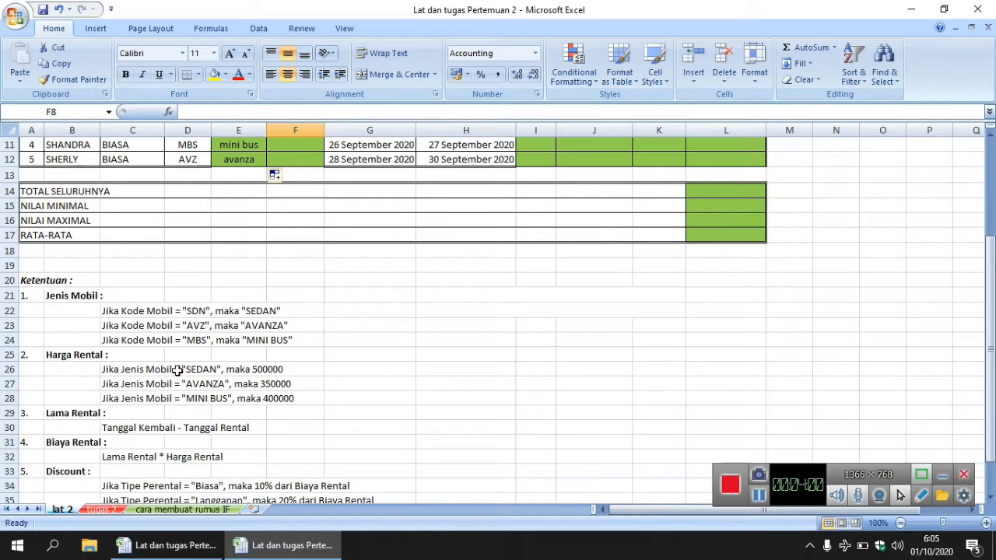
left_click_drag(989, 377, 990, 361)
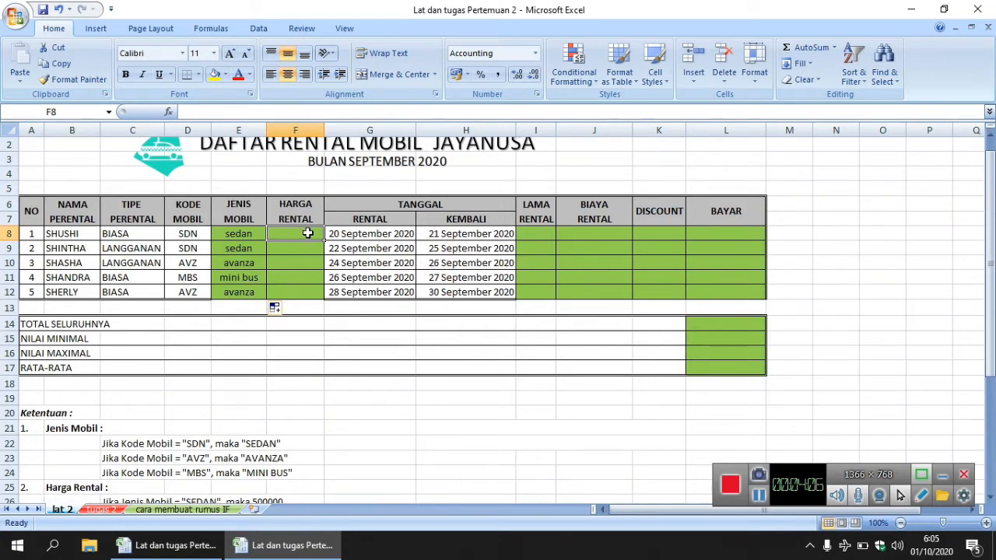
left_click(266, 111)
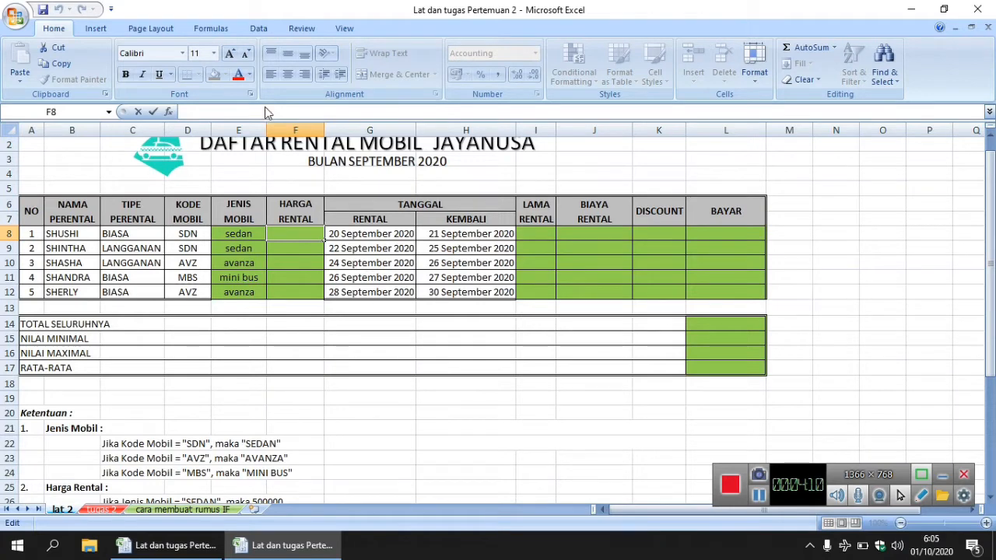
type("=")
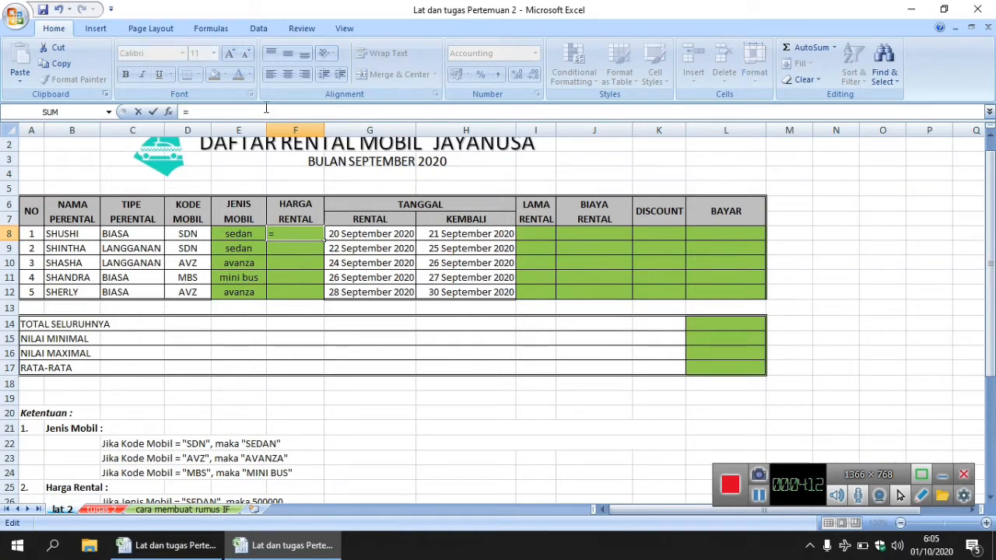
type("if(")
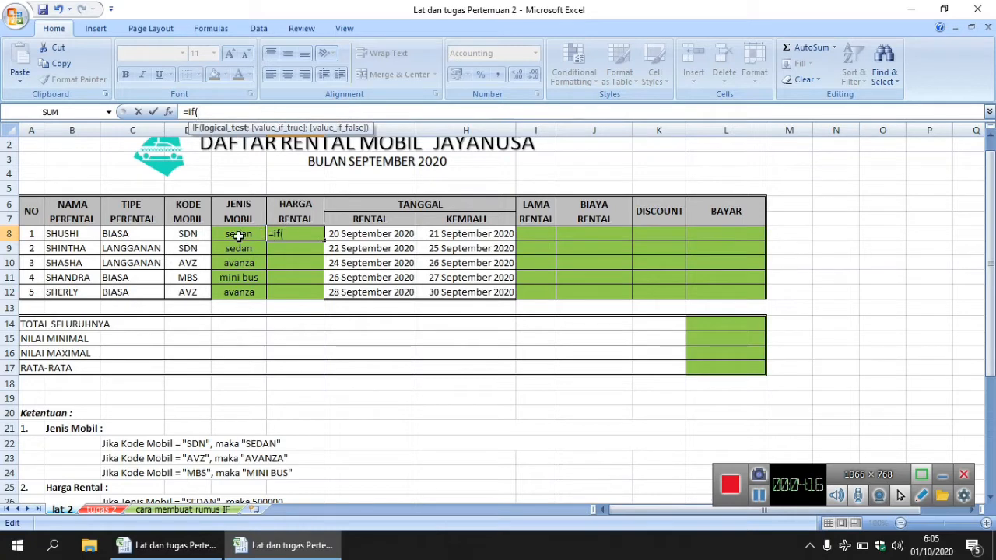
left_click(238, 236)
left_click(236, 111)
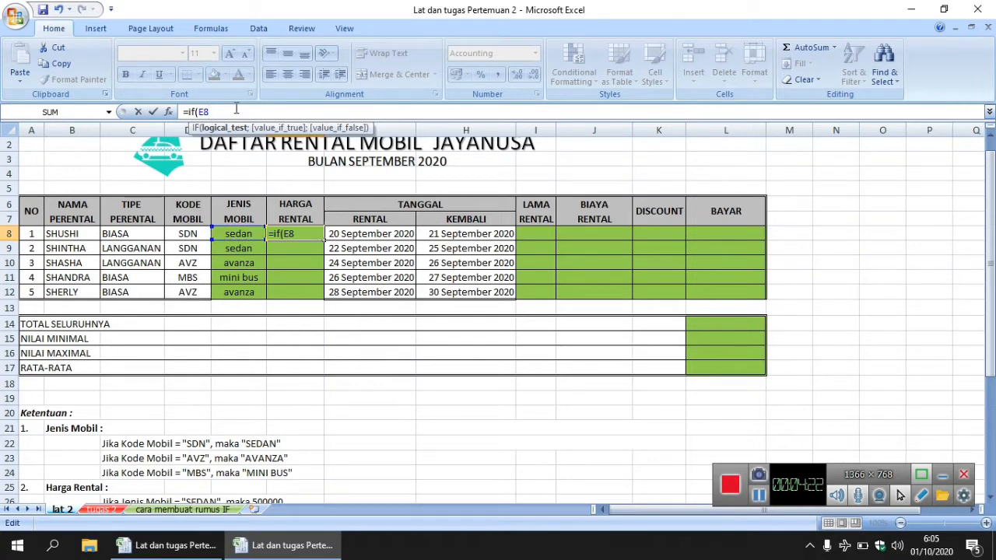
type("=\"sedan\"")
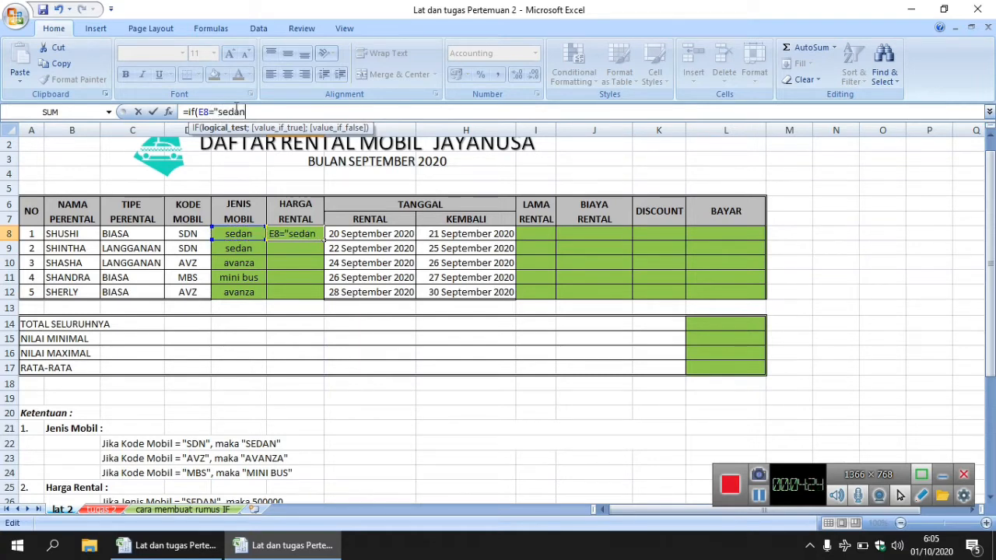
type(";")
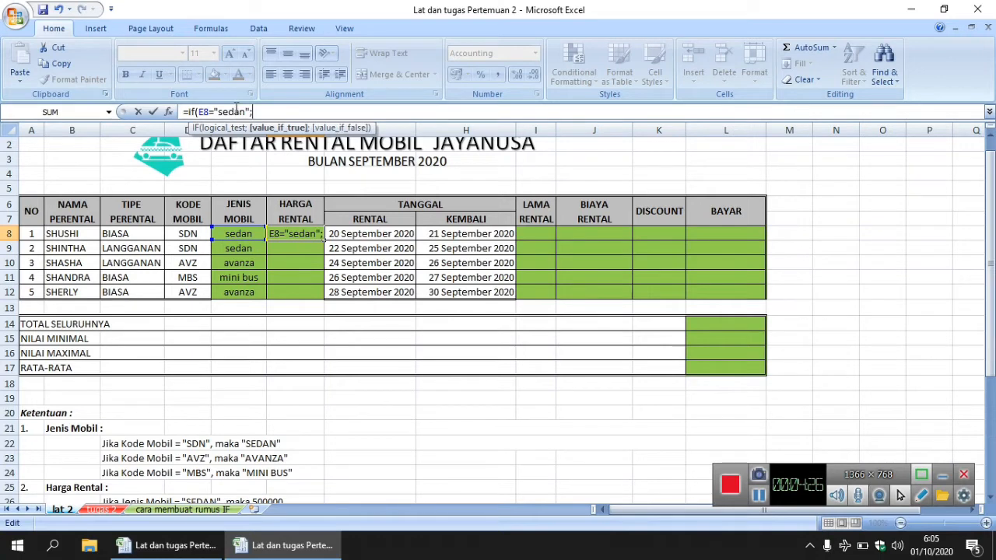
type("500000")
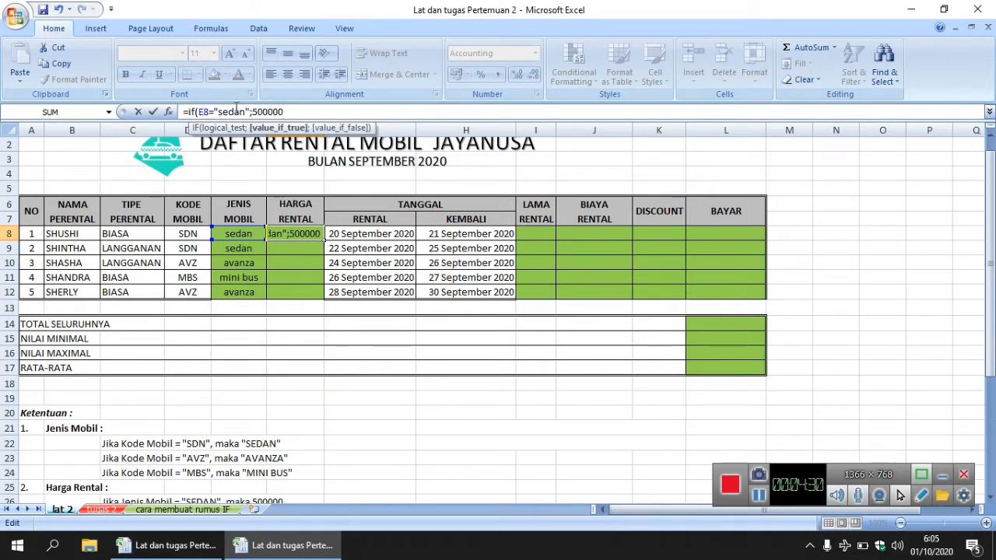
Nest a second IF in the F8 formula that returns 350000 when E8 equals "avanza".
type(";")
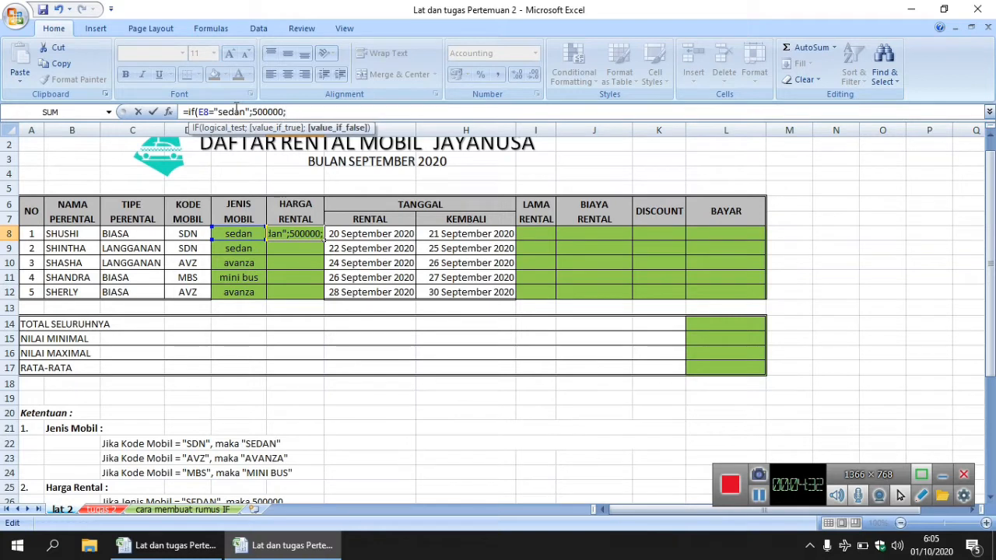
type("if(")
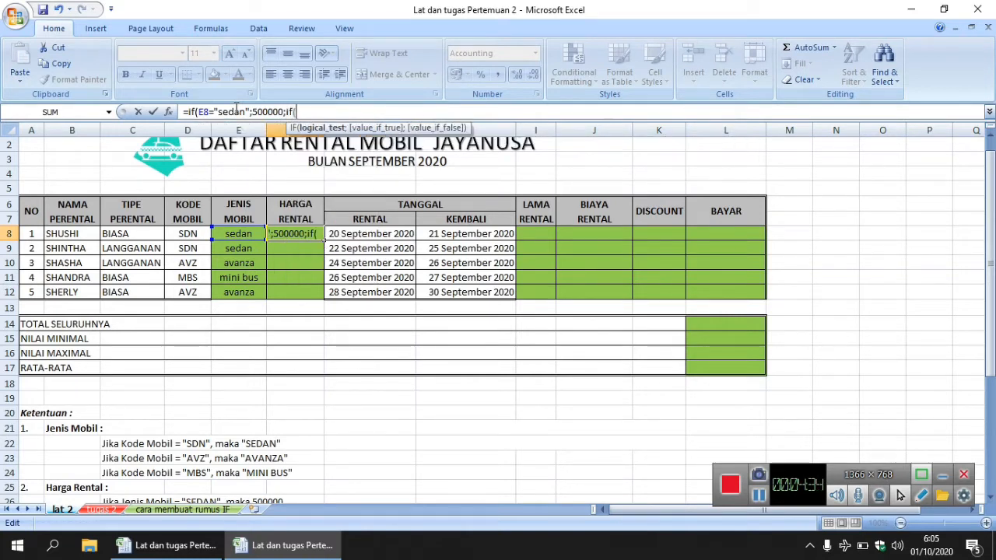
left_click(225, 233)
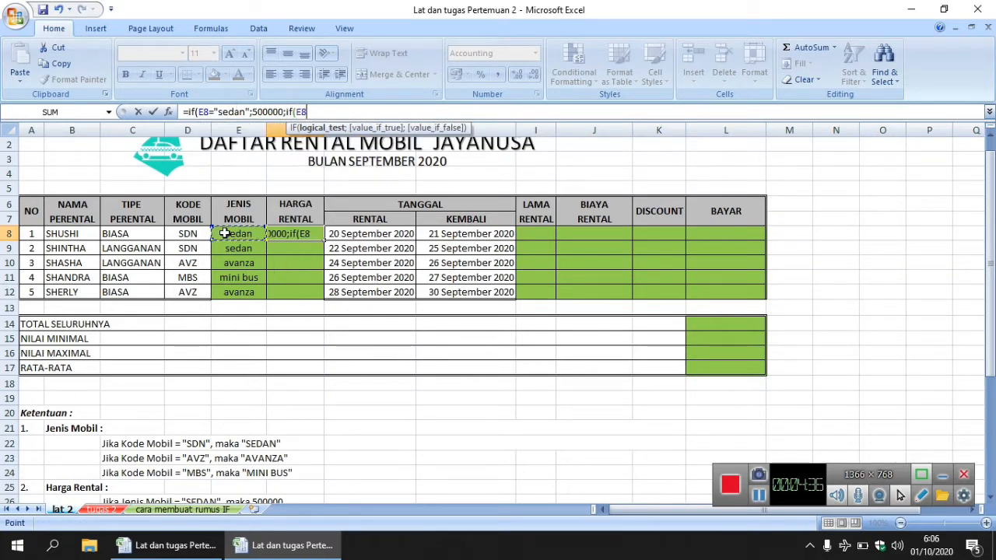
type("=\"avanz")
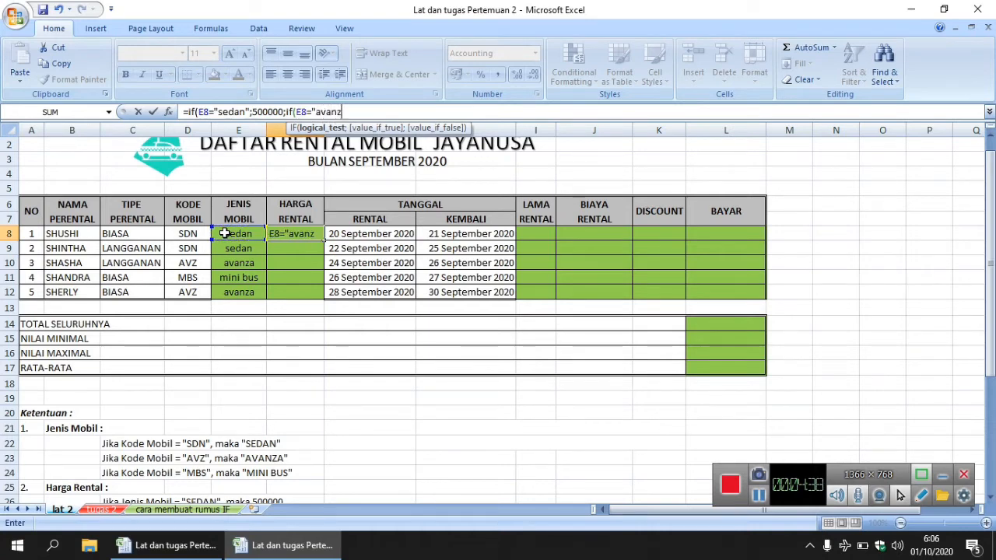
type("a\";")
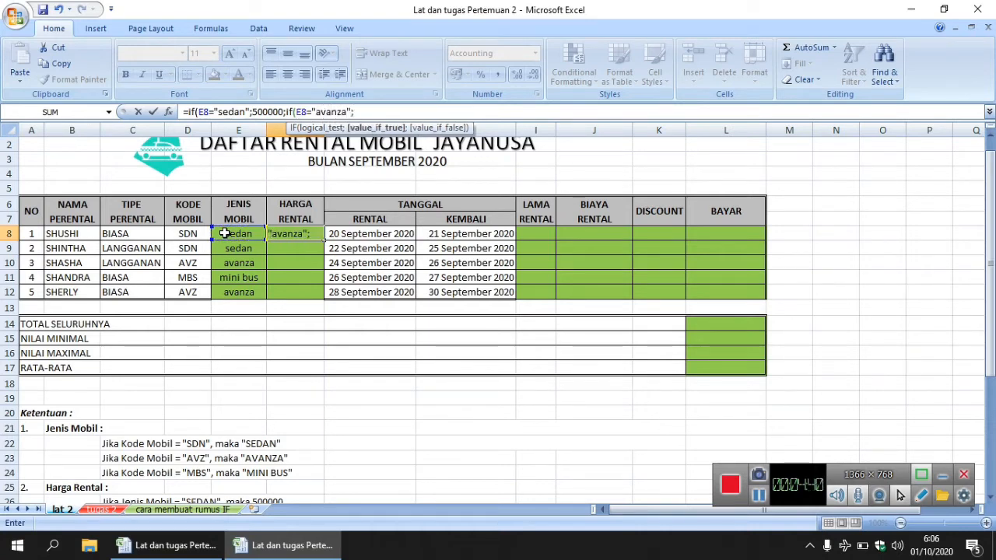
type("350000")
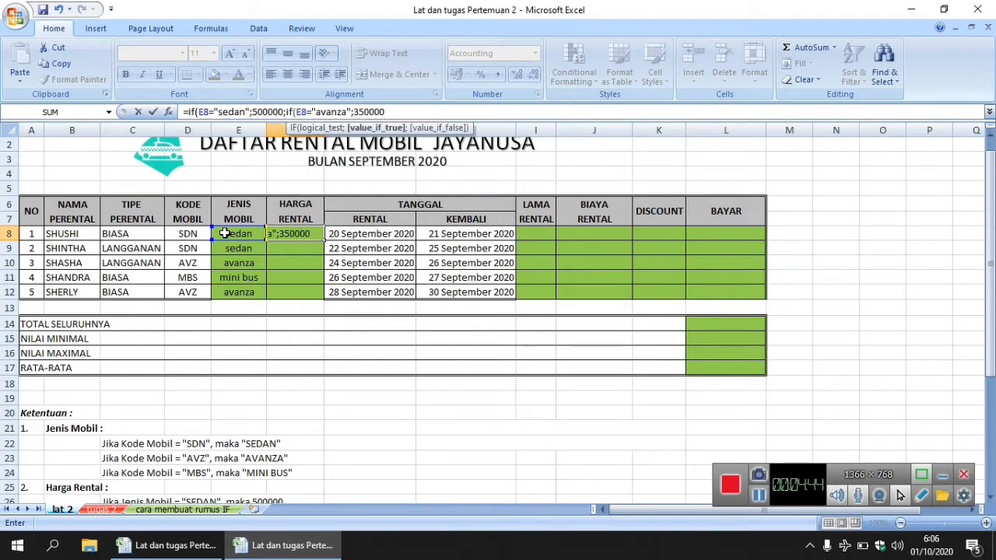
Complete the F8 formula with 400000 as the nested IF's false value and copy it down through F12.
type(";")
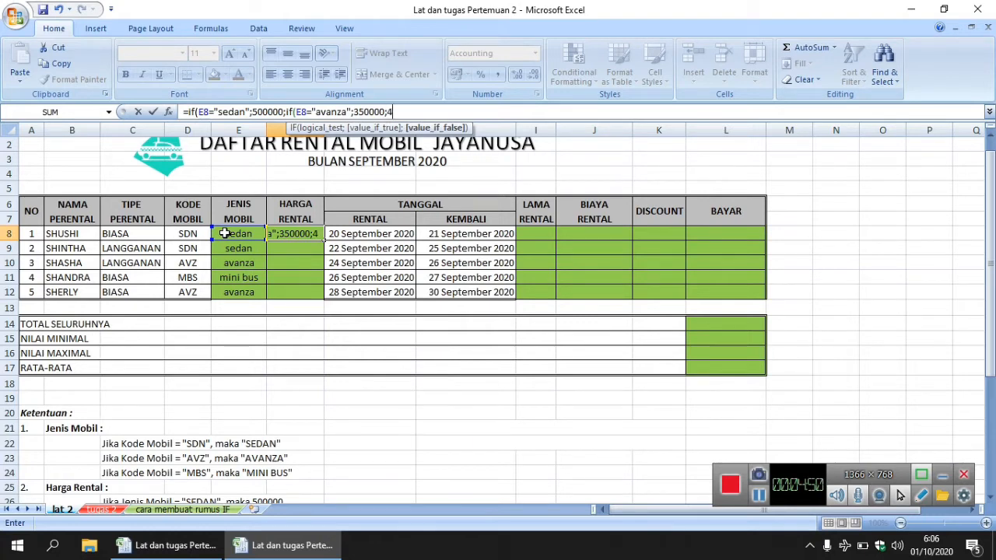
type("400000")
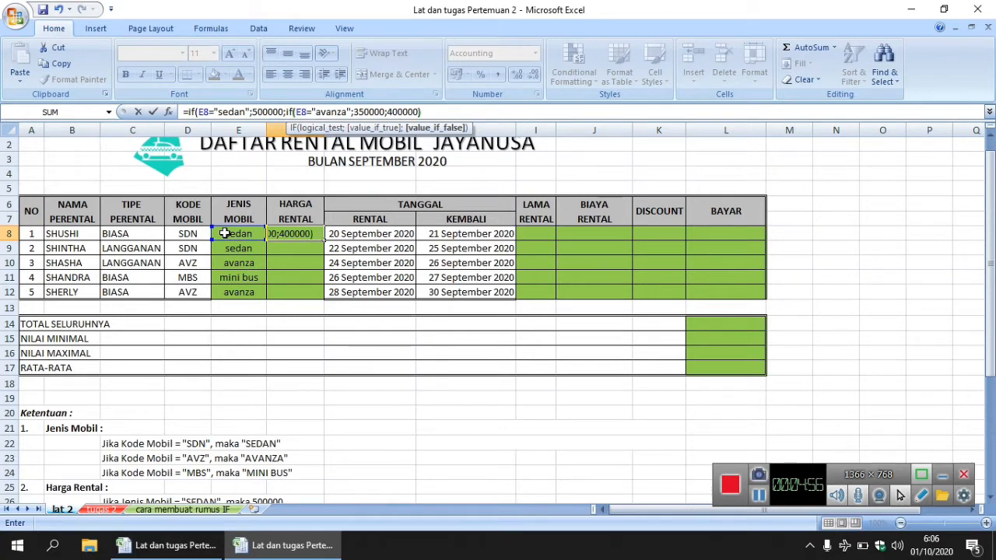
type(")")
key("Return")
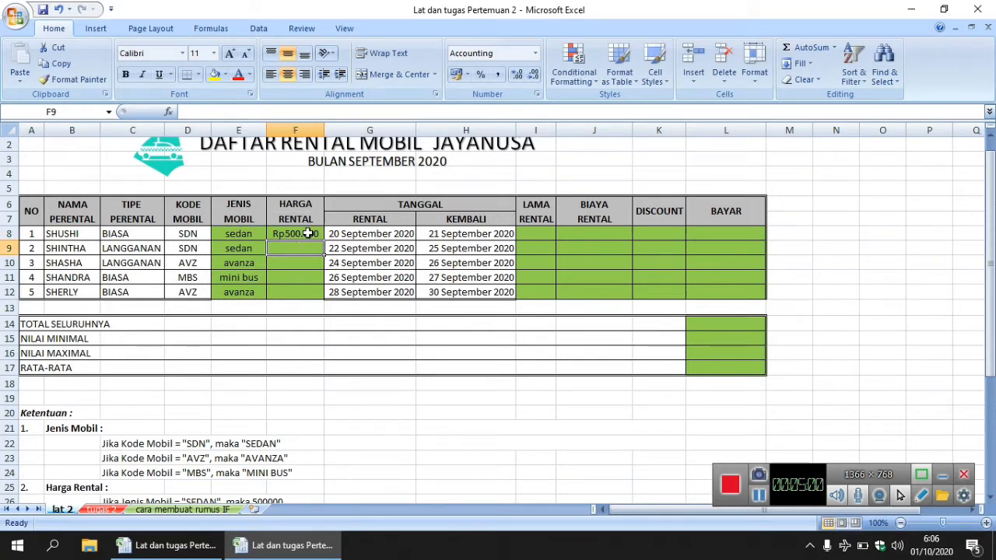
left_click(308, 233)
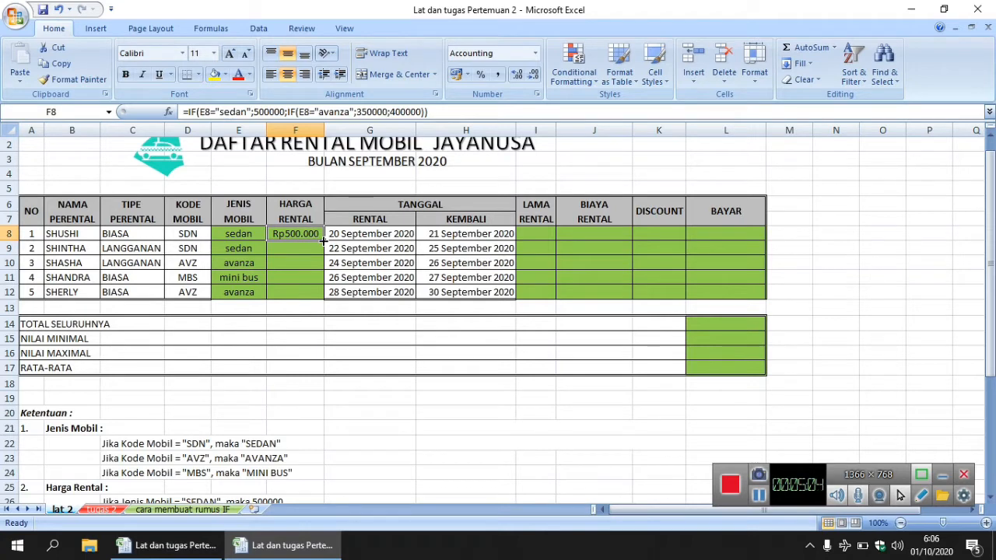
left_click_drag(322, 240, 321, 293)
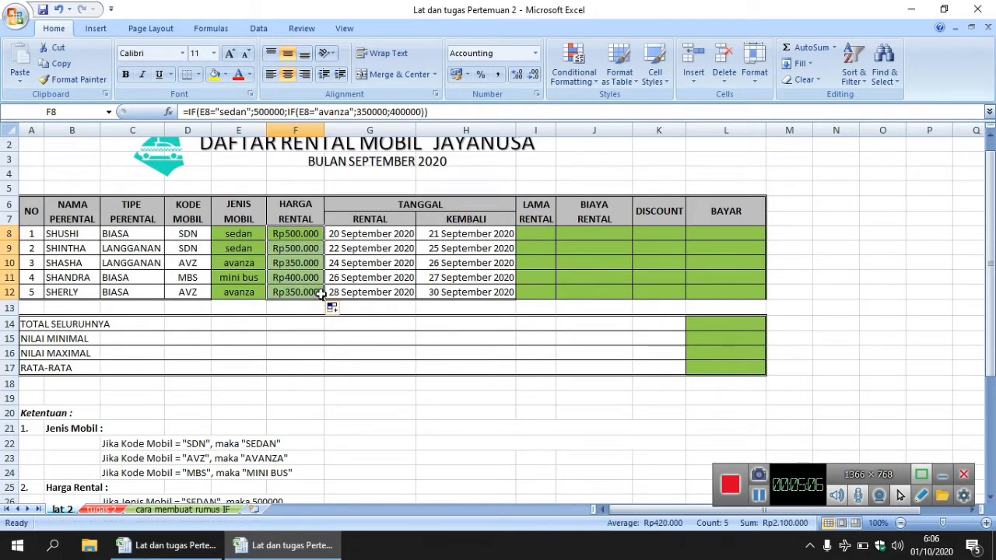
Calculate Lama Rental in I8 as return date minus rental date, =H8-G8, and copy the formula down through I12.
left_click(540, 235)
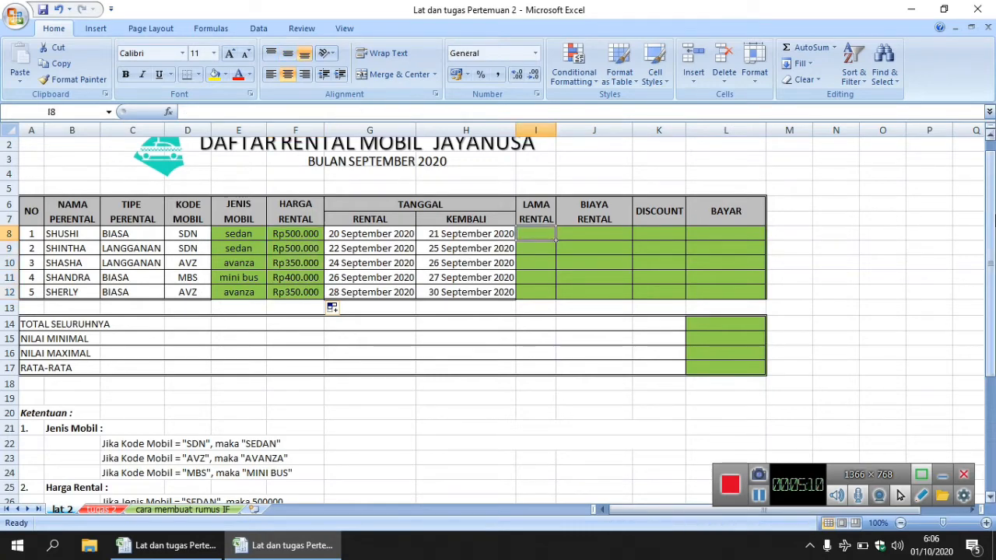
left_click_drag(991, 220, 991, 232)
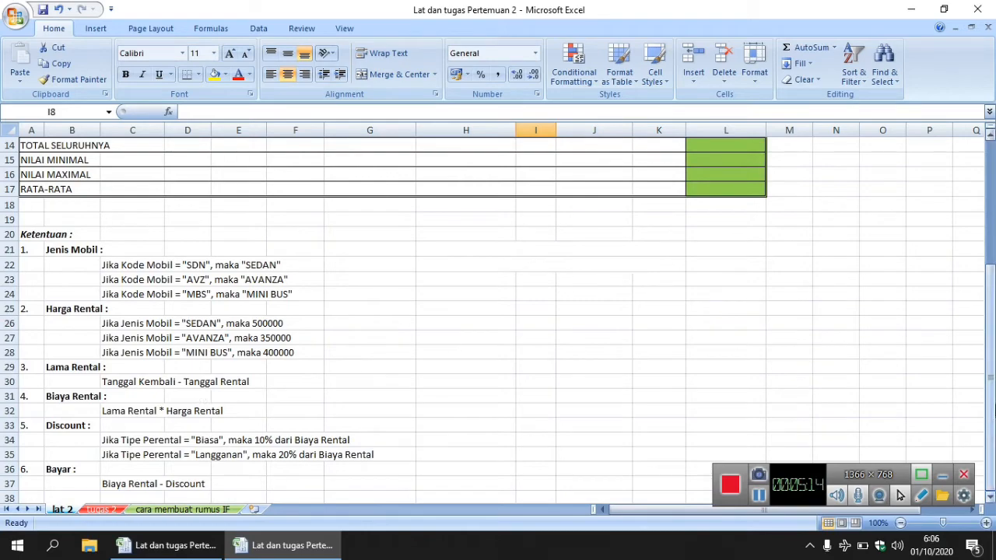
scroll(980, 400, "up", 5)
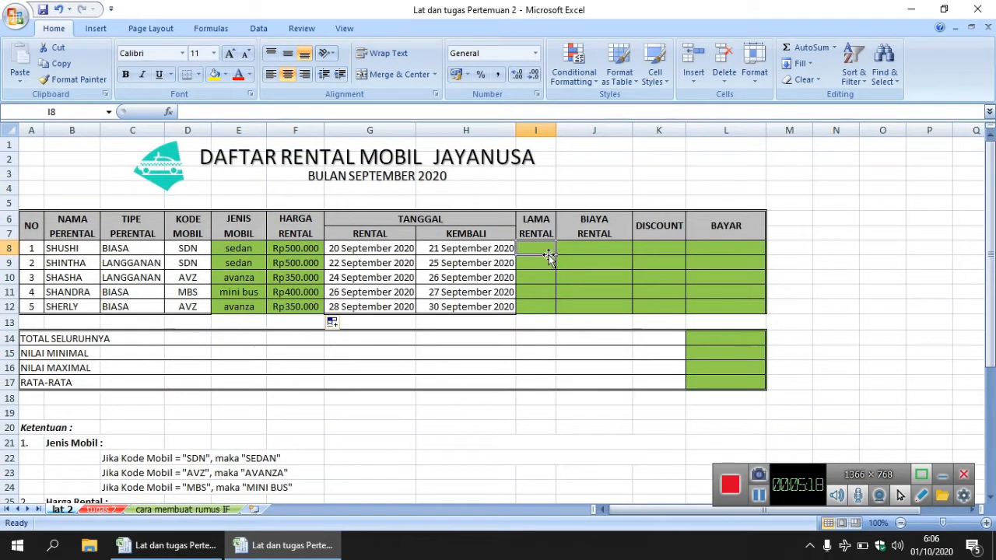
type("=")
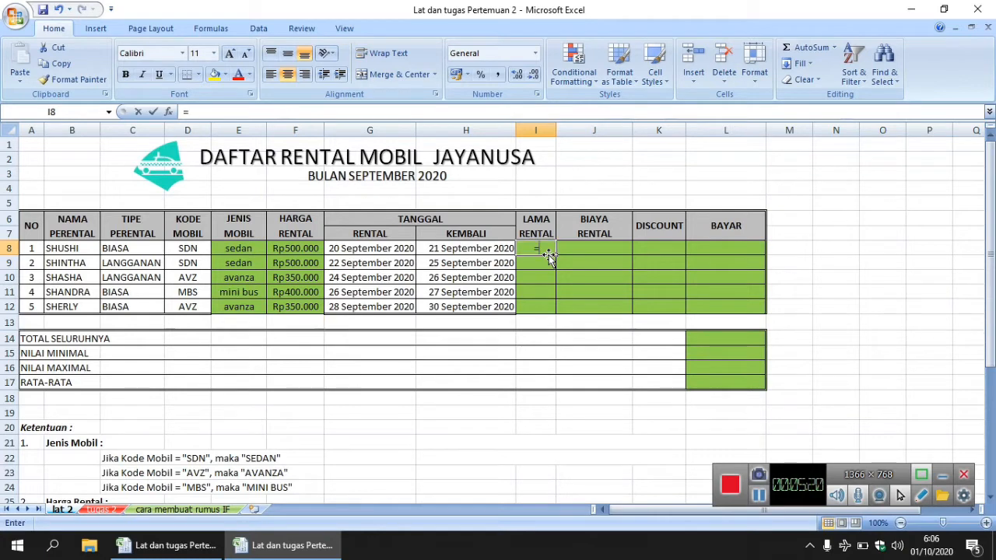
left_click(475, 247)
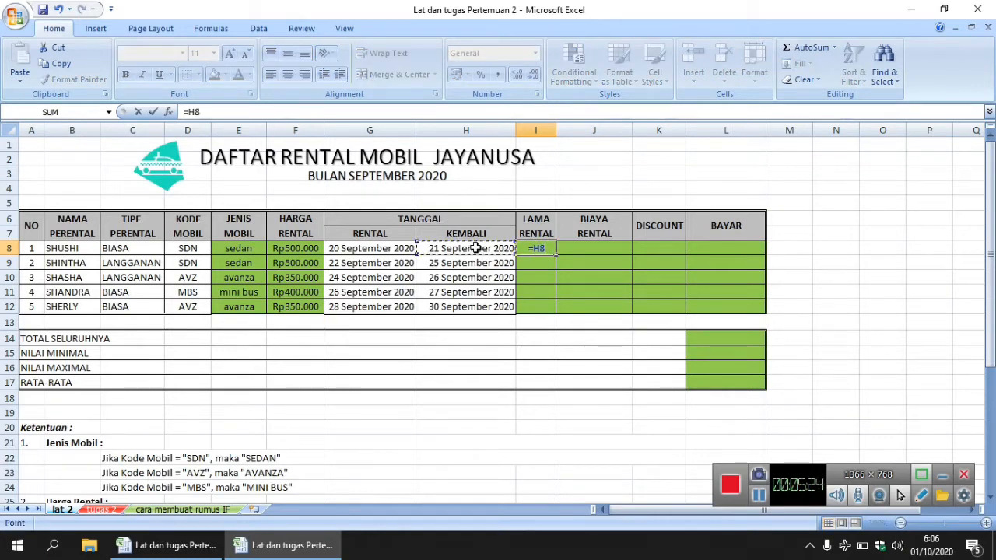
type("-")
left_click(376, 247)
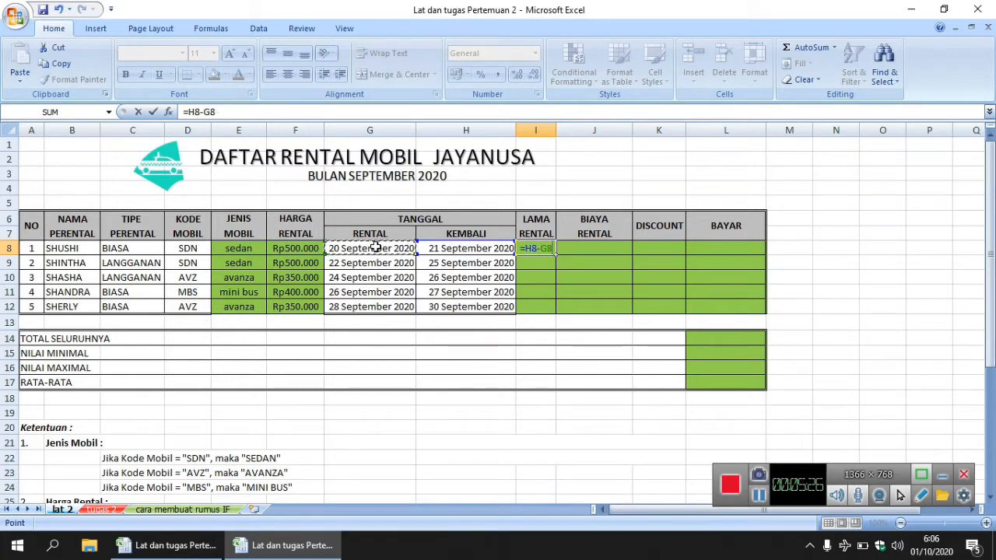
key("Return")
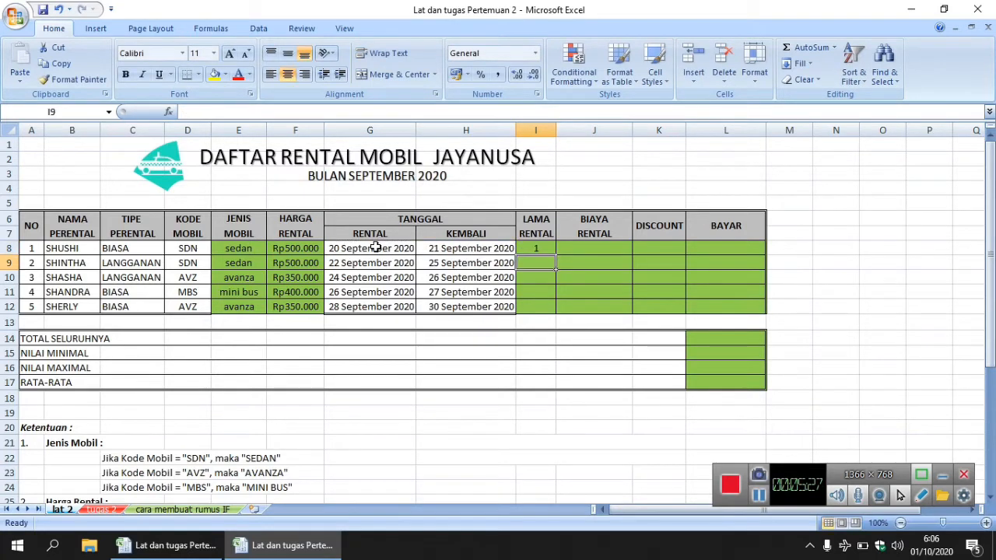
left_click(538, 246)
left_click_drag(556, 254, 552, 321)
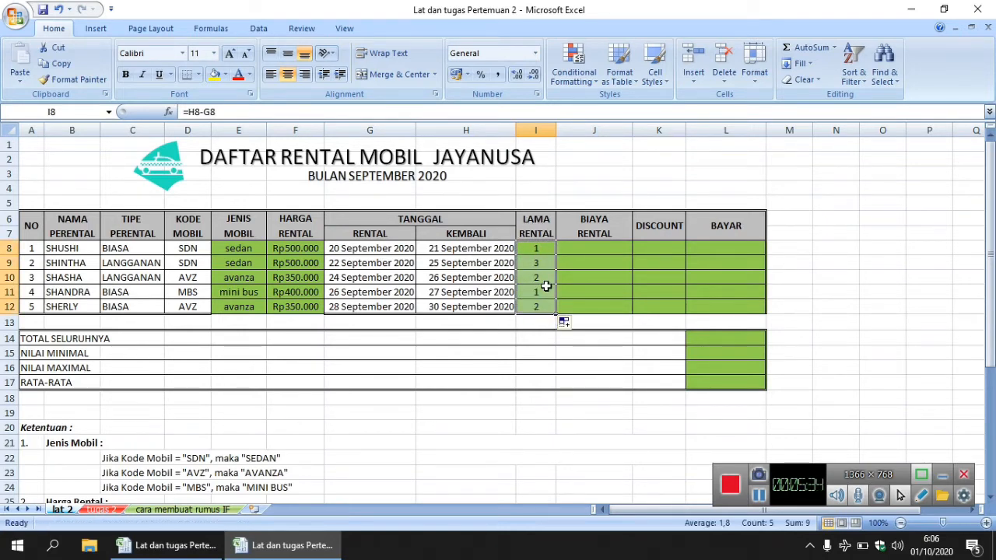
Calculate Biaya Rental in J8 by multiplying Lama Rental by Harga Rental with =I8*F8.
left_click(614, 248)
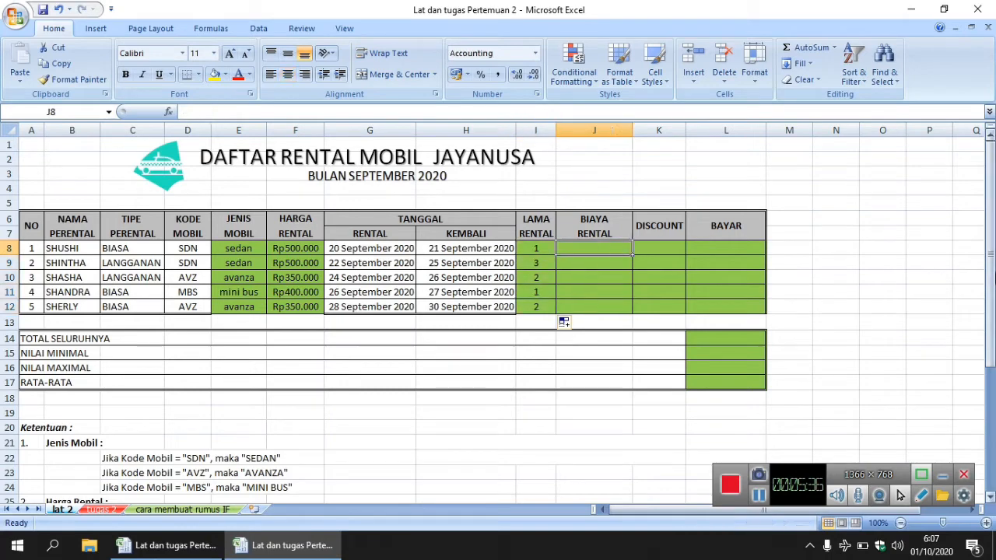
left_click_drag(989, 272, 988, 426)
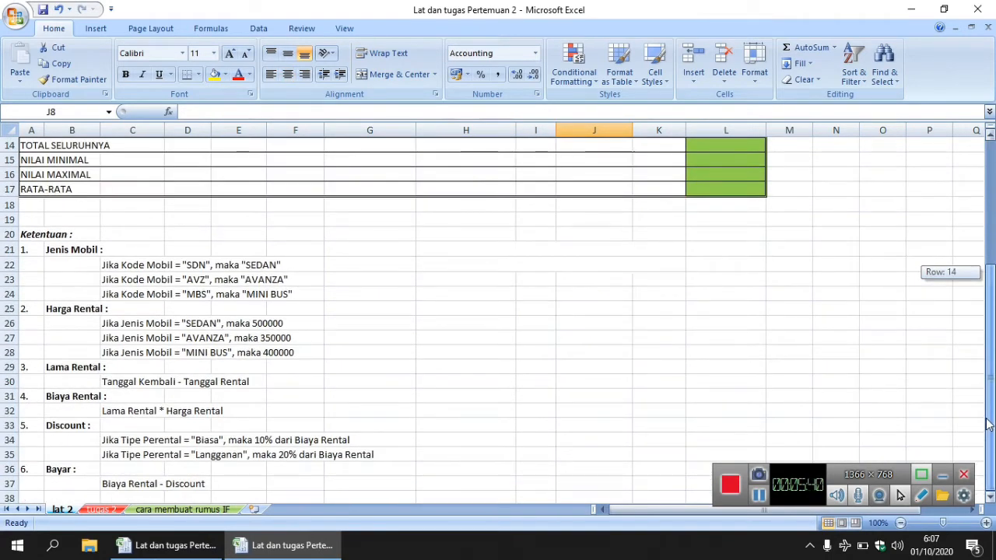
left_click_drag(987, 422, 645, 299)
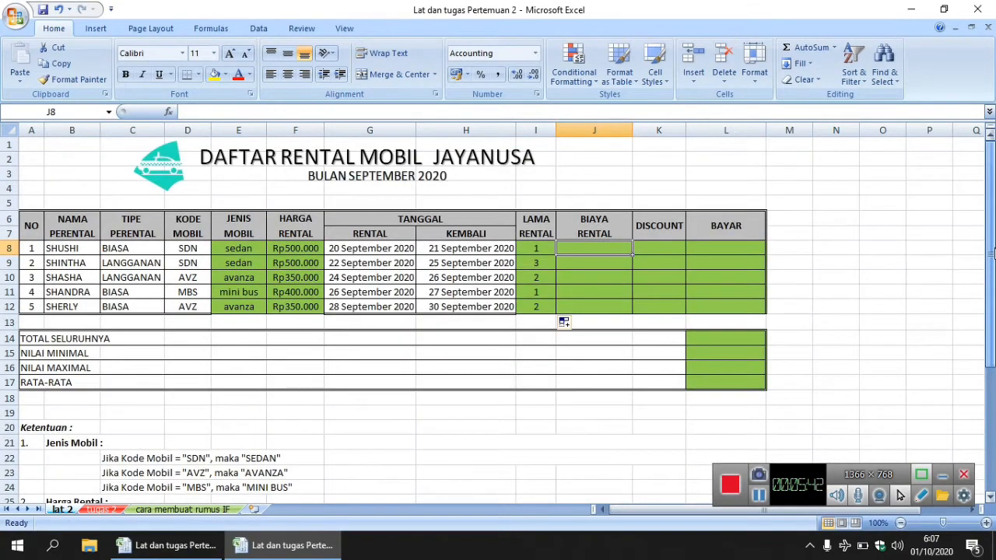
type("=")
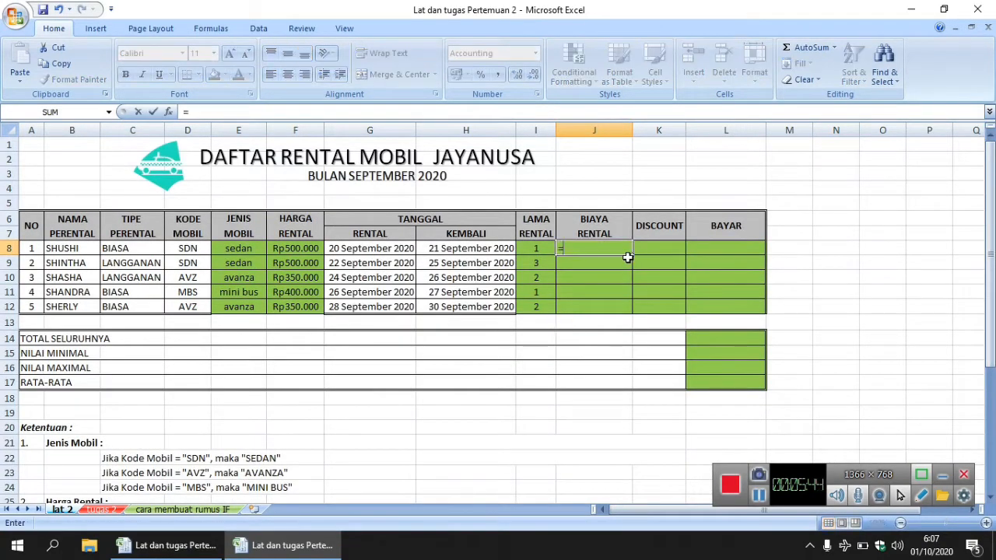
left_click(542, 246)
type("*")
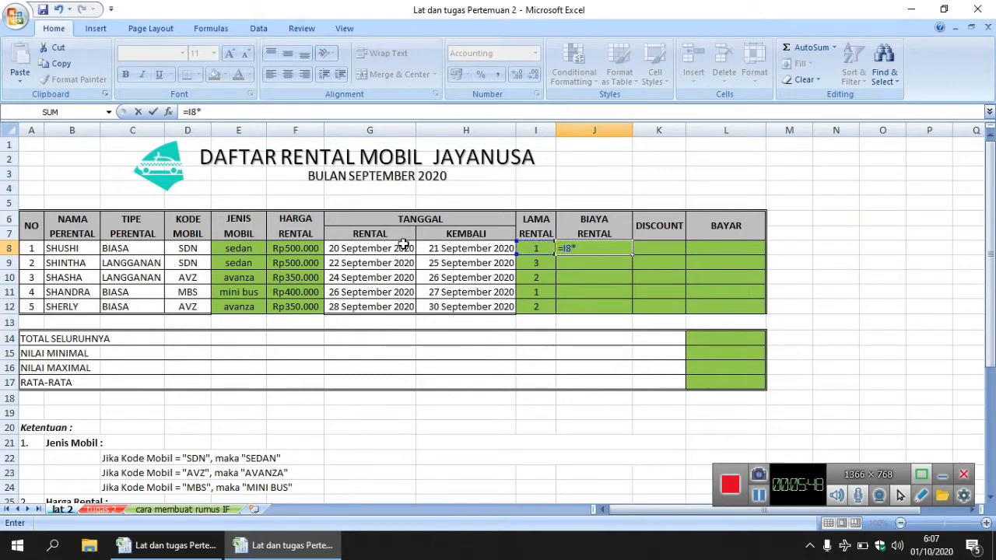
left_click(314, 250)
key("Return")
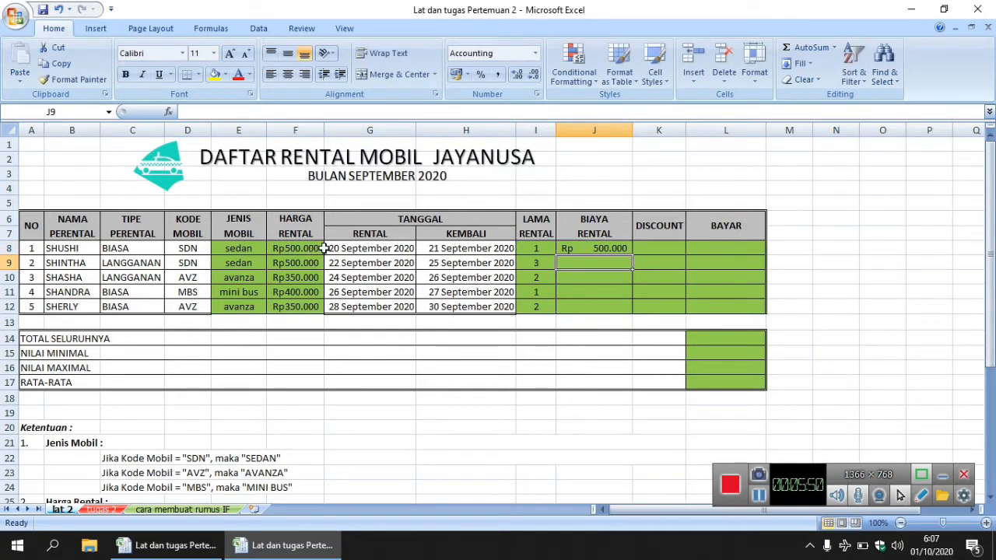
Copy the Biaya Rental formula from J8 down through J12.
left_click(624, 247)
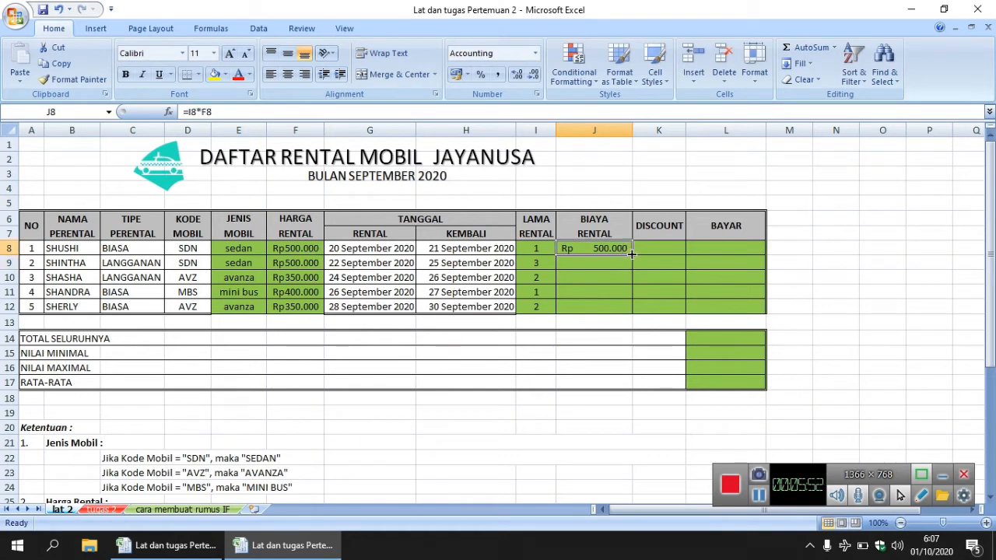
left_click_drag(631, 254, 633, 315)
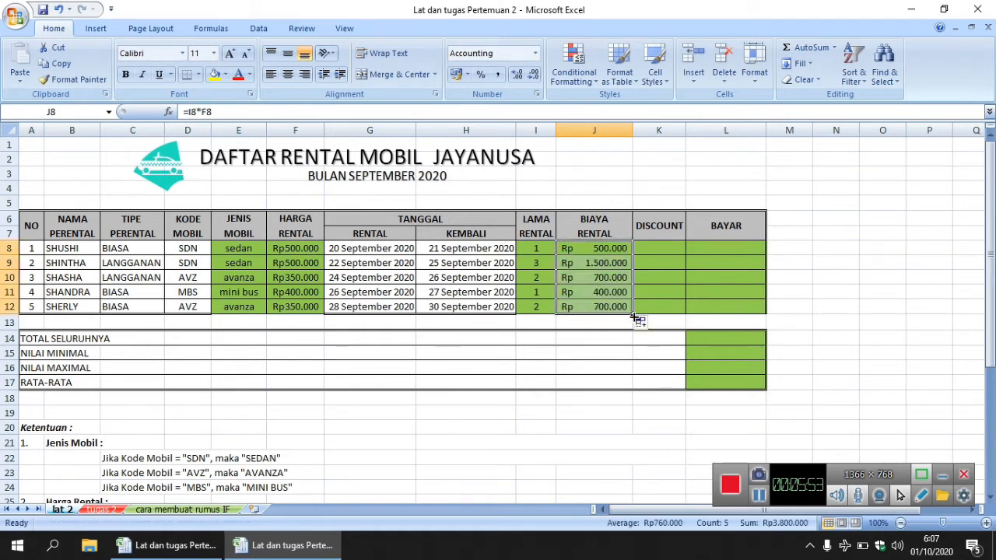
Start the Discount formula in K8 with an IF that returns (10%*J8) when C8 equals "biasa".
left_click(680, 249)
left_click_drag(990, 257, 989, 307)
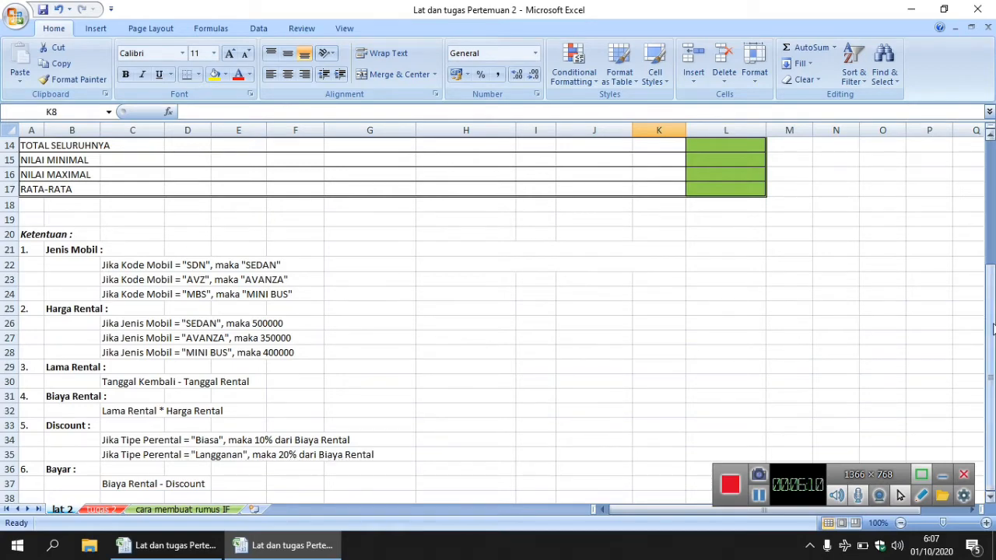
left_click_drag(990, 389, 989, 312)
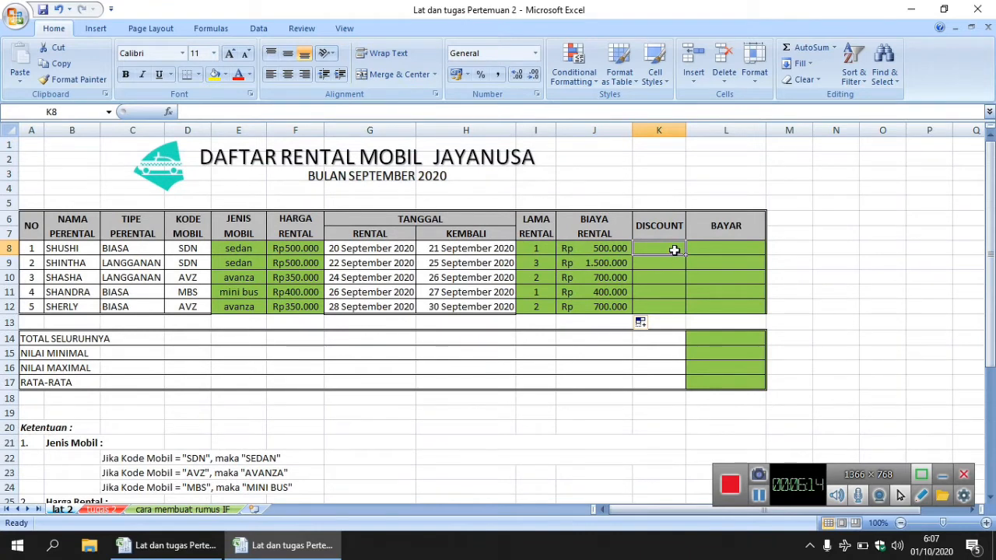
type("=")
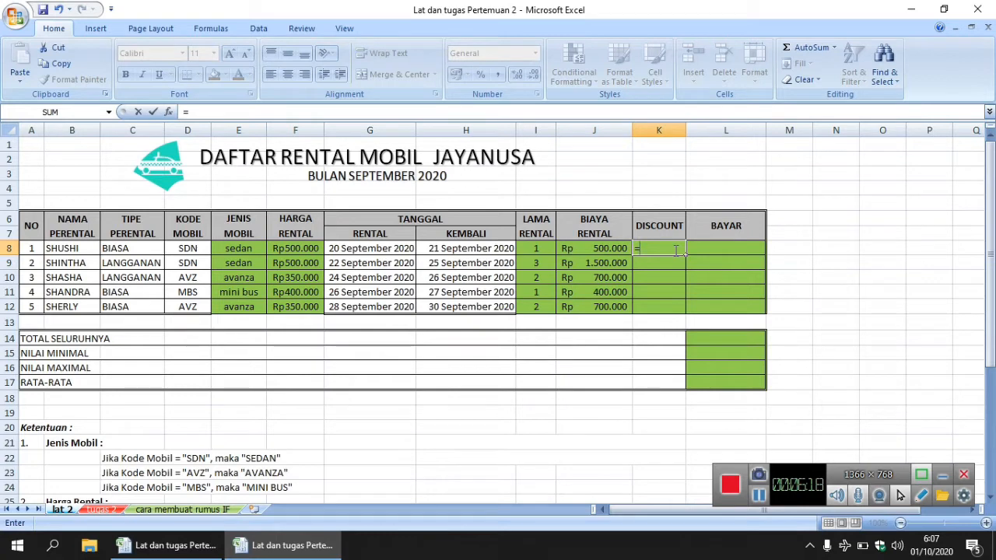
type("if(")
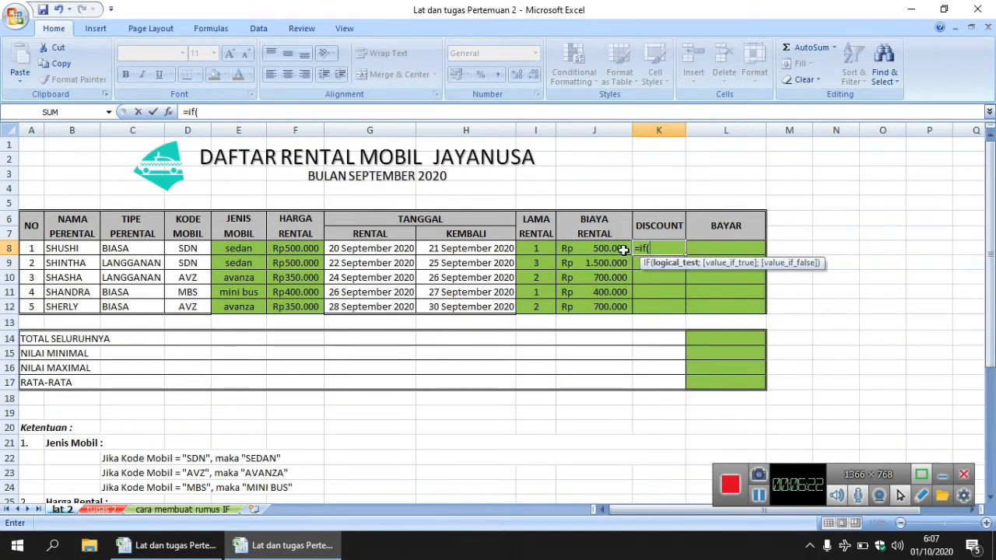
mouse_move(990, 245)
left_mouse_down()
mouse_move(990, 260)
mouse_move(989, 245)
left_mouse_up()
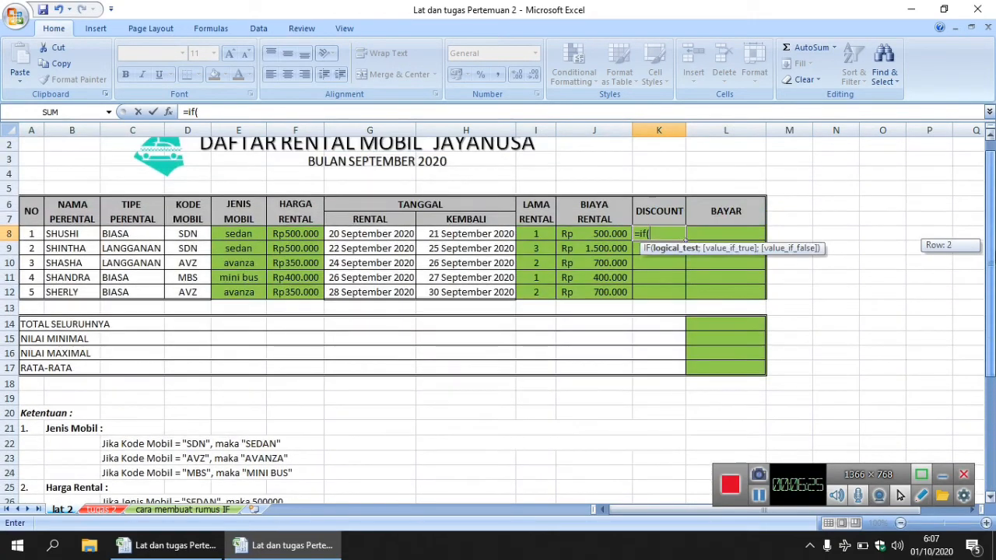
left_click(135, 235)
type("=\"")
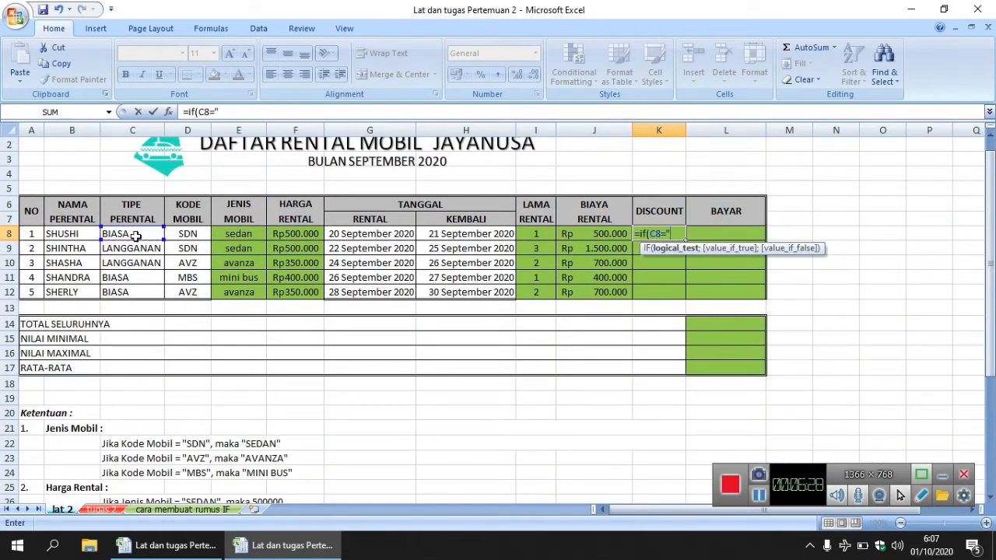
type("biasa\";")
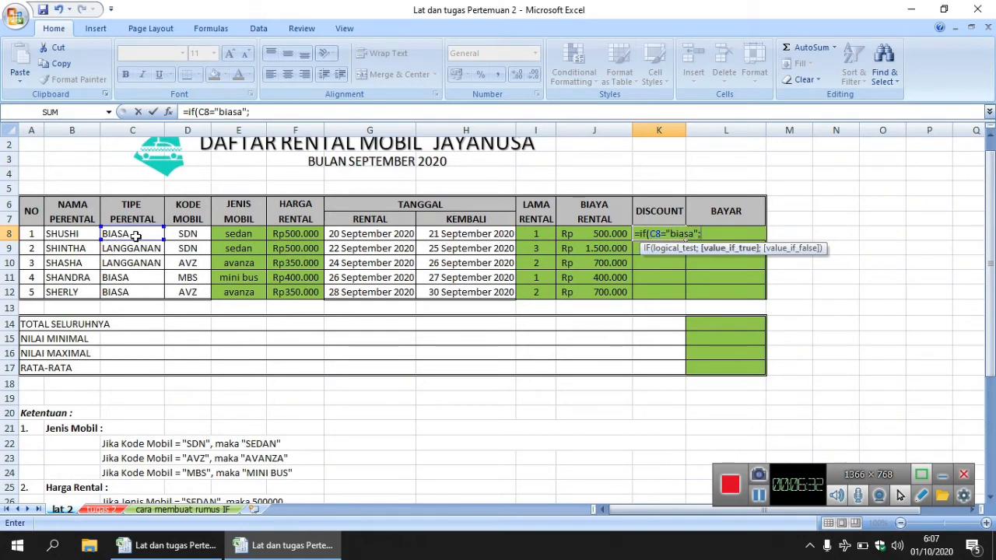
type("(10%")
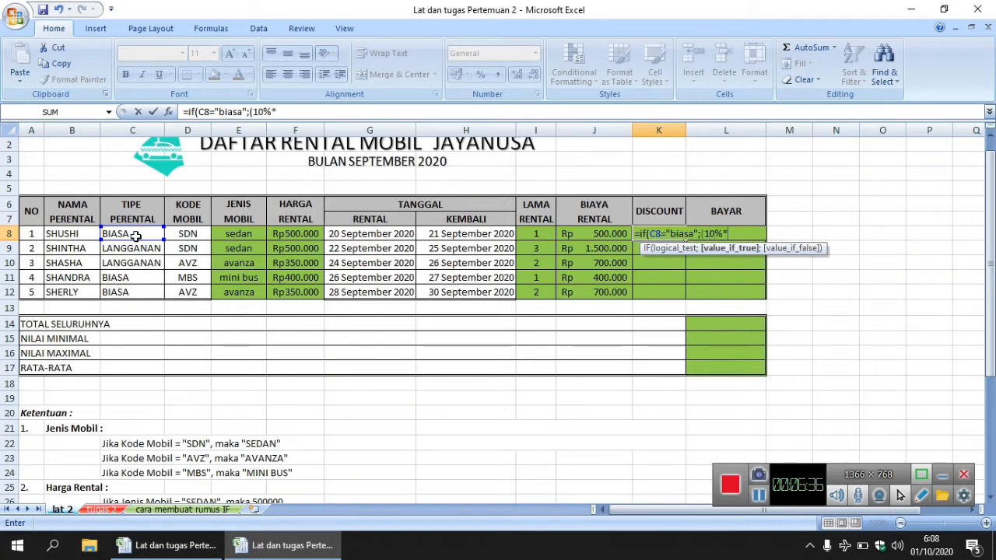
type("*")
left_click(591, 234)
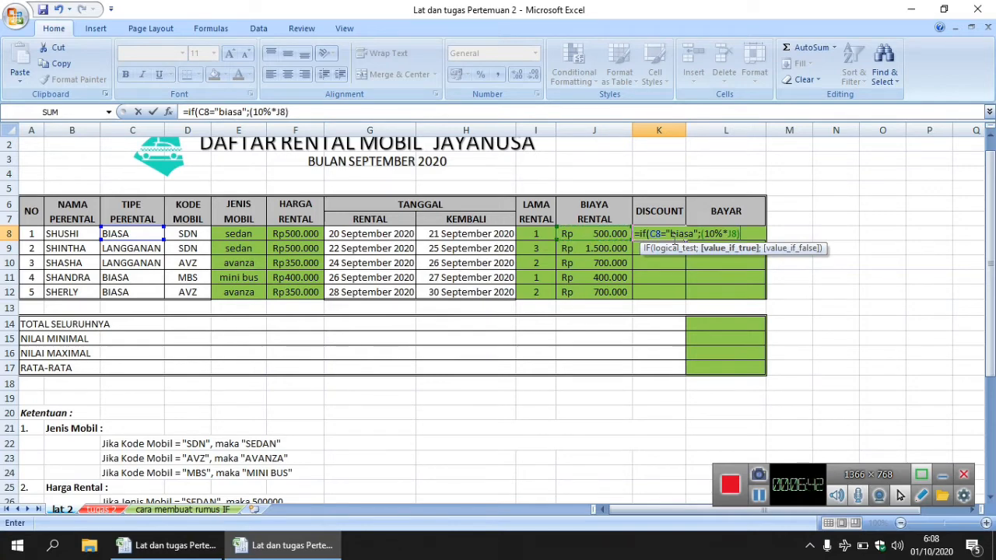
Complete the K8 Discount formula with (20%*J8) as the IF's false value and copy it down through K12.
left_click_drag(989, 261, 989, 160)
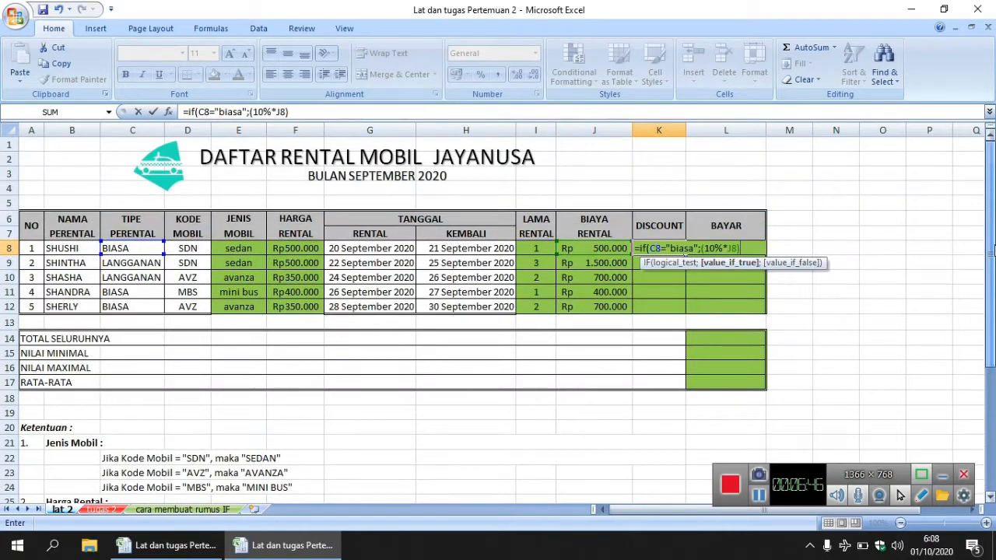
type(";")
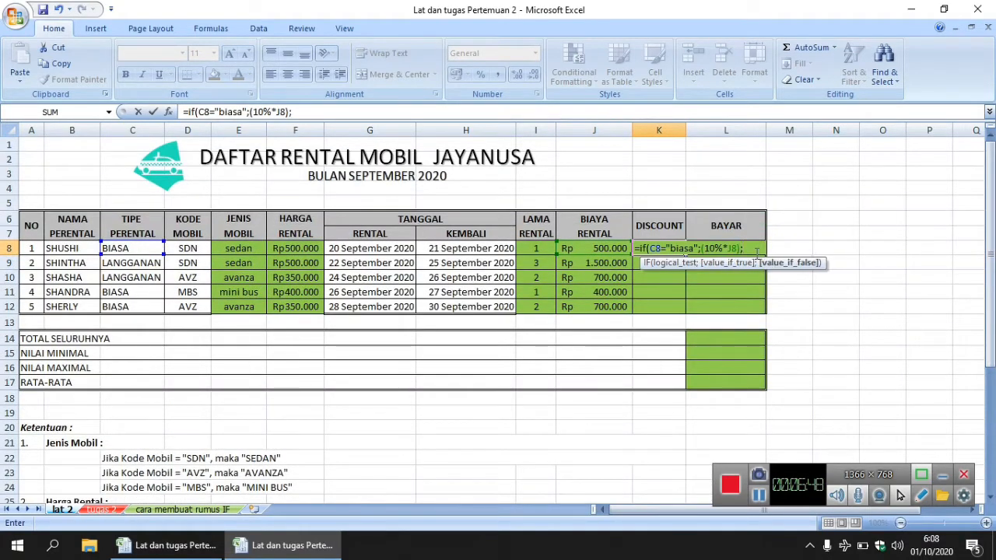
type("(")
type("20%*")
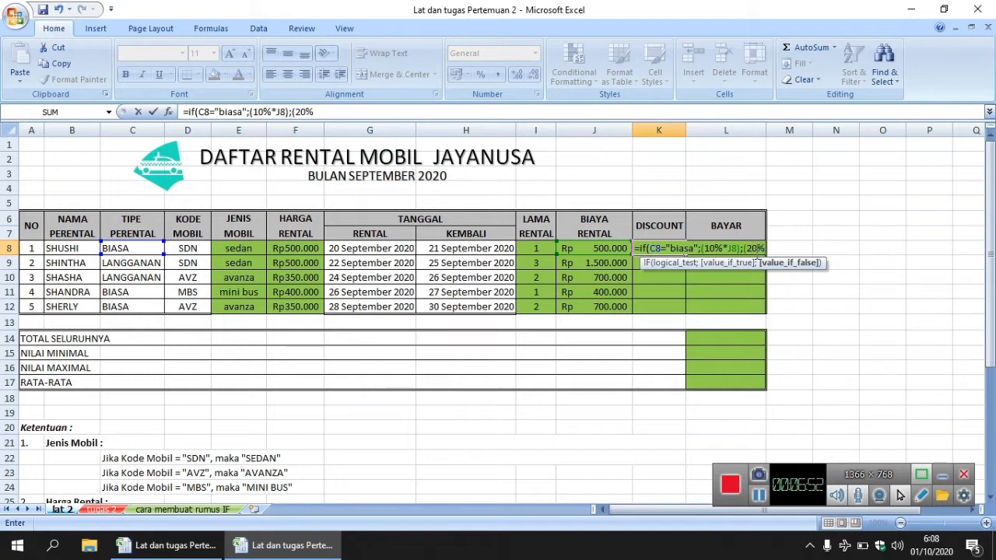
left_click(614, 246)
type(")")
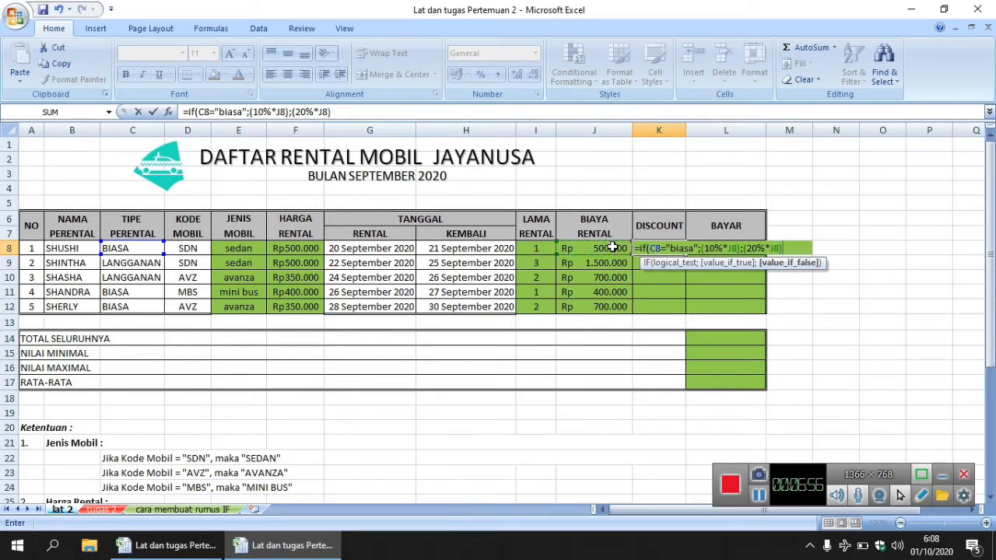
key("Return")
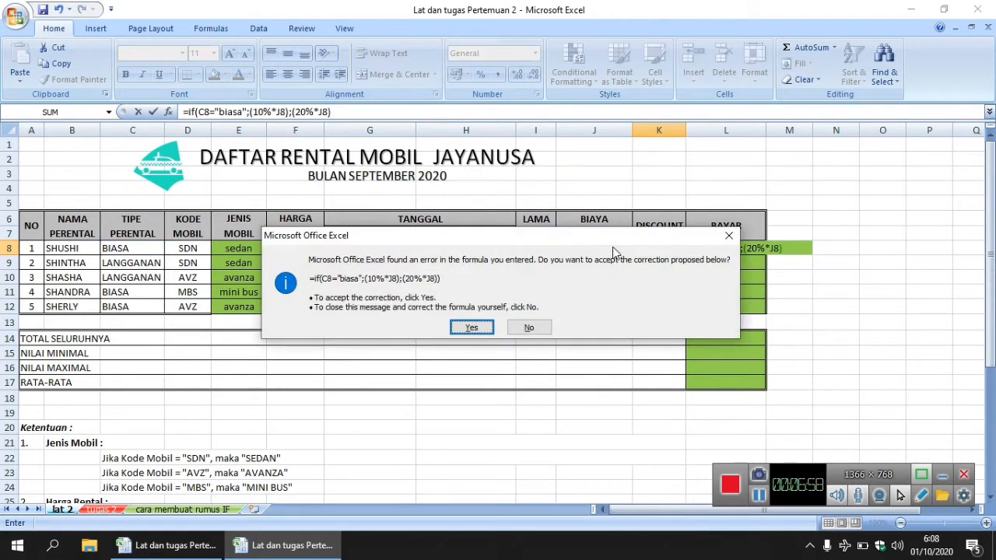
key("Return")
left_click(659, 247)
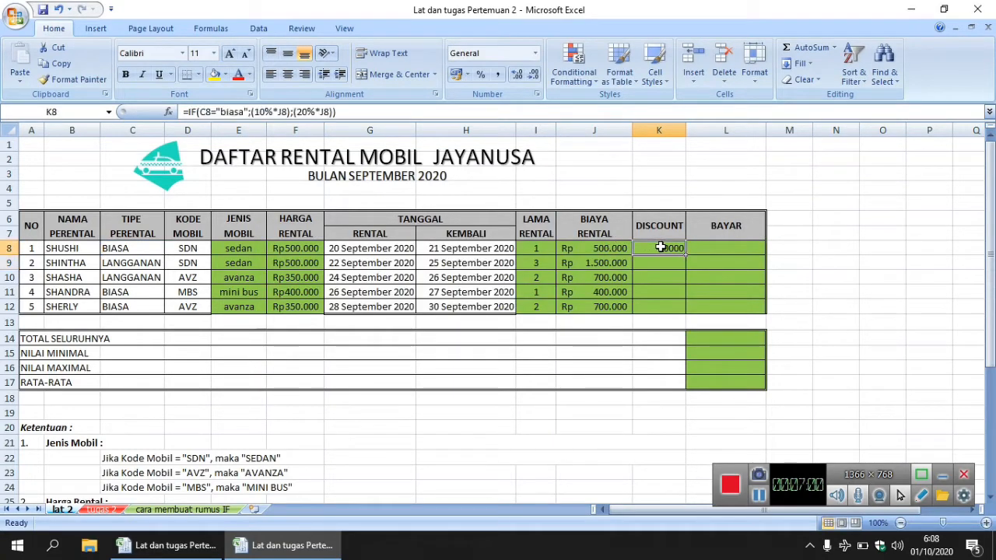
left_click_drag(685, 251, 683, 313)
Calculate Bayar in L8 as Biaya Rental minus Discount, =J8-K8, and copy the formula down through L12.
left_click(710, 248)
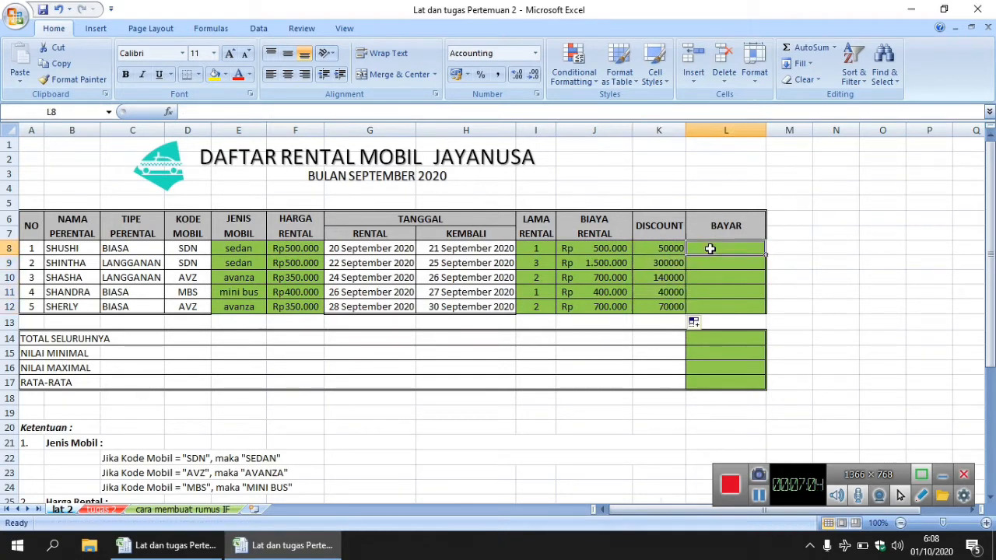
left_click_drag(989, 225, 989, 230)
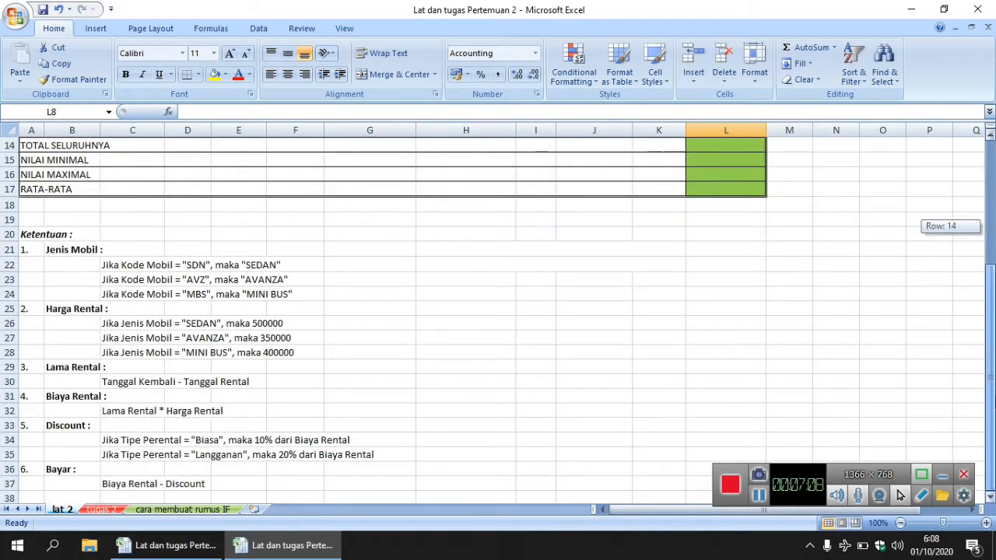
left_click_drag(989, 346, 990, 224)
type("=")
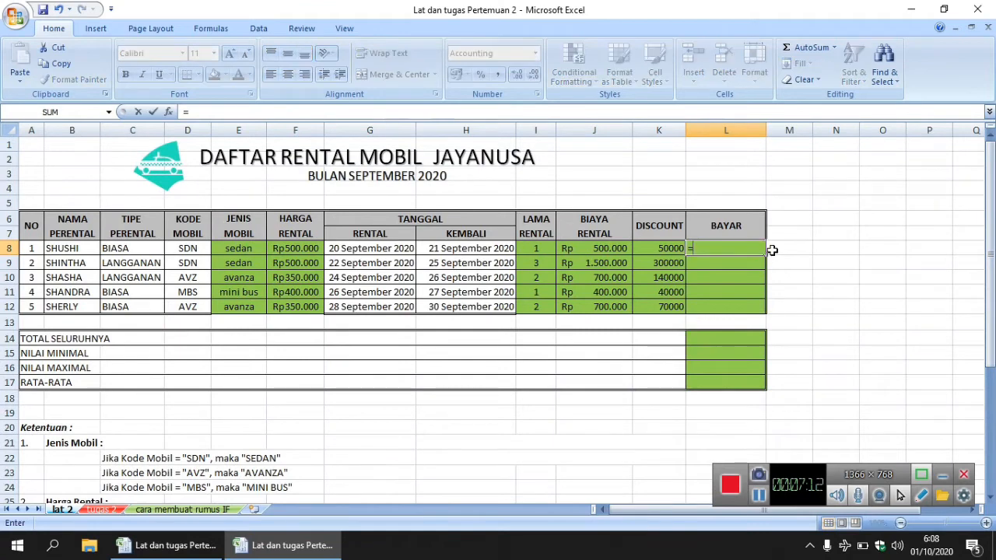
left_click(597, 248)
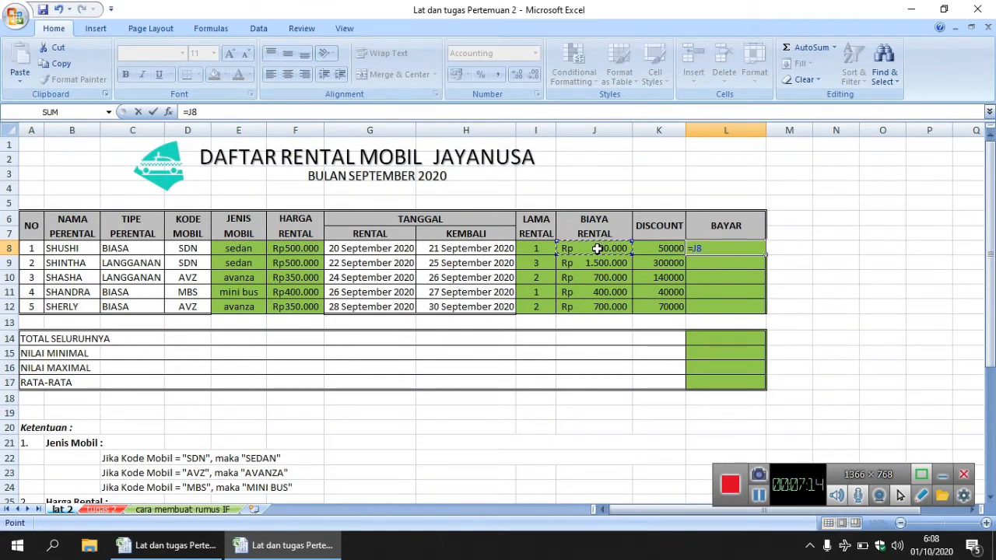
type("-")
left_click(663, 250)
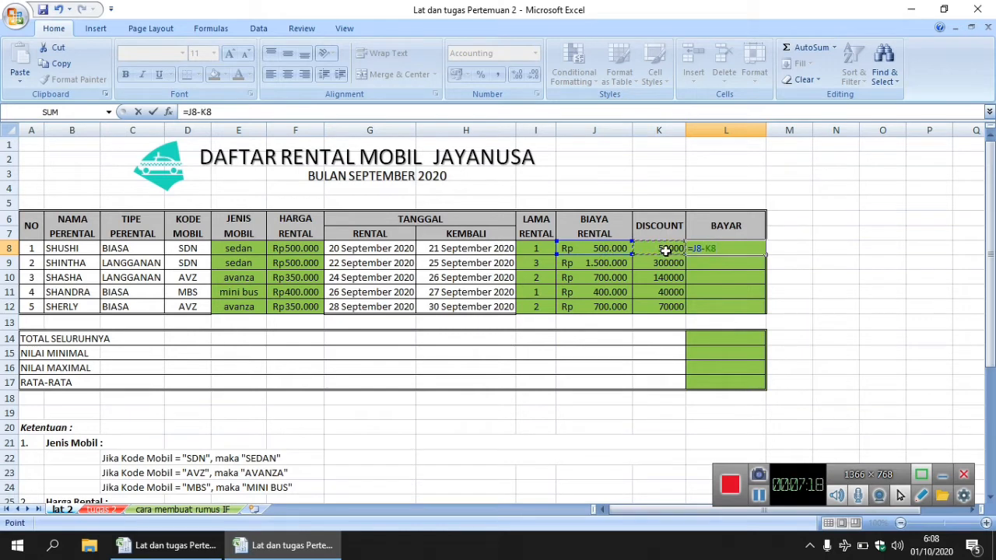
key("Return")
left_click(721, 248)
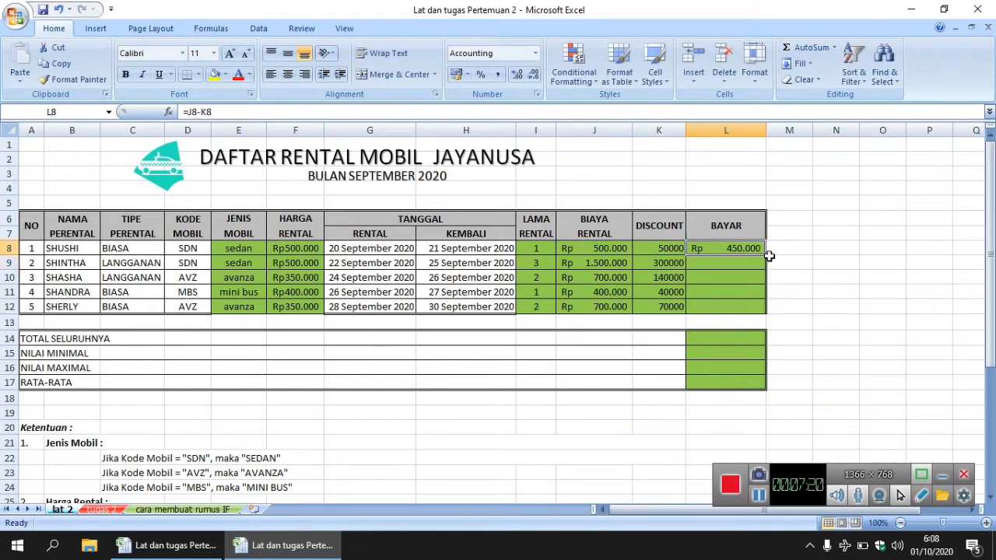
left_click_drag(767, 256, 769, 314)
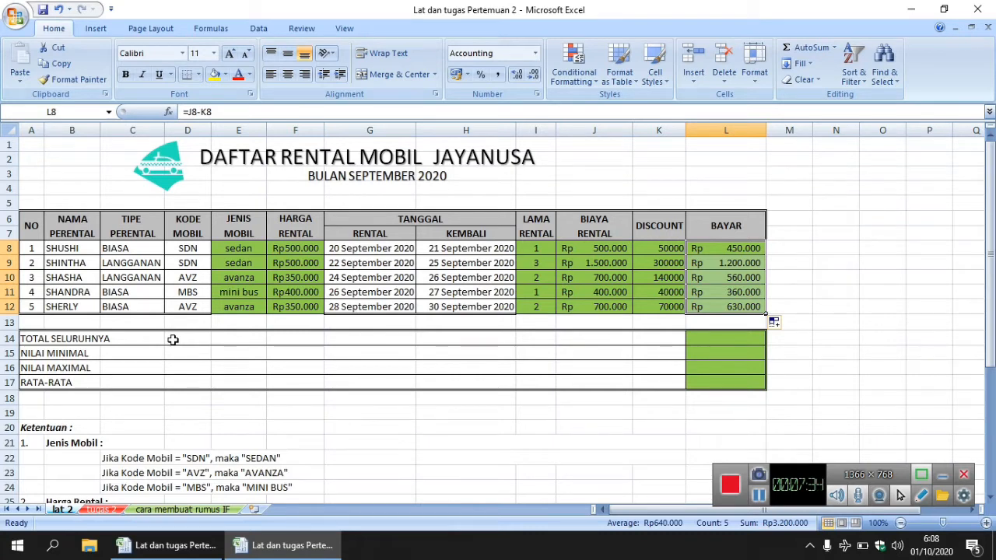
Calculate Total Seluruhnya in L14 by summing the Bayar column with =sum(L8:L12).
left_click(720, 340)
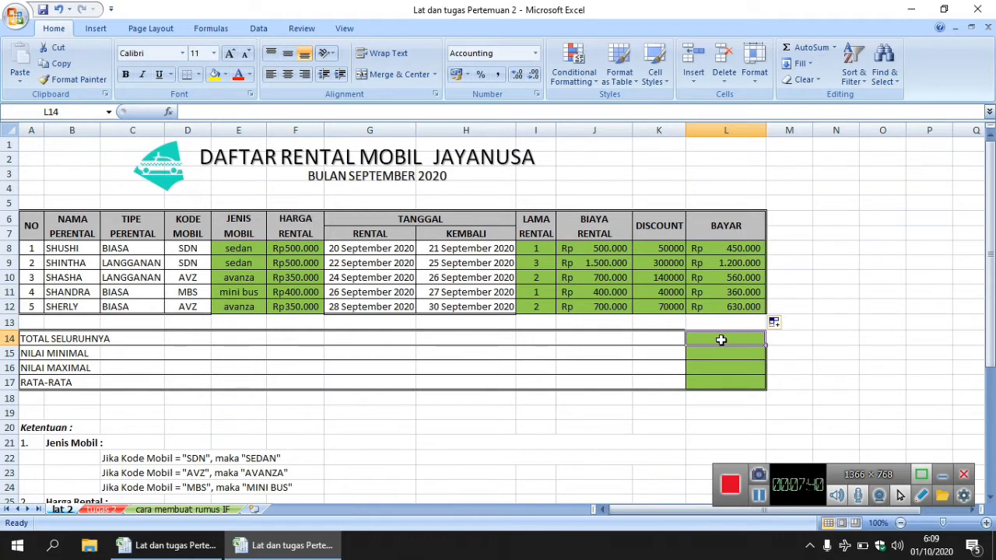
type("=su")
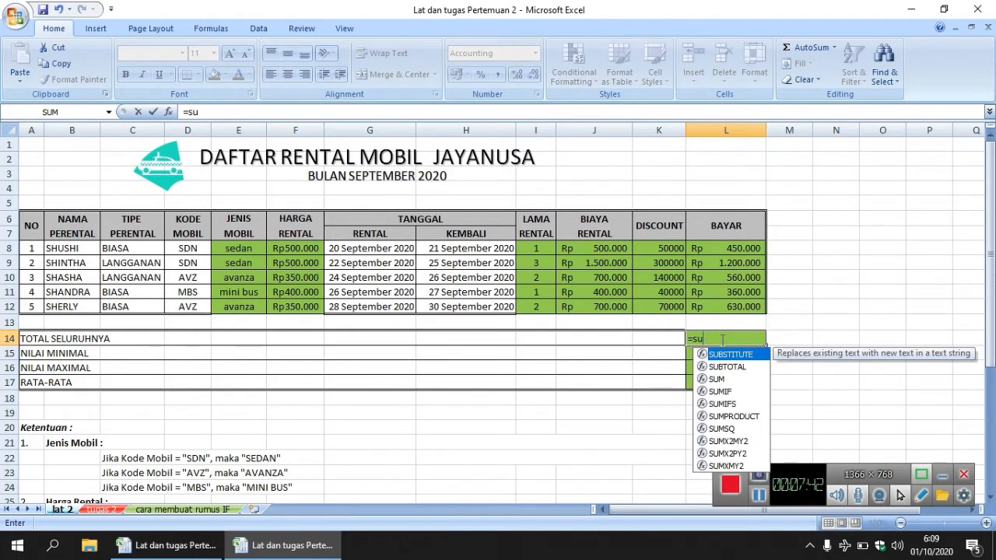
type("m(")
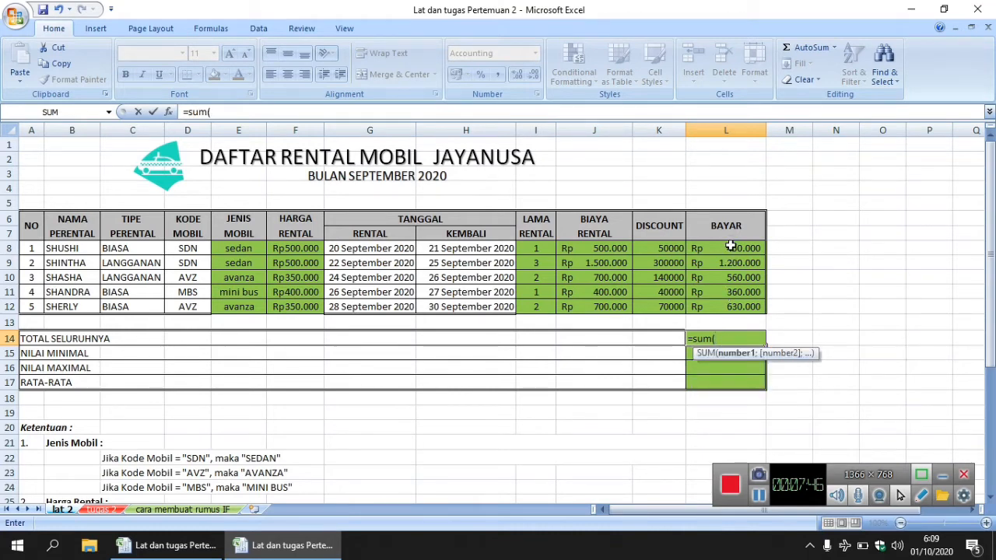
left_click_drag(730, 246, 725, 307)
type(")")
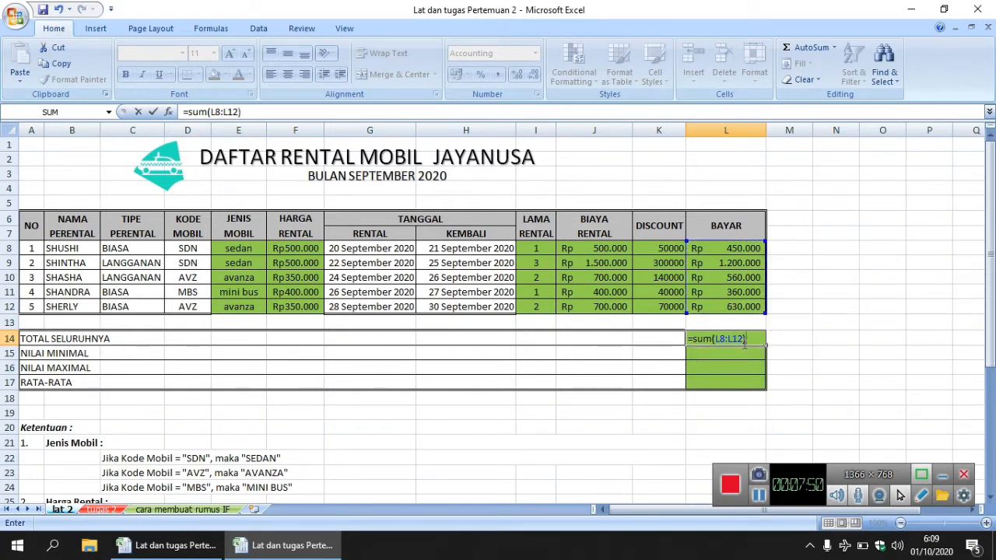
key("Return")
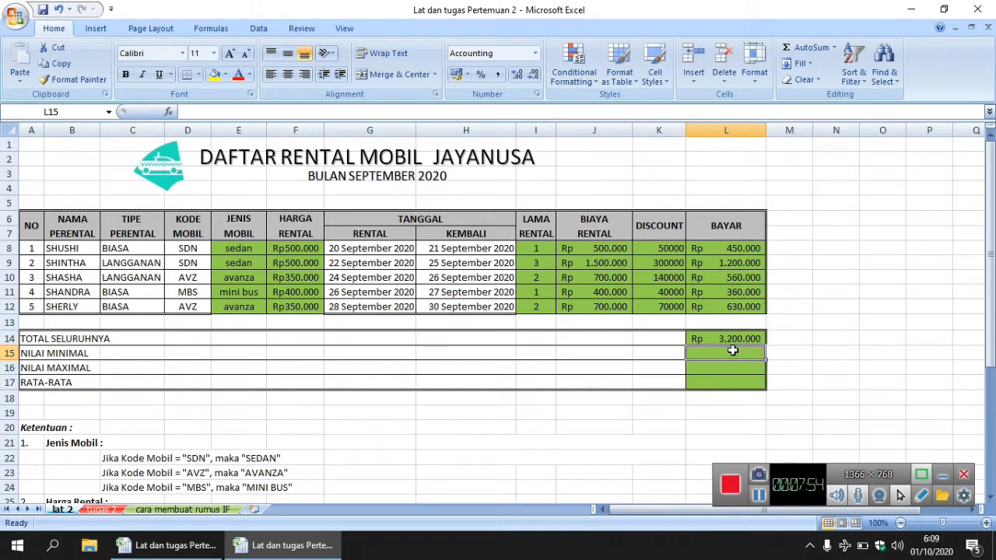
Calculate Nilai Minimal of the Bayar column in L15 with =min(L8:L12).
type("=")
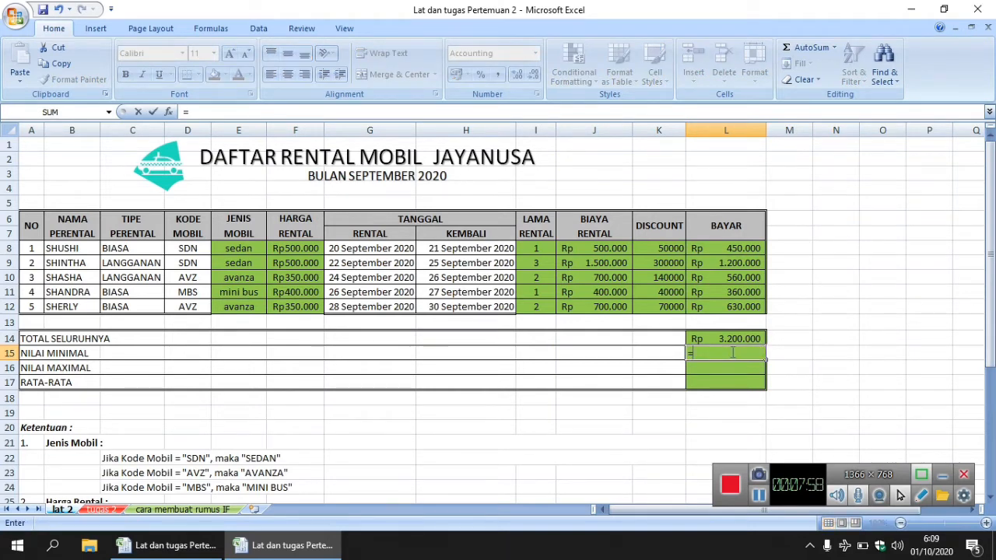
type("min(")
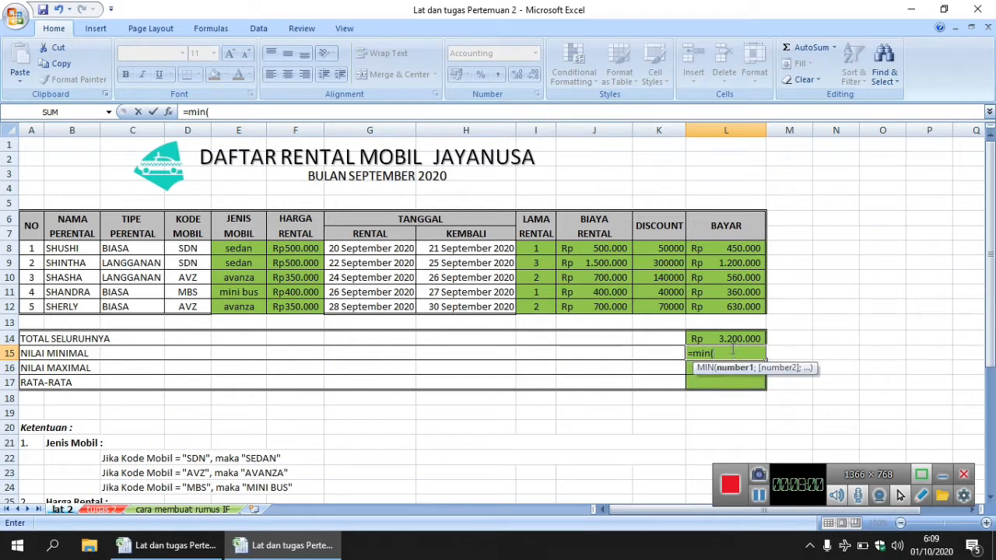
left_click_drag(761, 247, 756, 306)
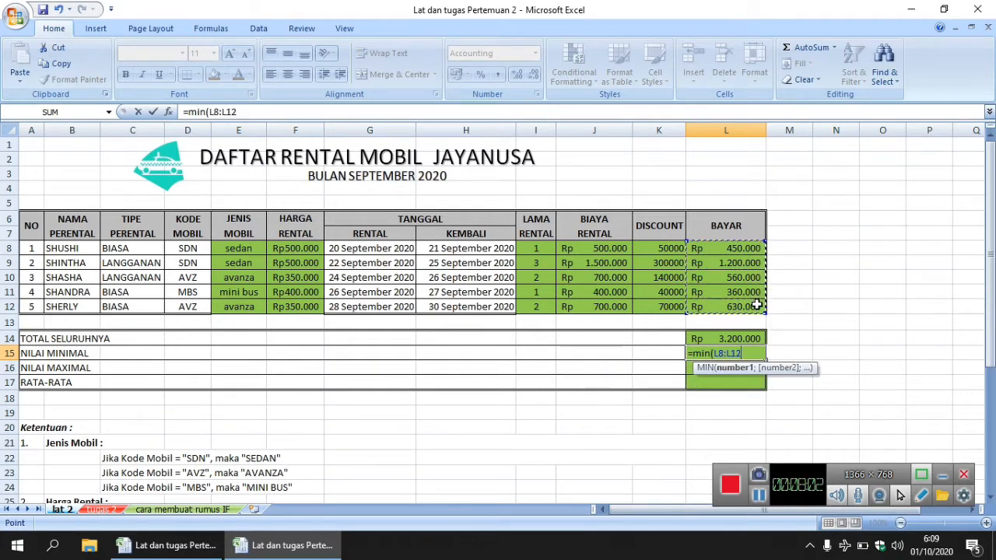
type(")")
key("Return")
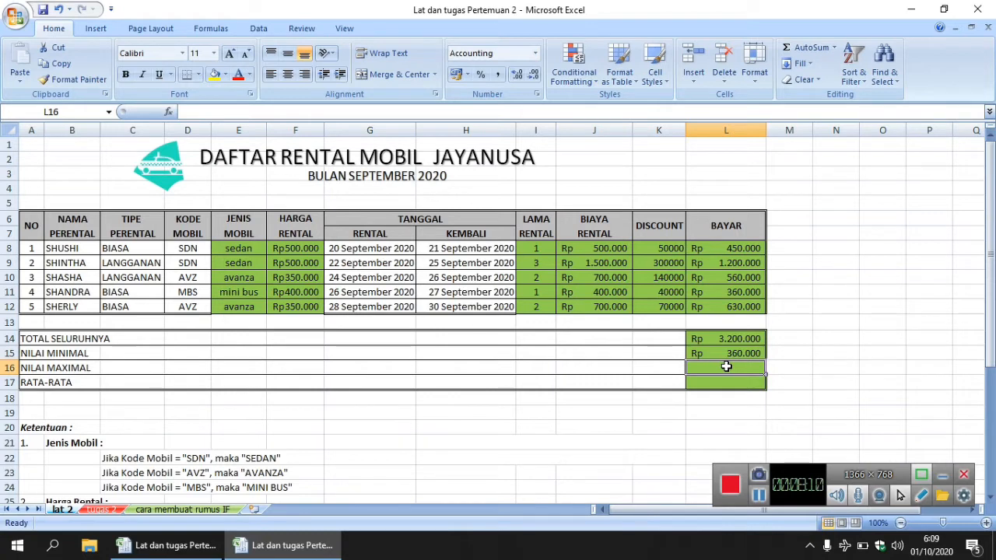
Calculate Nilai Maximal of the Bayar column in L16 with =max(L8:L12).
type("=")
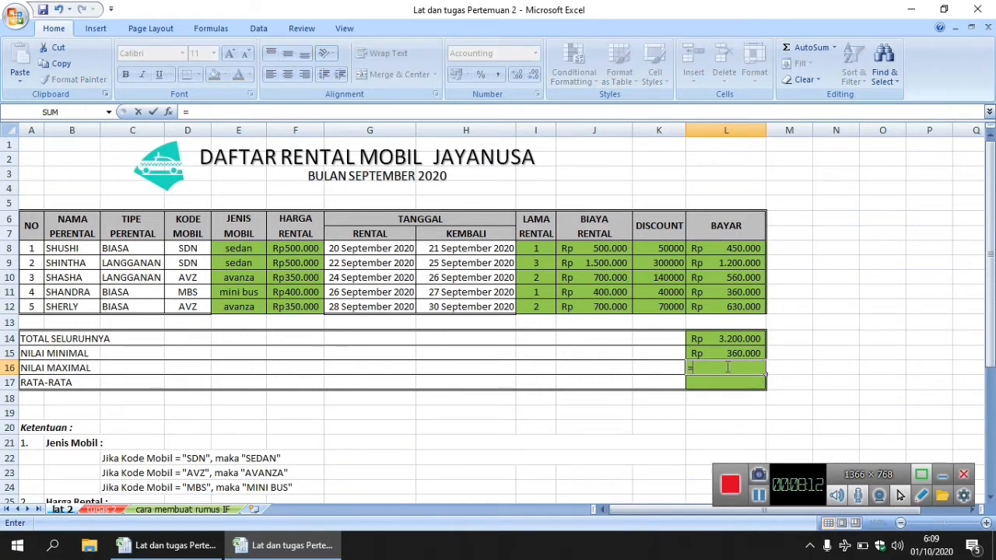
type("max(")
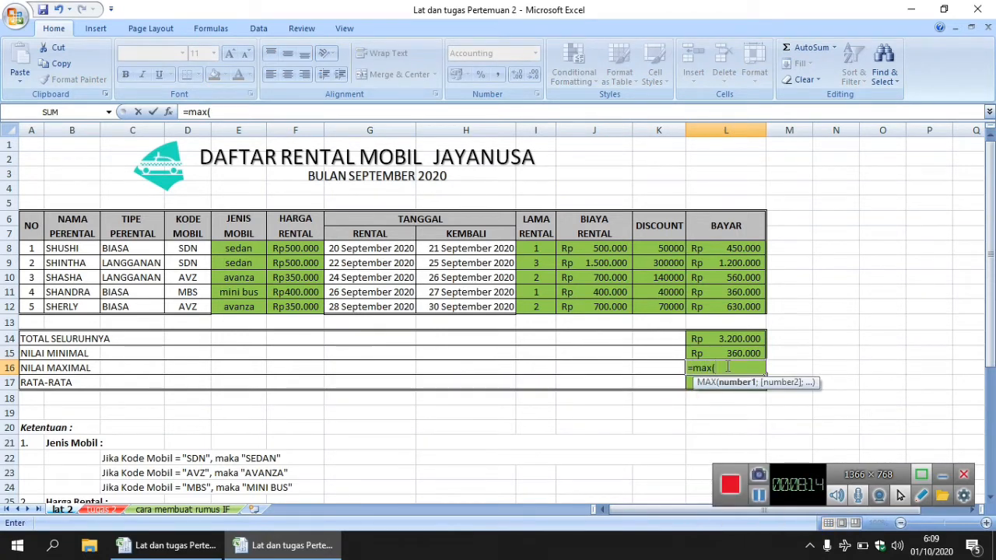
left_click_drag(752, 249, 749, 304)
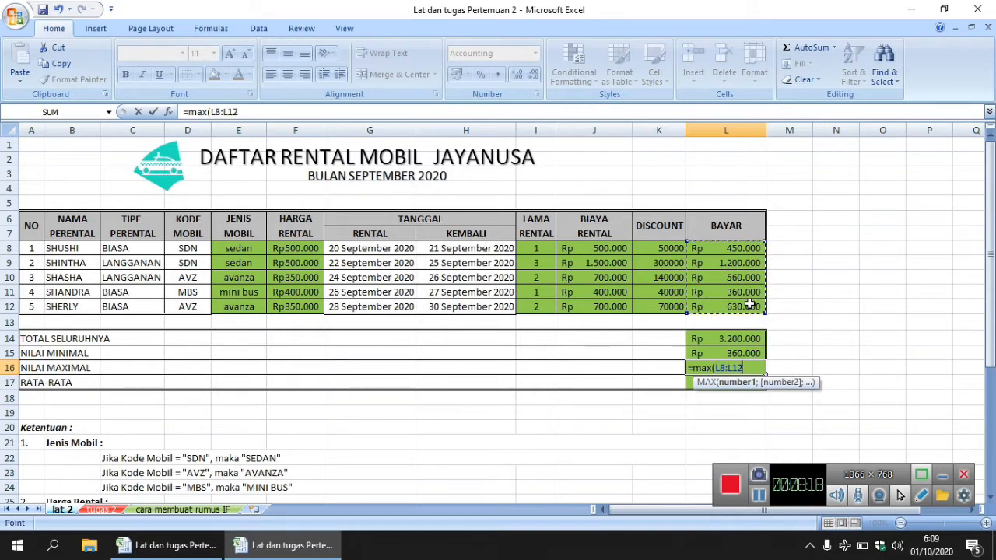
type(")")
key("Return")
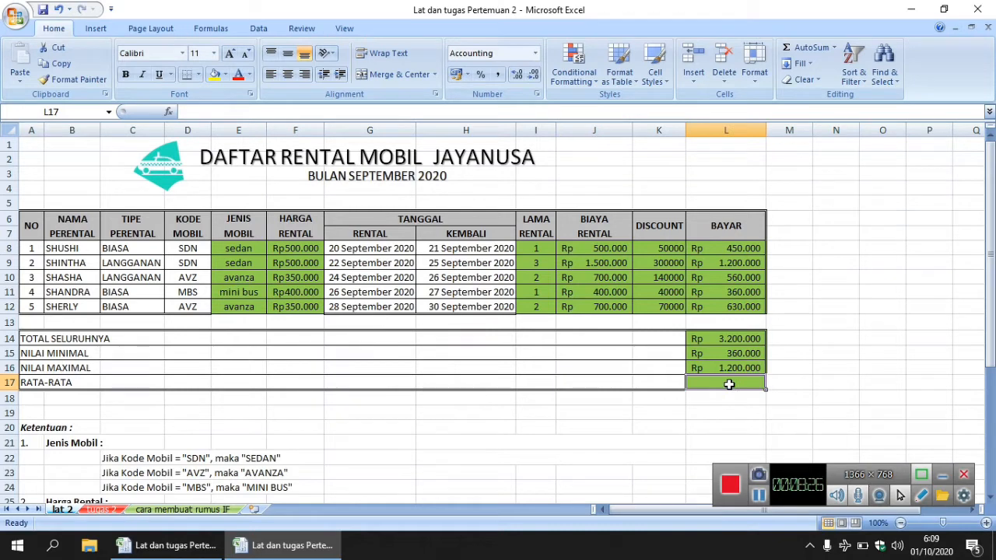
Calculate Rata-Rata of the Bayar column in L17 with =AVERAGE(L8:L12).
type("=ava")
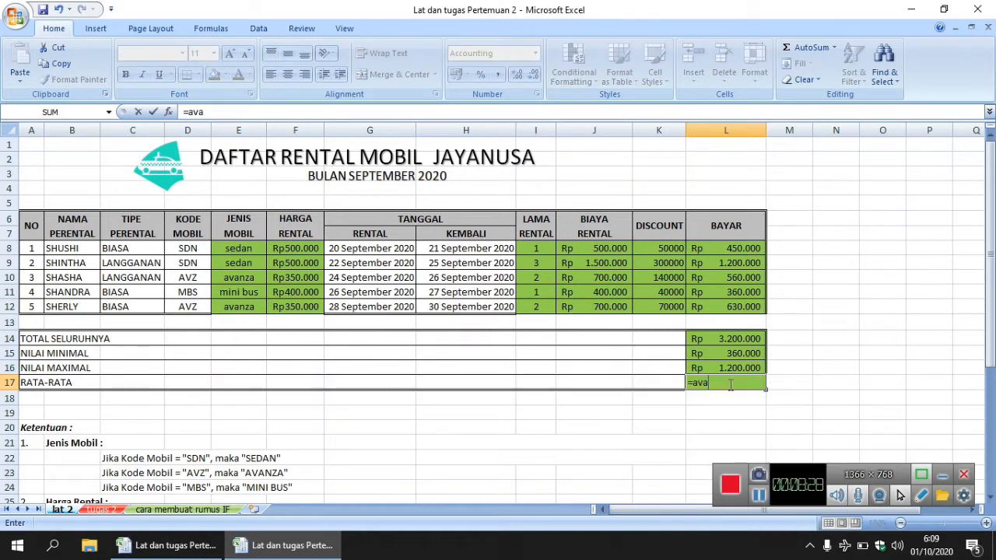
key("BackSpace")
type("e")
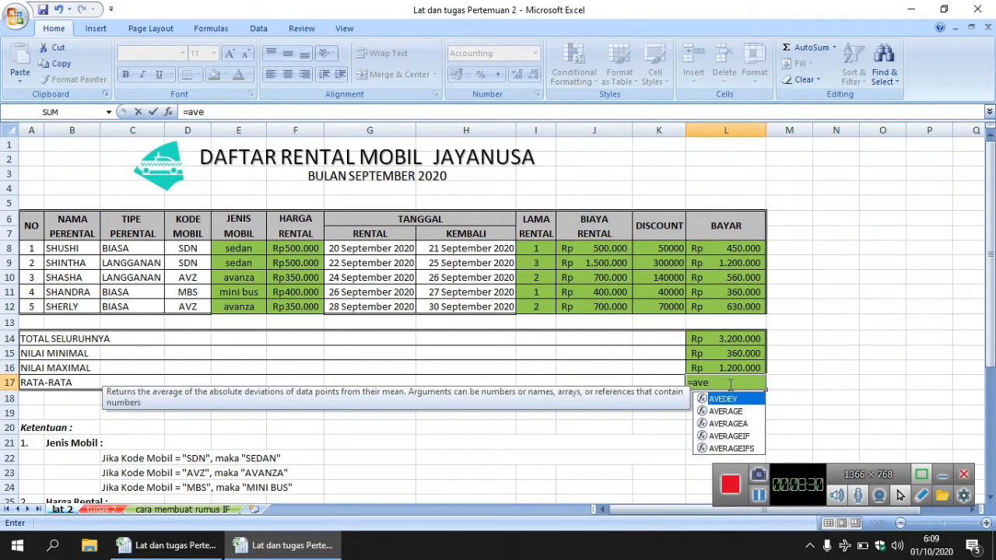
type("rag")
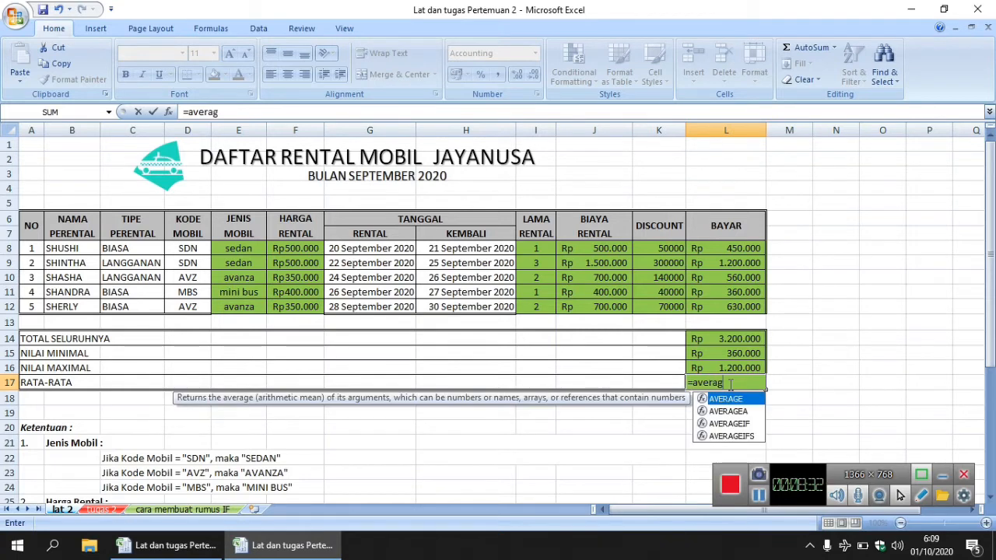
key("Tab")
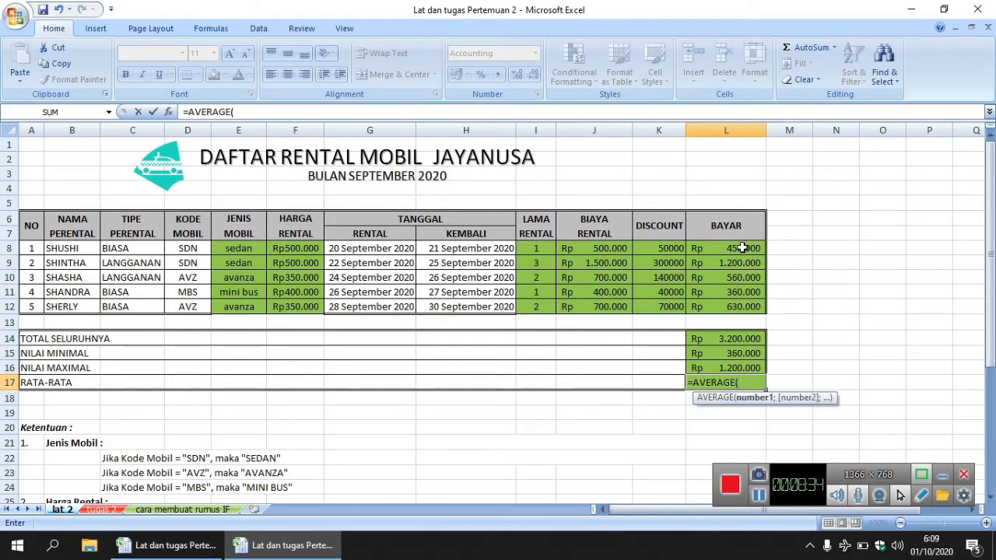
left_click_drag(742, 248, 745, 307)
type(")")
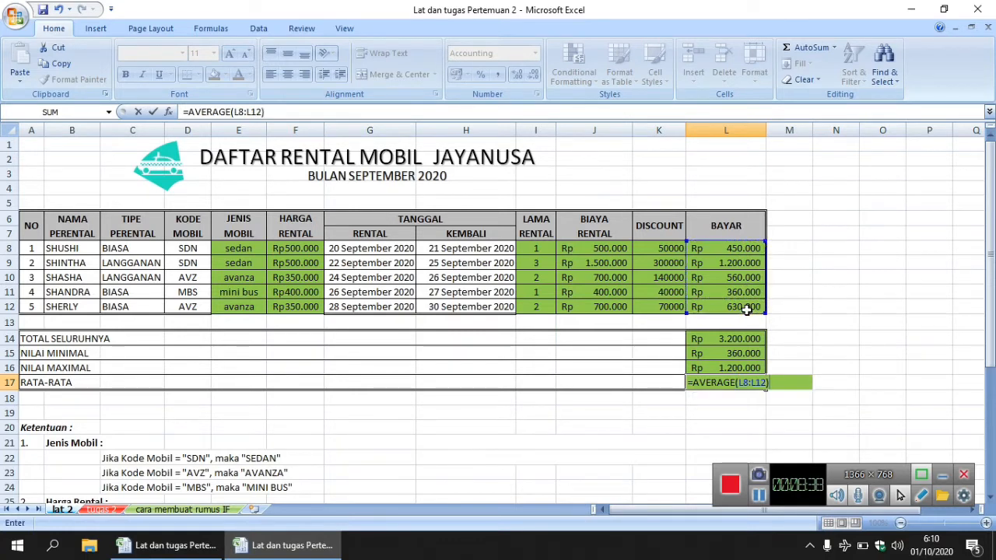
key("Return")
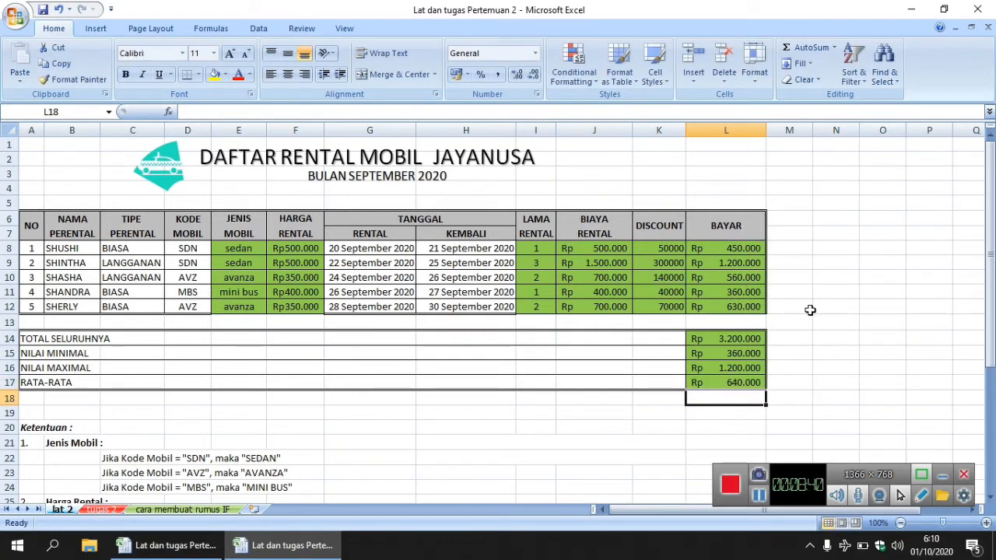
left_click(809, 310)
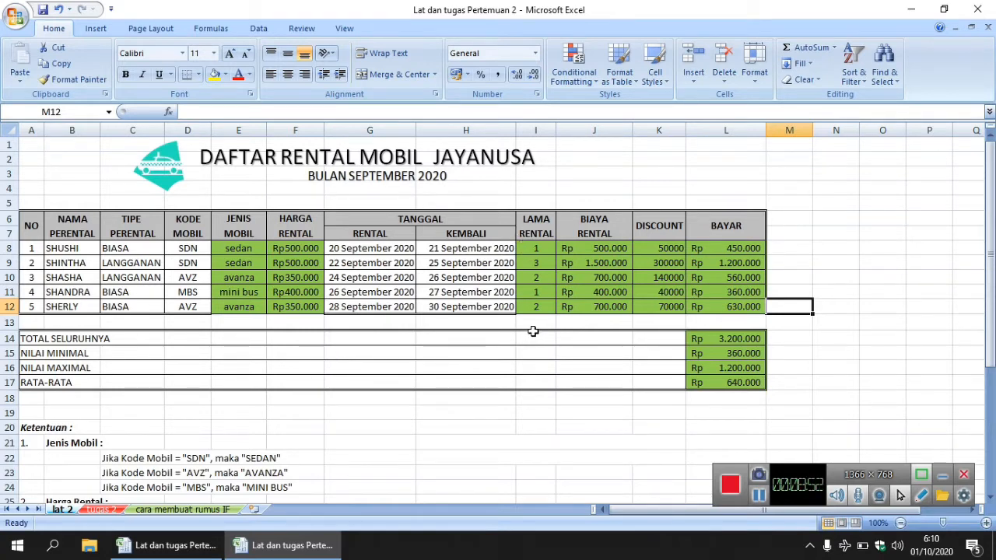
Switch to the tugas 2 sheet and review the Ketentuan rules below the employee salary table.
mouse_move(988, 310)
left_mouse_down()
mouse_move(989, 334)
mouse_move(989, 308)
left_mouse_up()
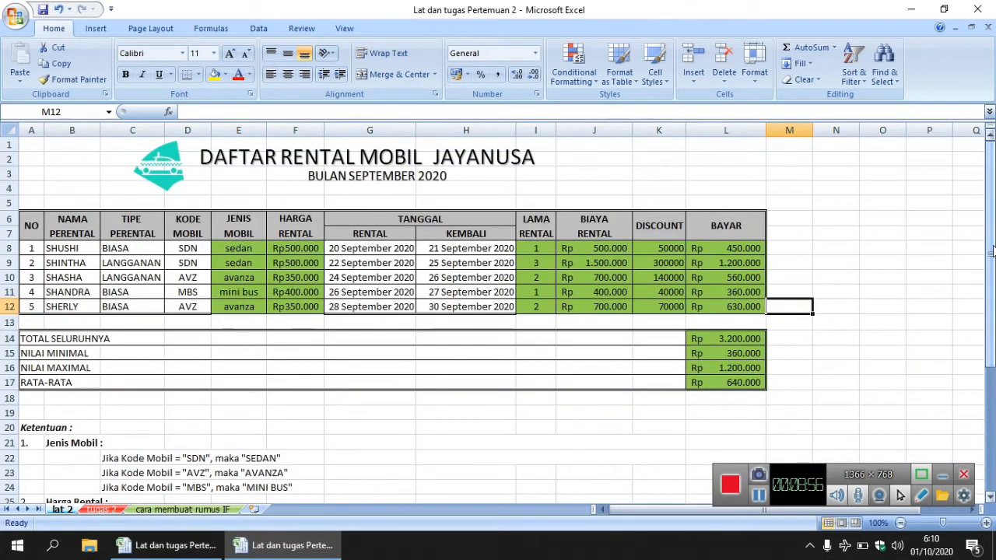
left_click(101, 510)
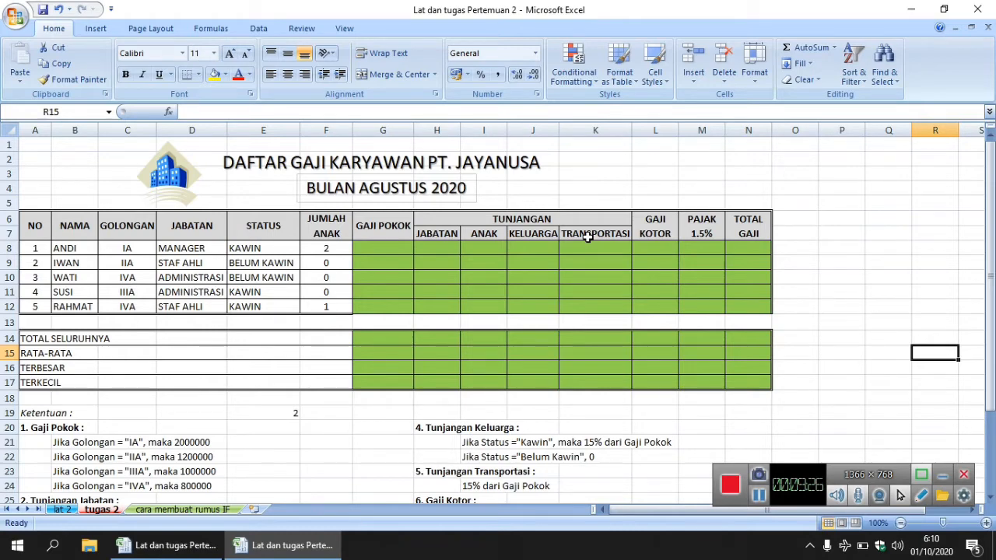
left_click_drag(989, 303, 981, 333)
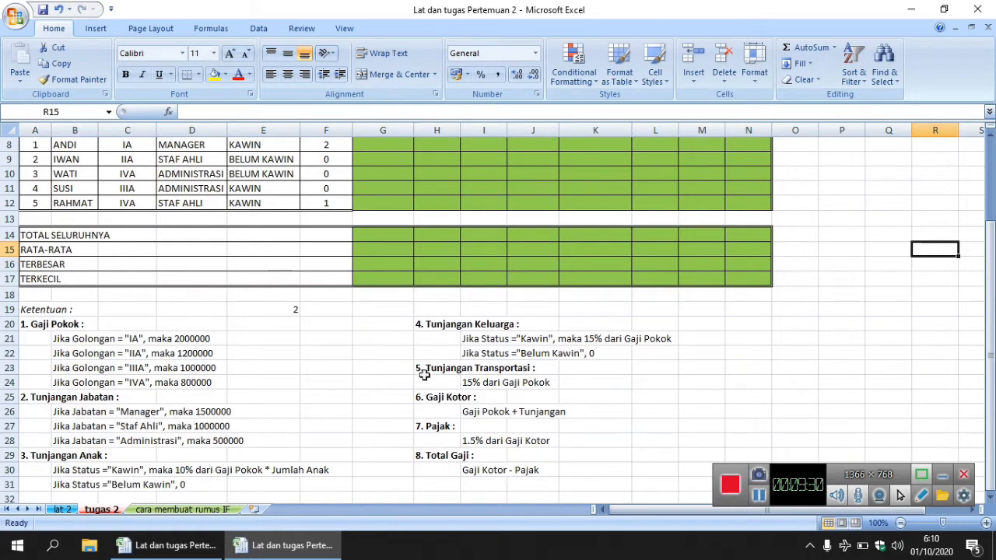
left_click_drag(989, 406, 989, 380)
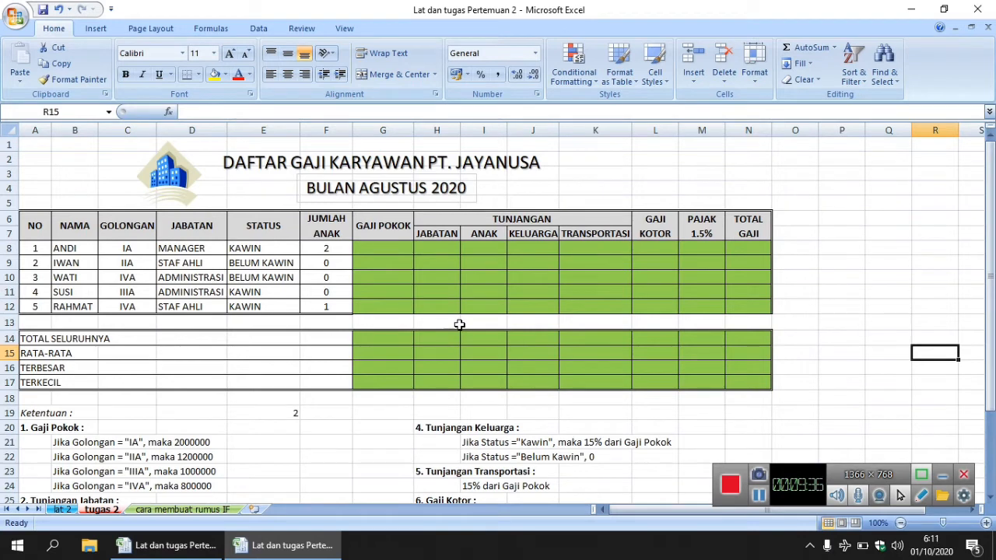
Begin the Gaji Pokok formula in G8 with an IF that returns 2000000 when Golongan C8 equals "IA".
left_click(403, 248)
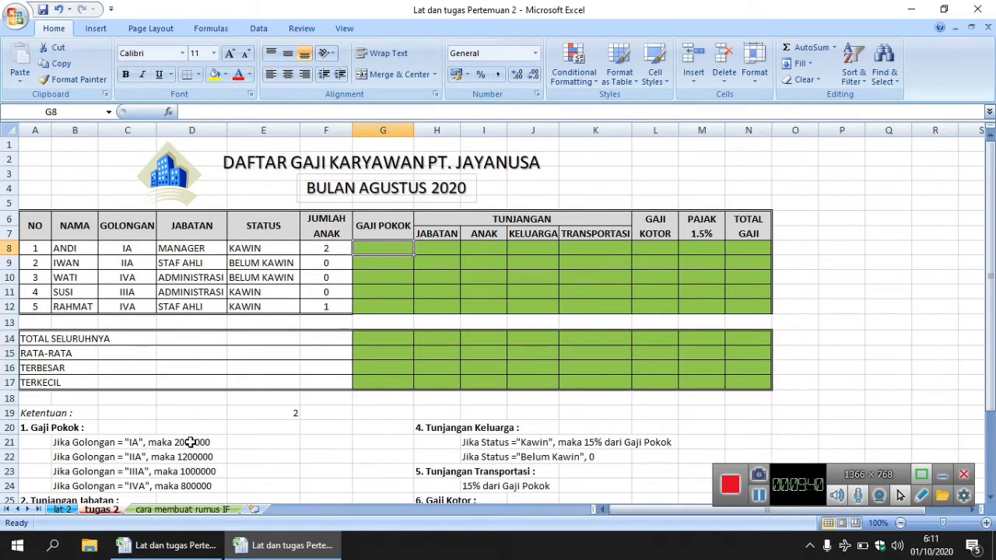
left_click_drag(992, 263, 991, 270)
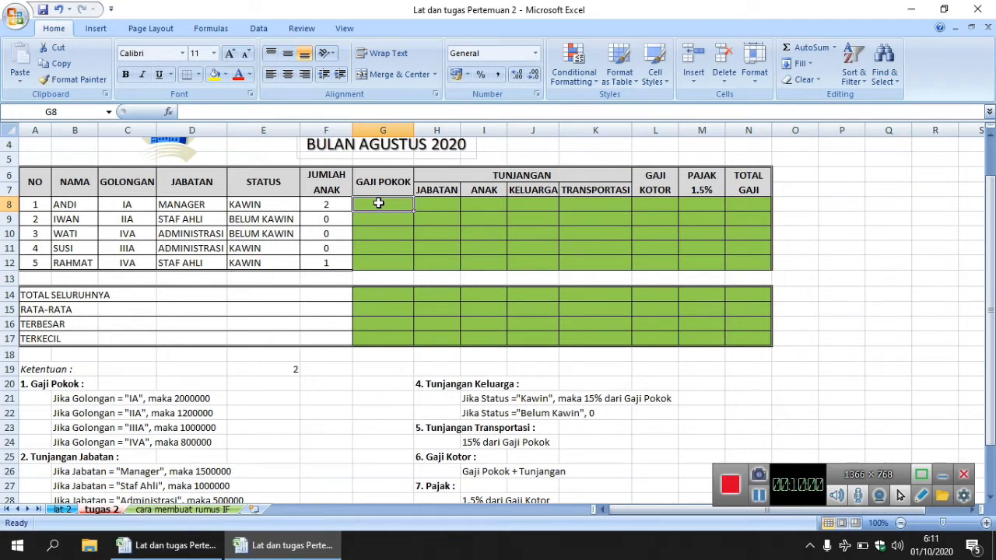
left_click(340, 115)
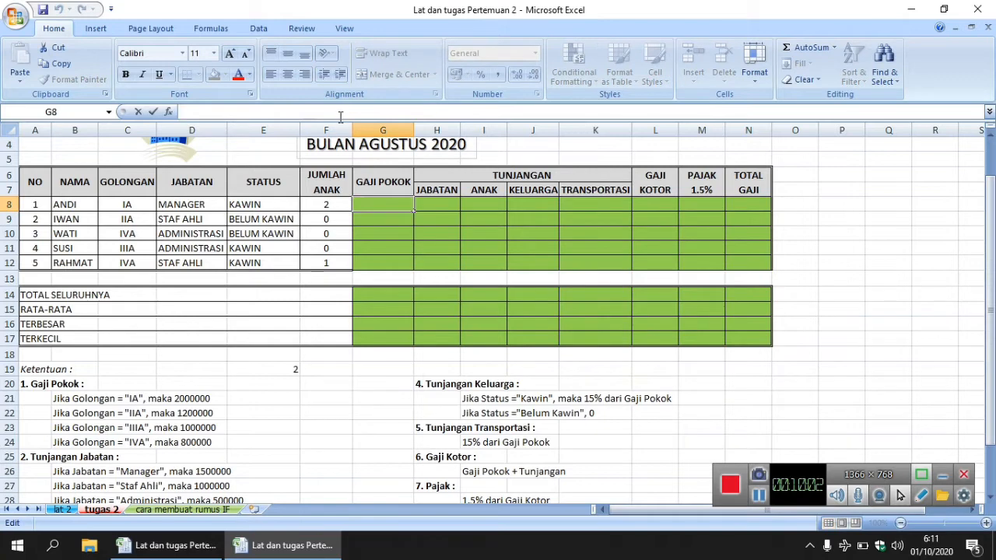
type("=")
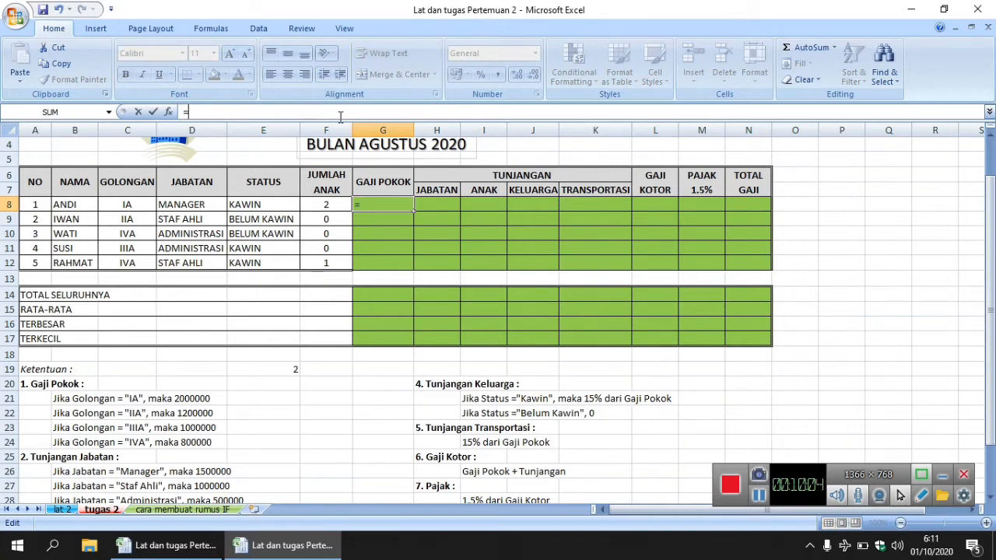
type("if(")
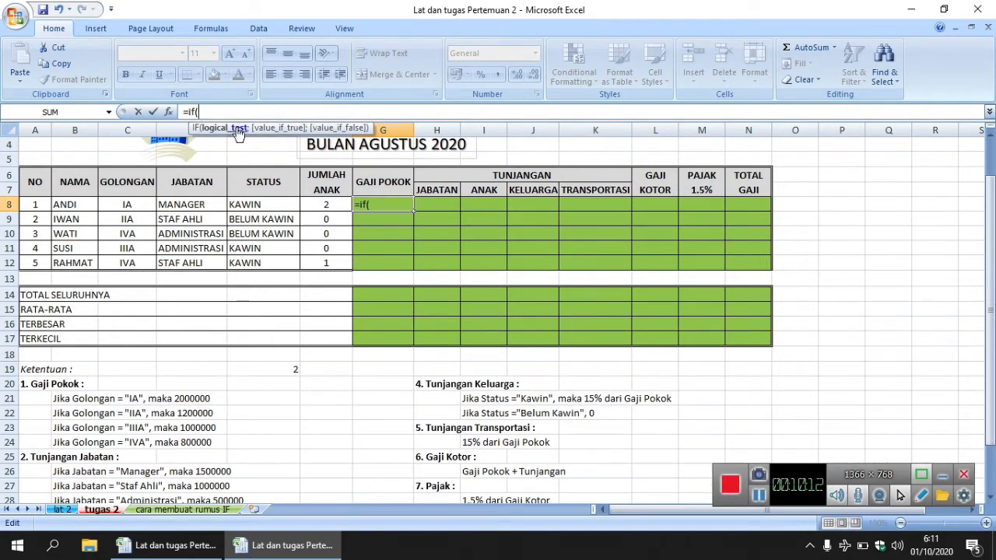
left_click(135, 203)
type("=\"")
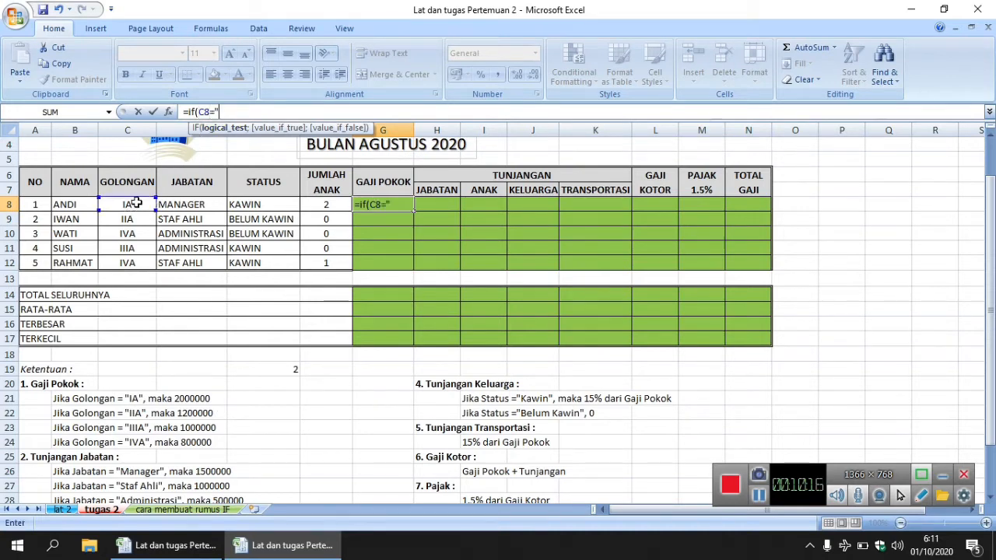
type("IA\";2")
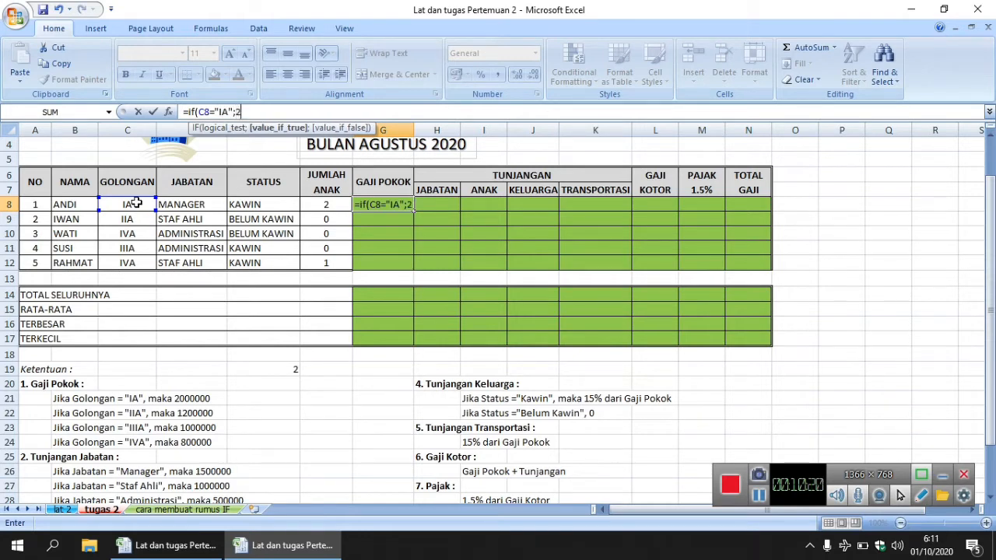
type("000000")
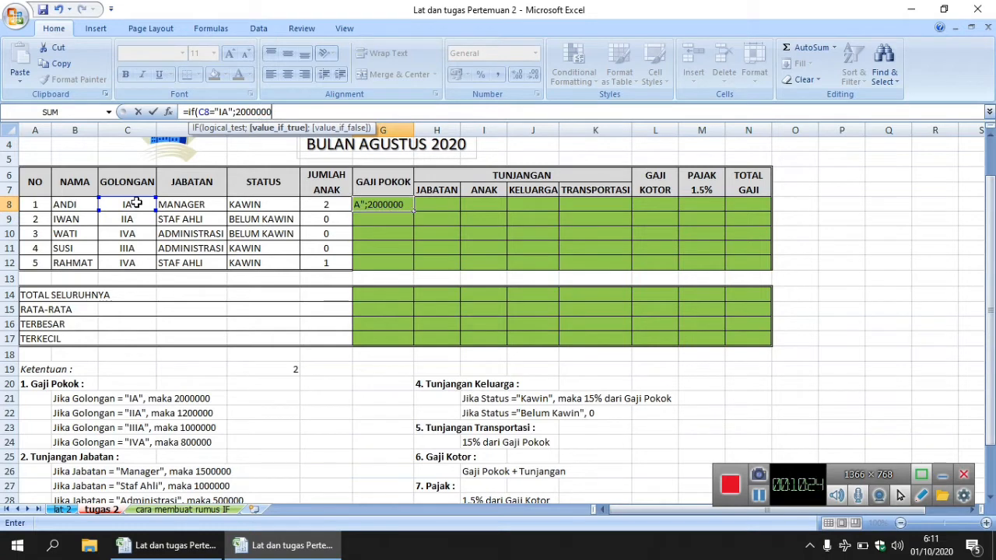
type(";")
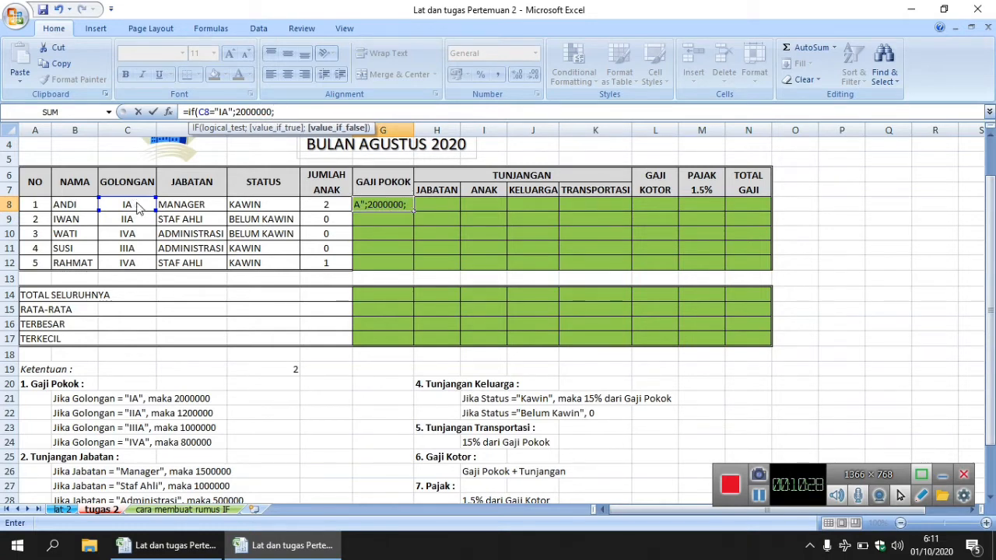
Nest a second IF in the G8 formula that returns 1200000 when C8 equals "IIA".
type("if(")
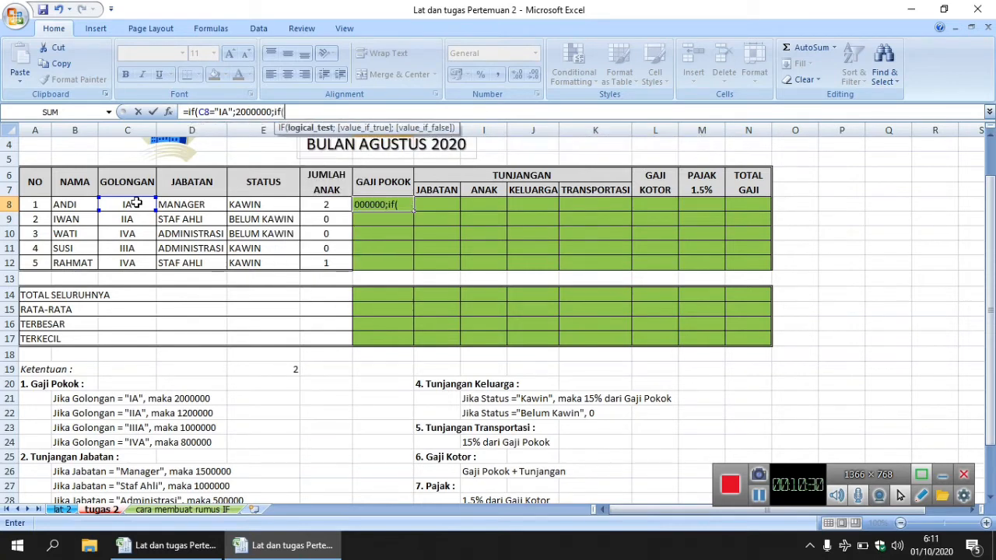
left_click(124, 205)
type("=")
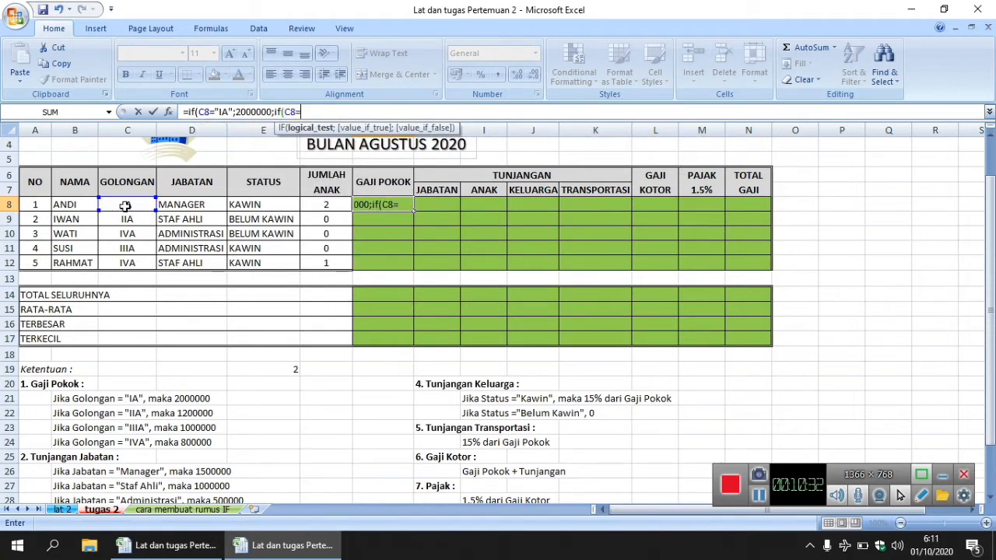
type("\"IIA\";")
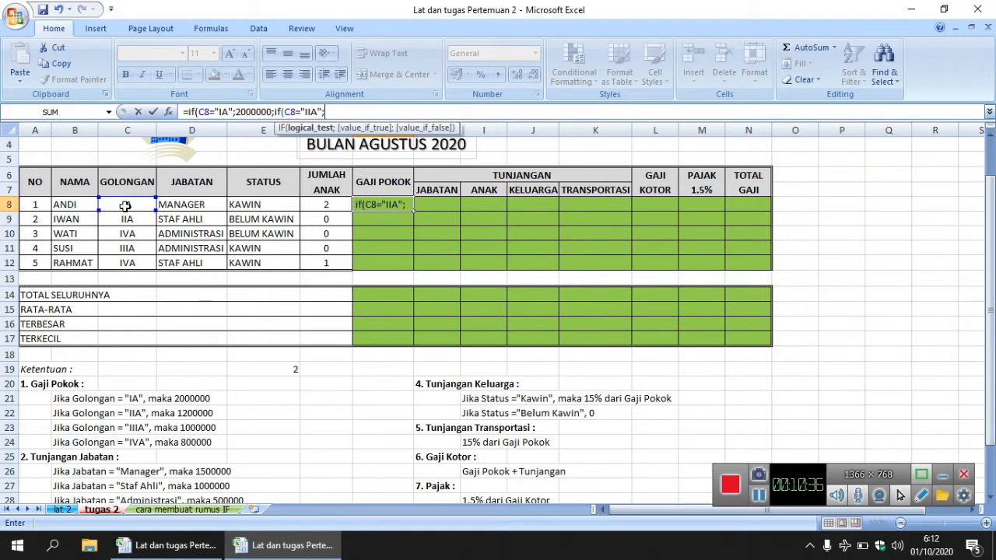
type("1200000")
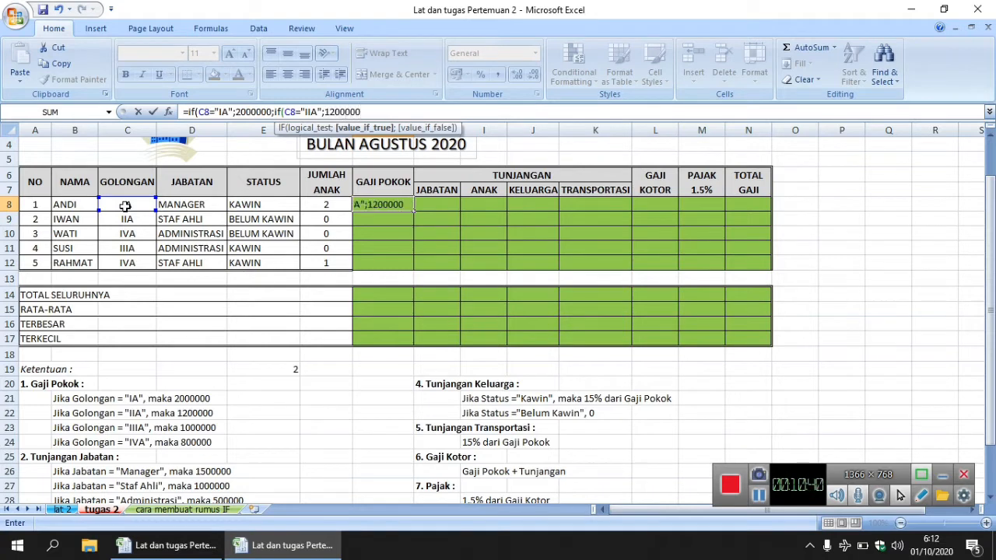
type(";")
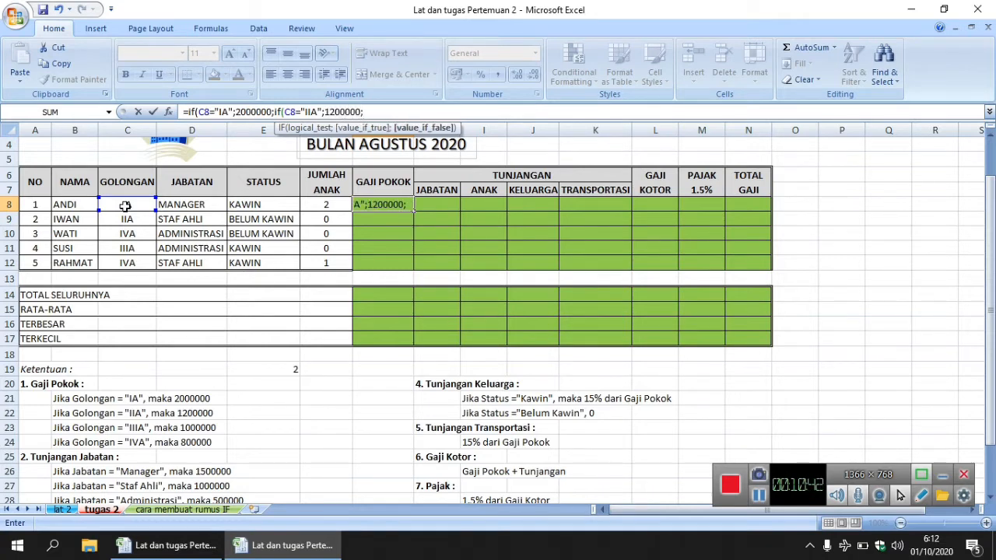
Nest a third IF in the G8 formula that returns 1000000 when C8 equals "IIIA".
type("if(")
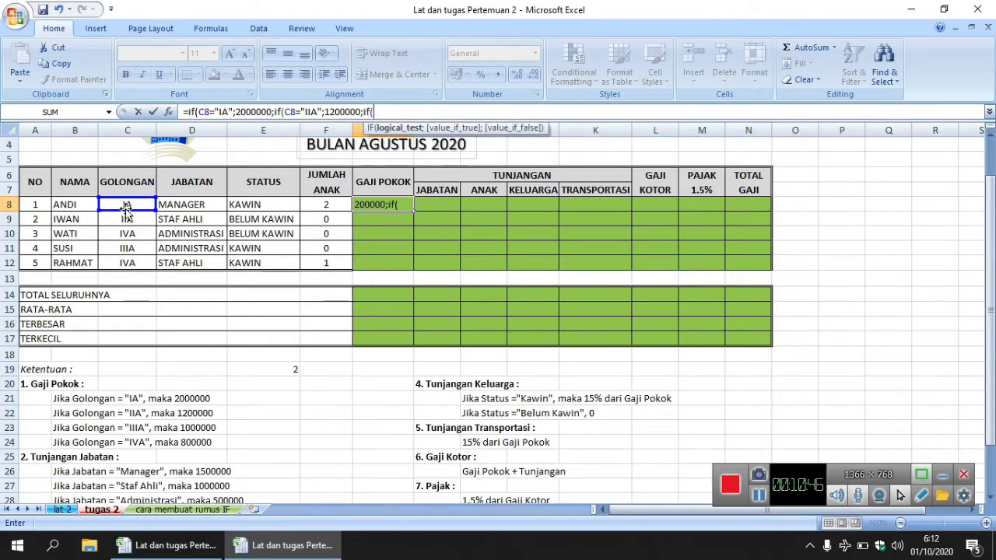
left_click(128, 205)
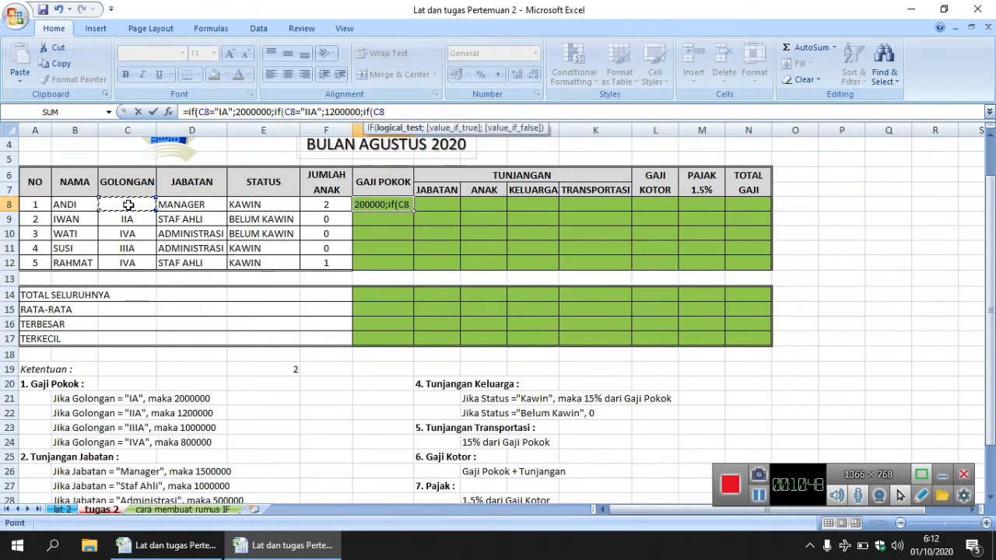
type("=\"I")
type("IIA")
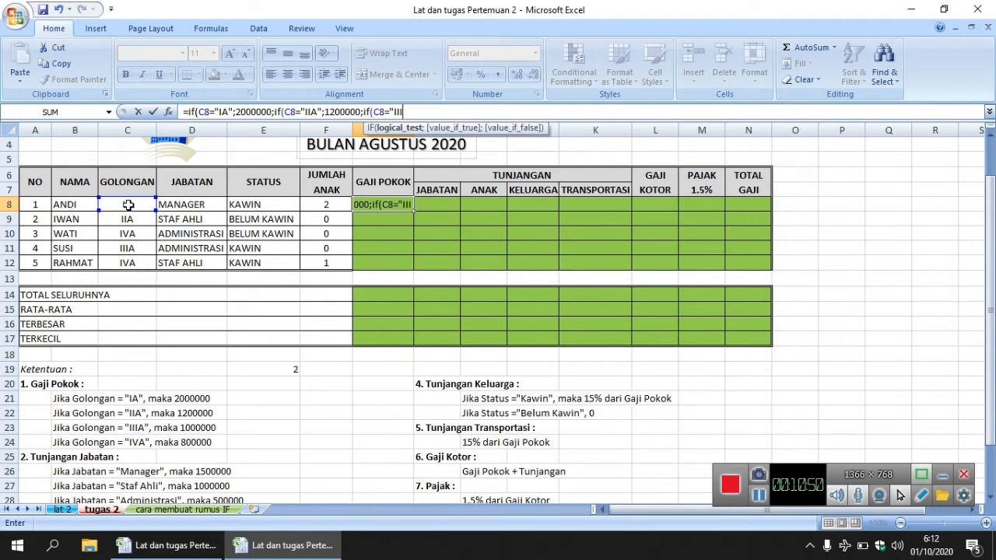
type("\";")
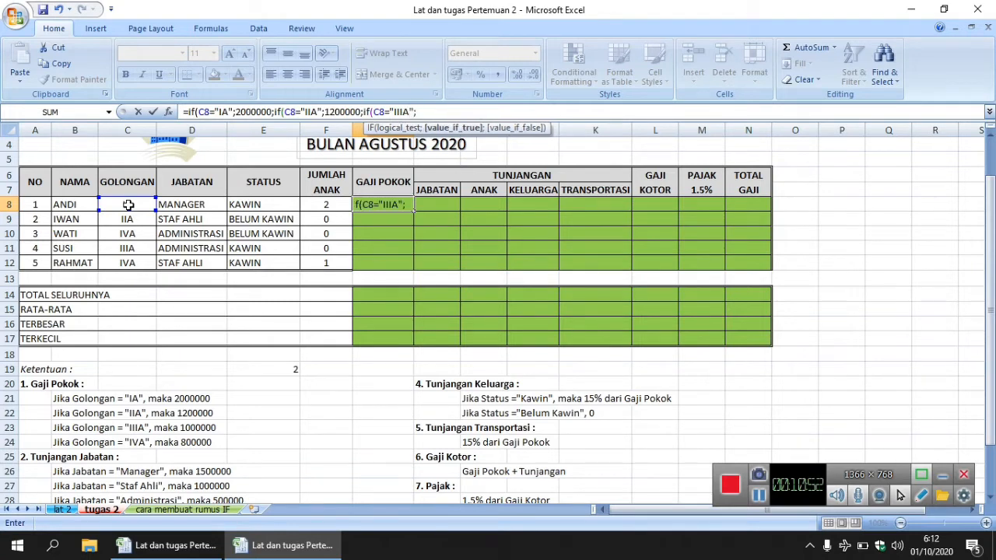
type("10000")
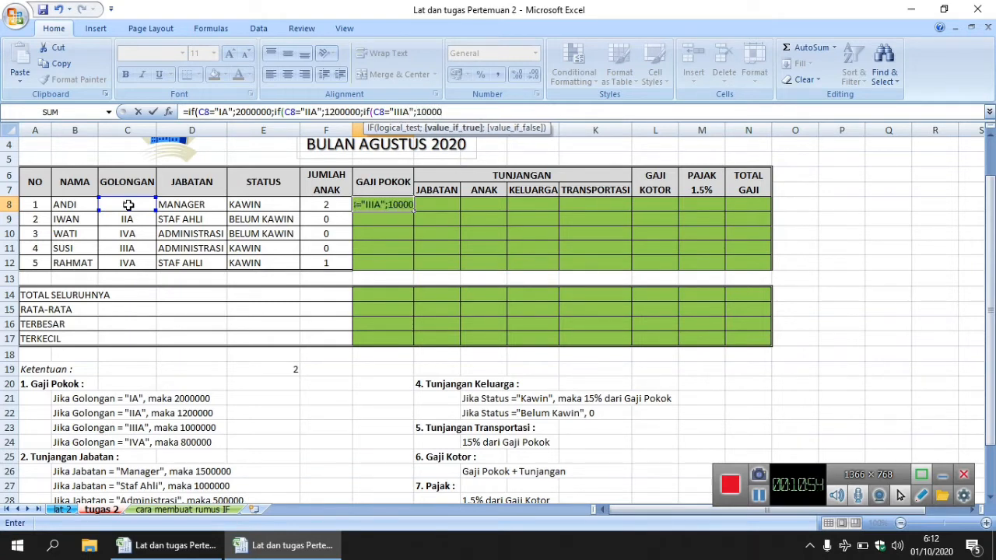
type("00;")
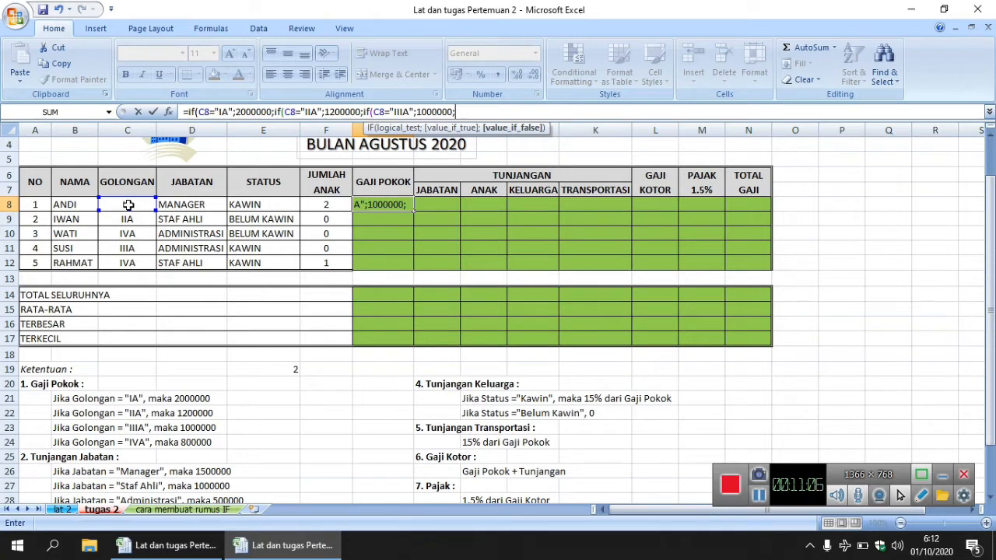
Finish the G8 formula with 800000 as the fallback value and fill it down through G12.
type("800000")
type(")))")
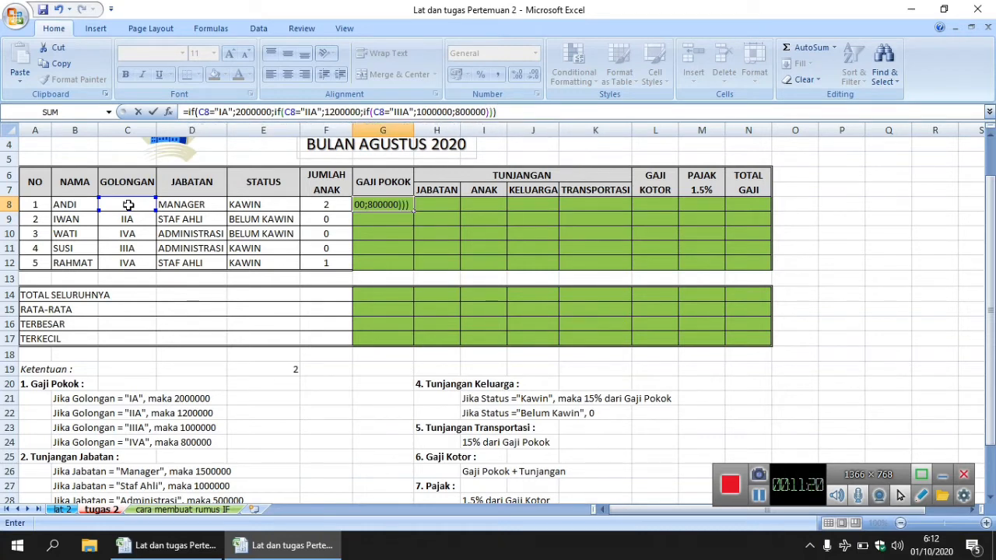
key("Return")
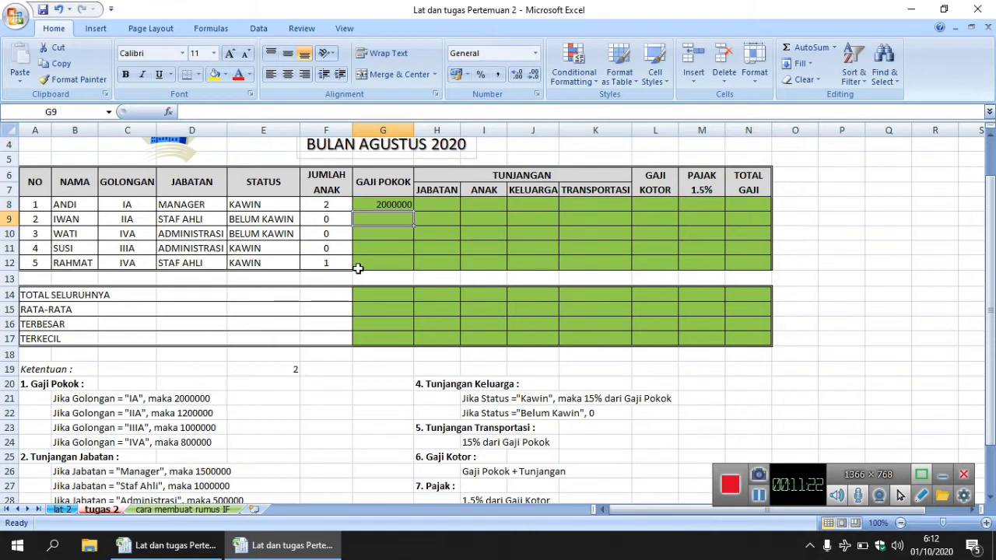
left_click(387, 206)
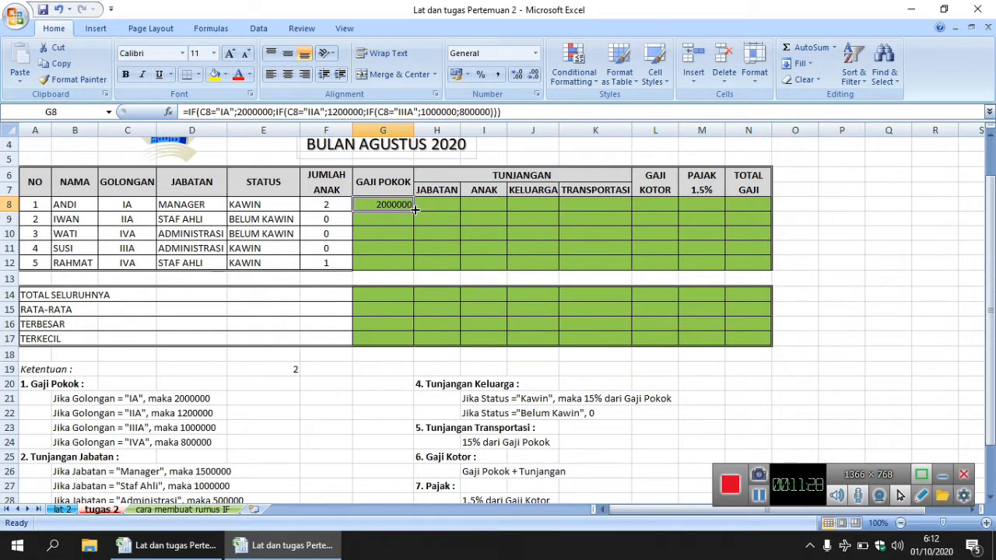
left_click_drag(415, 210, 417, 266)
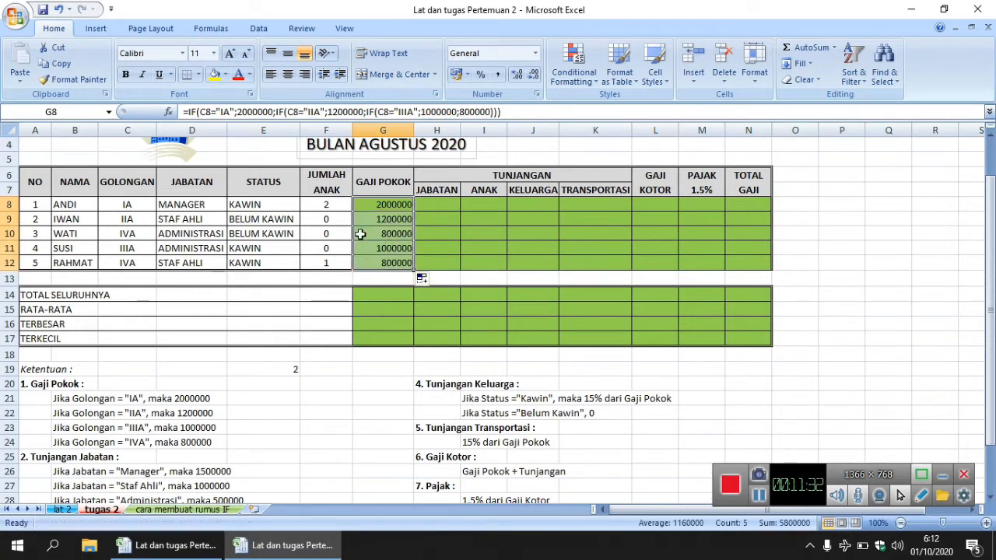
Begin the Tunjangan Jabatan formula in H8 with an IF that returns 1500000 when Jabatan D8 equals "manager".
left_click(440, 207)
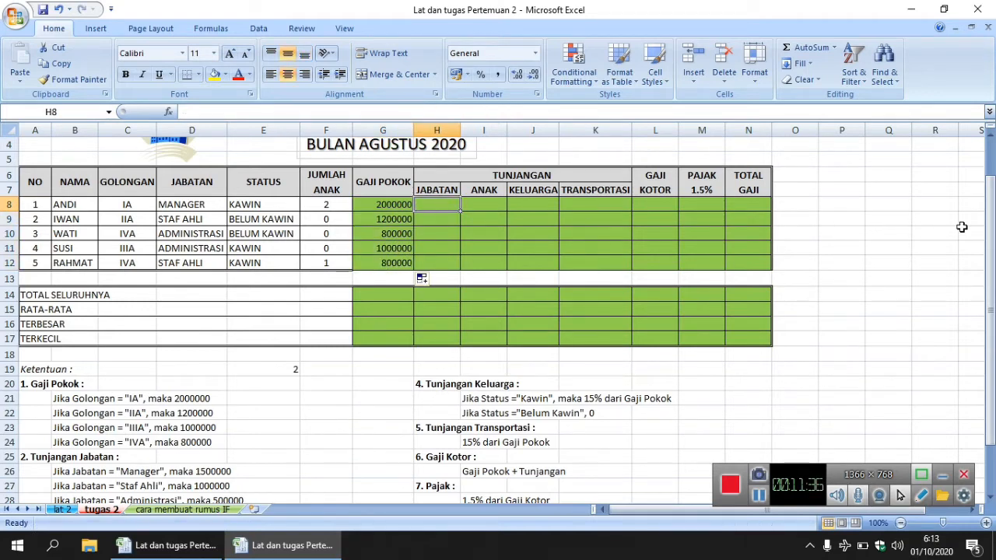
left_click_drag(990, 225, 991, 231)
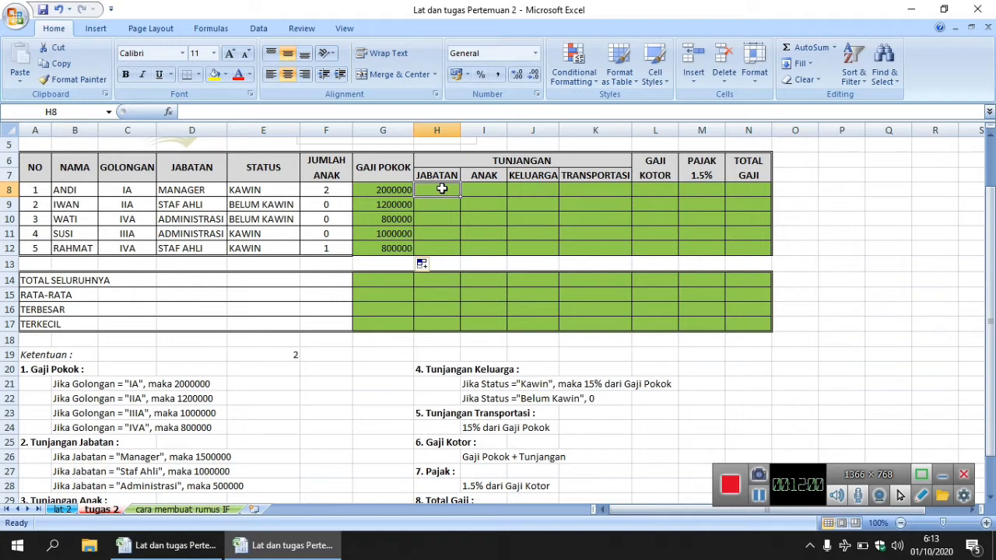
left_click(409, 110)
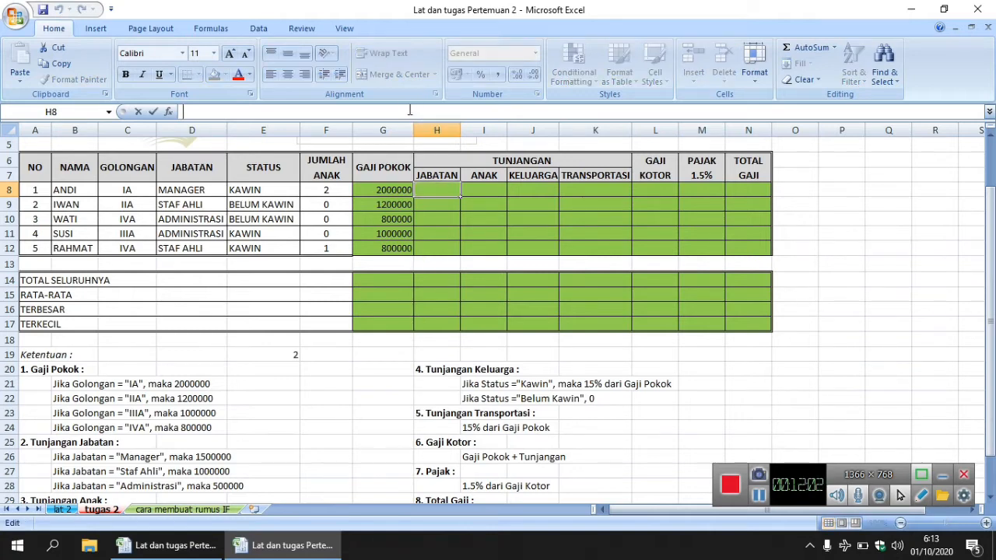
type("=if")
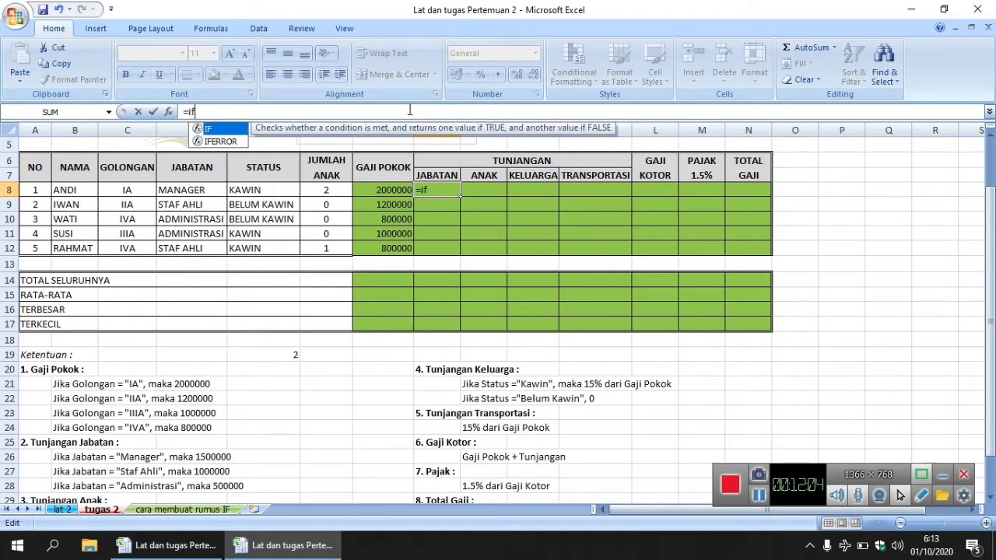
type("(")
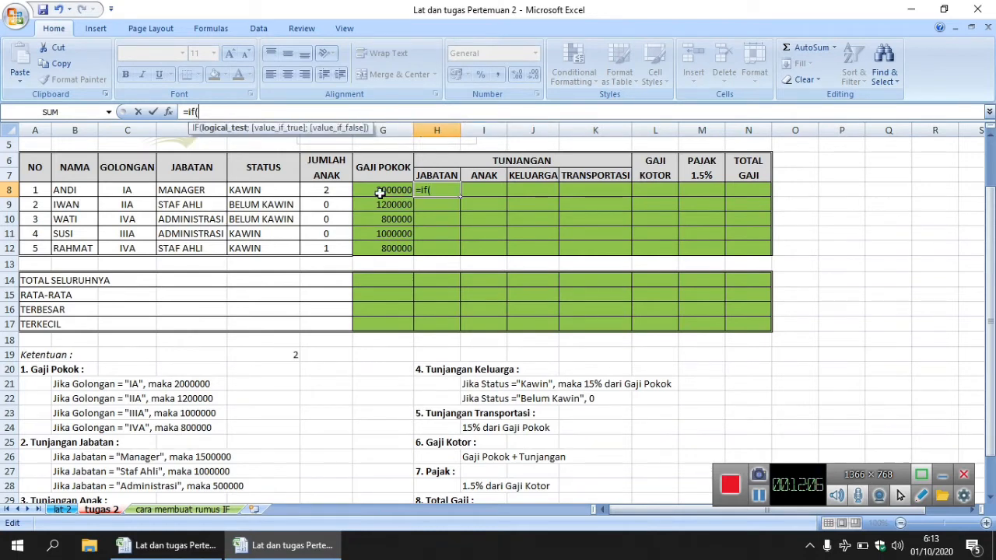
left_click(201, 189)
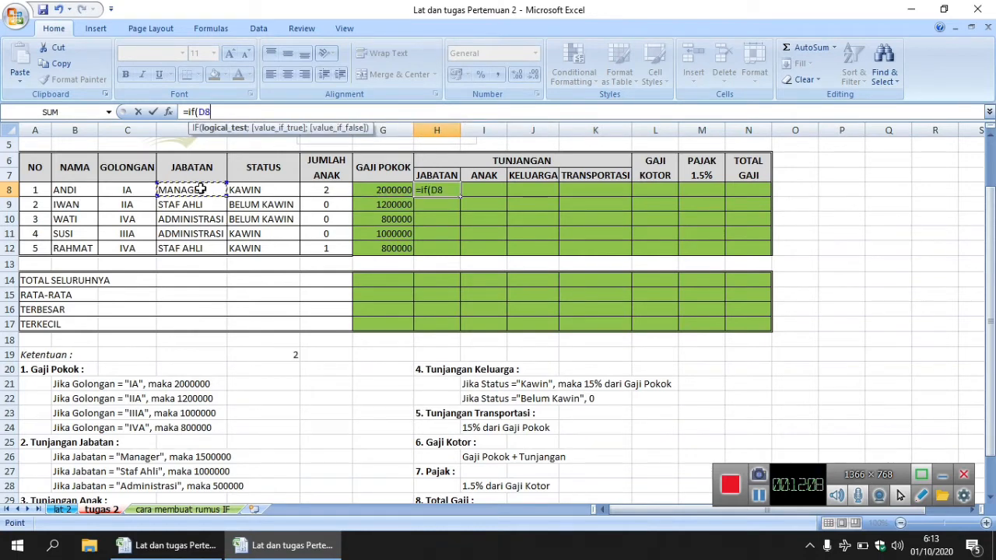
type("=\"man")
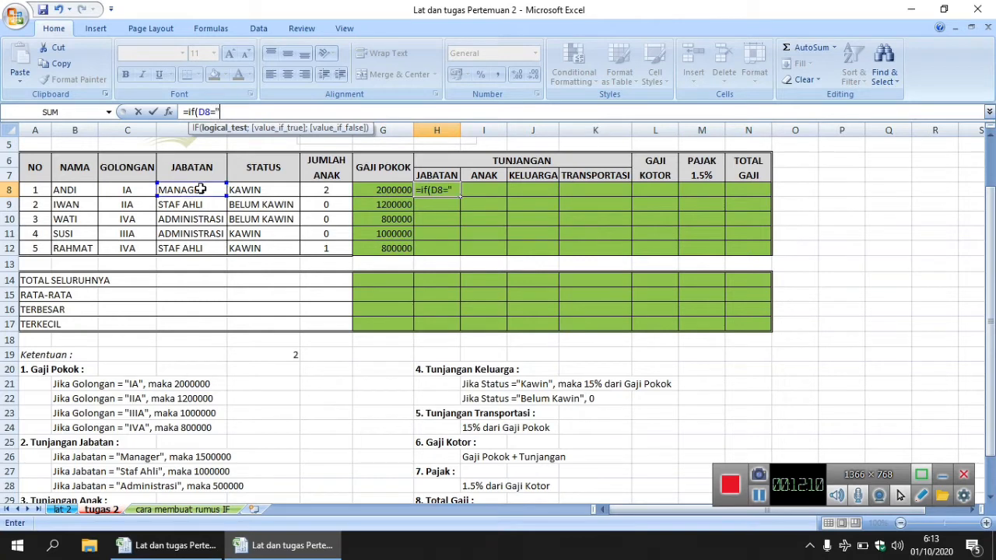
type("ager\"")
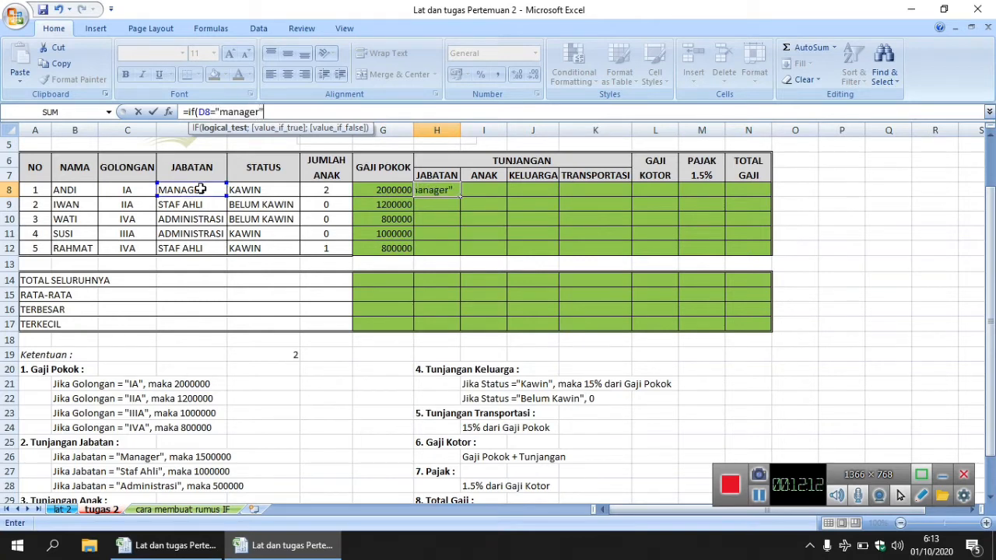
type(";")
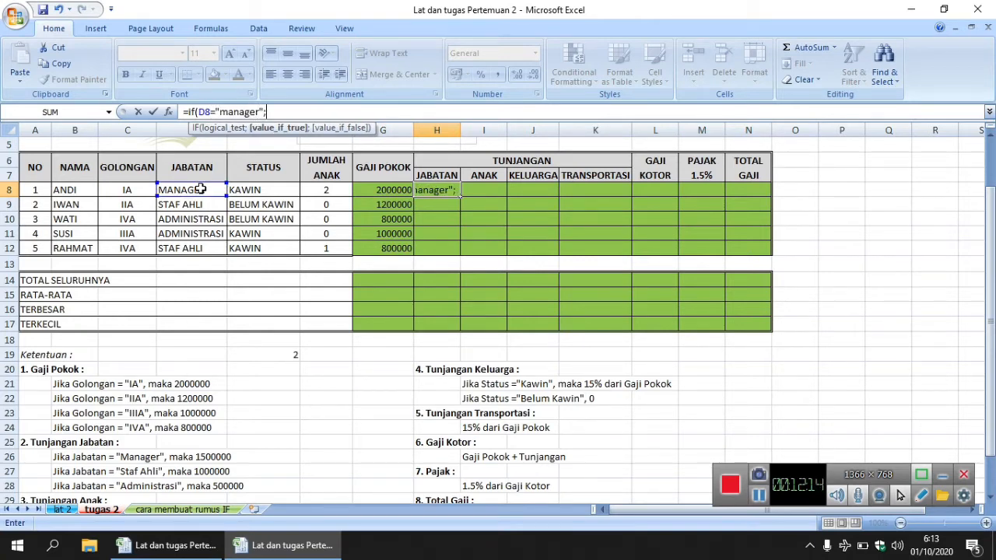
type("1500000;")
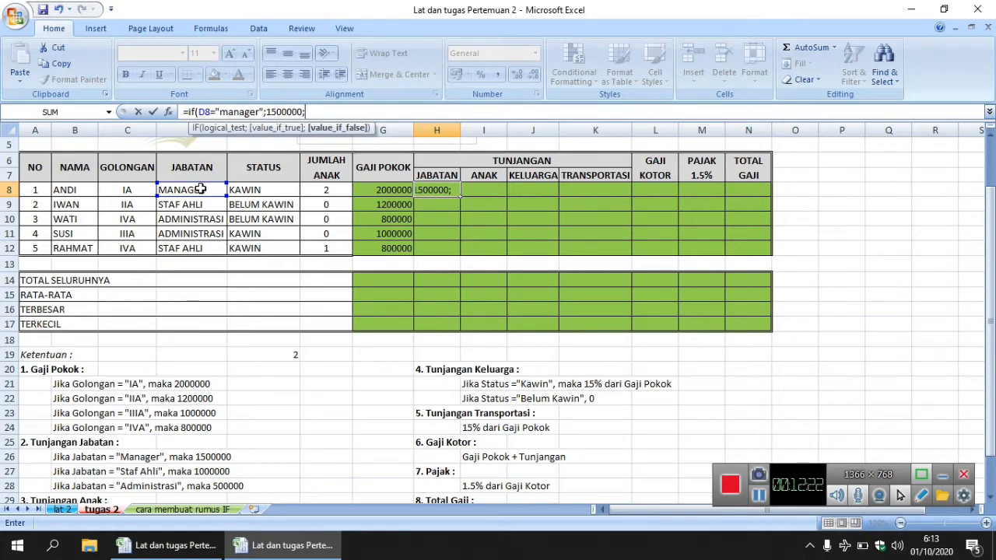
Complete the H8 formula with a nested IF that returns 1000000 when D8 equals "staf ahli" and 500000 otherwise.
type("if(")
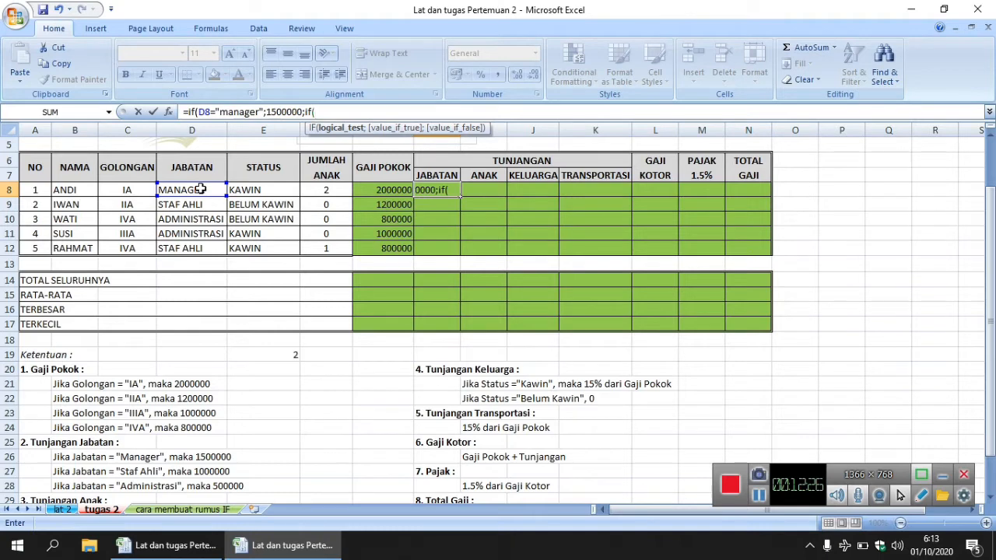
left_click(200, 189)
type("=\"staf ah")
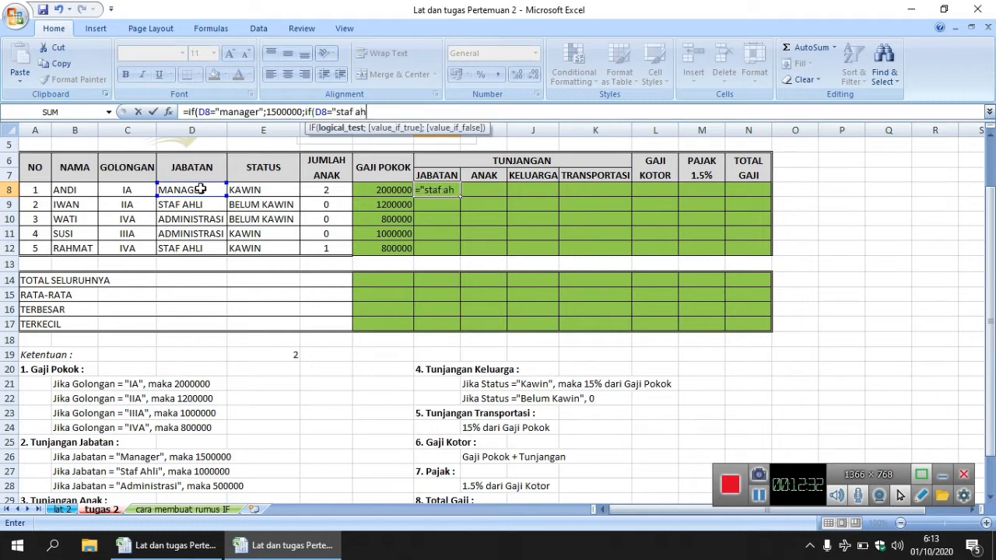
type("li\";")
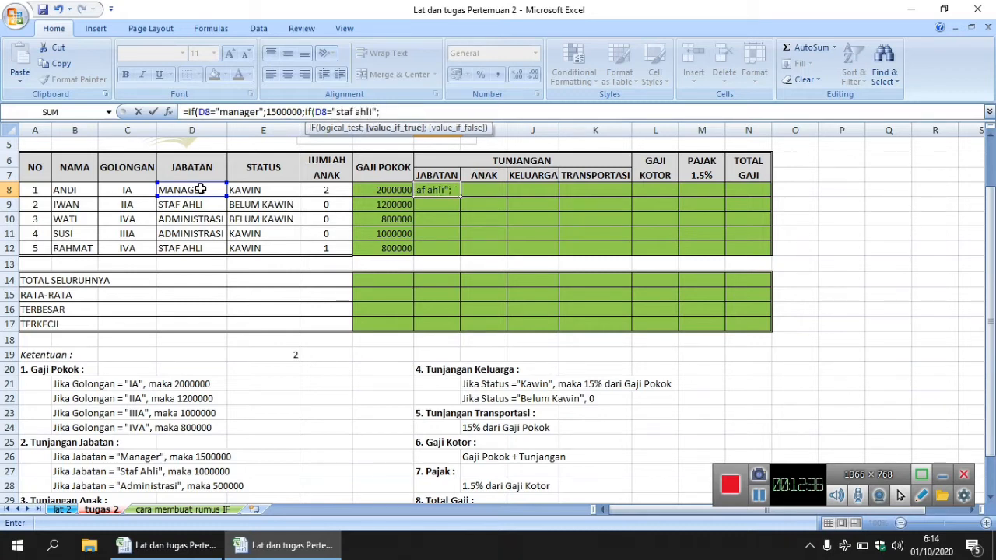
type("1000000")
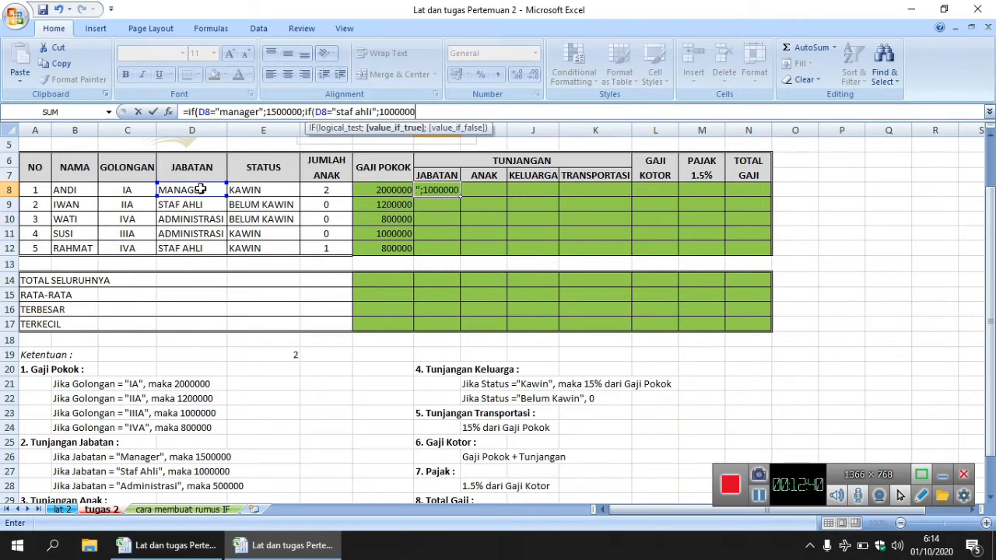
type(";")
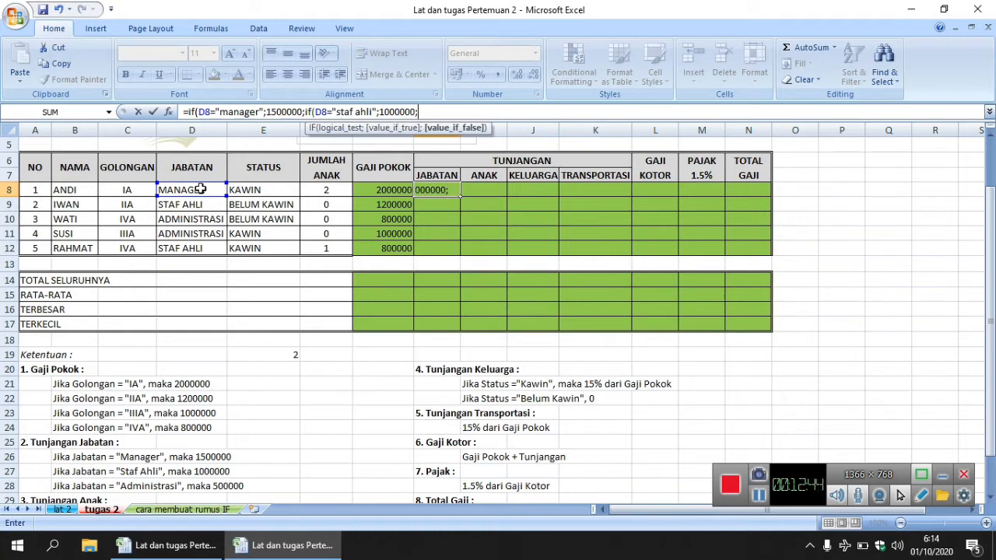
type("500000")
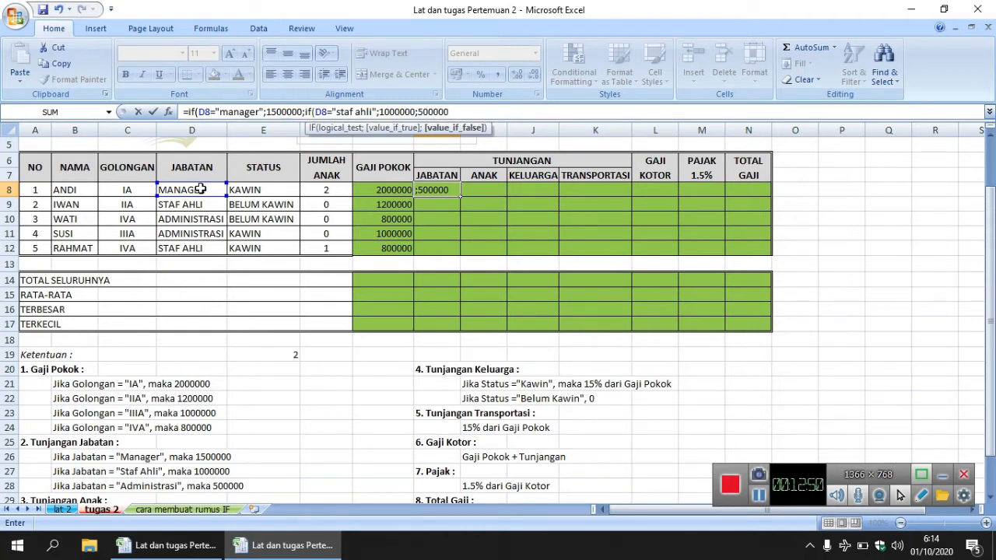
type("))")
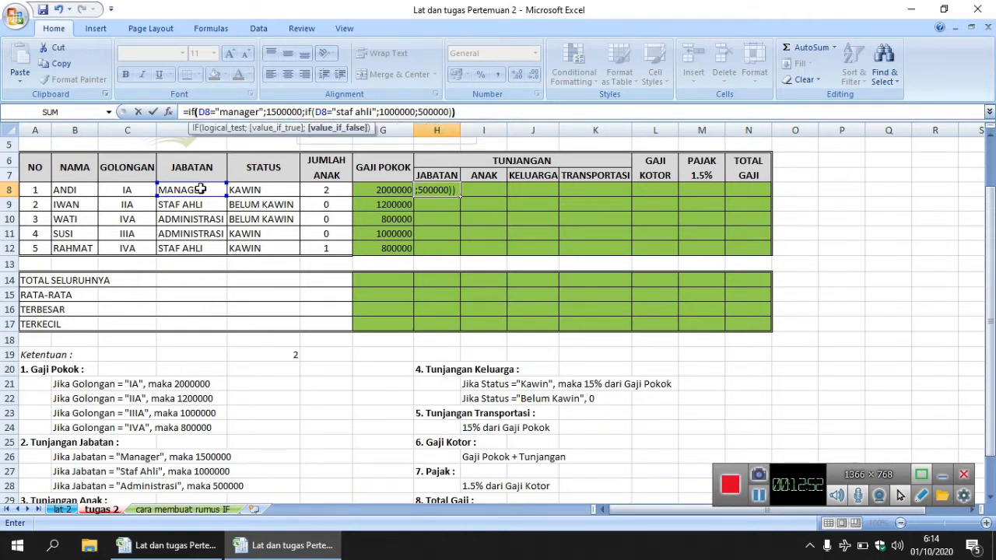
key("Return")
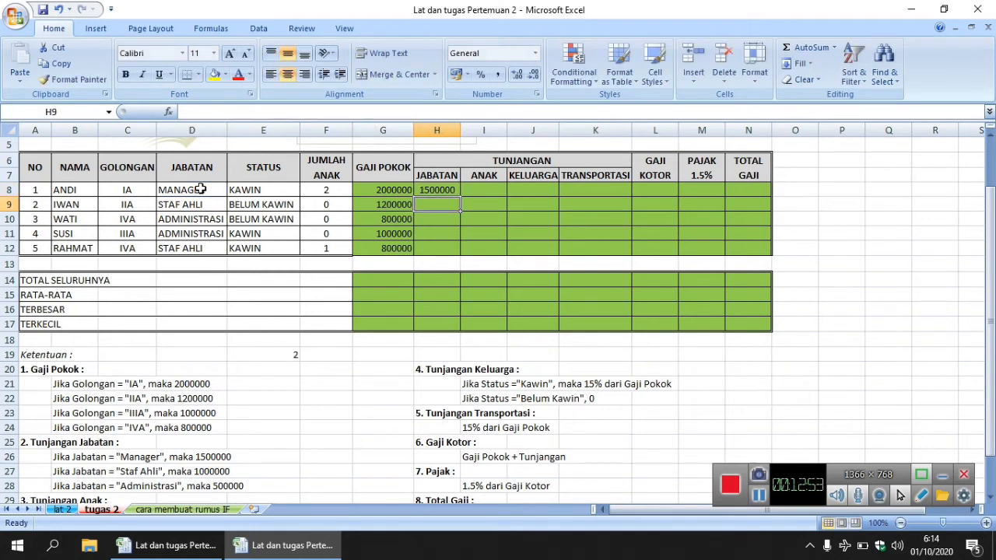
Fill the H8 formula down through H12 and widen the Tunjangan Jabatan and Anak columns.
left_click(436, 190)
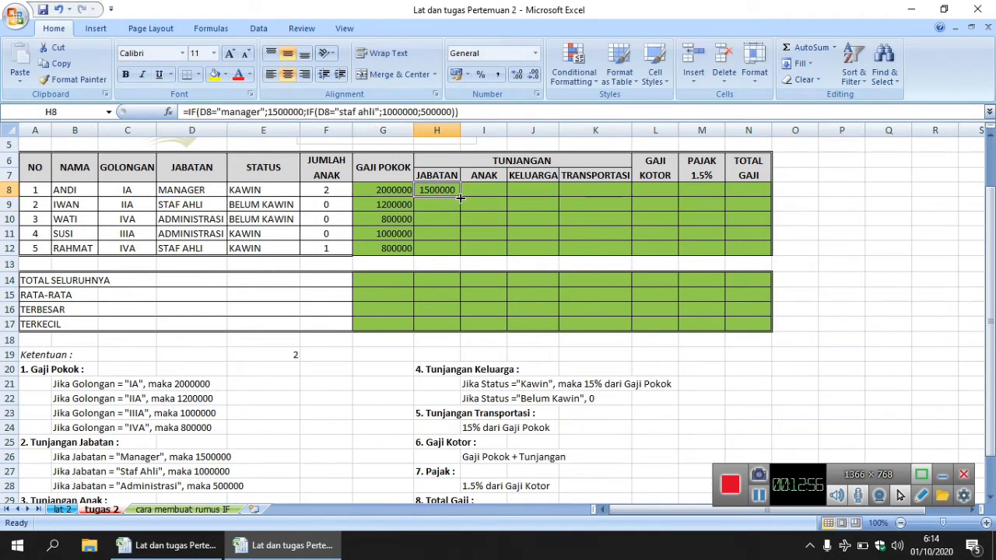
left_click_drag(458, 209, 459, 256)
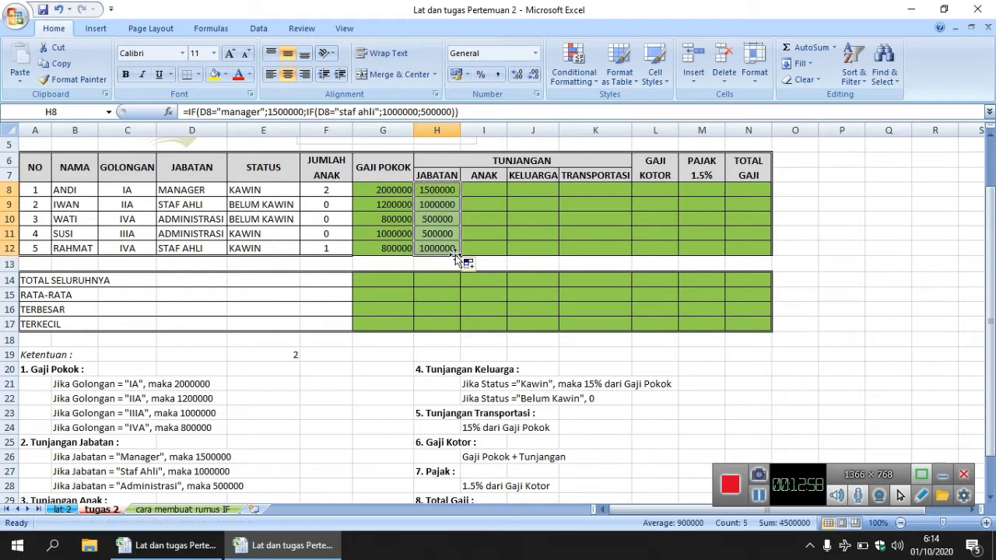
left_click_drag(461, 126, 531, 127)
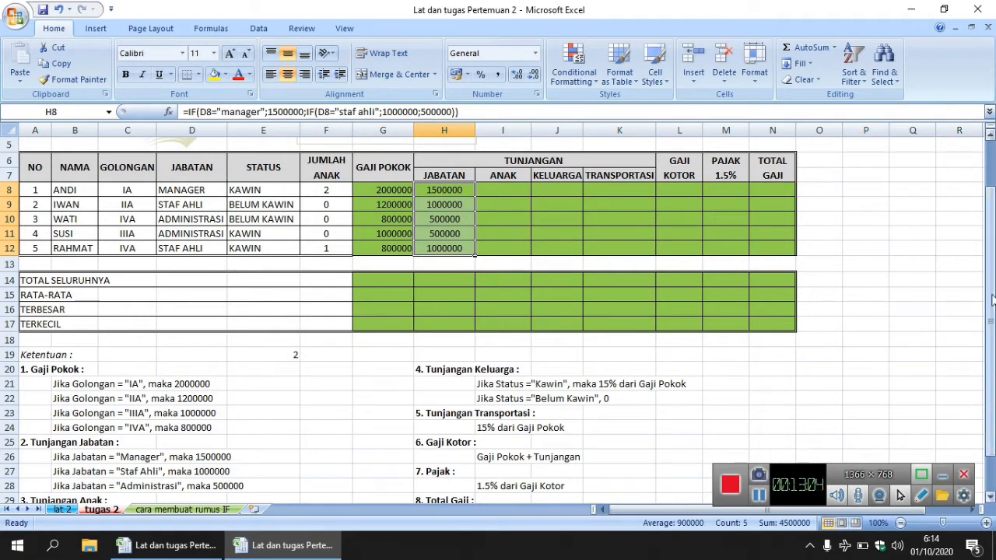
Begin the Tunjangan Anak formula in I8 with an IF testing whether Status E8 equals "kawin".
left_click_drag(992, 299, 992, 339)
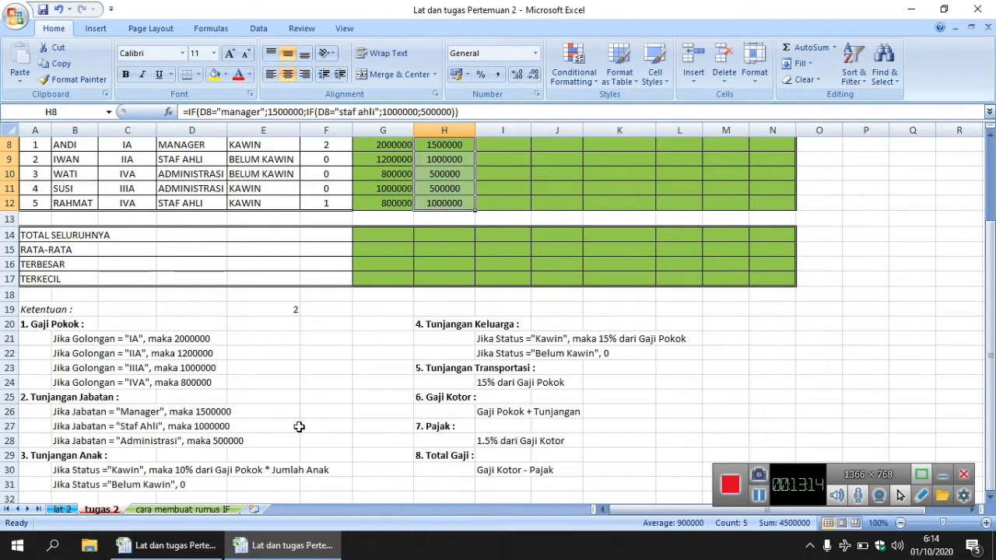
left_click_drag(991, 395, 992, 383)
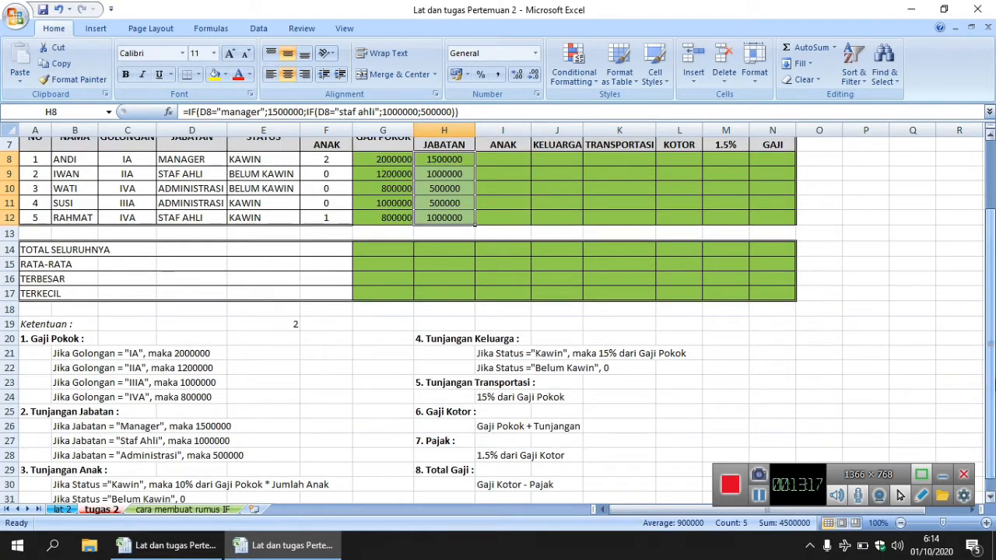
left_click(507, 161)
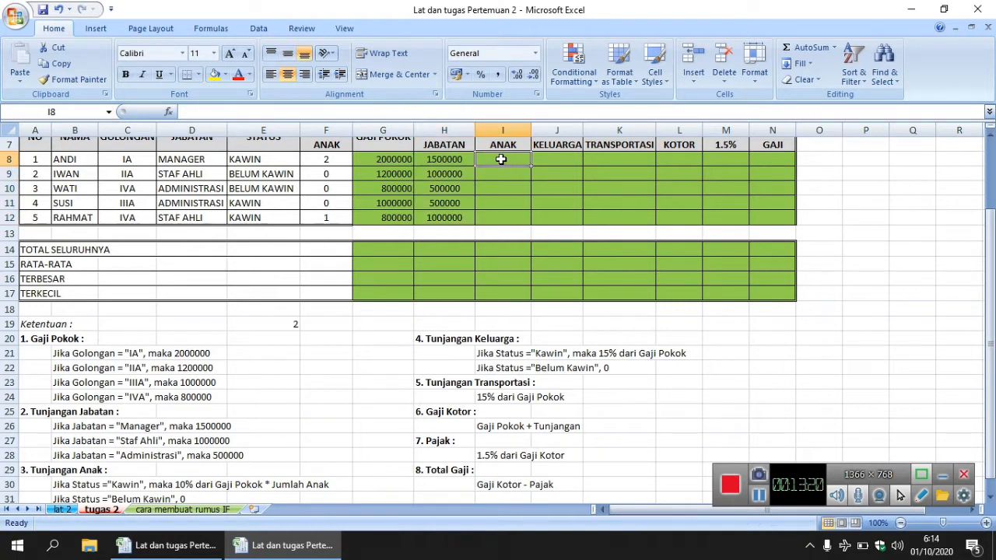
left_click(303, 111)
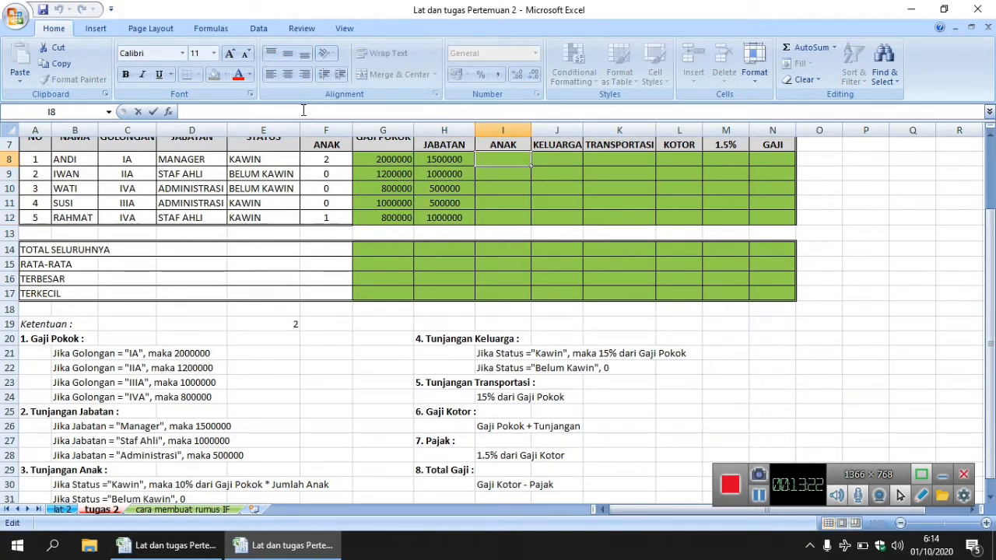
type("=")
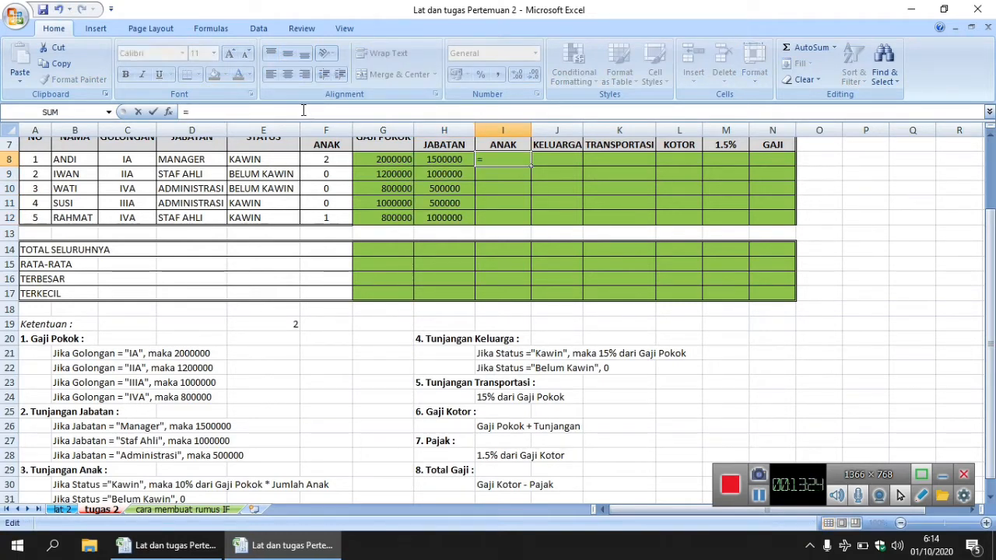
type("if(")
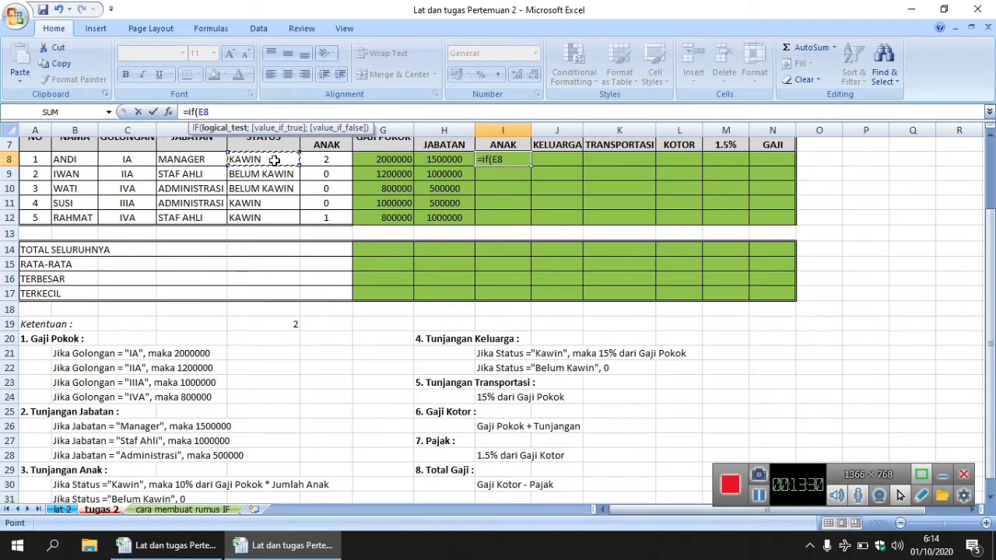
type("=\"kawin")
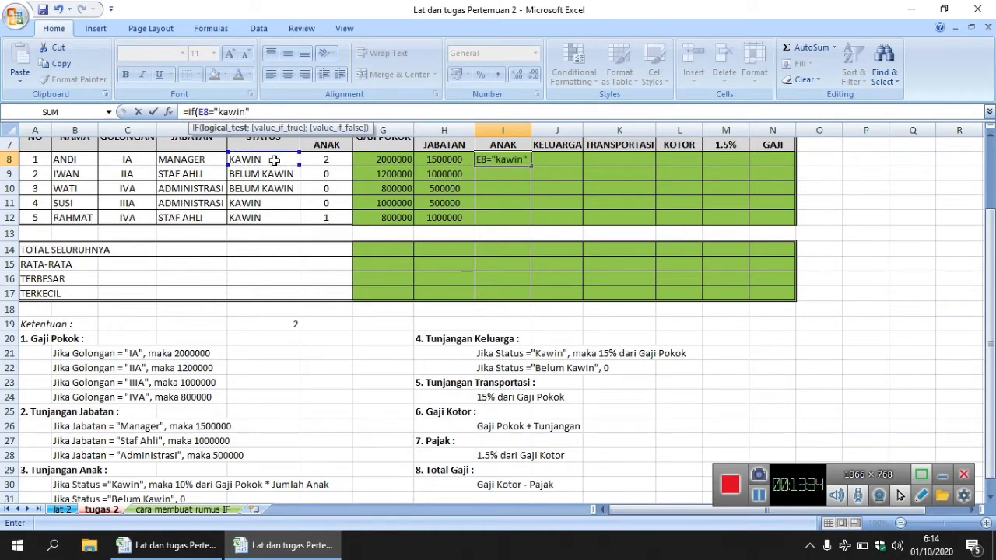
type("\";")
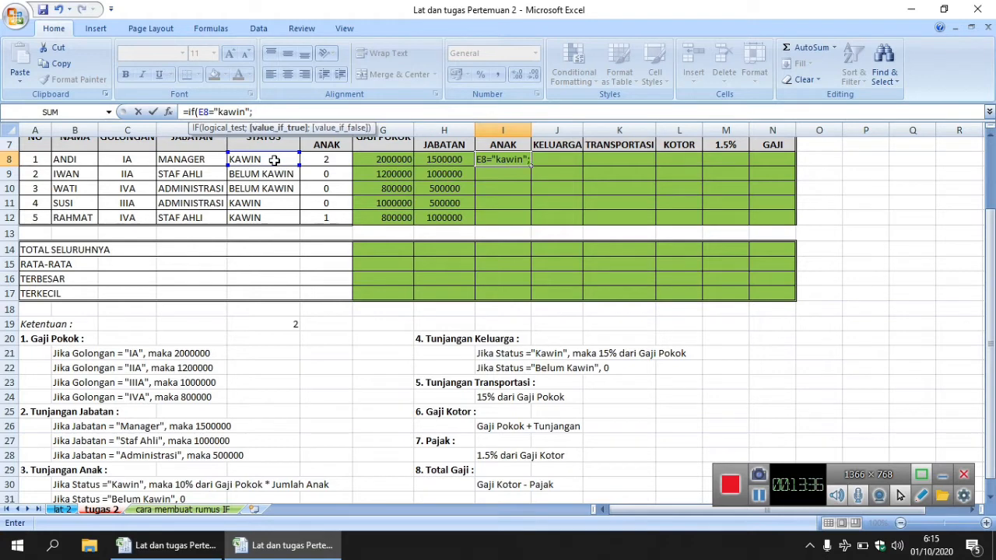
Complete the I8 formula to return 10% × Gaji Pokok G8 × Jumlah Anak F8, otherwise "0", and fill it down through I12.
type("(10%*")
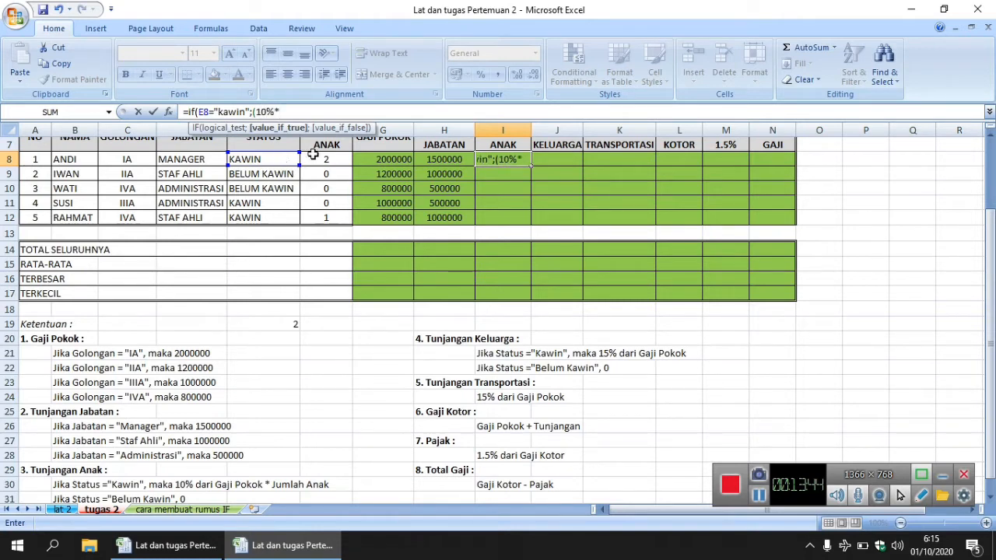
left_click_drag(994, 375, 994, 376)
left_click(396, 159)
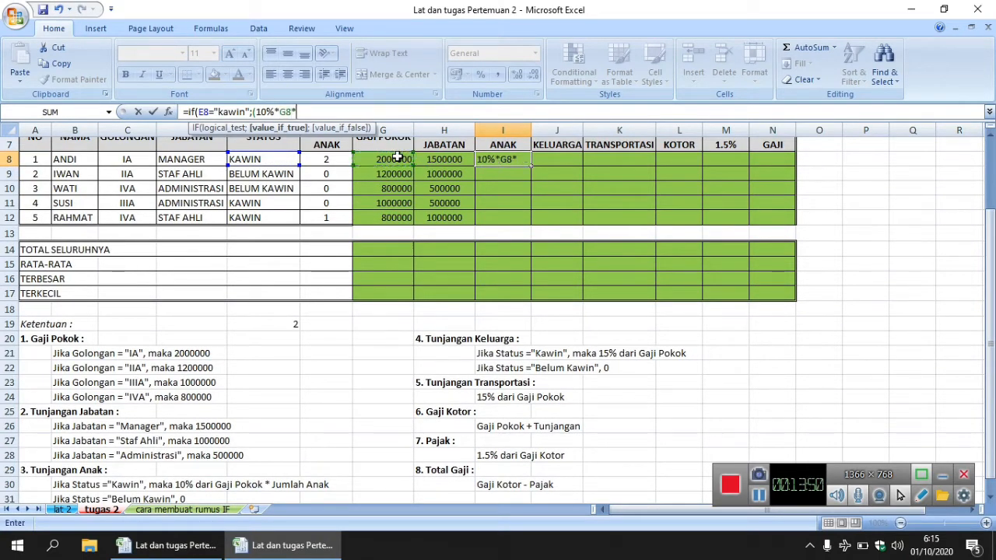
type("*")
left_click(322, 159)
type(")")
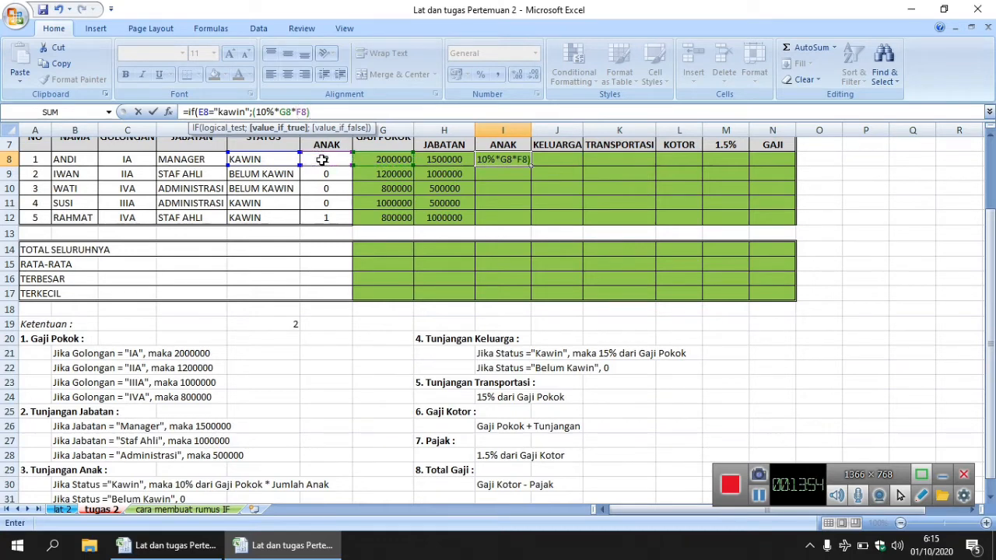
type(";")
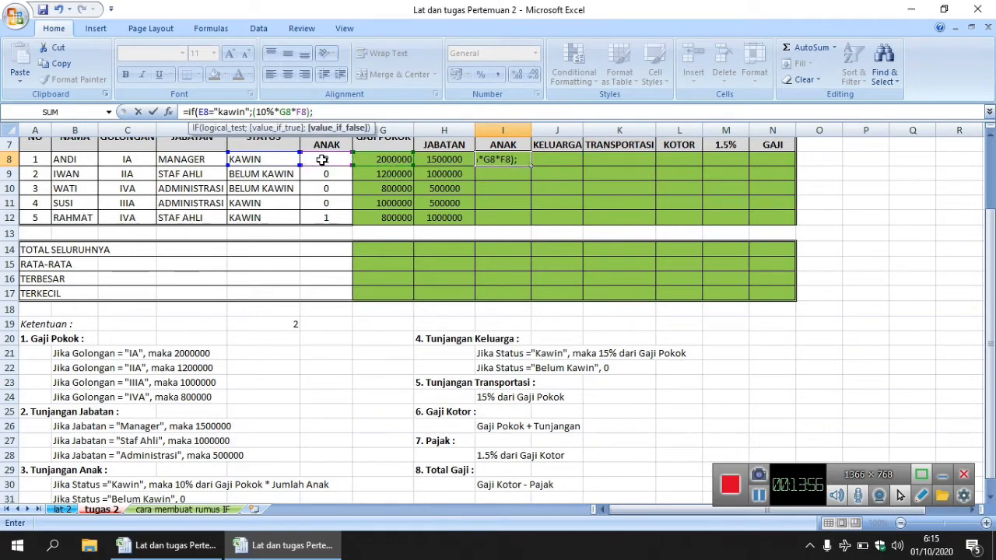
type("\"0\")")
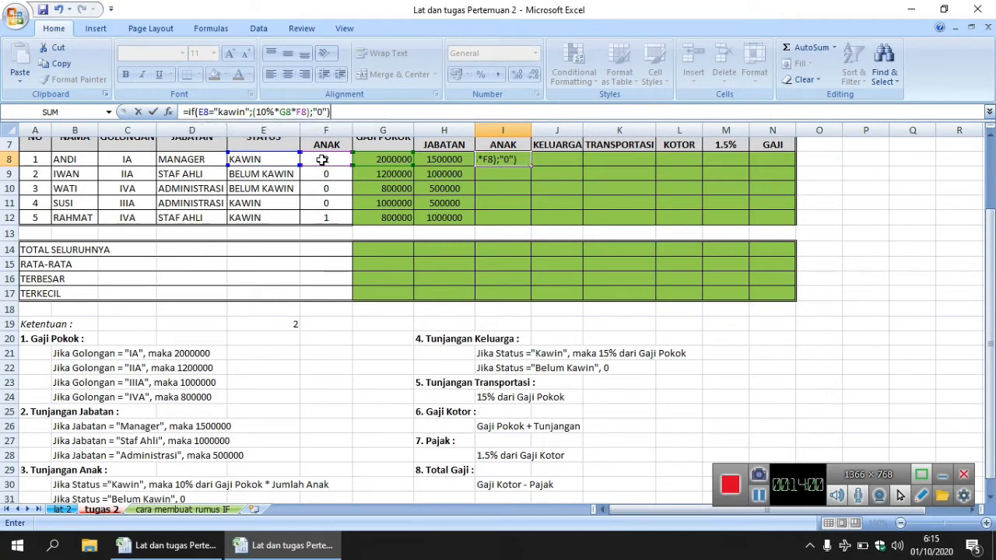
key("Return")
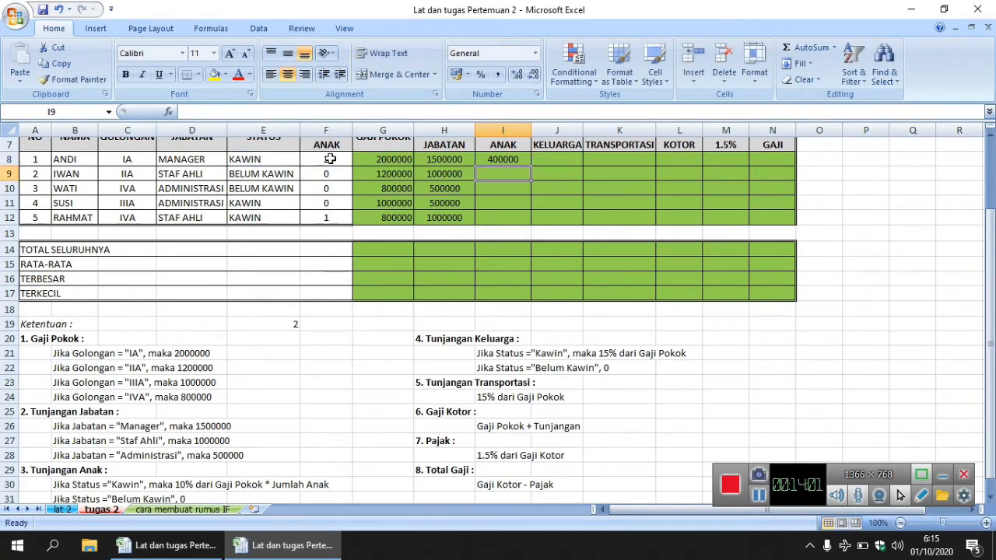
left_click(509, 160)
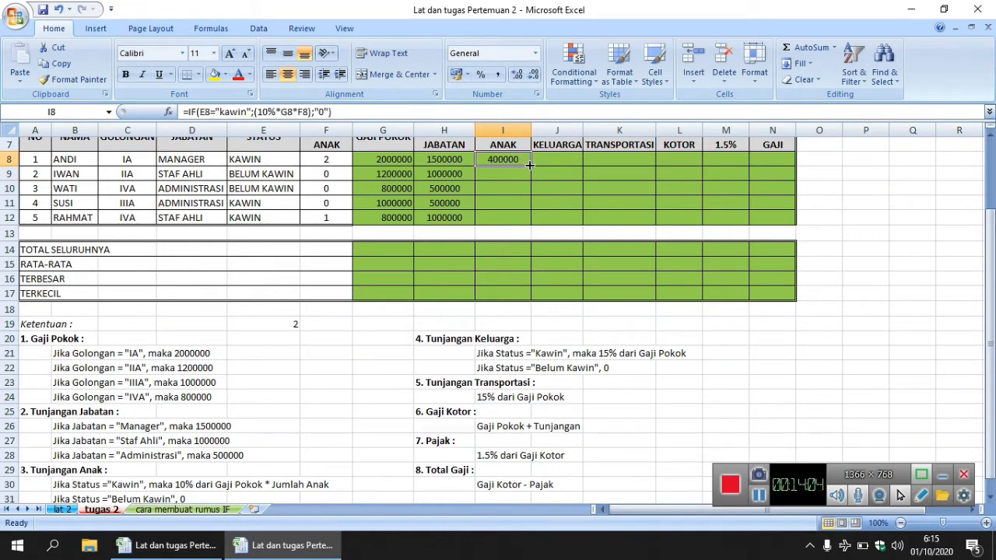
left_click_drag(529, 165, 526, 225)
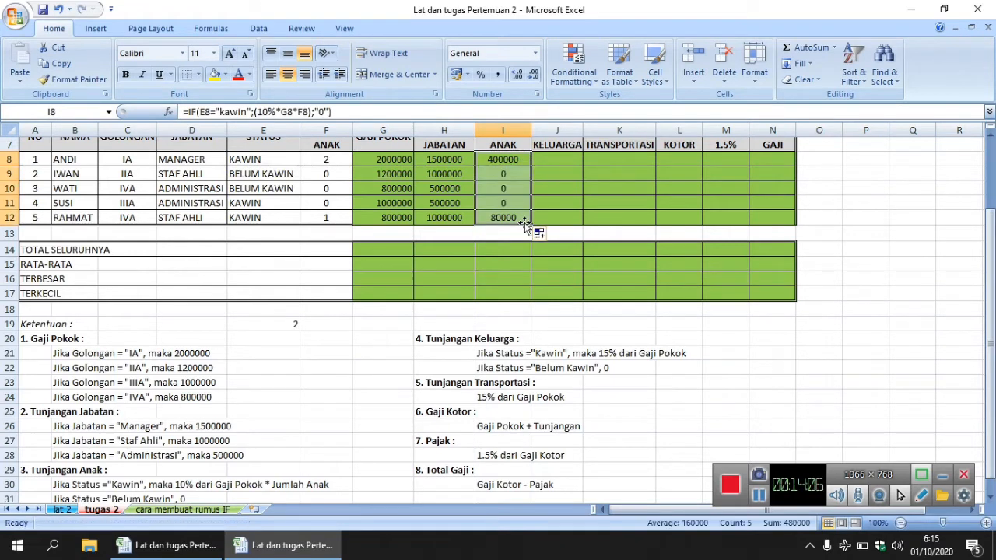
Begin the Tunjangan Keluarga formula in J8 with an IF testing whether Status E8 equals "kawin".
left_click(562, 164)
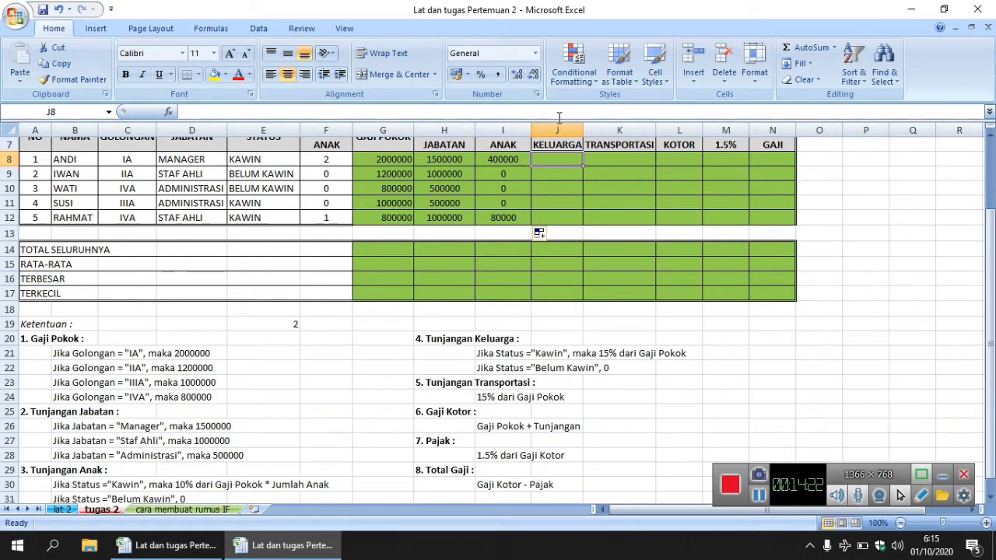
type("=if")
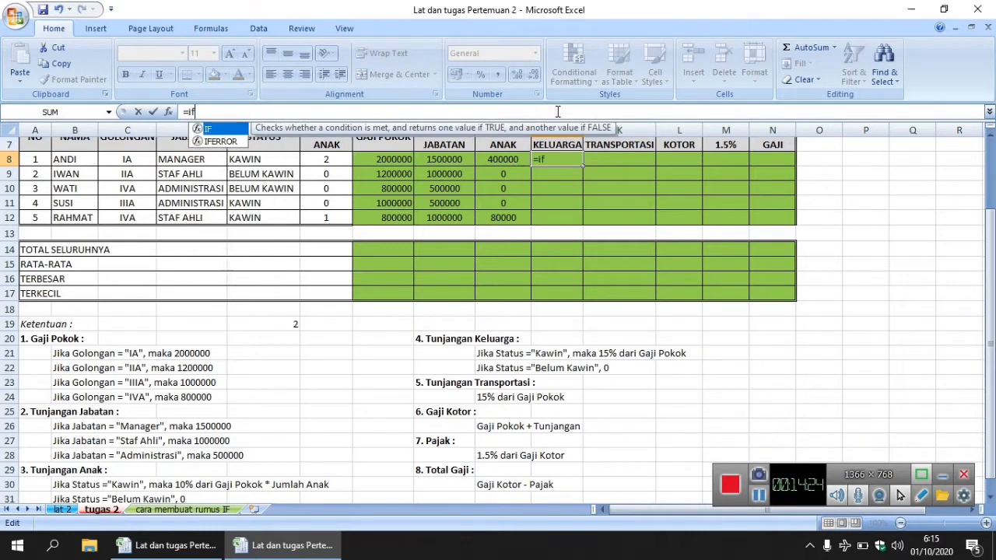
type("(")
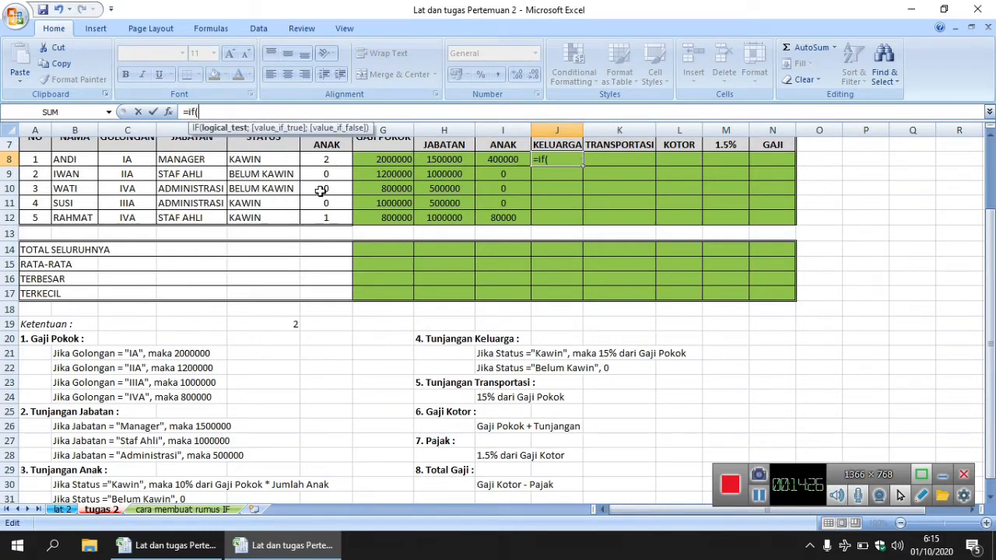
left_click(284, 162)
type("=")
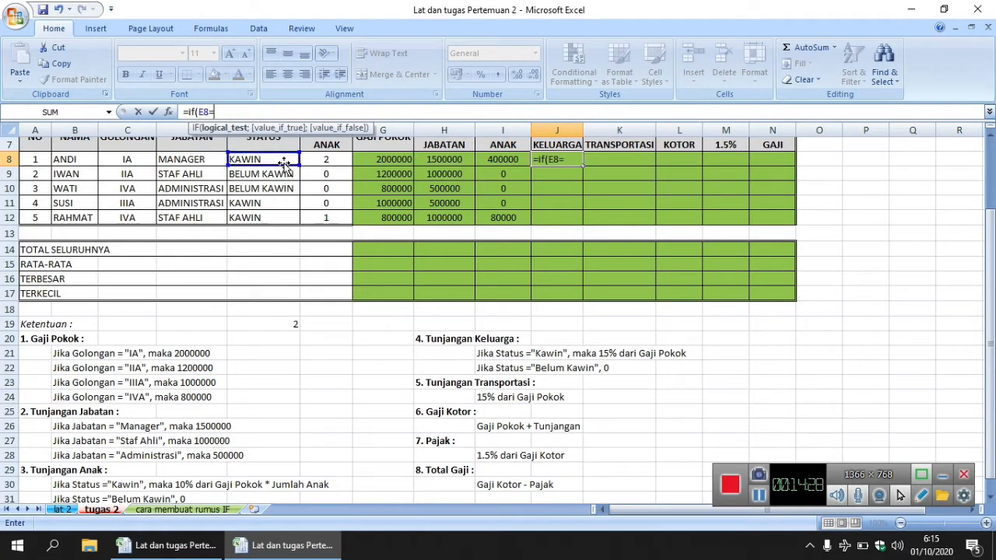
type("\"kawin\";")
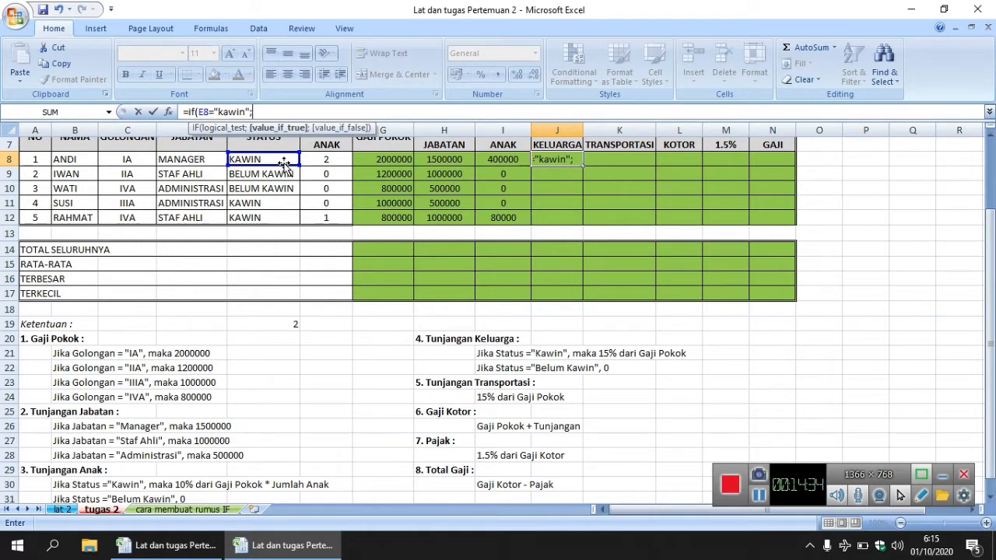
Complete the J8 formula to return 15% of Gaji Pokok G8, otherwise "0", and fill it down through J12.
type("(15%*")
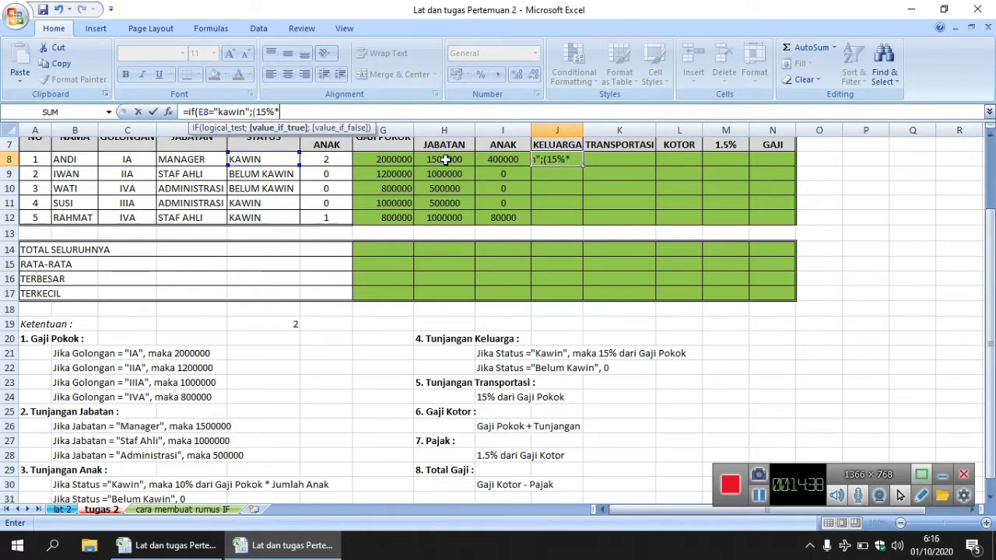
left_click(395, 158)
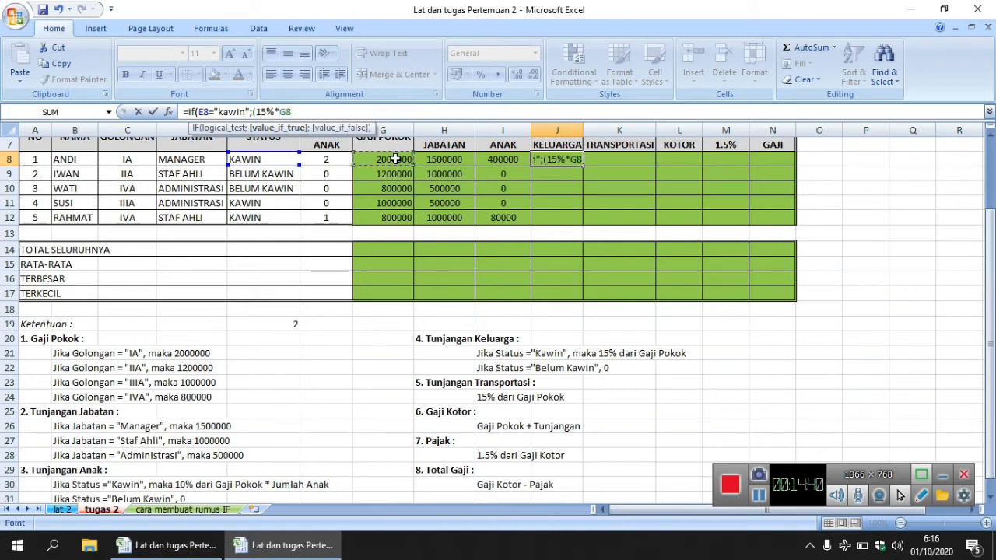
type(");")
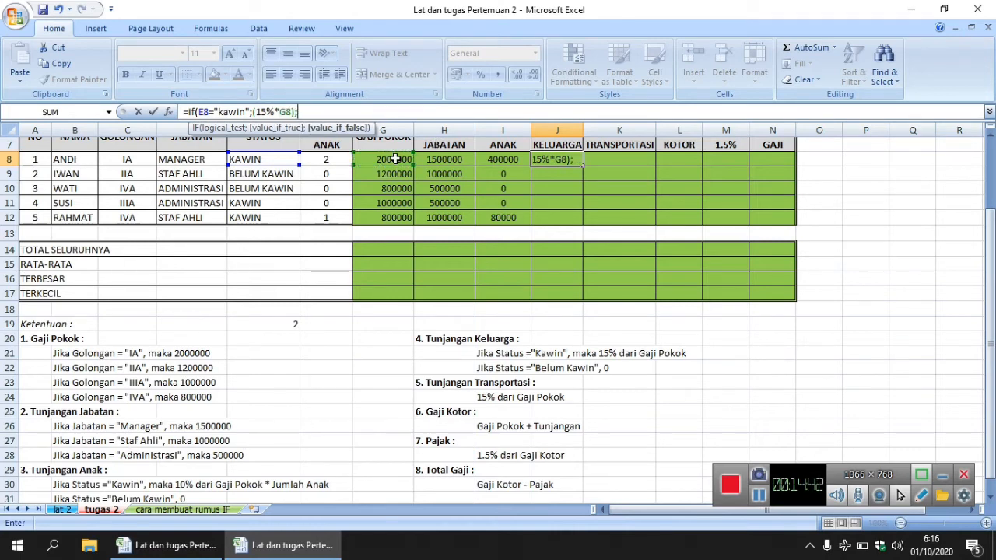
type("\"0\")")
key("Return")
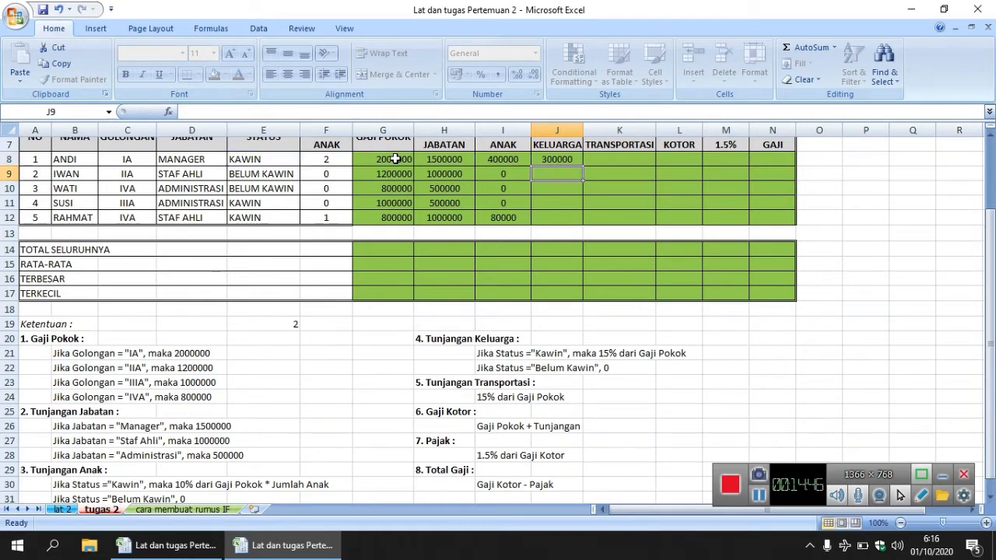
left_click(570, 159)
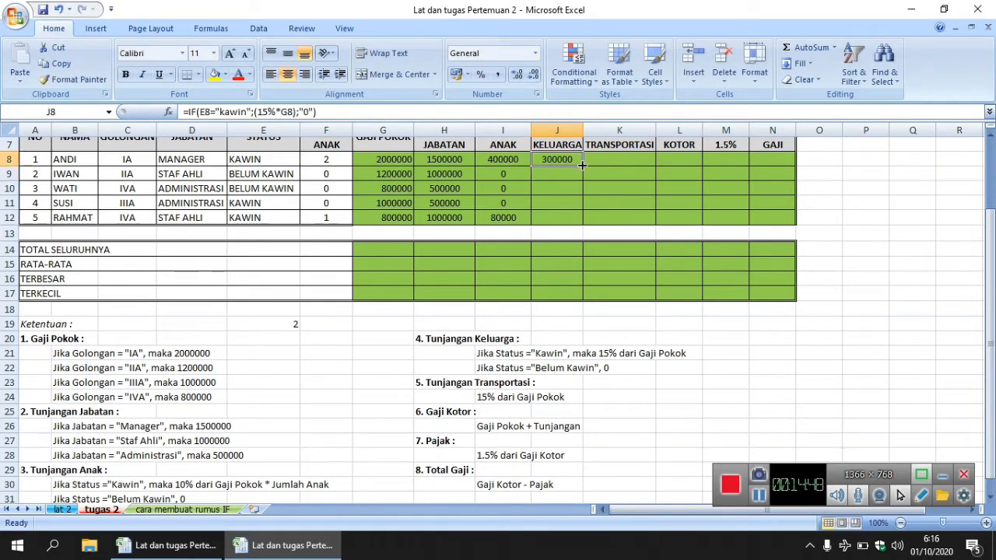
left_click_drag(582, 166, 582, 224)
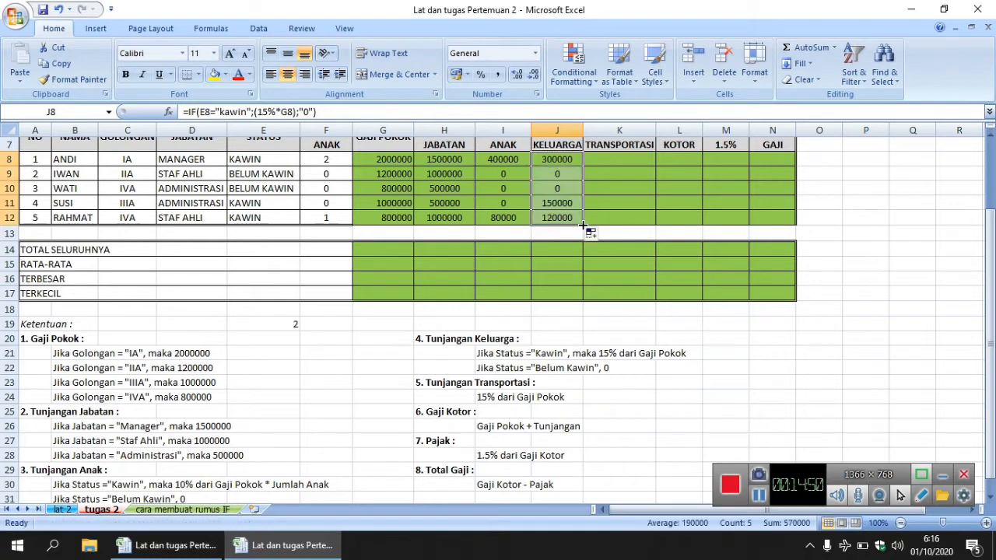
Calculate Tunjangan Transportasi in K8 as 15% of Gaji Pokok G8, accepting the proposed formula correction, and fill it down through K12.
left_click(630, 158)
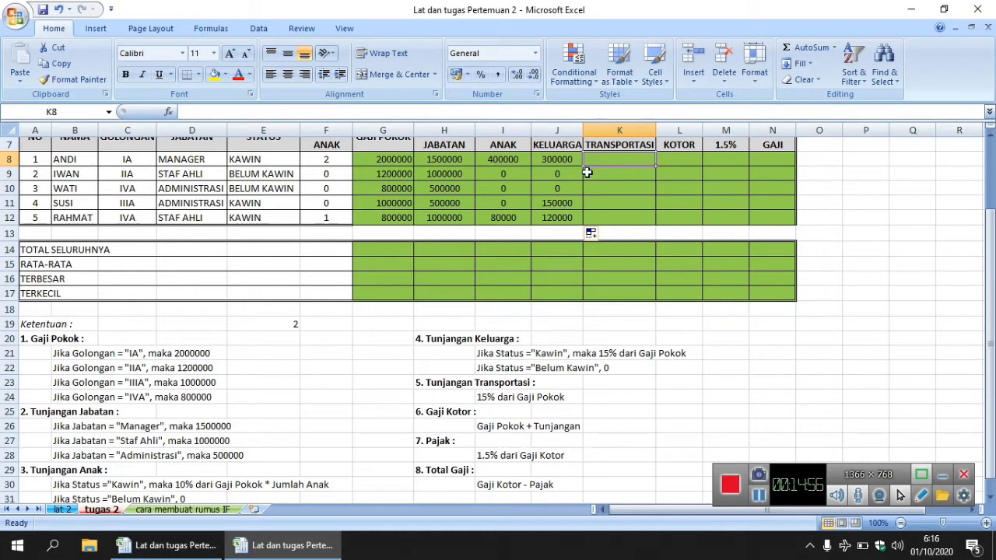
type("=")
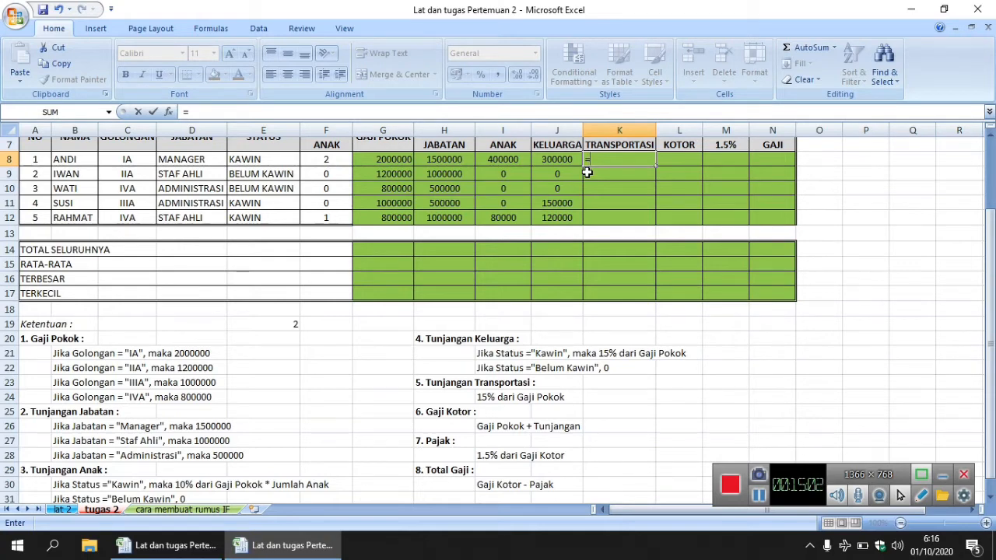
type("1.5%*")
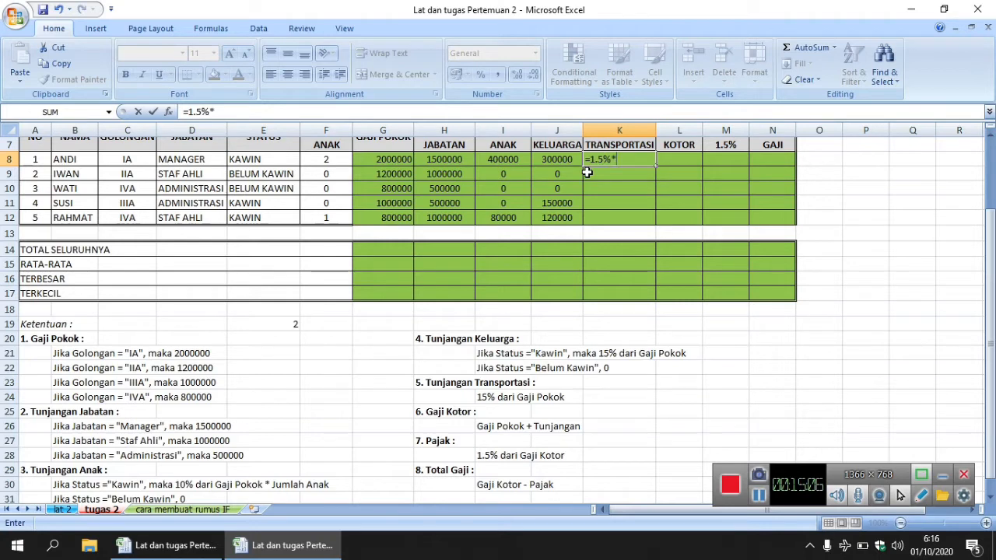
left_click(384, 158)
key("Return")
key("Return")
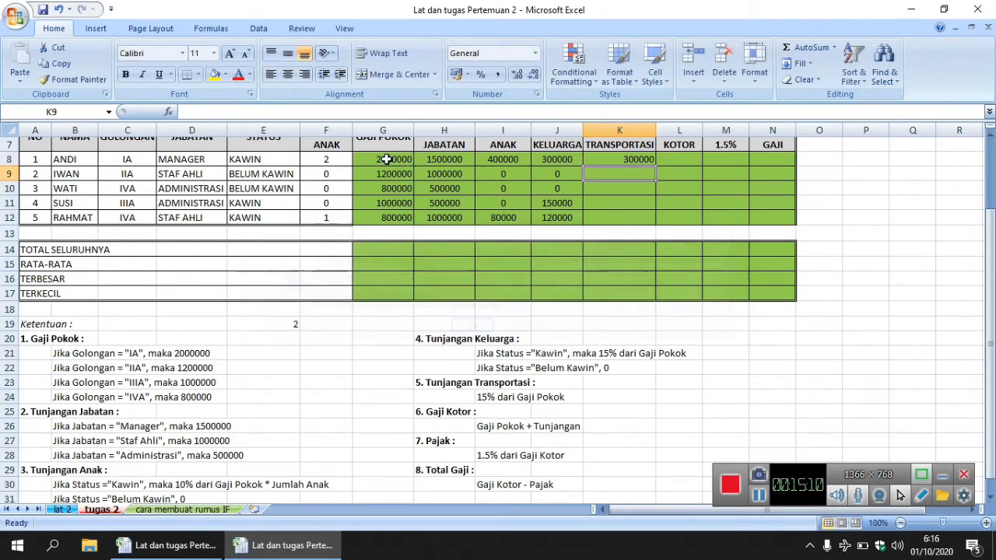
left_click(641, 158)
left_click_drag(656, 163, 660, 222)
Begin the Gaji Kotor formula in L8 with a reference to Gaji Pokok G8.
left_click(679, 160)
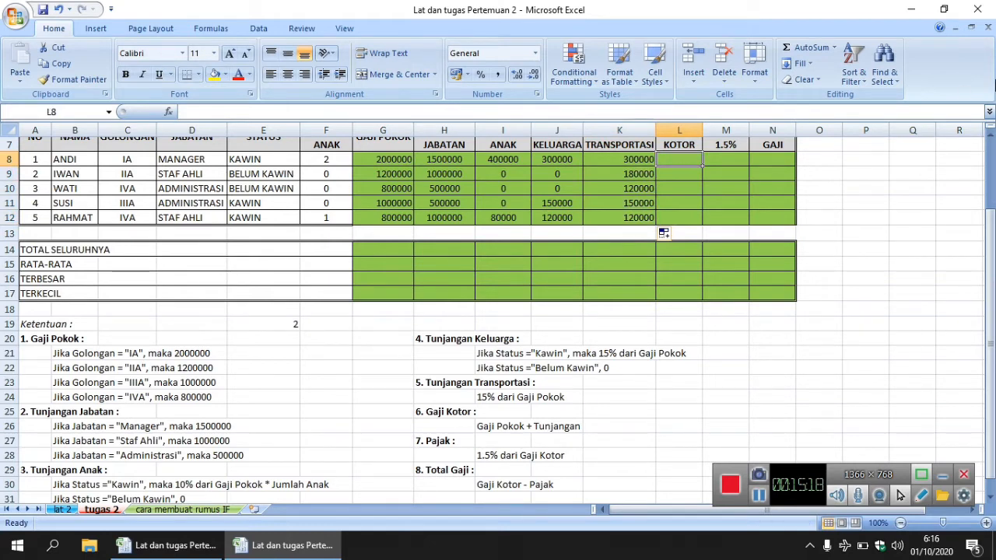
left_click_drag(989, 230, 989, 218)
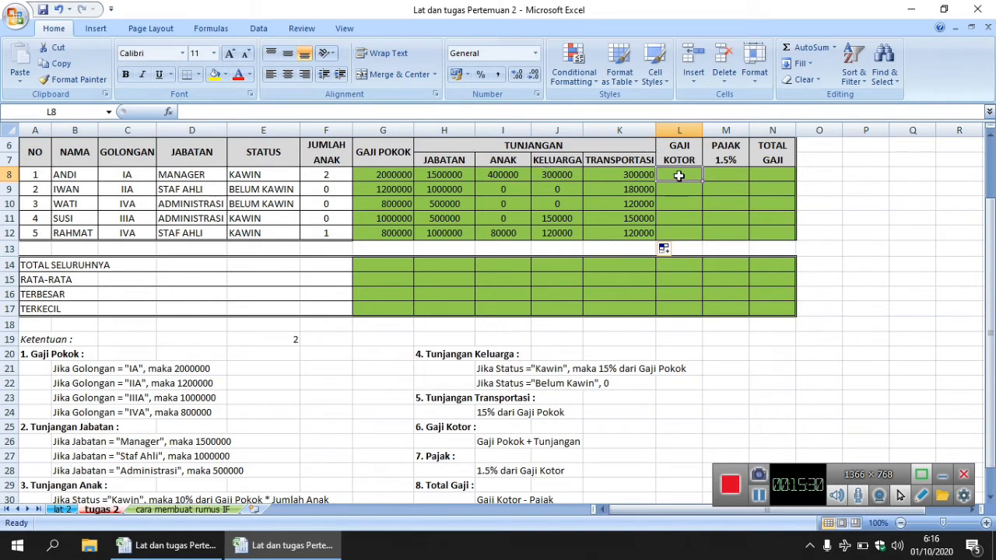
type("=")
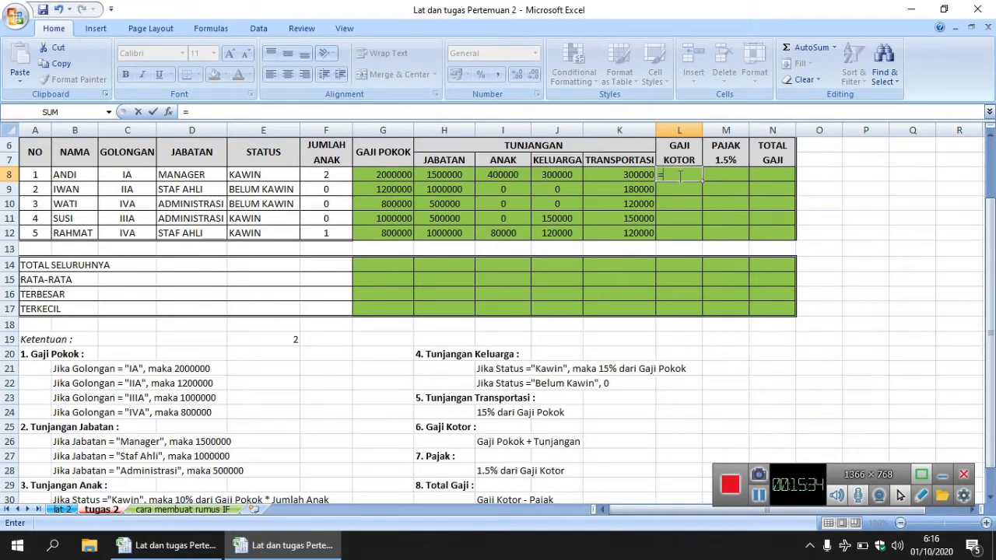
left_click(382, 176)
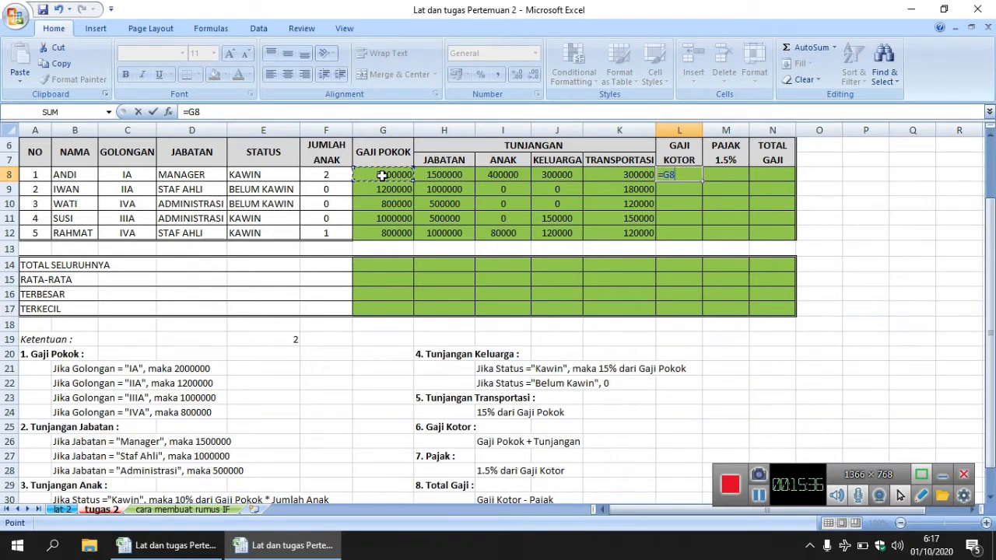
type("(")
left_click(454, 174)
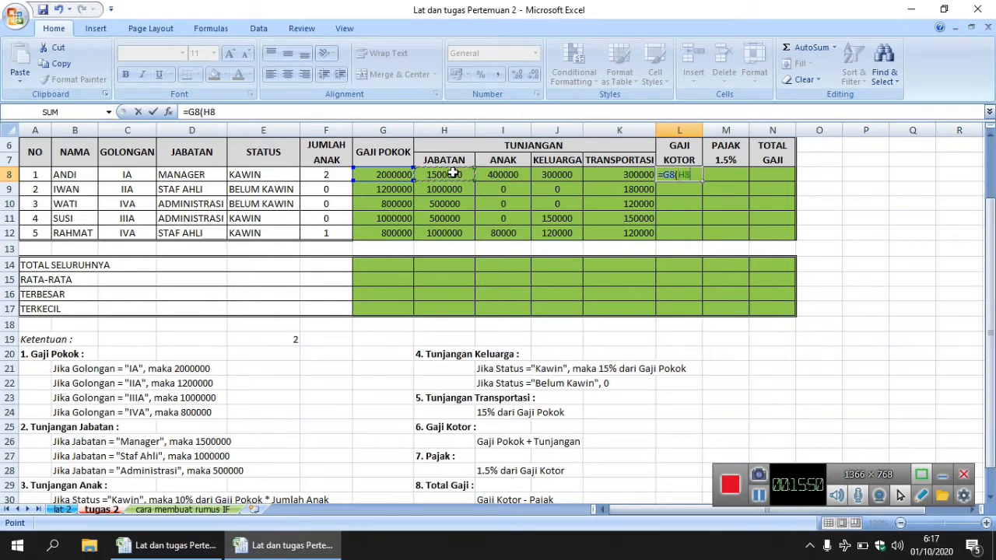
type("+")
key("BackSpace")
key("BackSpace")
key("BackSpace")
key("BackSpace")
Complete the L8 formula by adding the four Tunjangan cells as +(H8+I8+J8+K8), and widen the Gaji Kotor column slightly.
type("+(")
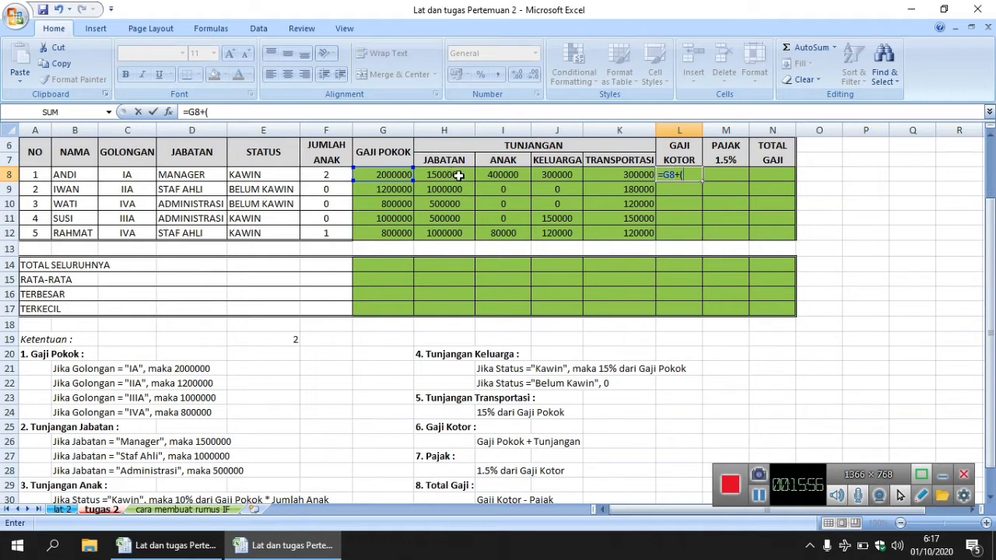
left_click(459, 175)
type("+")
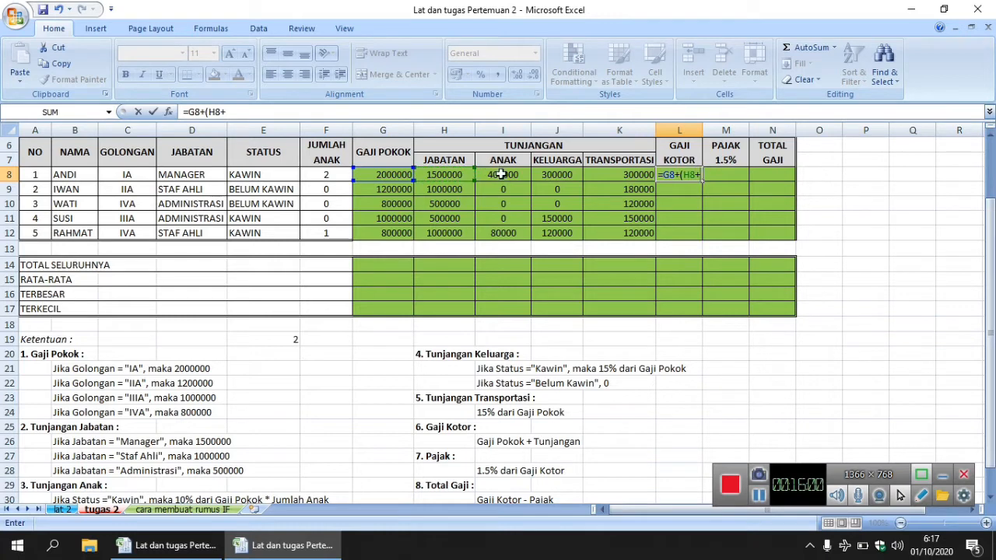
left_click(502, 175)
type("+")
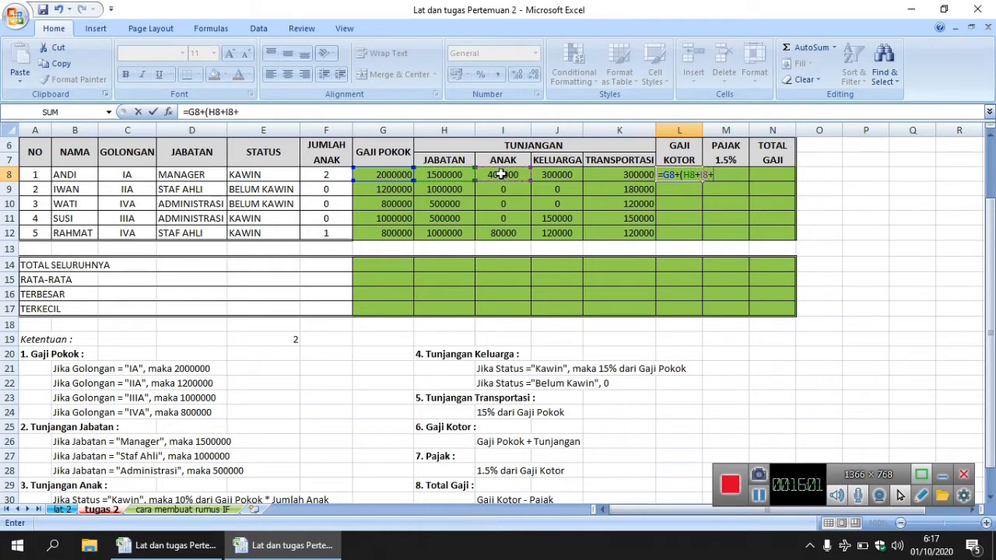
left_click(554, 175)
type("+")
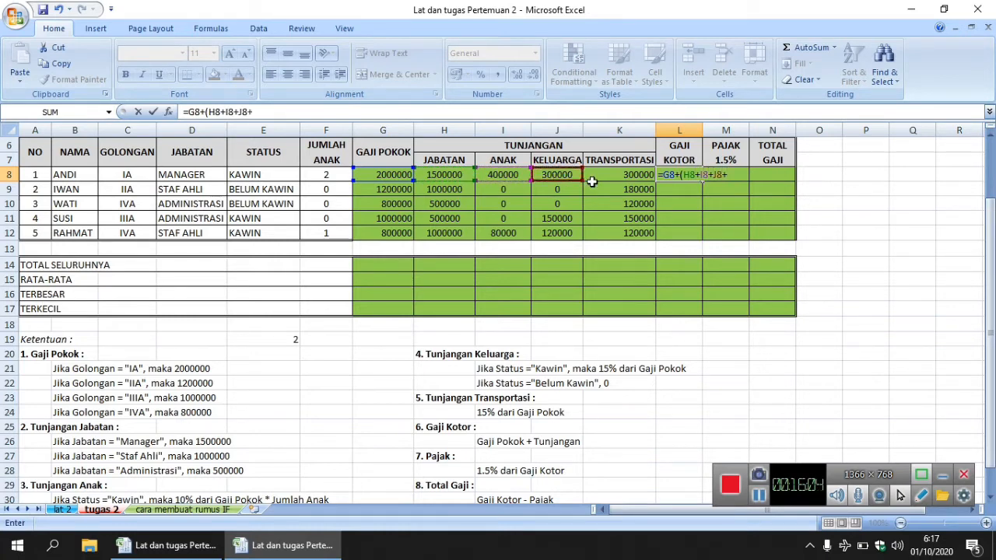
left_click(612, 176)
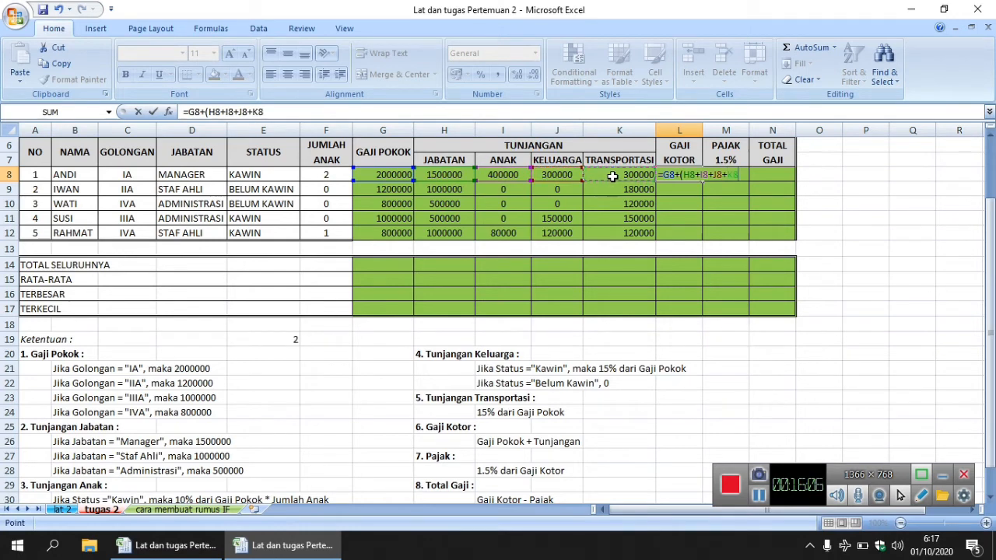
type(")")
key("Return")
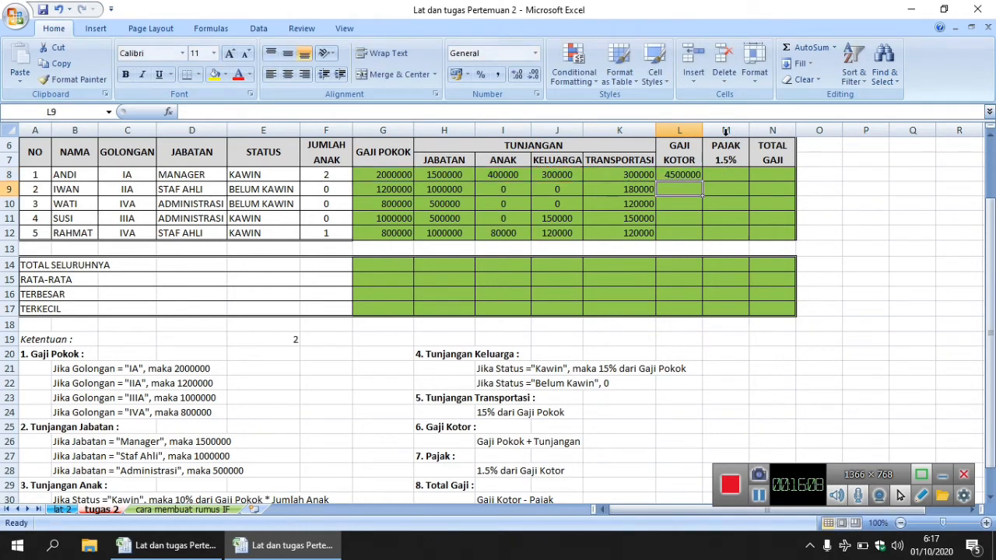
left_click_drag(702, 130, 714, 132)
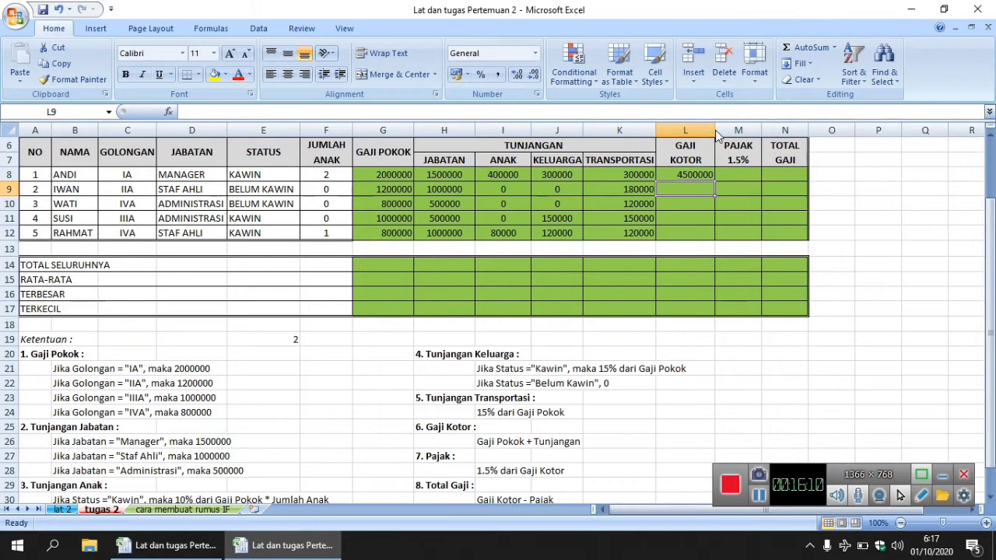
Fill the Gaji Kotor formula from L8 down through L12.
left_click(709, 176)
left_click_drag(714, 180, 715, 238)
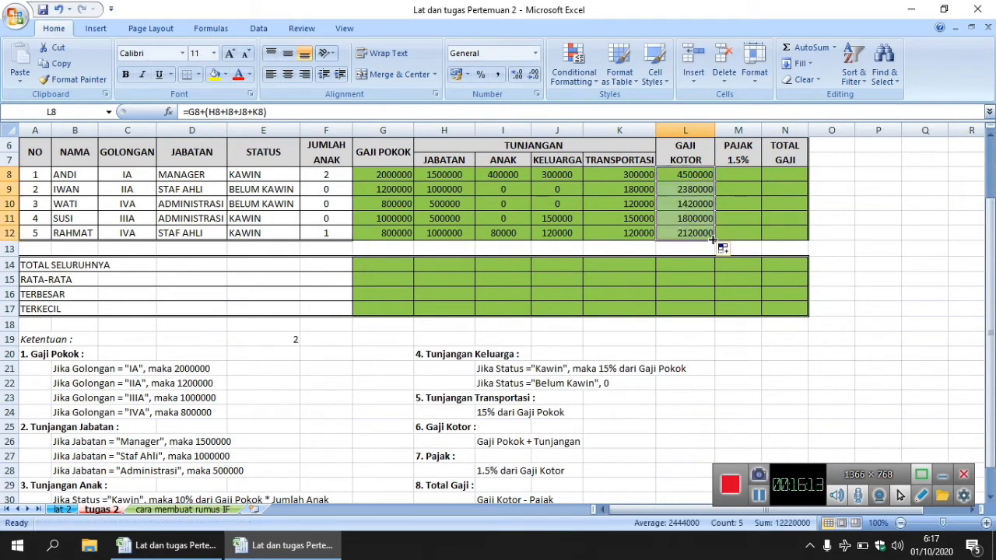
Enter the Pajak formula =1.5%*L8 in M8, accept the proposed correction to =15%*L8, and fill it down through M12.
left_click(737, 173)
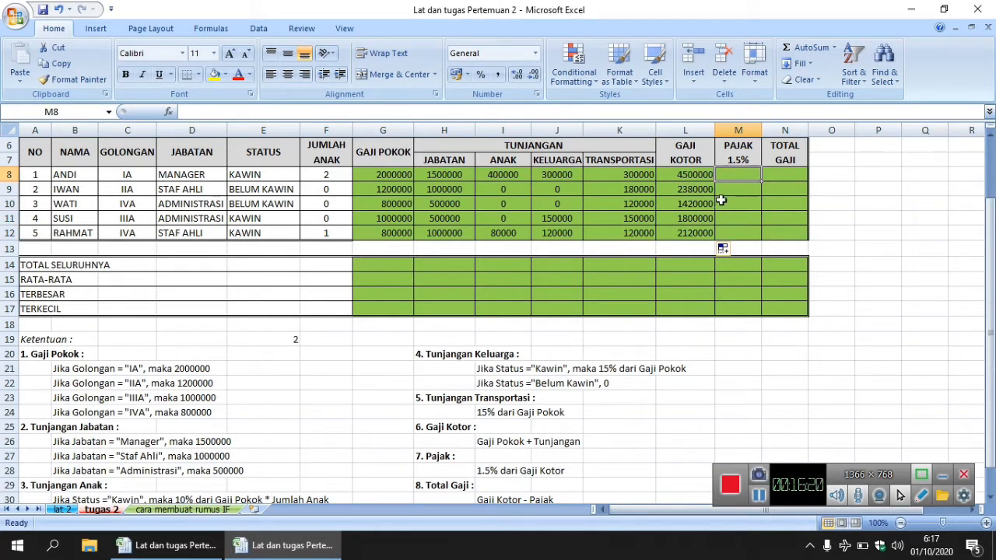
type("=")
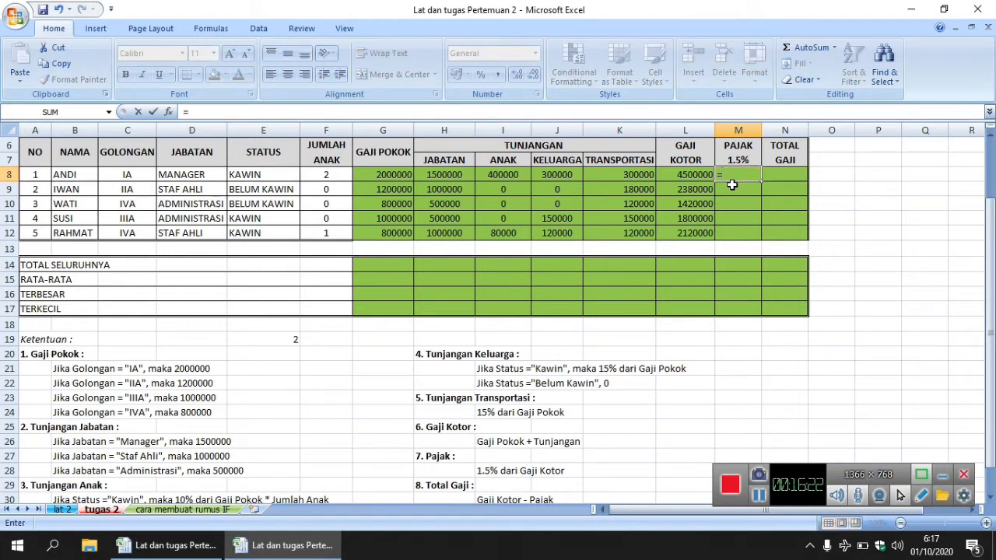
type("1.5%*")
left_click(678, 175)
key("Return")
key("Return")
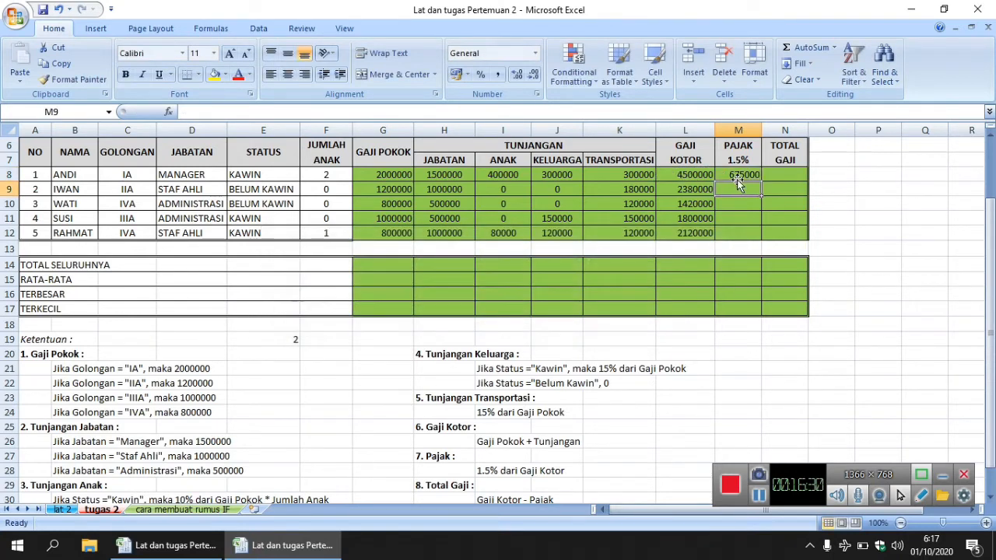
left_click(738, 174)
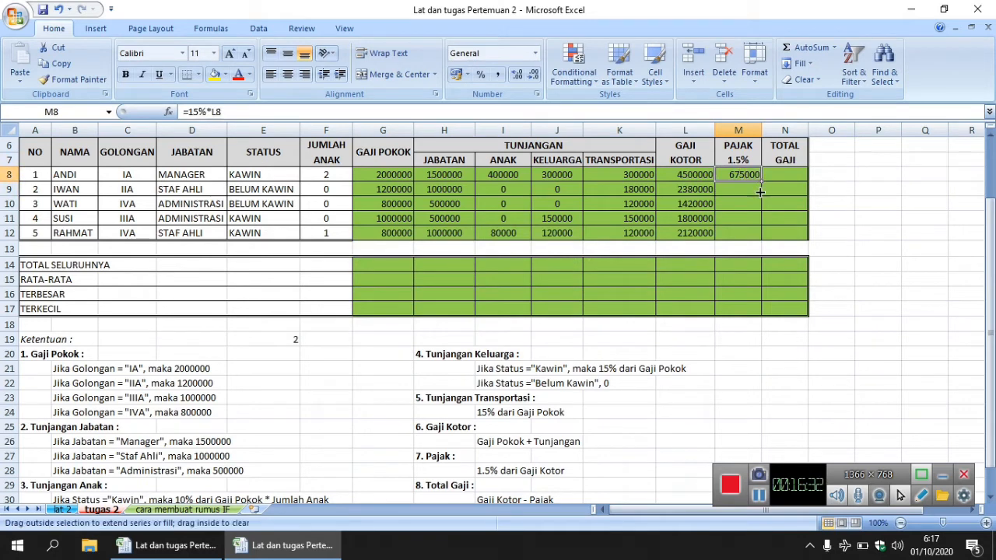
left_click_drag(760, 192, 762, 239)
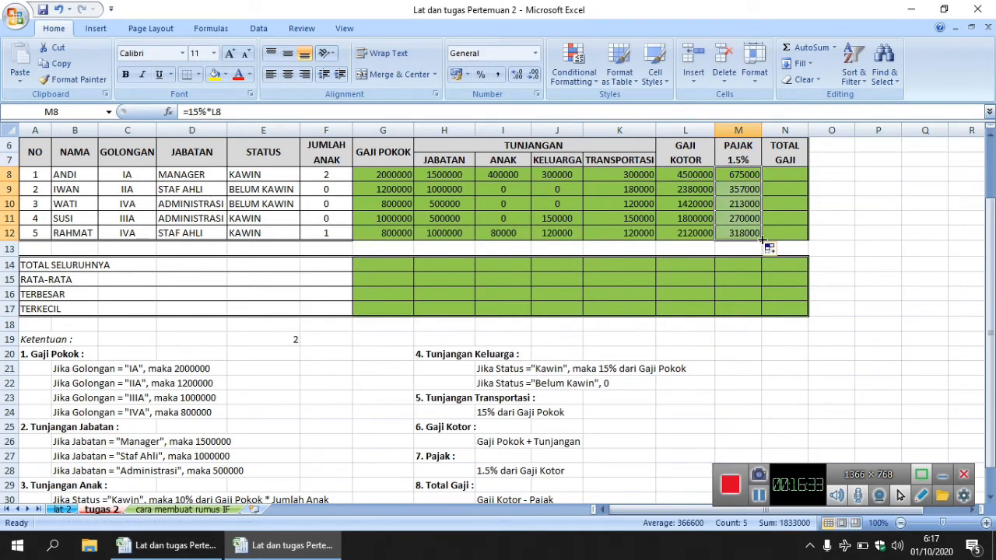
Calculate Total Gaji in N8 as =L8-M8, widen column N slightly, and fill the formula down through N12.
left_click(788, 175)
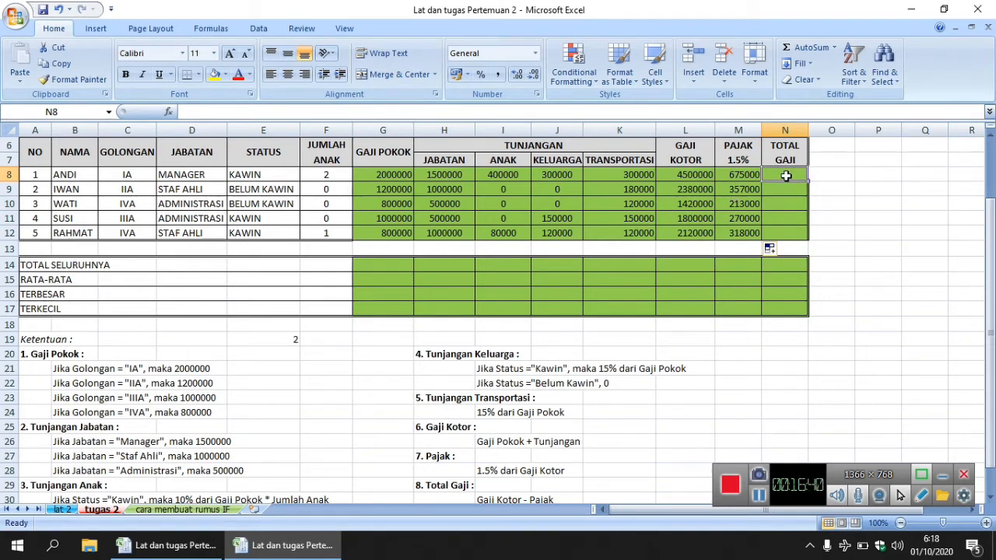
type("=")
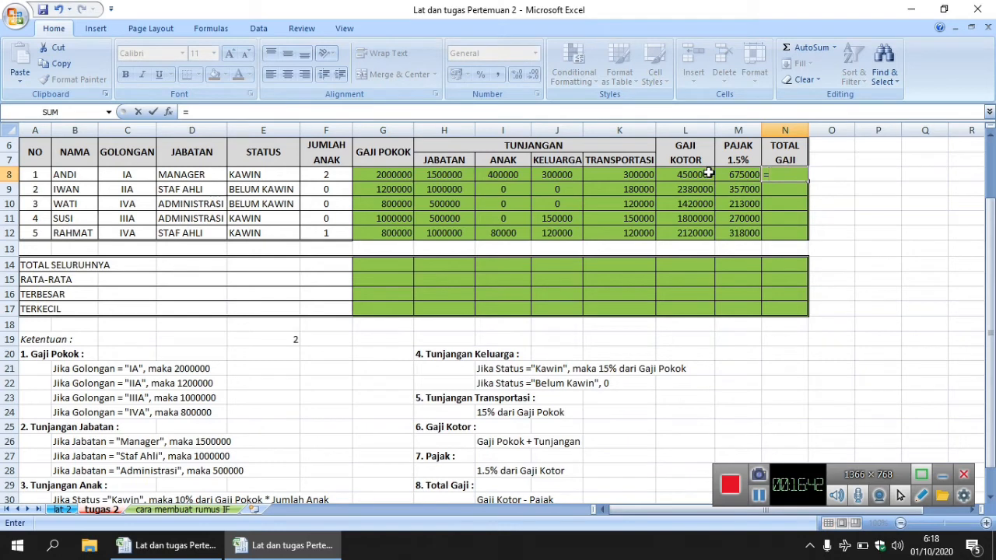
left_click(709, 174)
type("-")
left_click(747, 174)
key("Return")
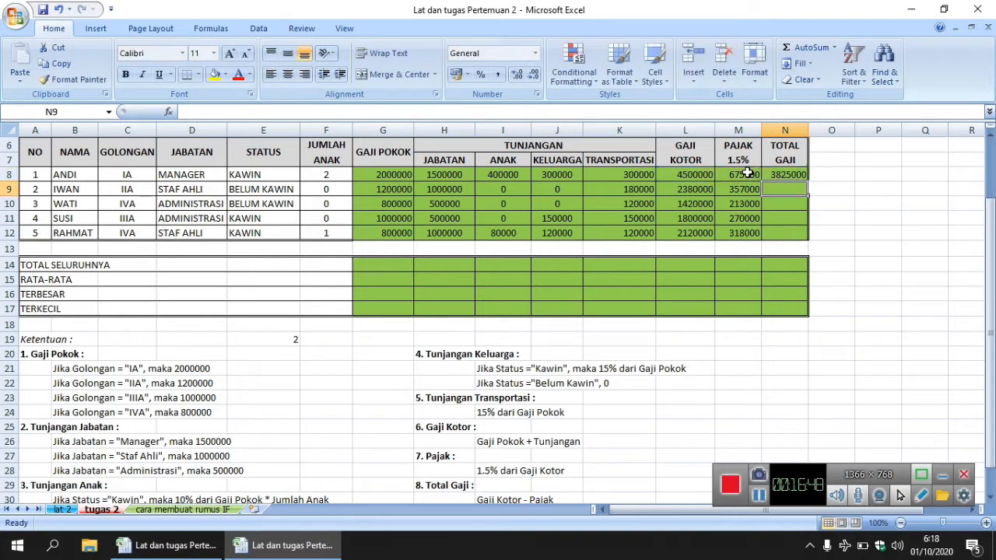
left_click_drag(808, 130, 829, 133)
left_click(817, 175)
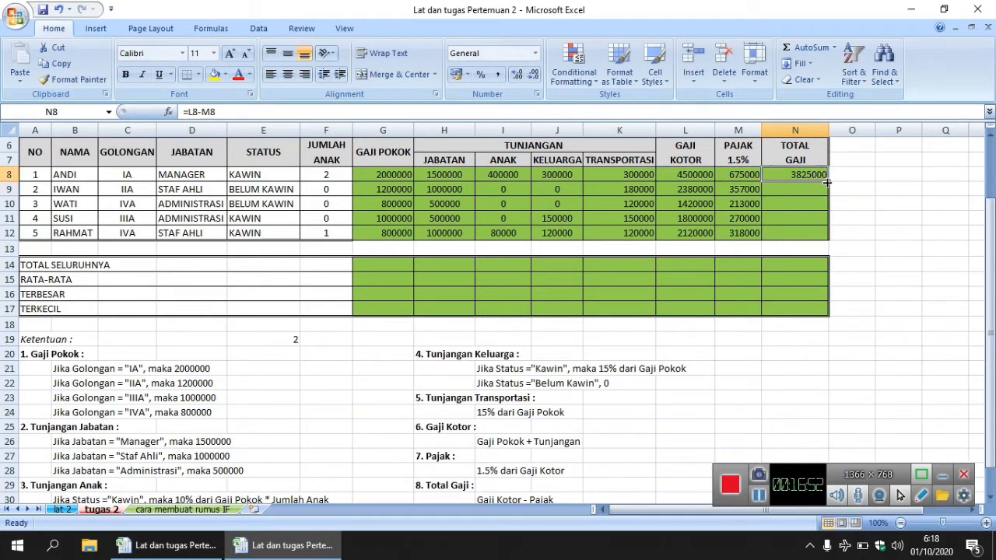
left_click_drag(826, 182, 829, 240)
left_click(845, 230)
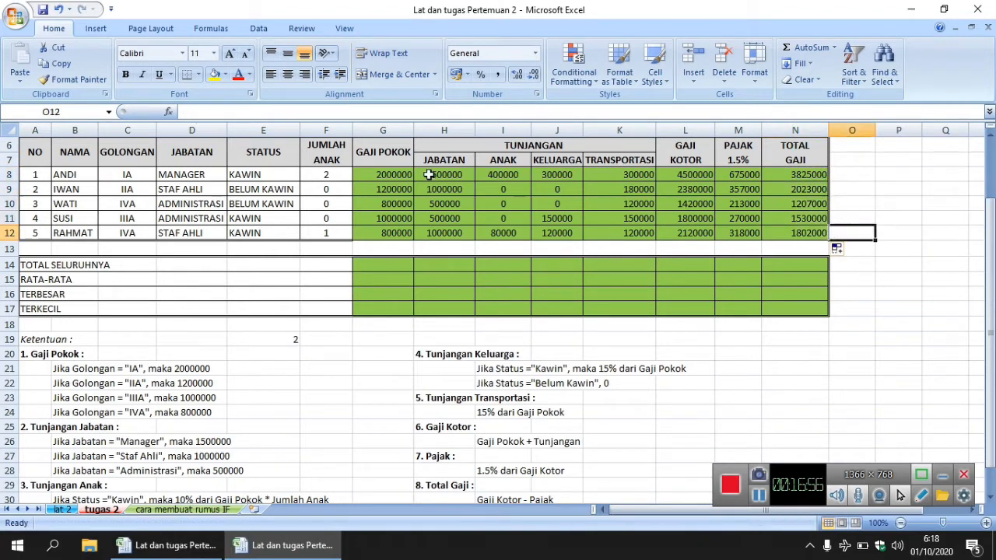
double_click(388, 175)
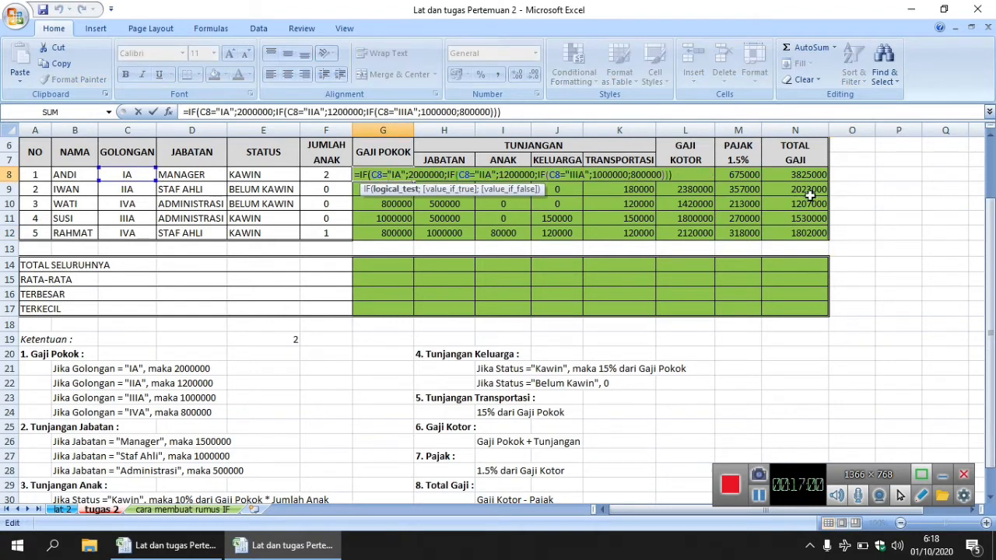
left_click(547, 234)
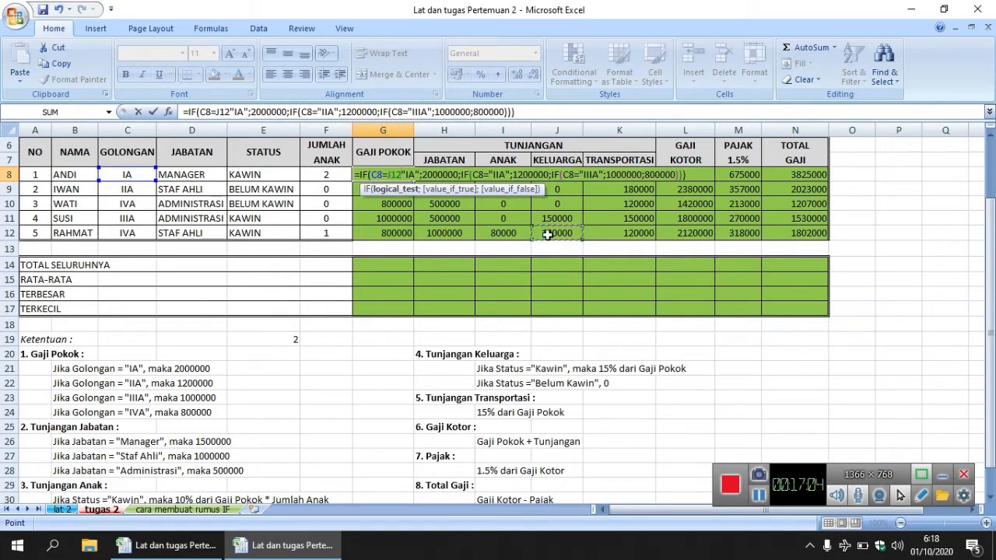
left_click(395, 231)
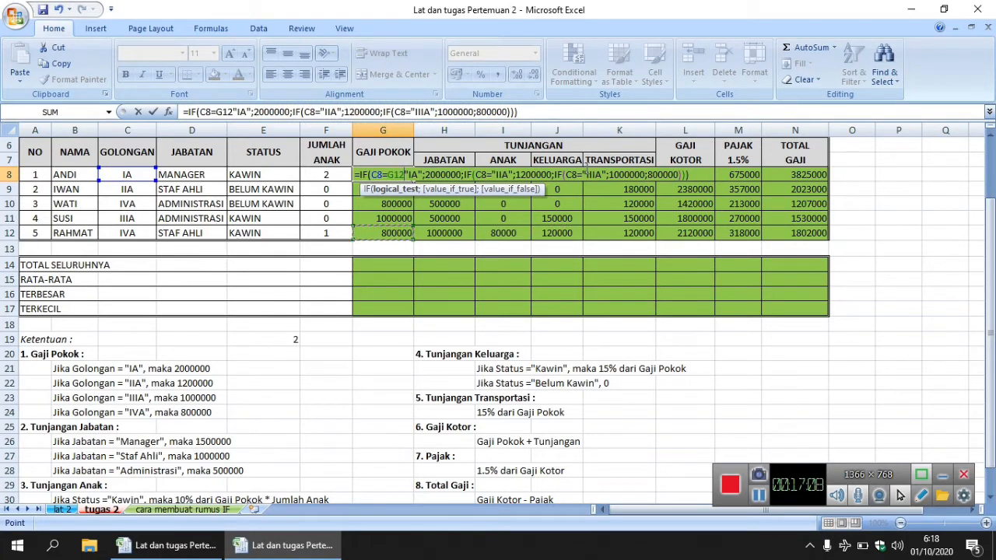
left_click(848, 247)
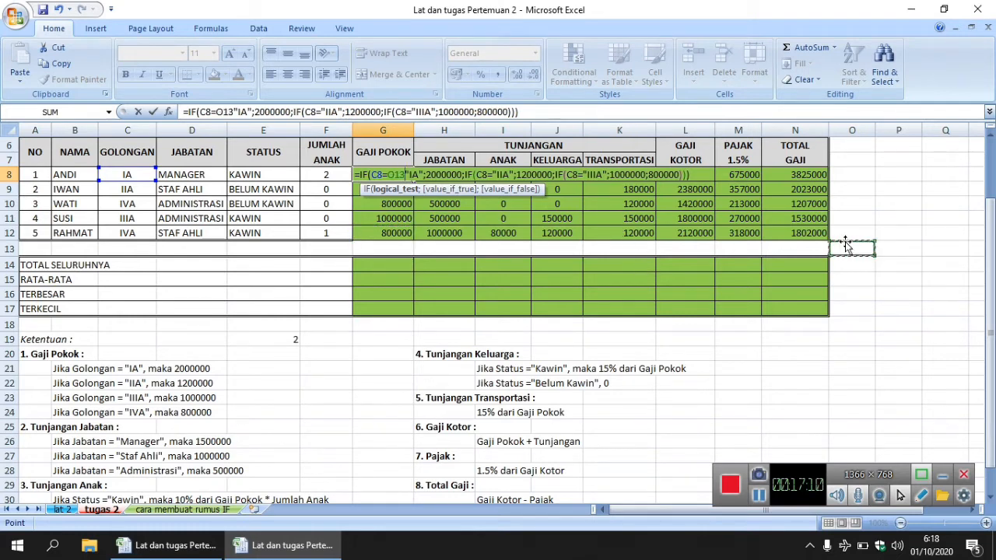
left_click(817, 233)
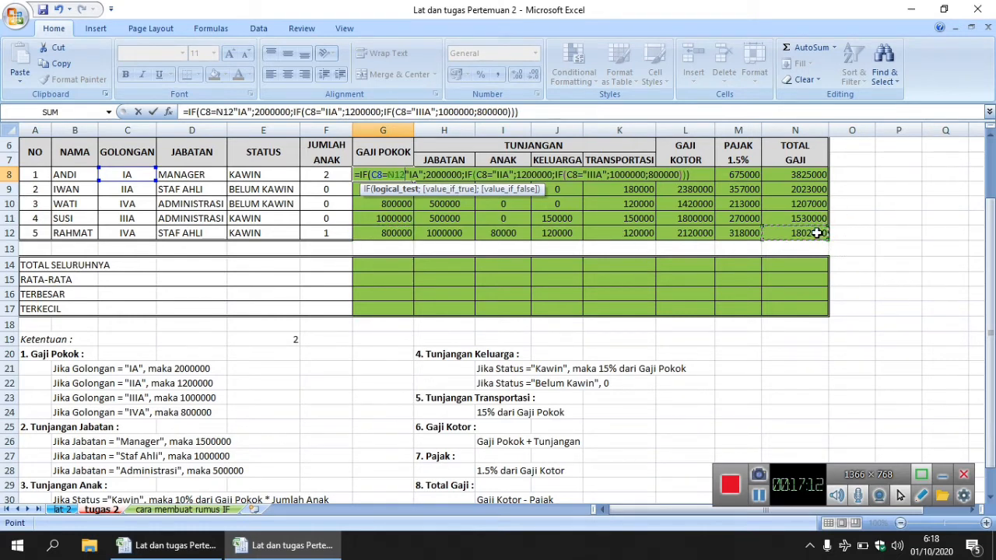
left_click(519, 111)
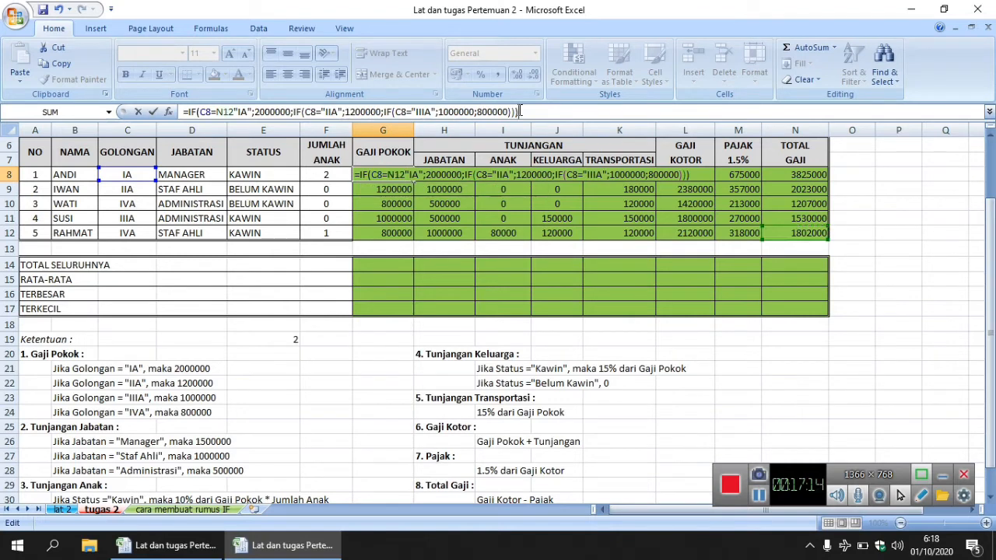
key("Return")
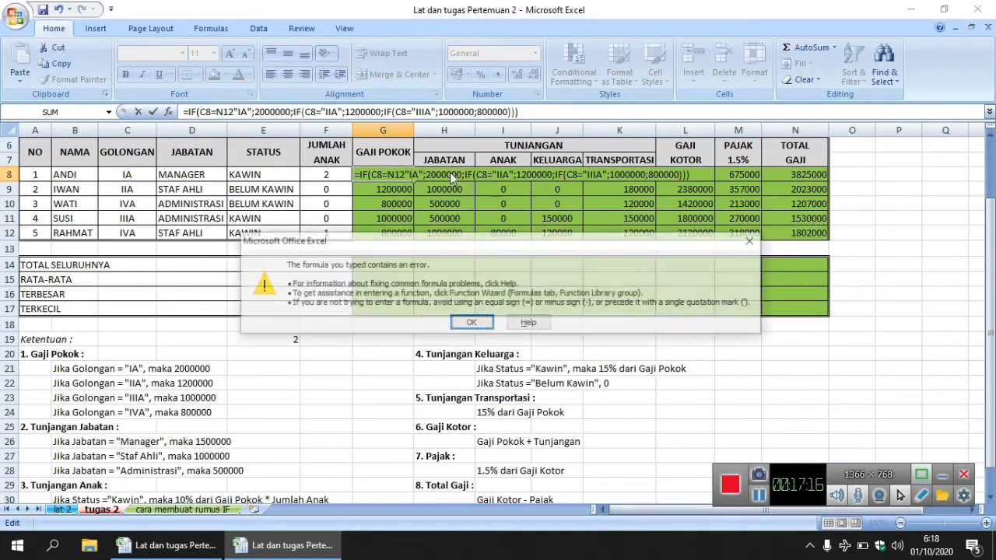
key("Return")
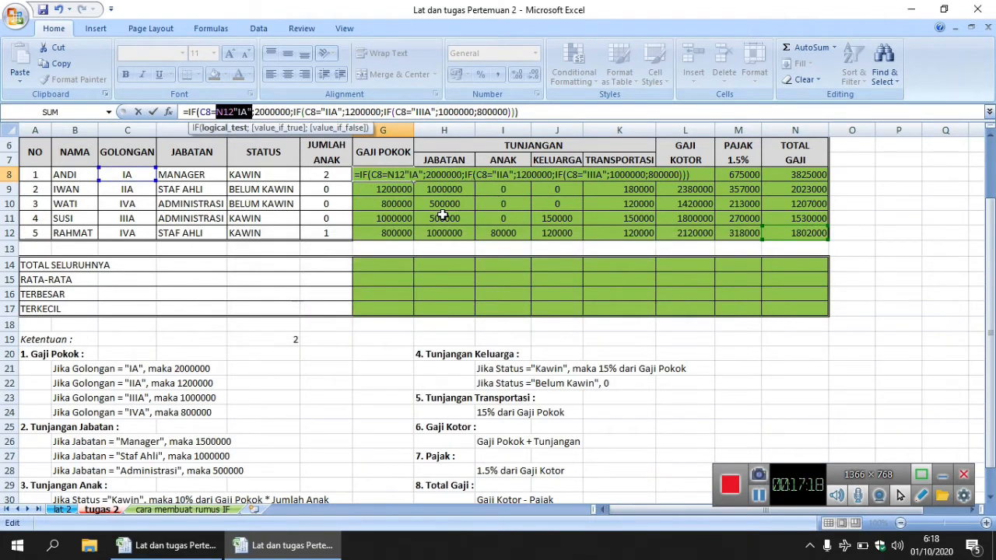
key("BackSpace")
left_click(397, 191)
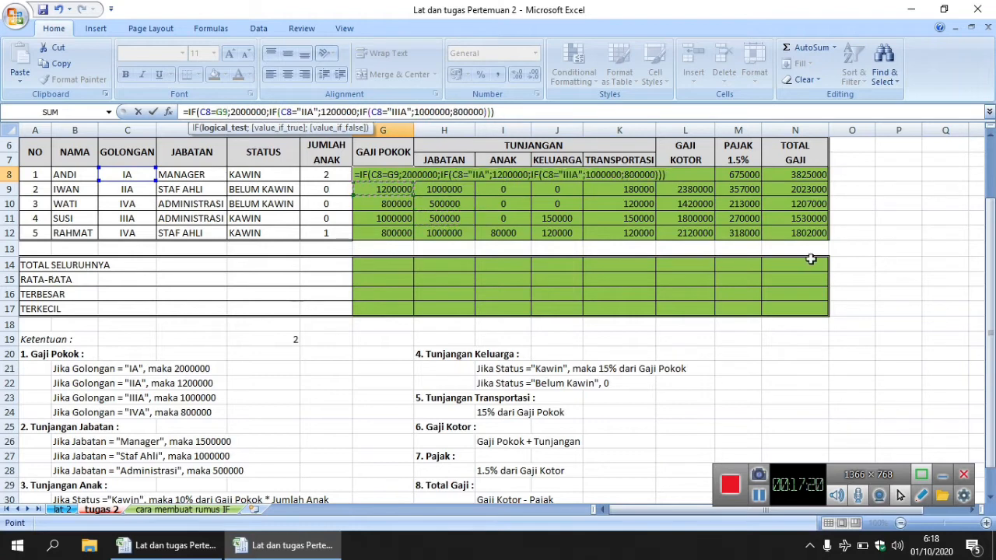
left_click(856, 247)
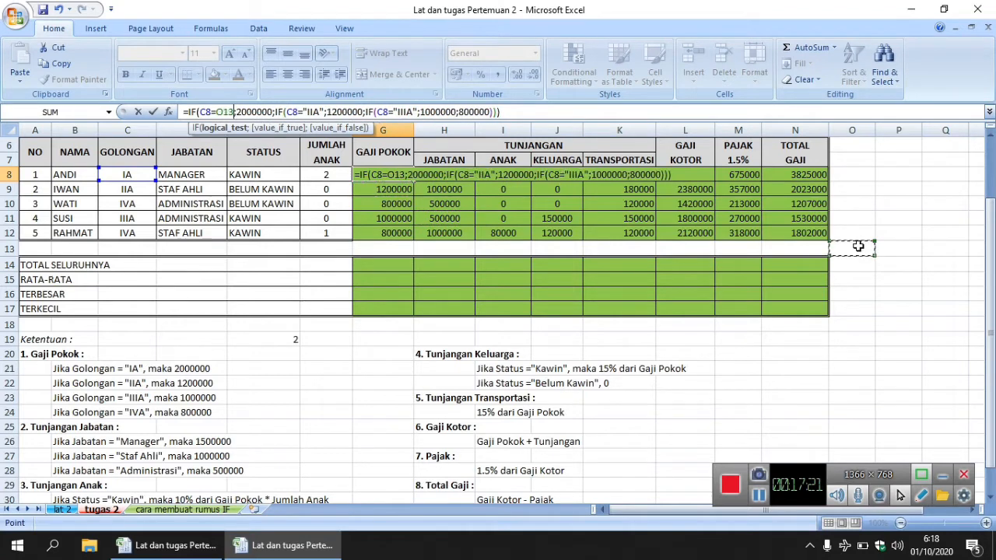
left_click(397, 174)
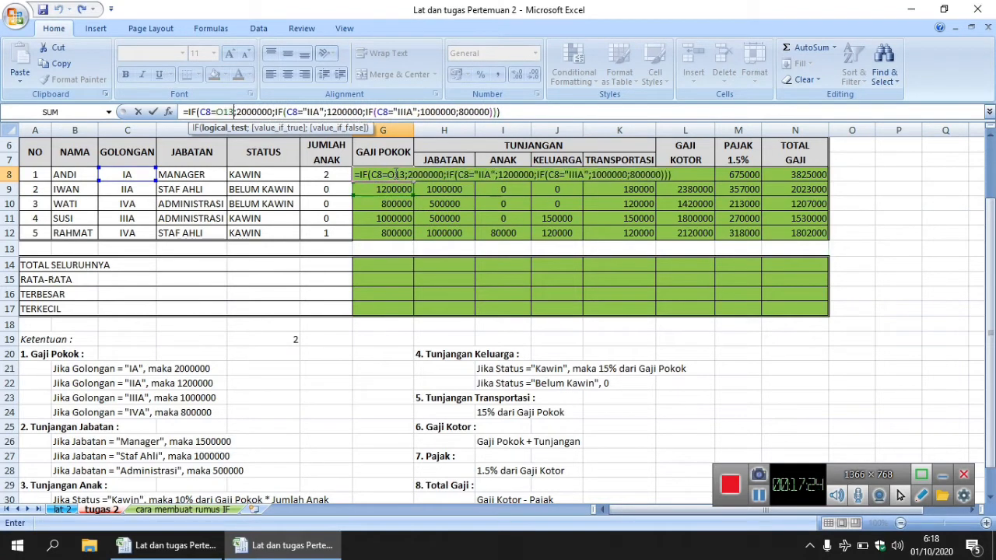
key("ctrl+z")
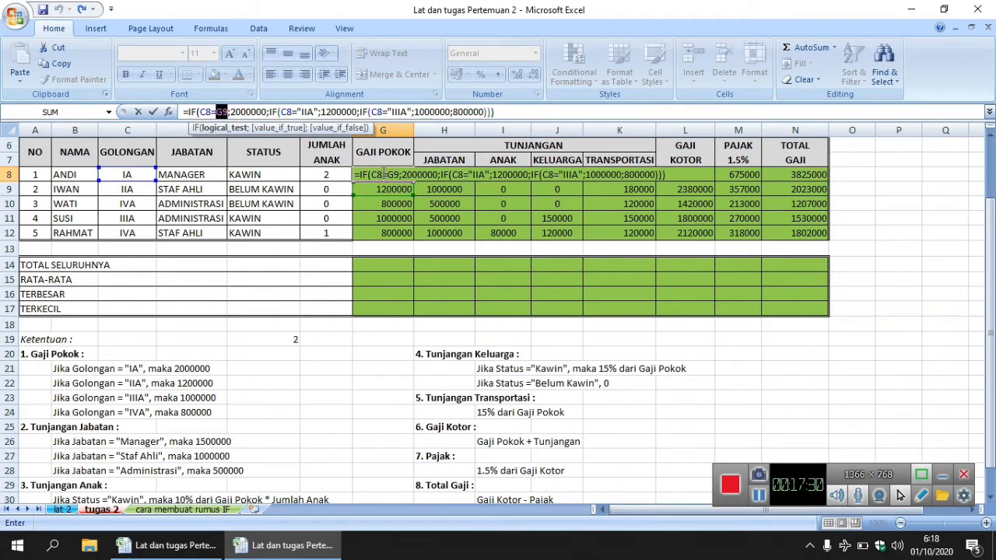
Repair the Gaji Pokok formula in G8 by restoring its first condition to C8="IA"; before the 2000000 result.
left_click(382, 174)
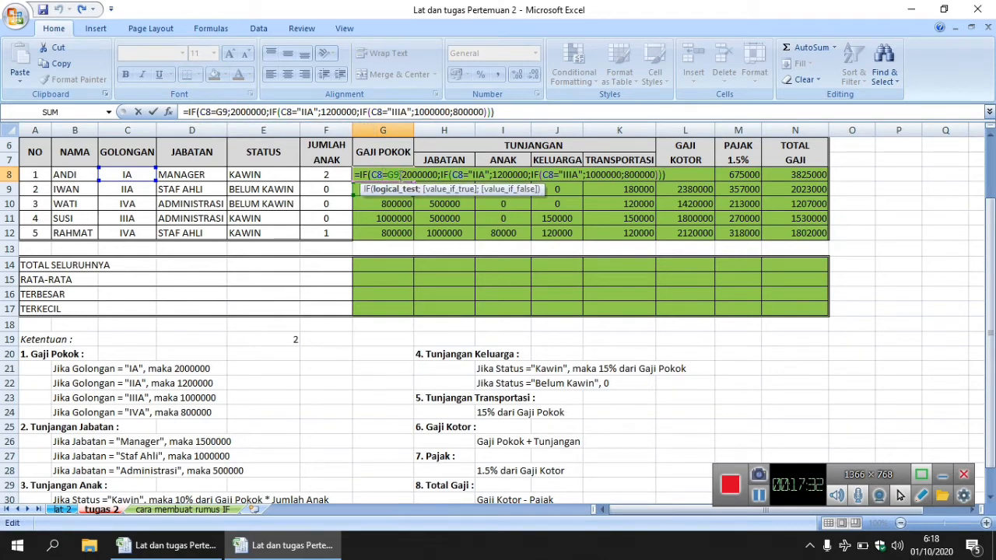
key("BackSpace")
key("BackSpace")
key("Return")
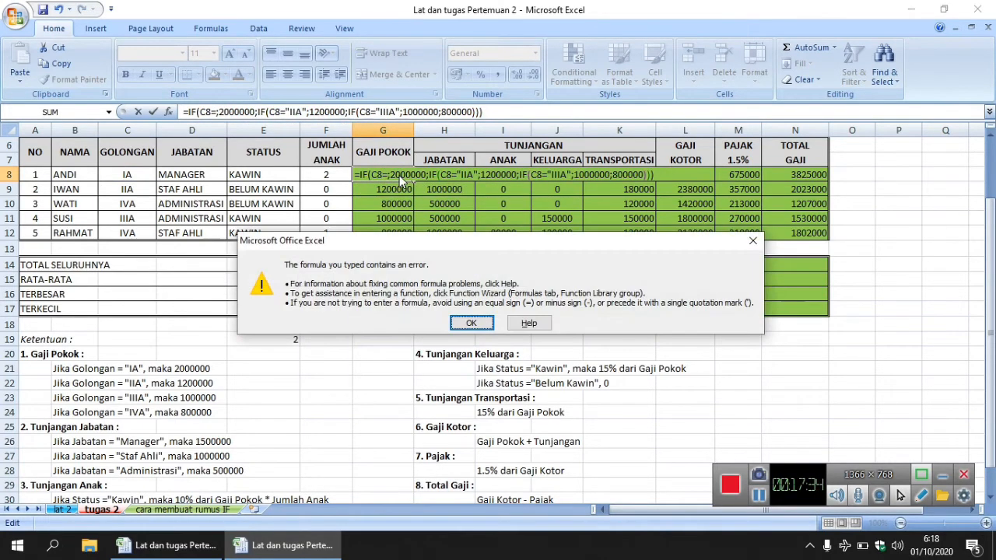
key("Return")
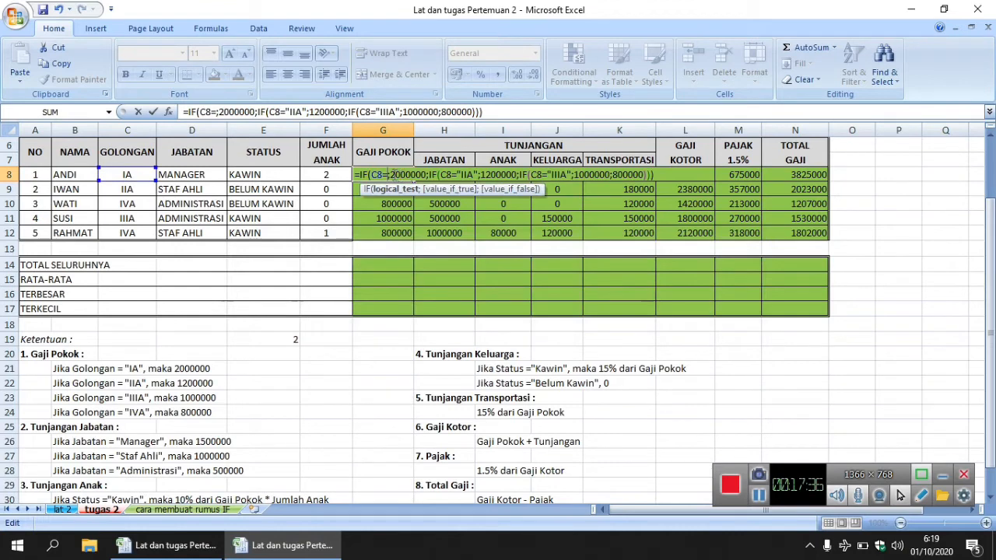
key("Delete")
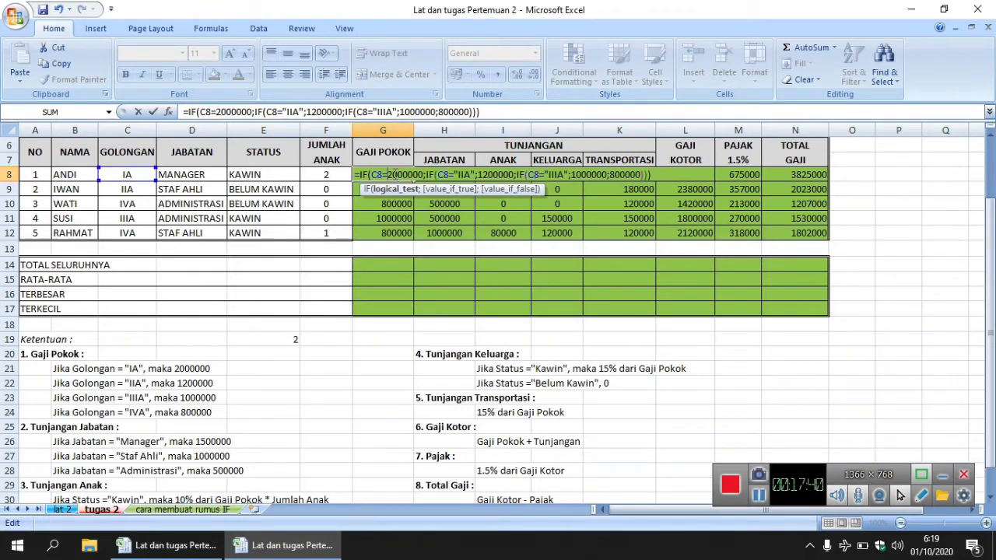
type("\"IA")
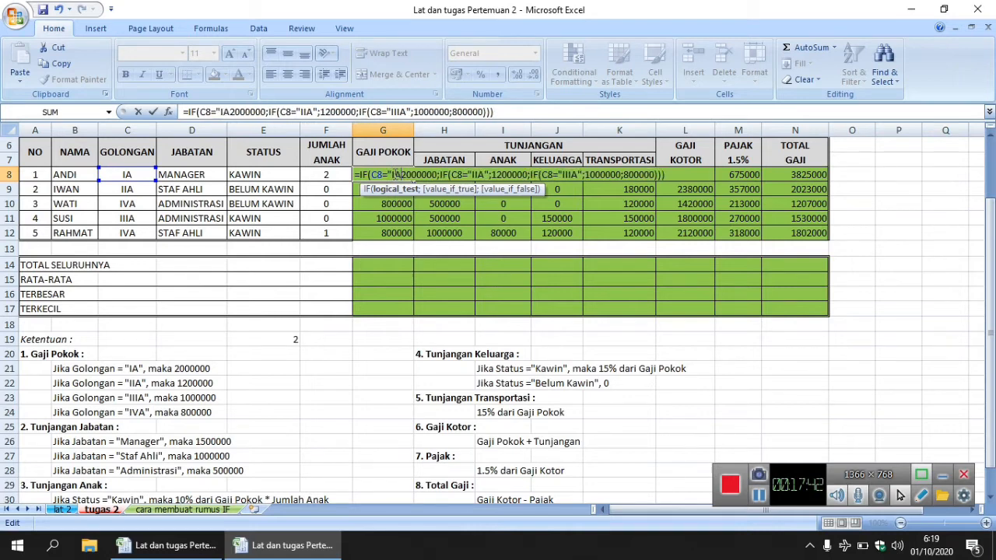
type("\";")
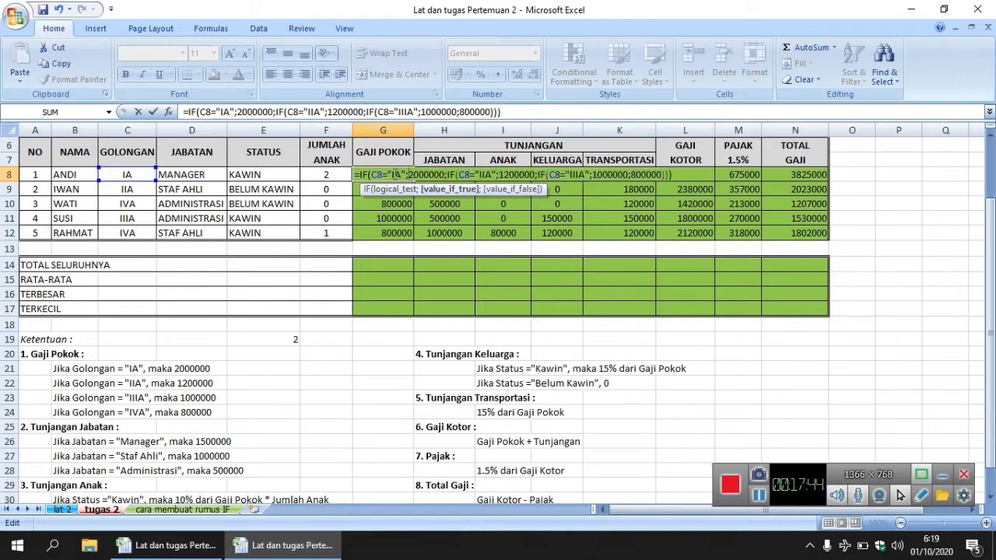
key("Return")
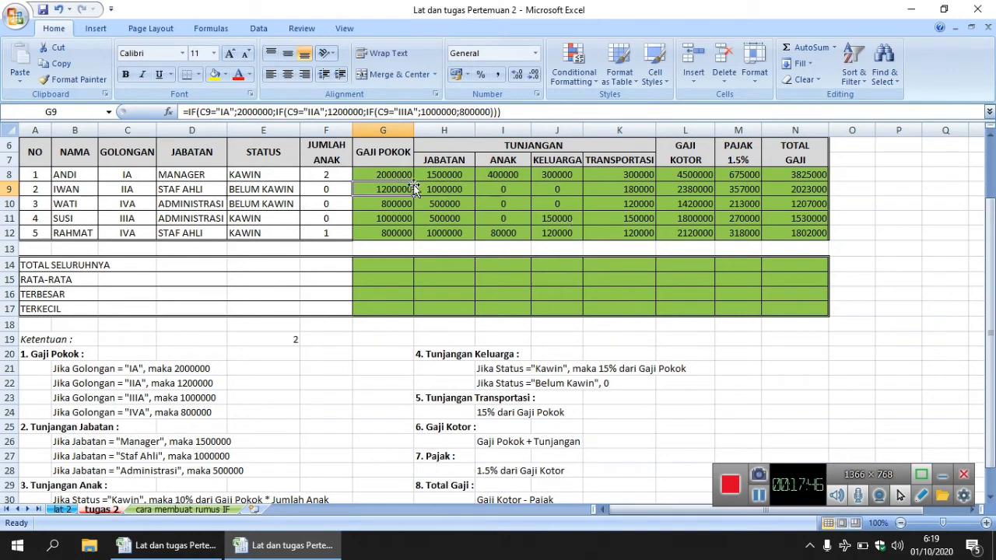
Apply the Accounting number format to G8:N12 and widen the Gaji Pokok column to fit its amounts.
left_click(384, 174)
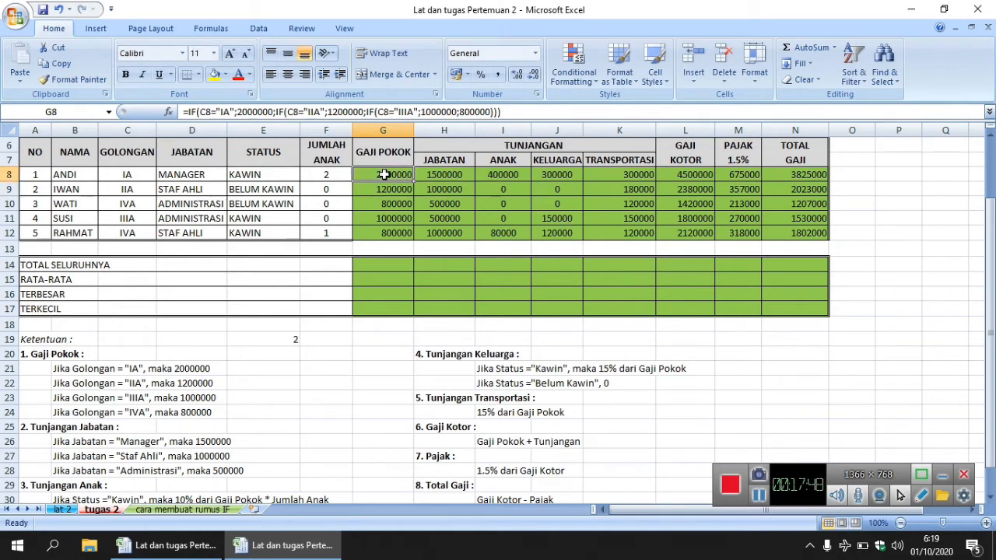
left_click_drag(383, 174, 788, 234)
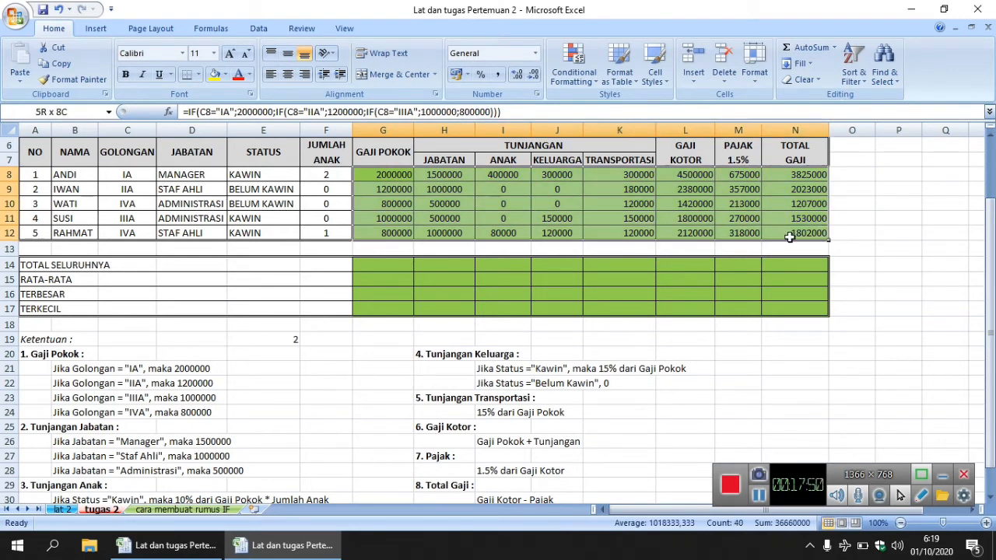
left_click(536, 54)
left_click(502, 167)
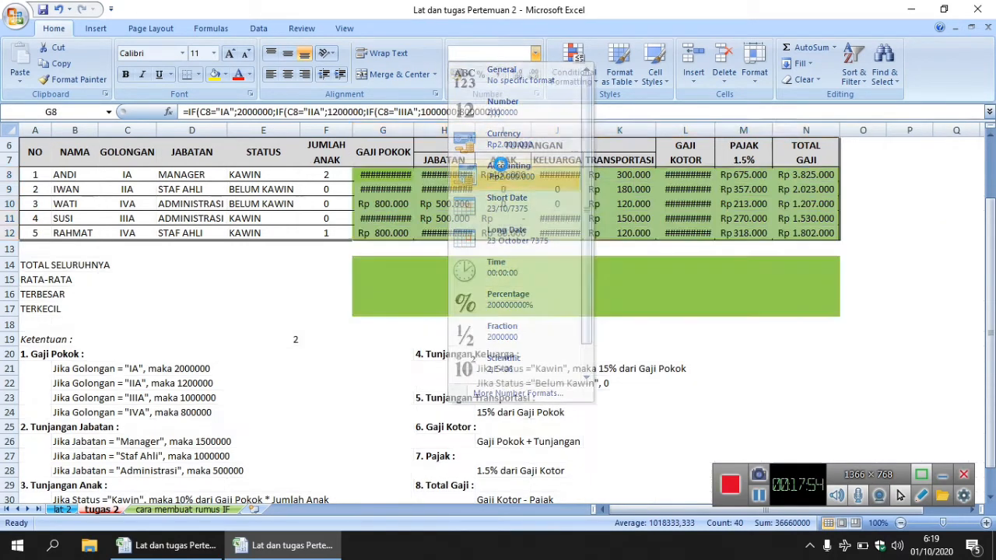
left_click(454, 180)
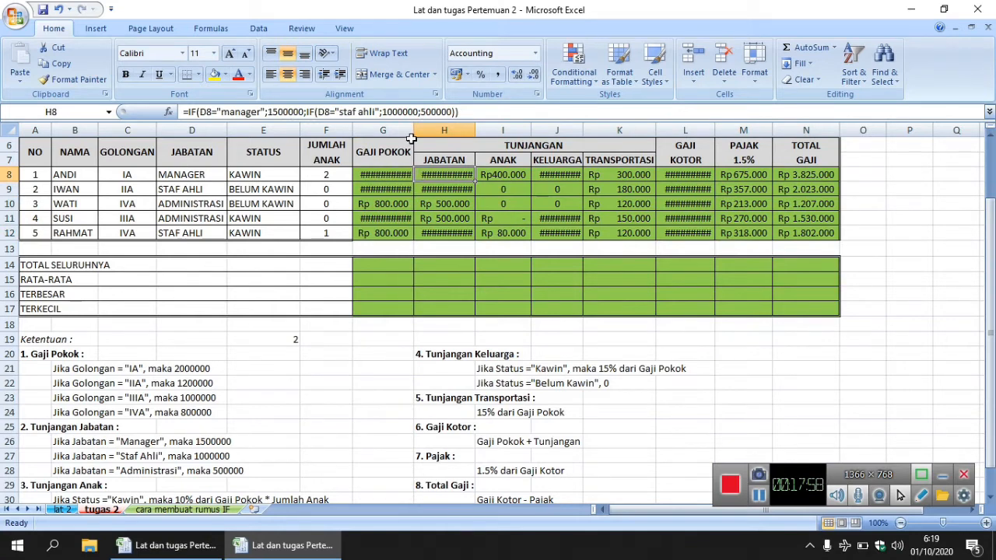
left_click_drag(413, 134, 437, 131)
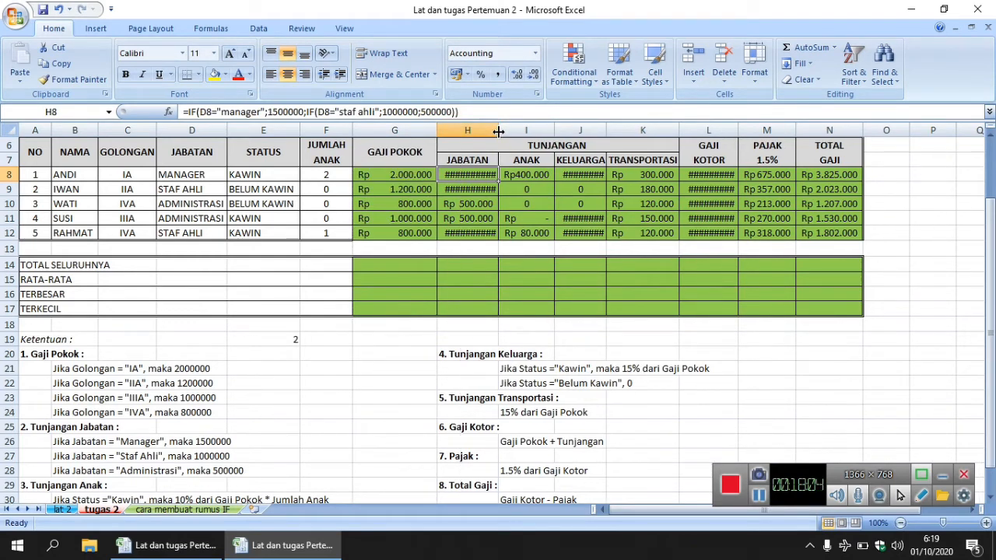
Widen the Tunjangan Jabatan, Tunjangan Keluarga and Gaji Kotor columns so that their Accounting amounts fit.
left_click_drag(498, 131, 525, 132)
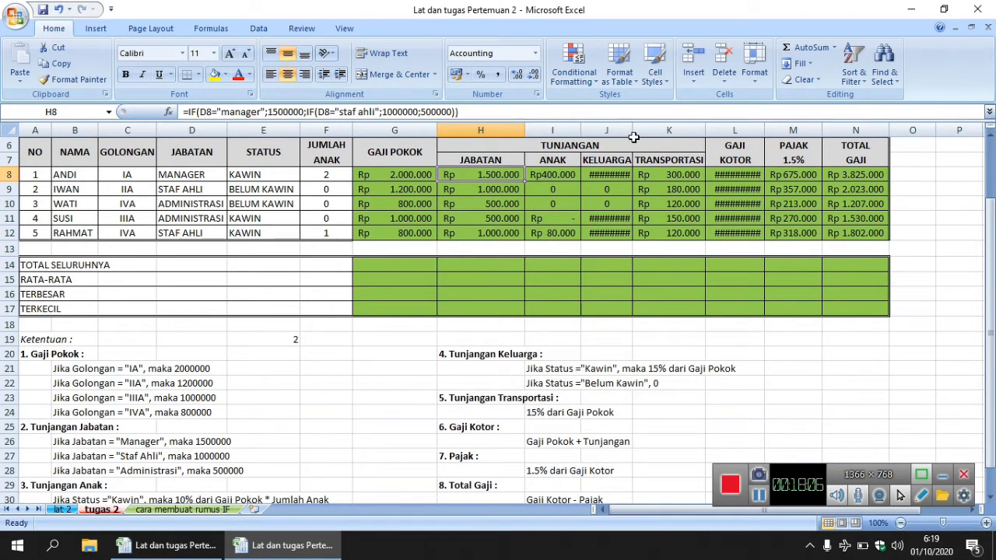
left_click_drag(633, 130, 657, 132)
left_click_drag(789, 132, 815, 134)
Calculate Total Seluruhnya for Total Gaji in N14 with =SUM(N8:N12) and widen column N to fit the amount.
left_click_drag(988, 194, 988, 204)
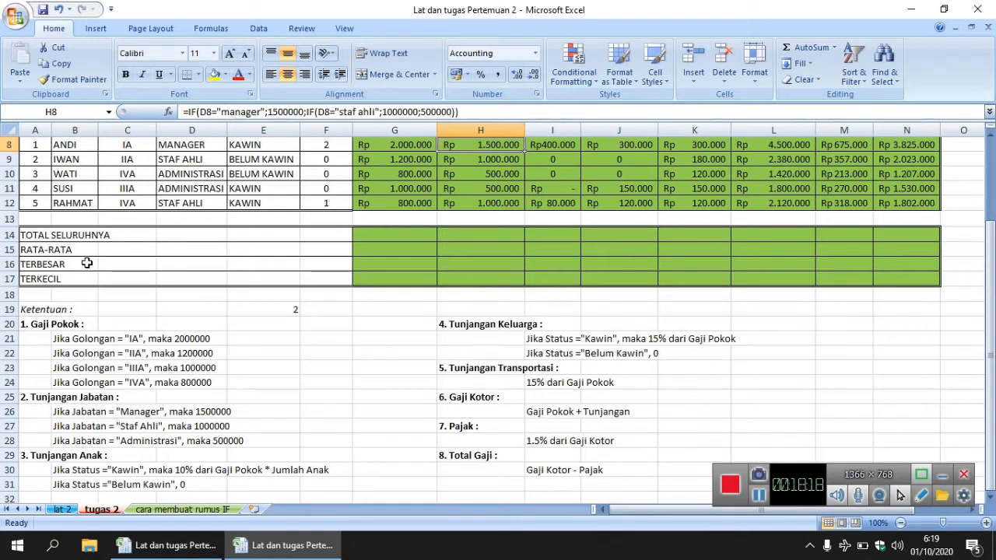
left_click(897, 236)
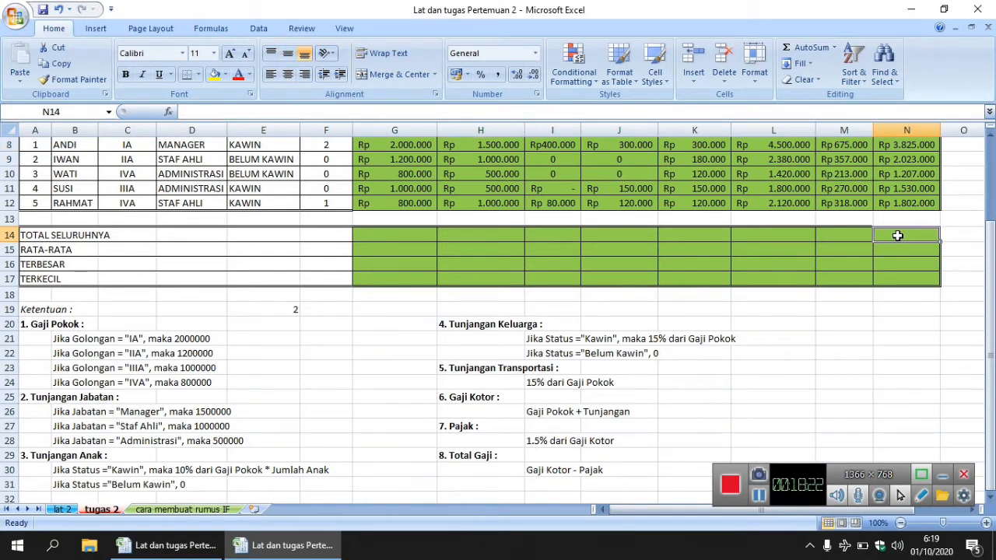
type("=")
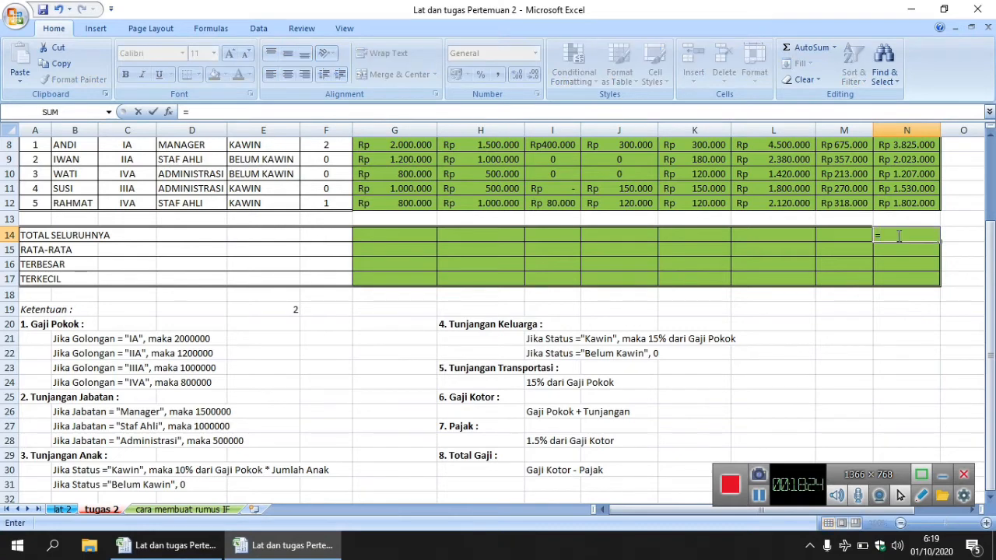
type("SUM")
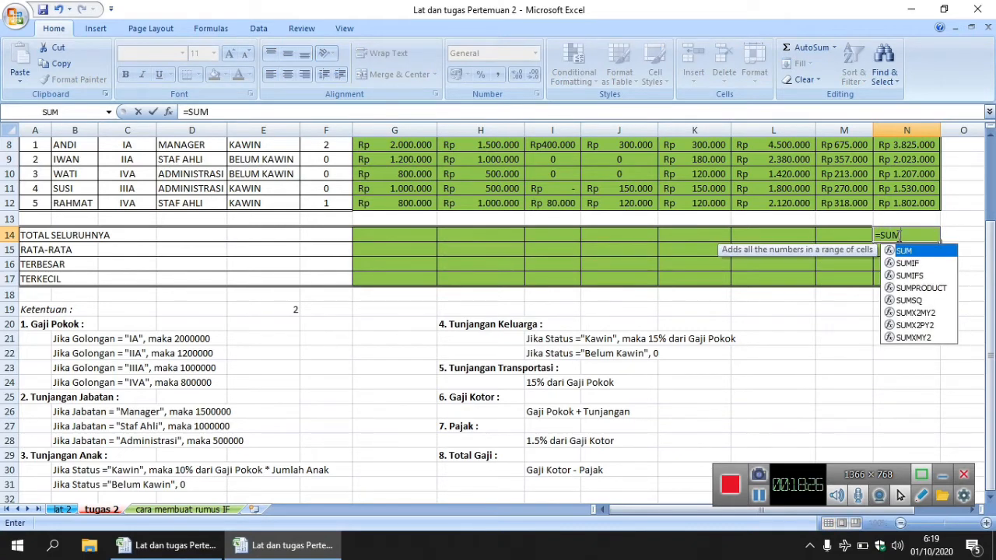
type("(")
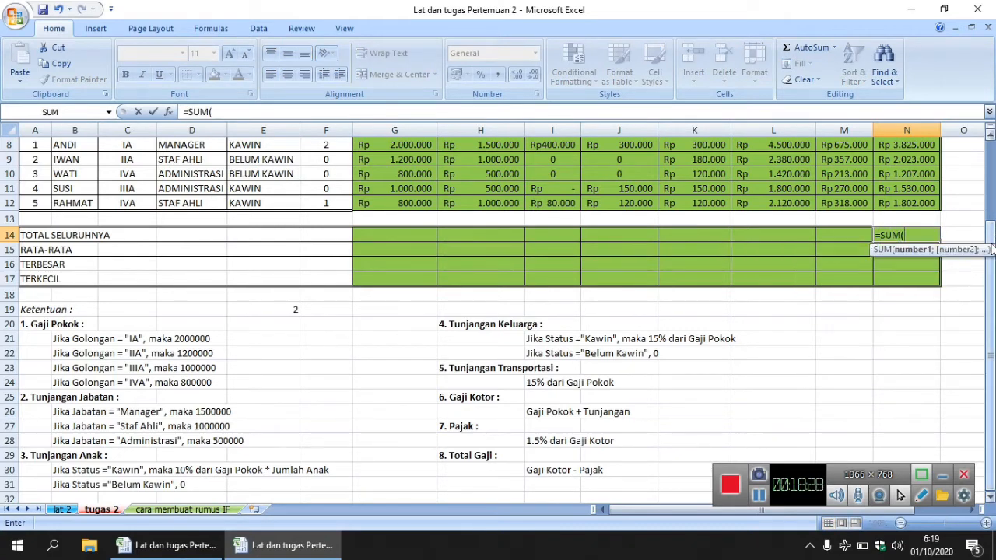
scroll(991, 248, "up", 2)
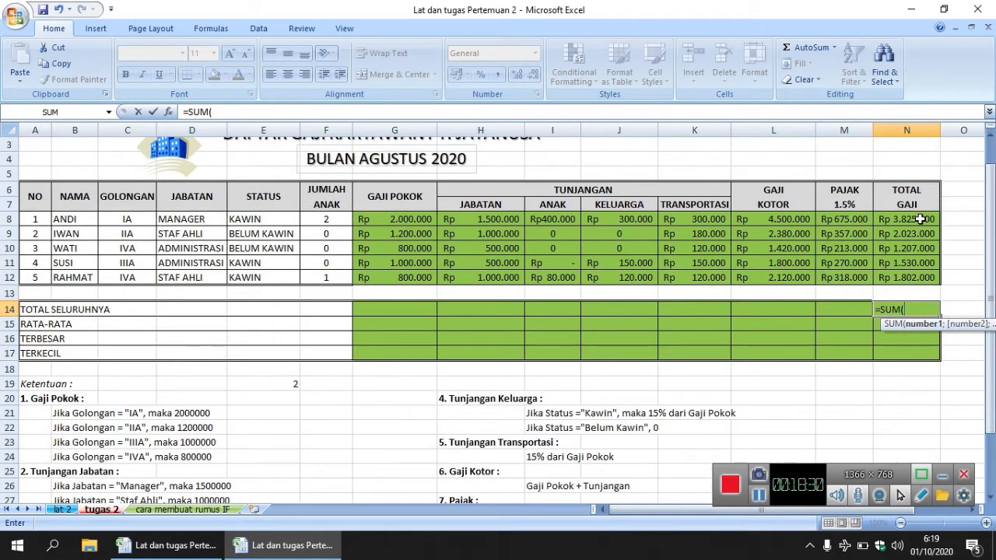
left_click_drag(920, 219, 918, 276)
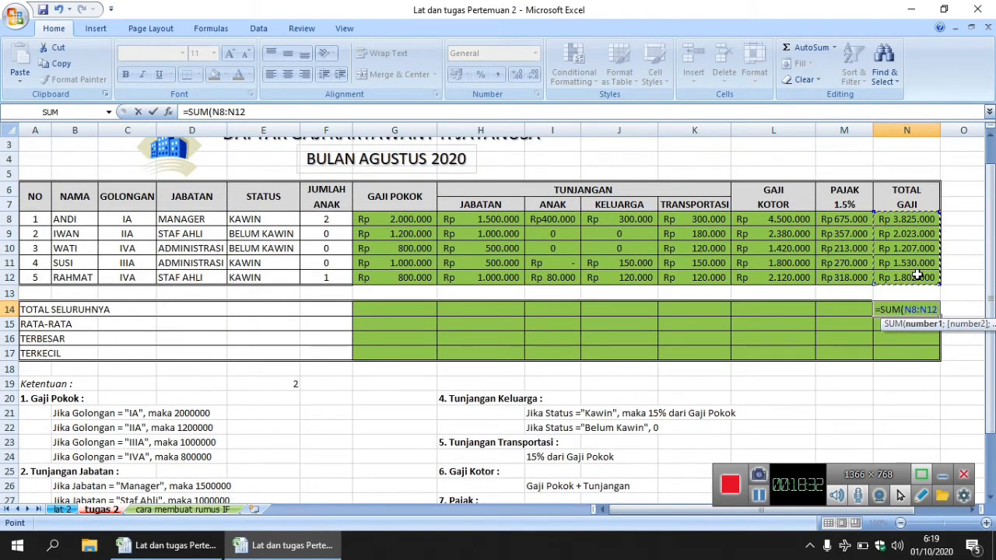
type(")")
key("Return")
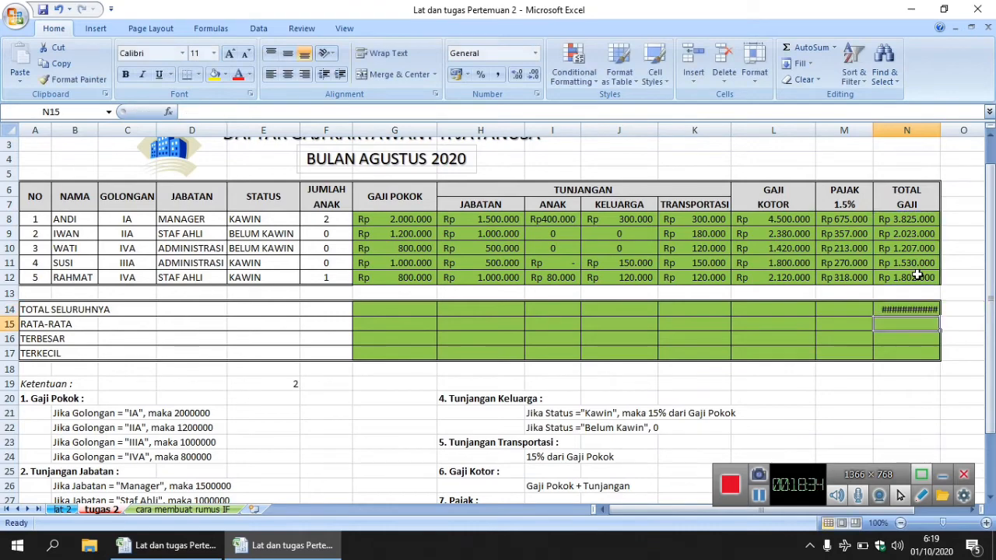
left_click_drag(939, 137, 966, 136)
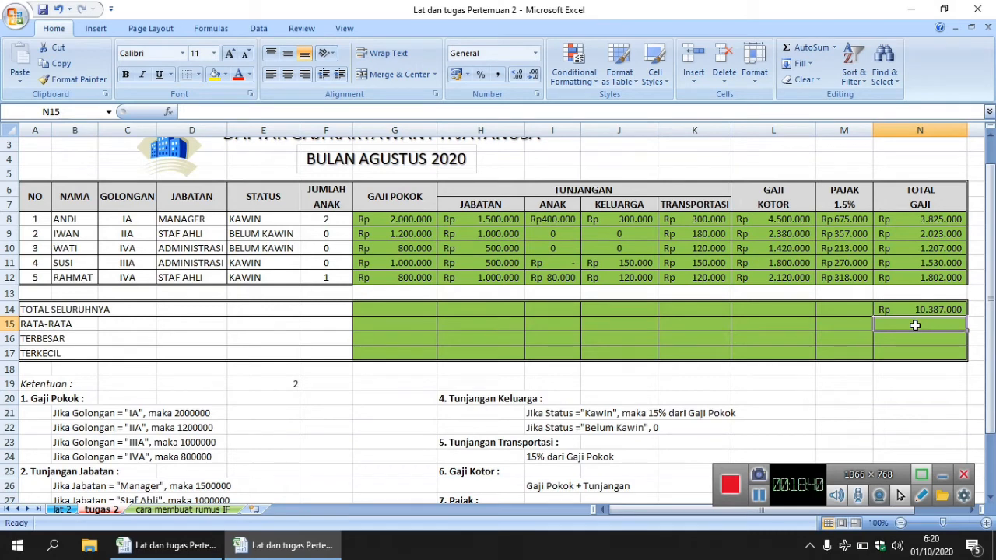
Calculate the Rata-Rata of Total Gaji in N15 with =AVERAGE(N8:N12).
type("=")
type("ava")
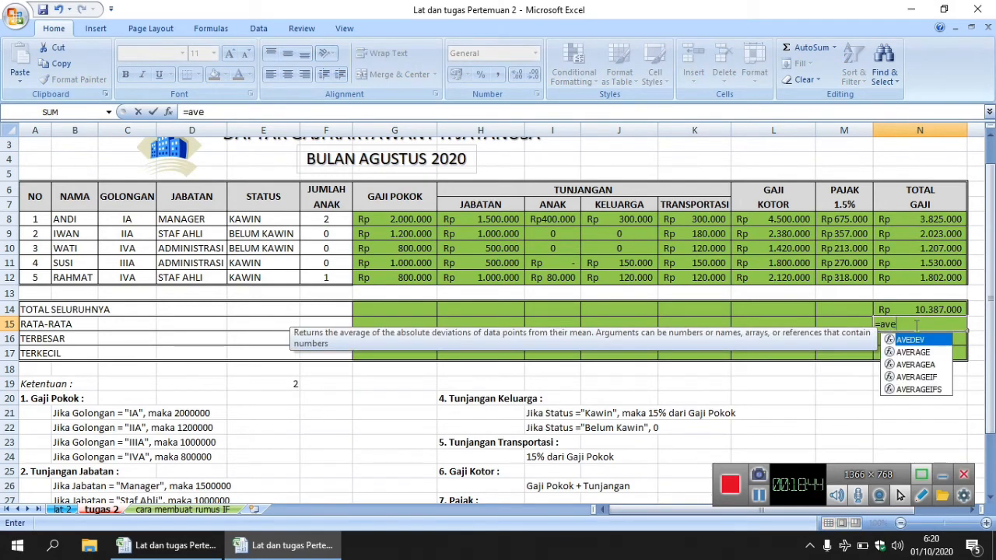
key("Tab")
key("BackSpace")
key("BackSpace")
type("ra")
key("Tab")
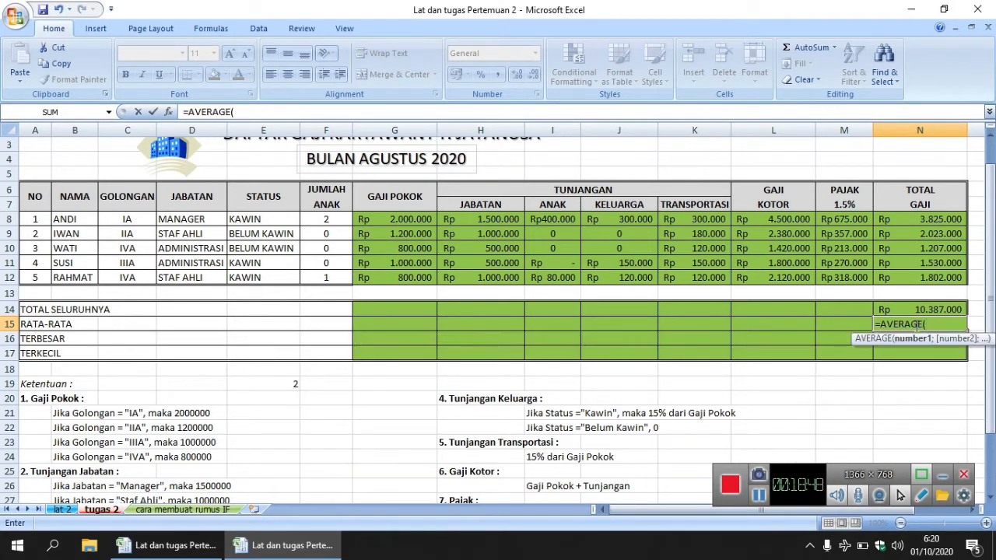
left_click_drag(950, 219, 947, 277)
type(")")
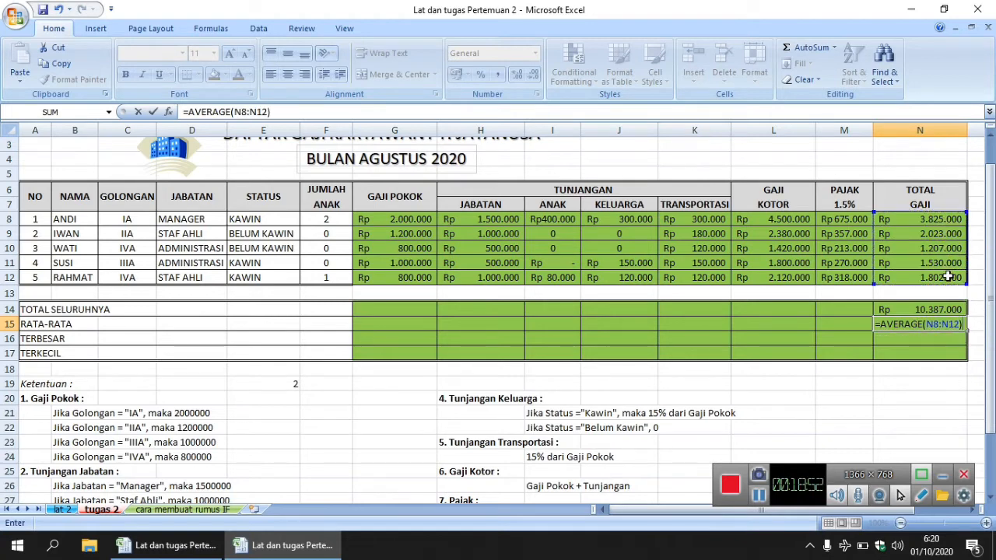
key("Return")
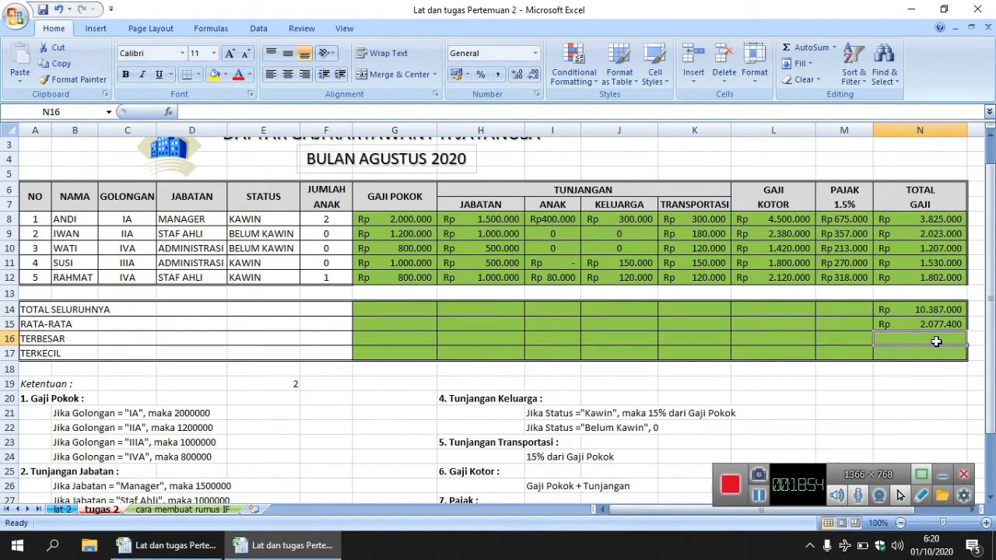
Calculate the Terbesar value of Total Gaji in N16 with =MAX(N8:N12).
type("=max")
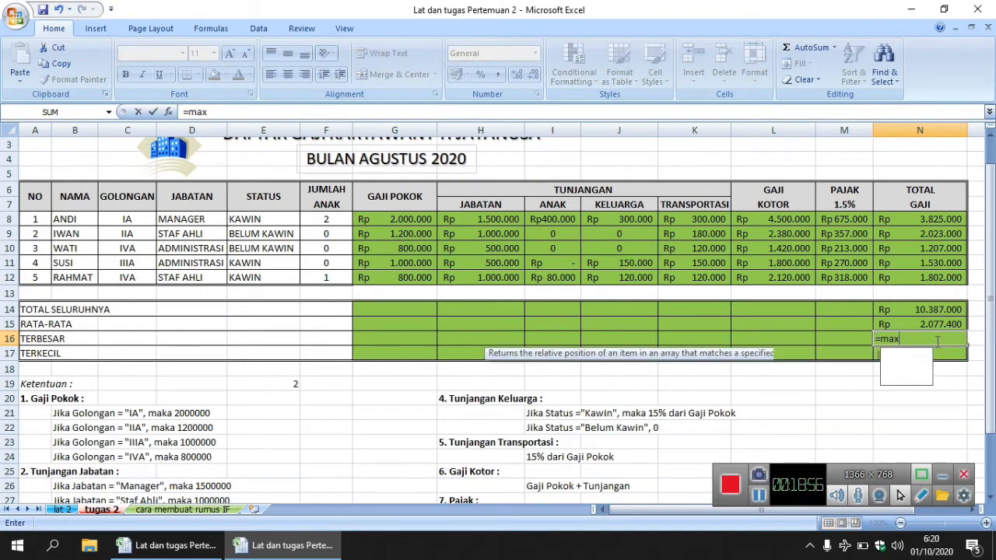
type("(")
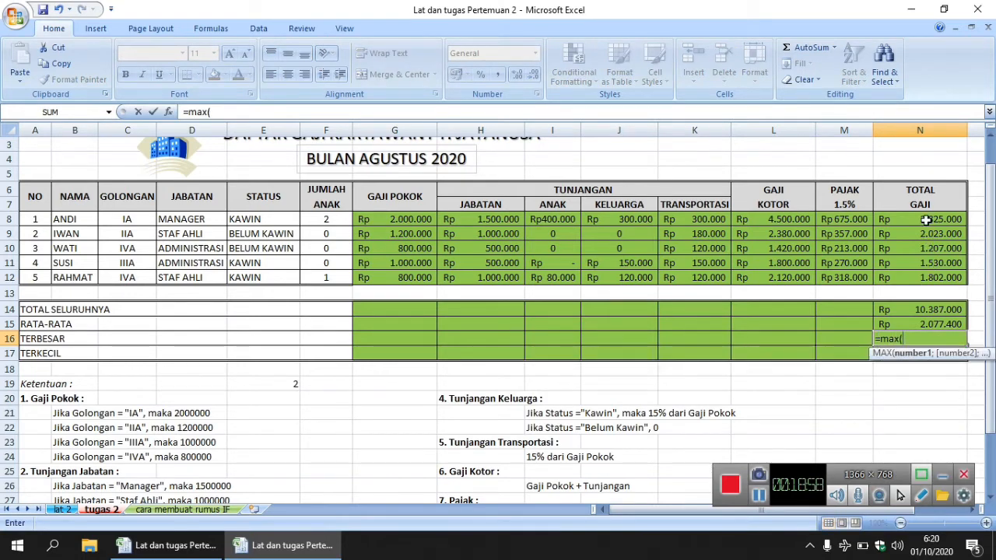
left_click_drag(926, 218, 931, 276)
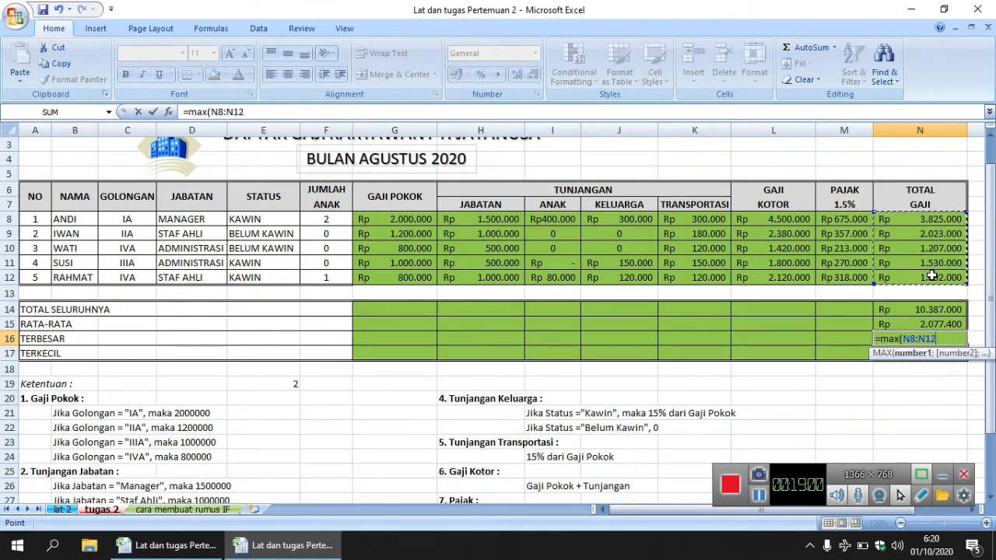
type(")")
key("Return")
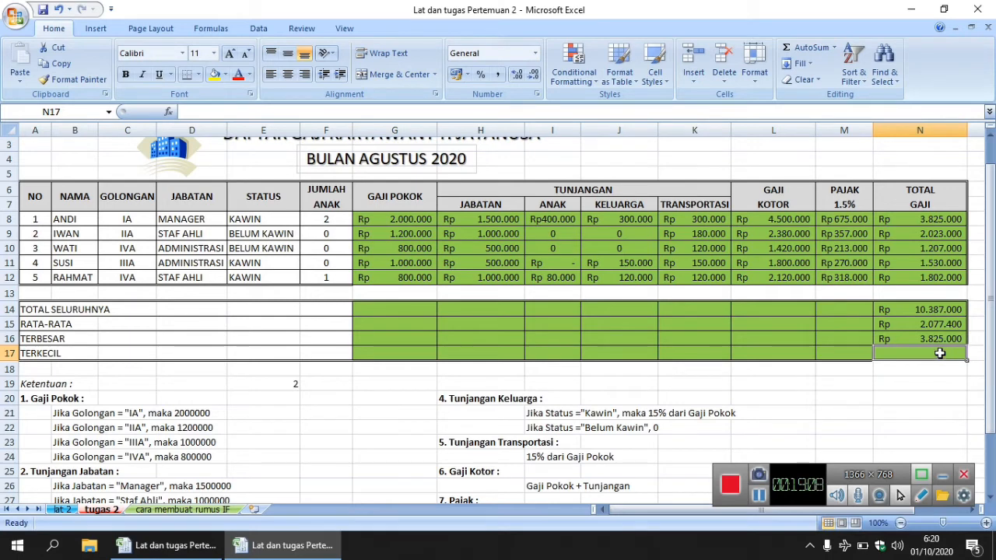
Calculate the Terkecil value of Total Gaji in N17 with =MIN(N8:N12).
type("=")
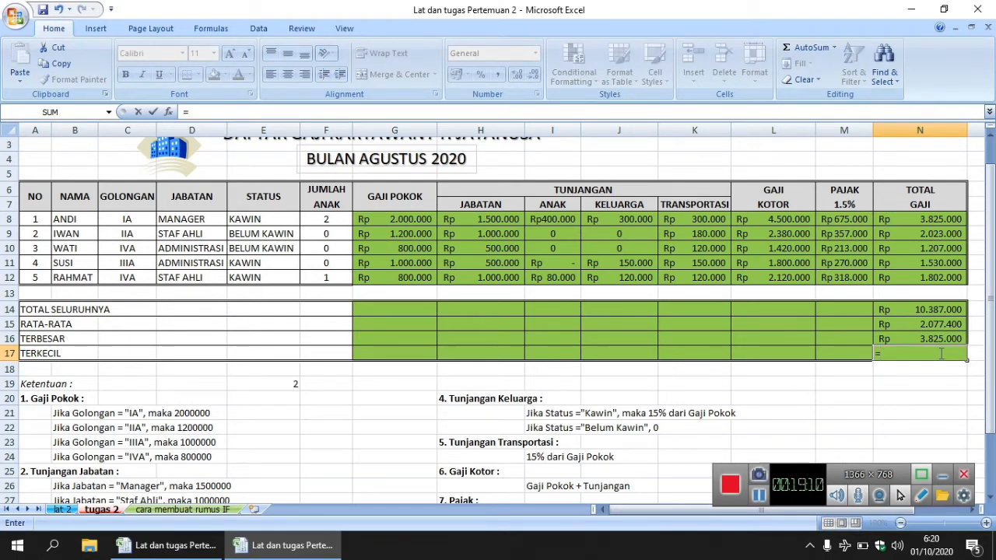
type("min")
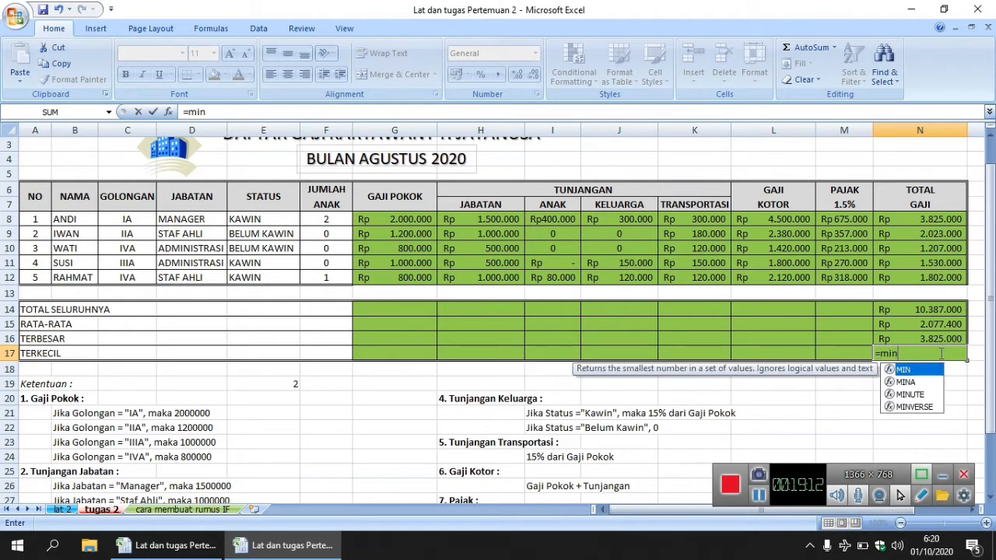
type("(")
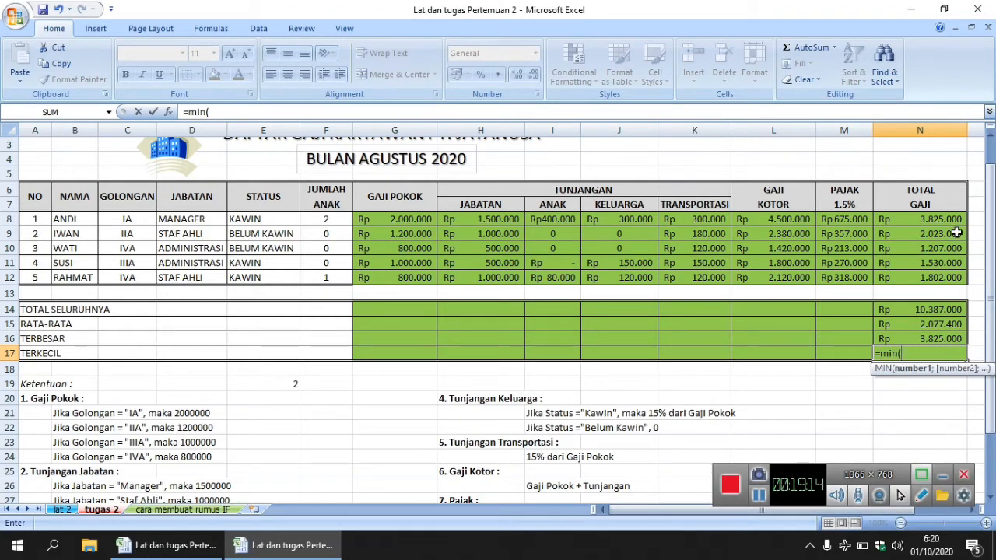
left_click_drag(954, 220, 952, 277)
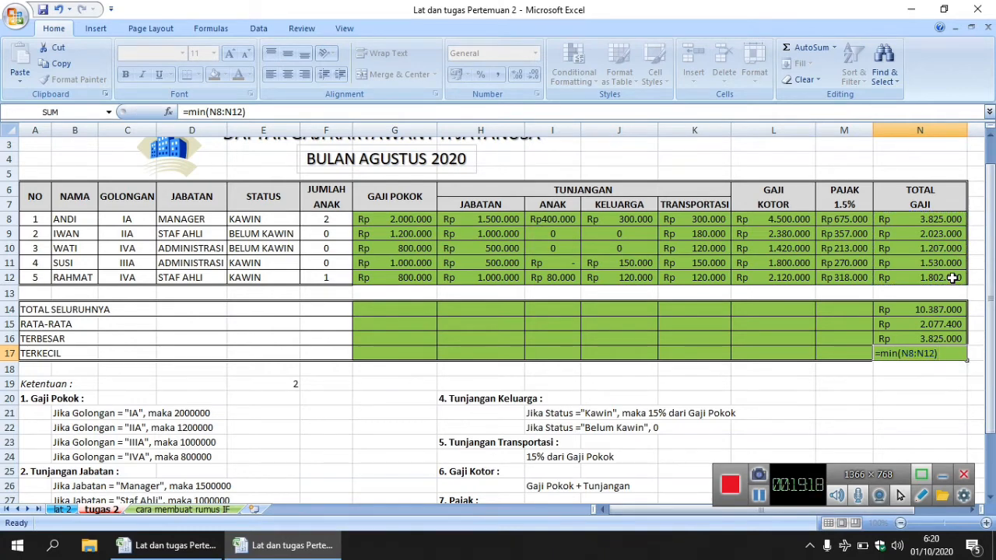
key("Return")
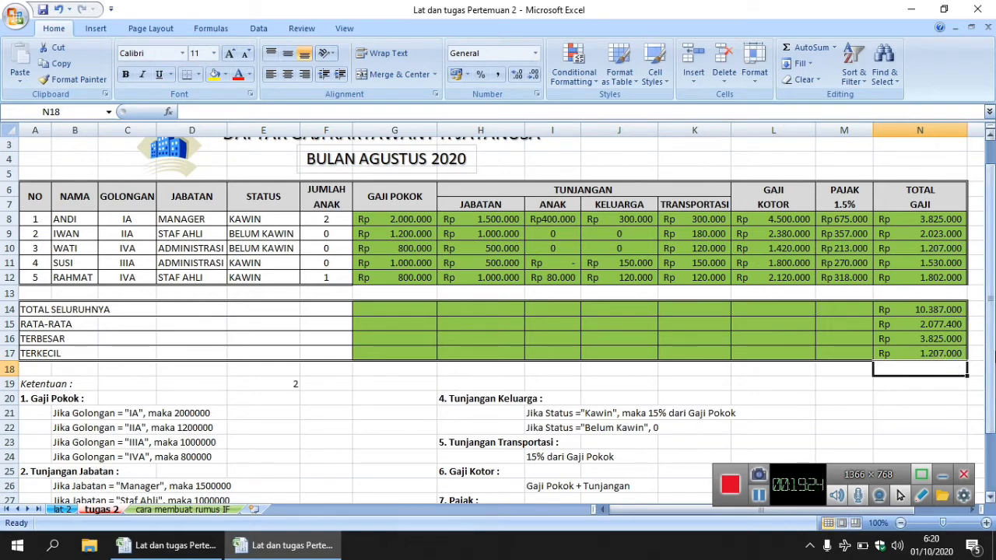
Switch to the Lat dan tugas Pertemuan 3 workbook and examine the lat 3 rental table and its Ketentuan rules.
mouse_move(990, 354)
left_mouse_down()
mouse_move(990, 364)
mouse_move(990, 352)
left_mouse_up()
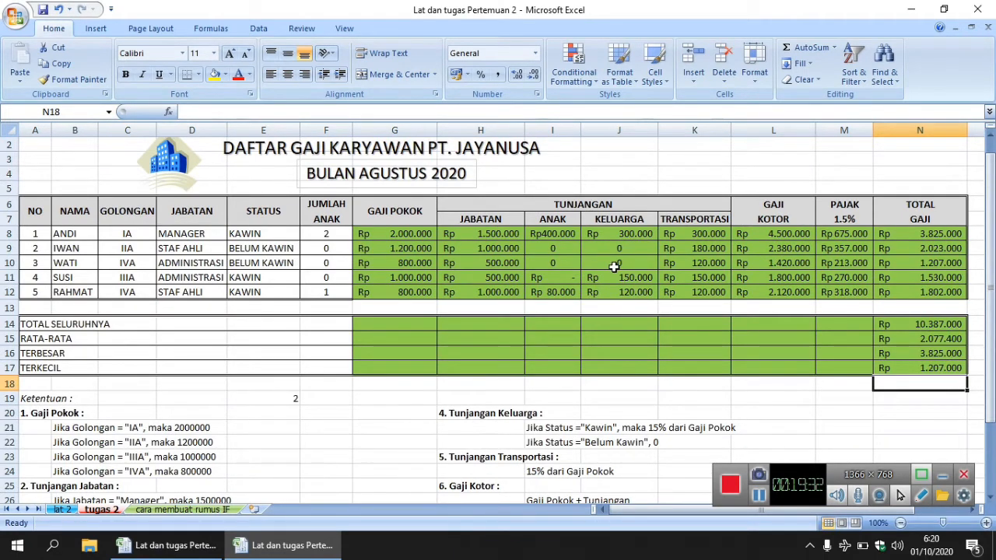
mouse_move(990, 257)
left_mouse_down()
mouse_move(992, 305)
mouse_move(991, 257)
left_mouse_up()
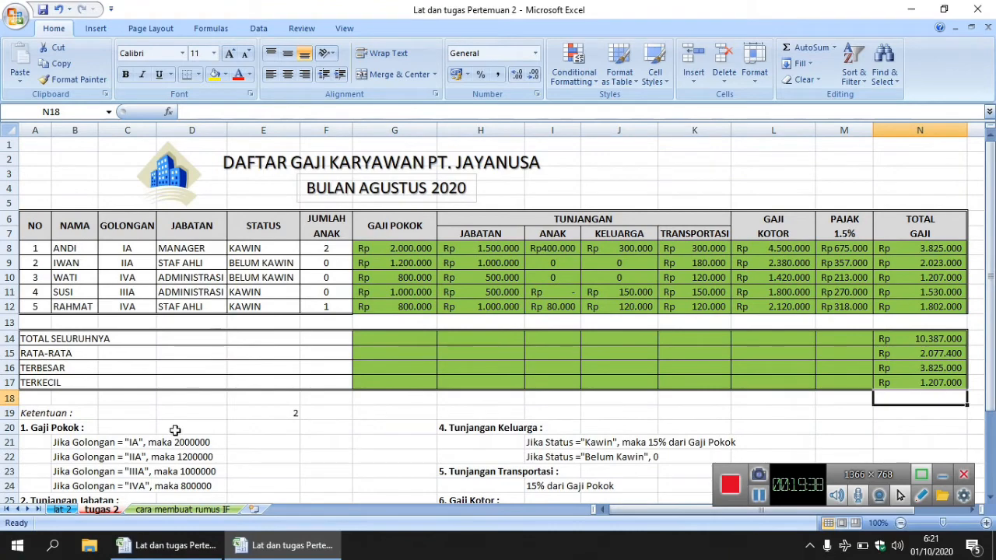
left_click(178, 550)
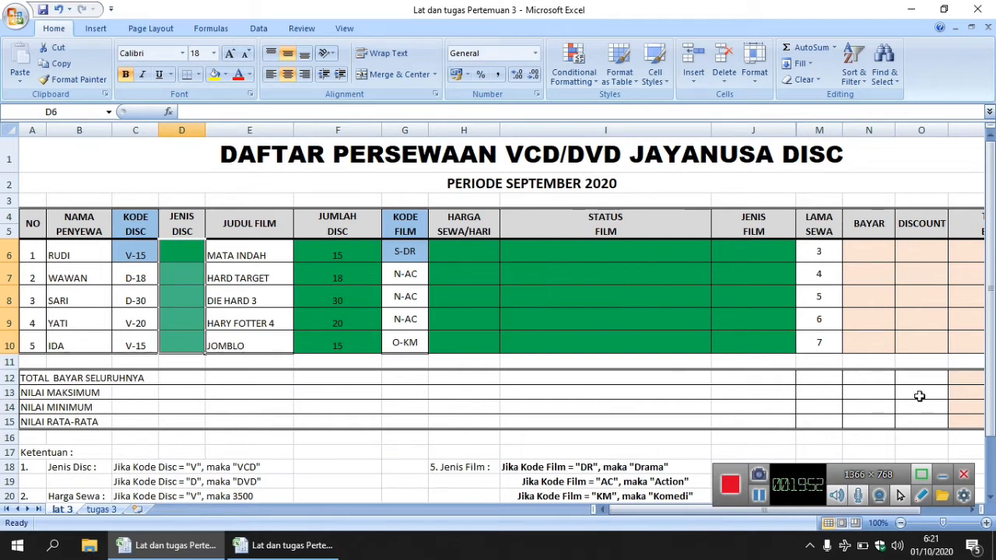
left_click_drag(992, 347, 993, 339)
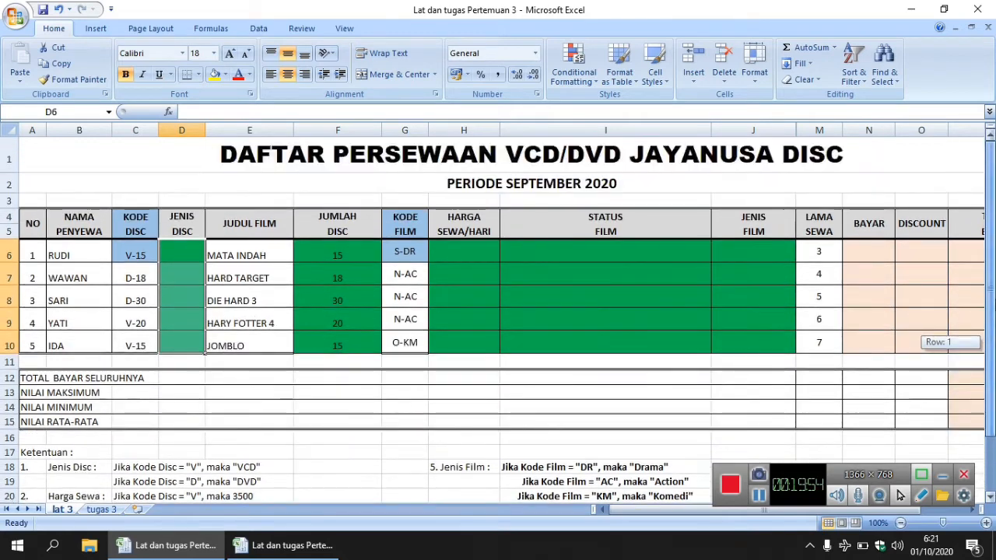
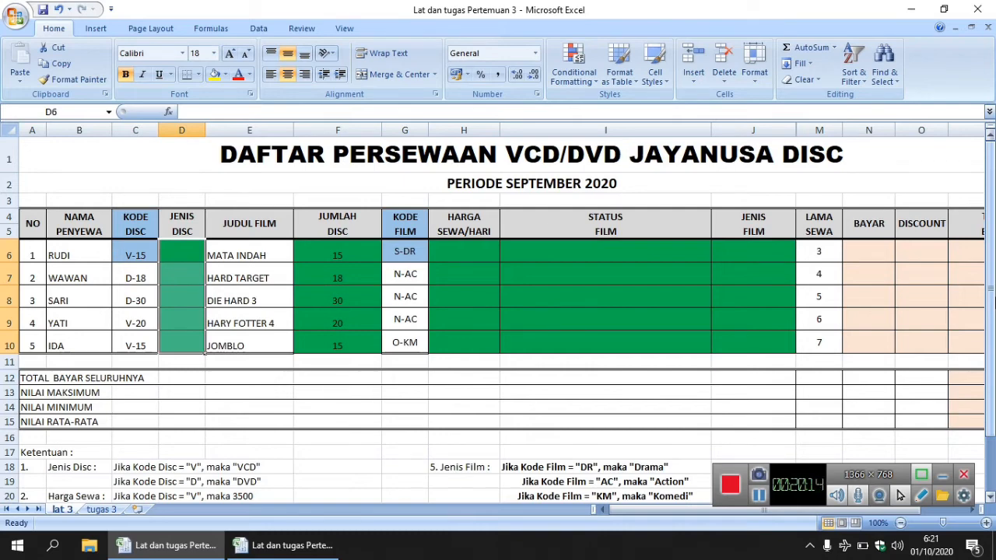
left_click_drag(990, 280, 989, 296)
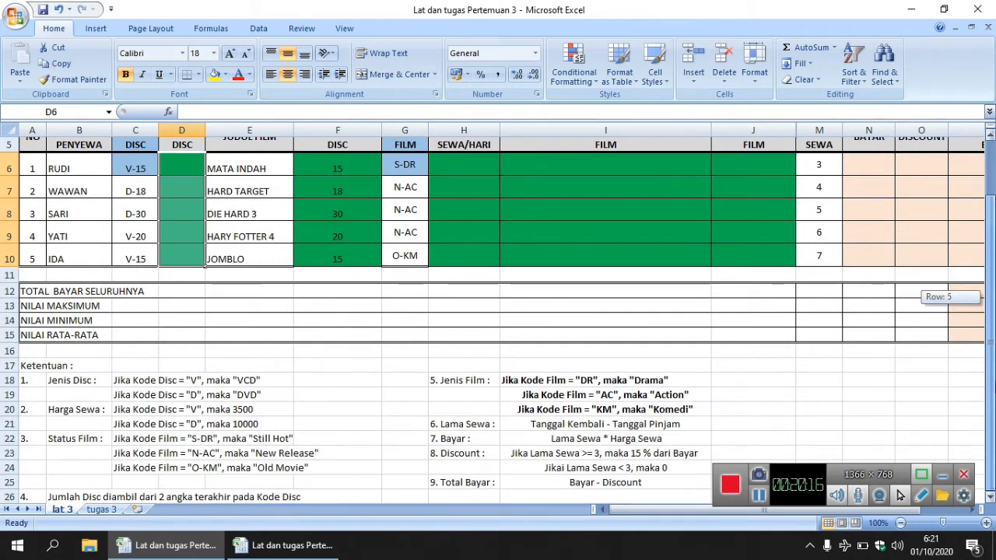
left_click_drag(994, 386, 994, 386)
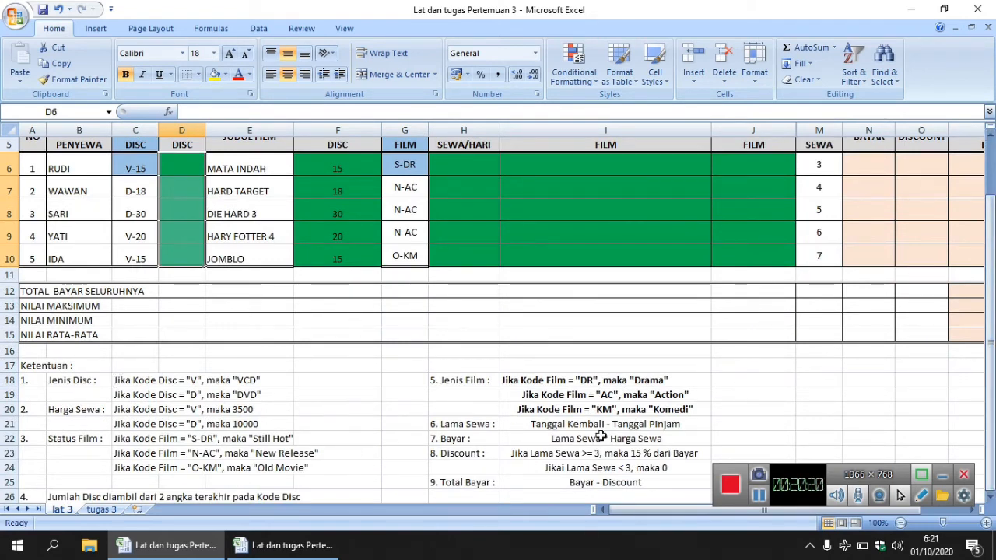
left_click_drag(989, 398, 990, 382)
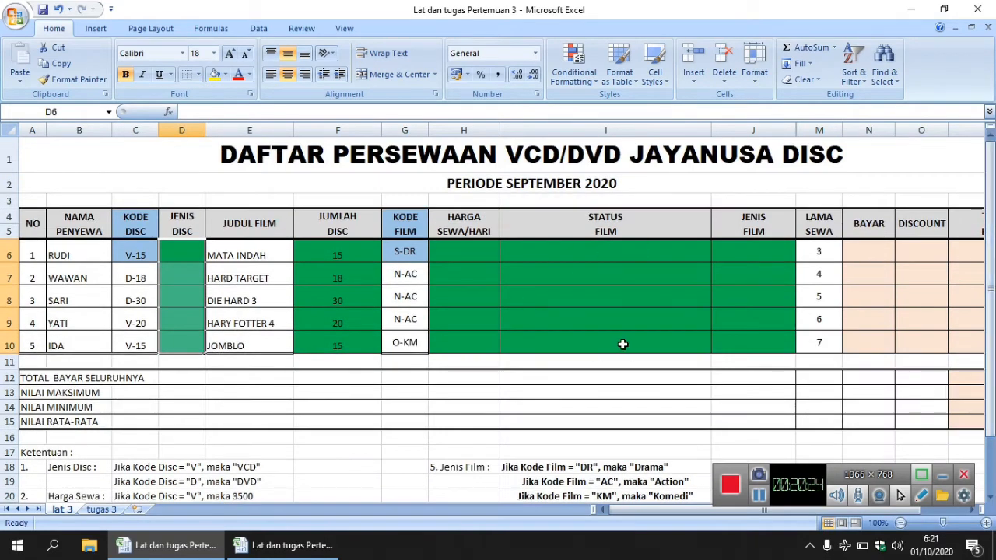
left_click_drag(989, 257, 990, 202)
Fill the first Jenis Disc cell D6 with =IF(LEFT(C6;1)="V";"VCD";"DVD").
left_click(180, 256)
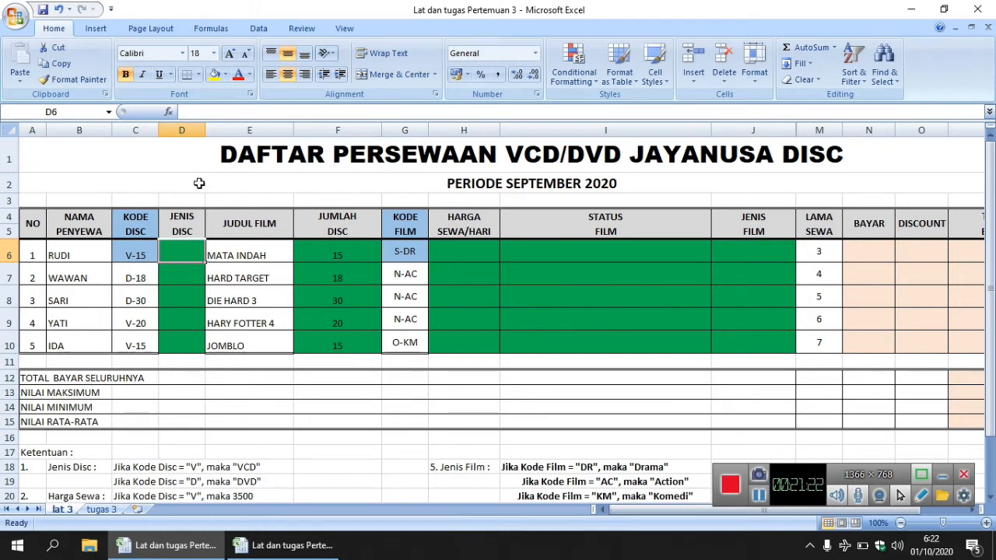
left_click(221, 115)
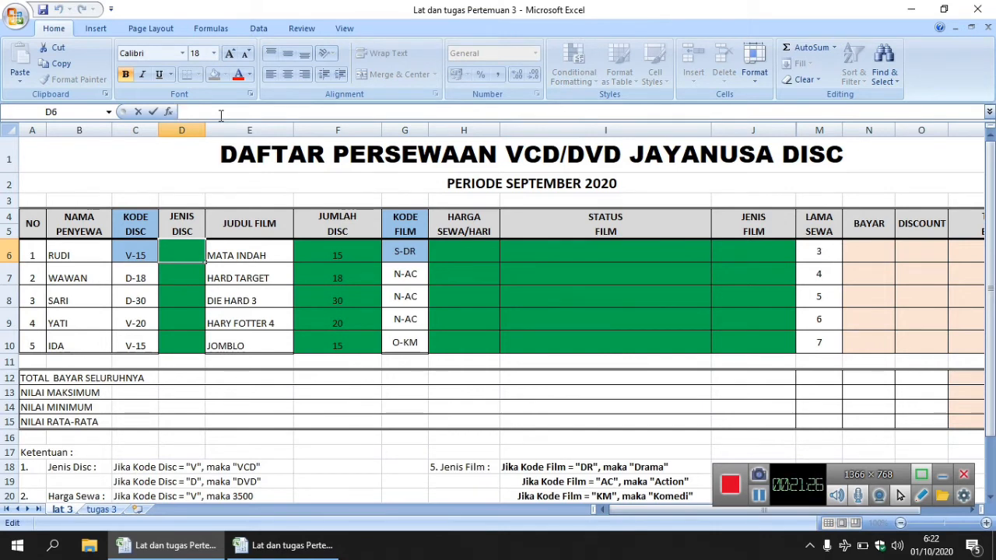
type("=if")
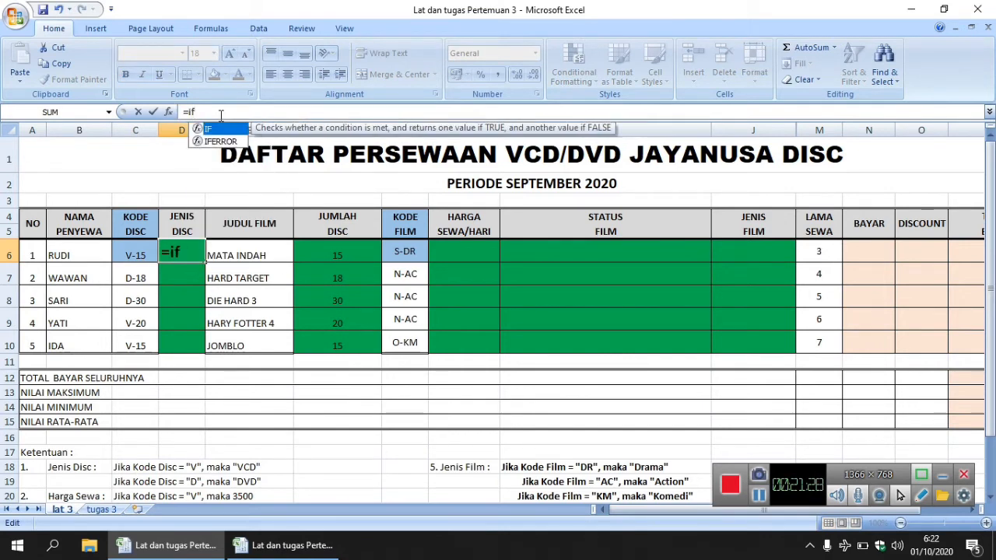
type("(")
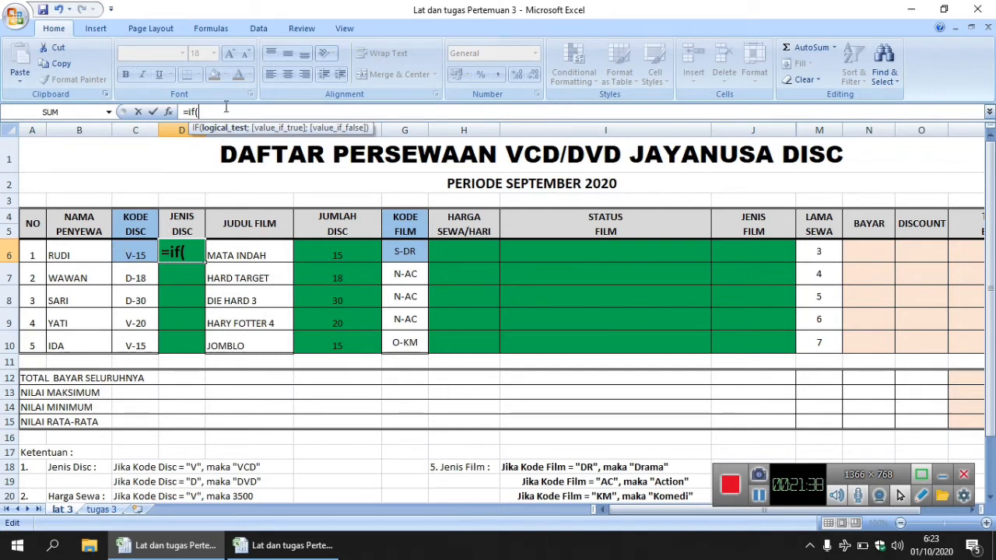
type("le")
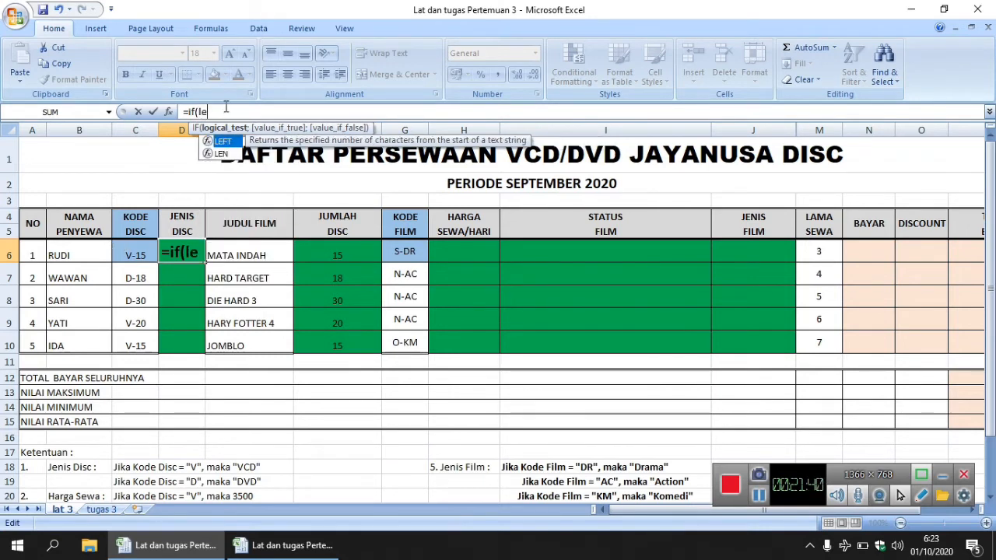
type("ft(")
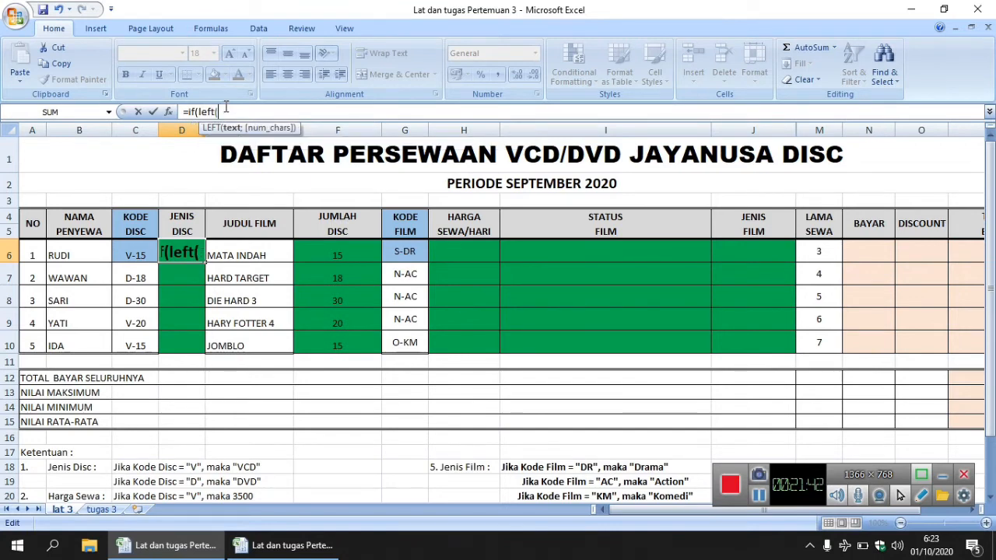
left_click(135, 254)
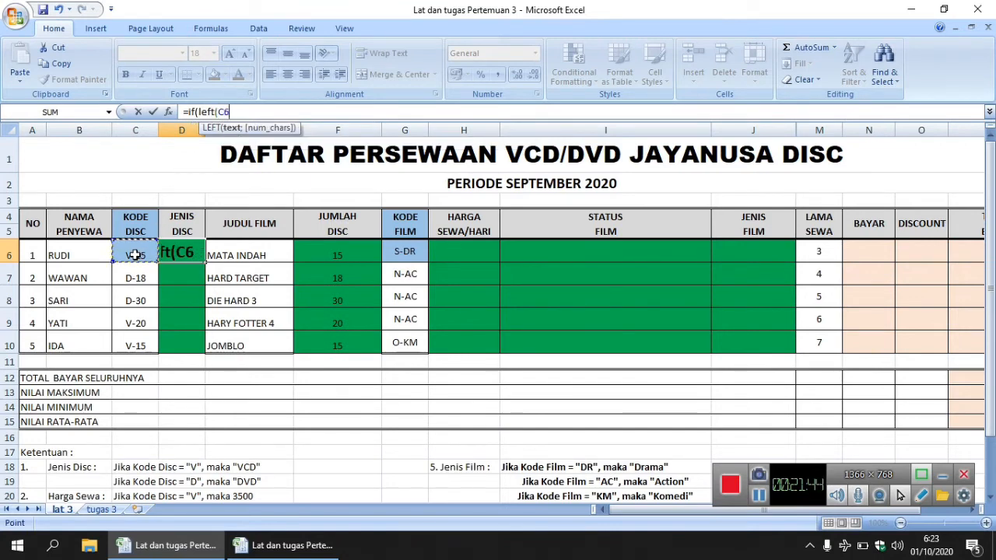
type(";")
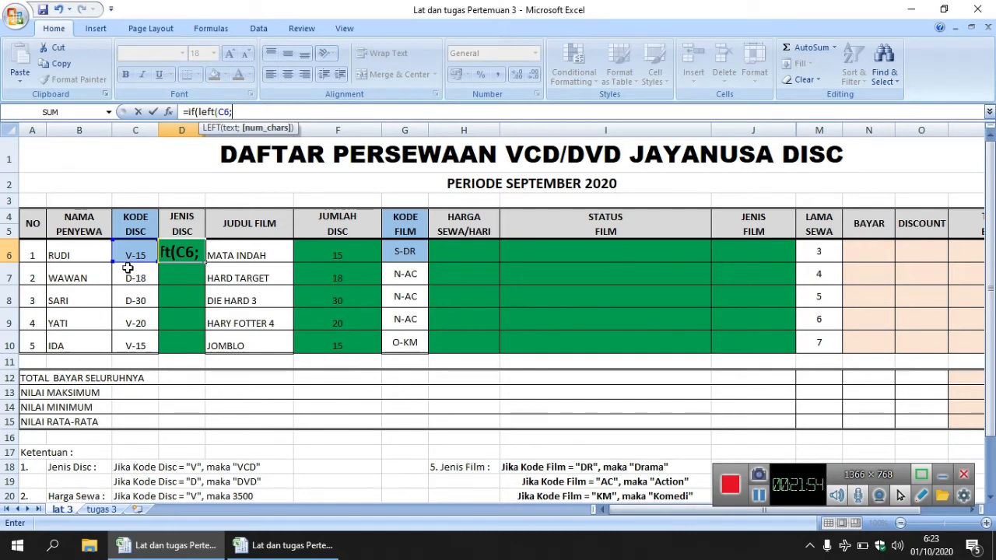
type("1")
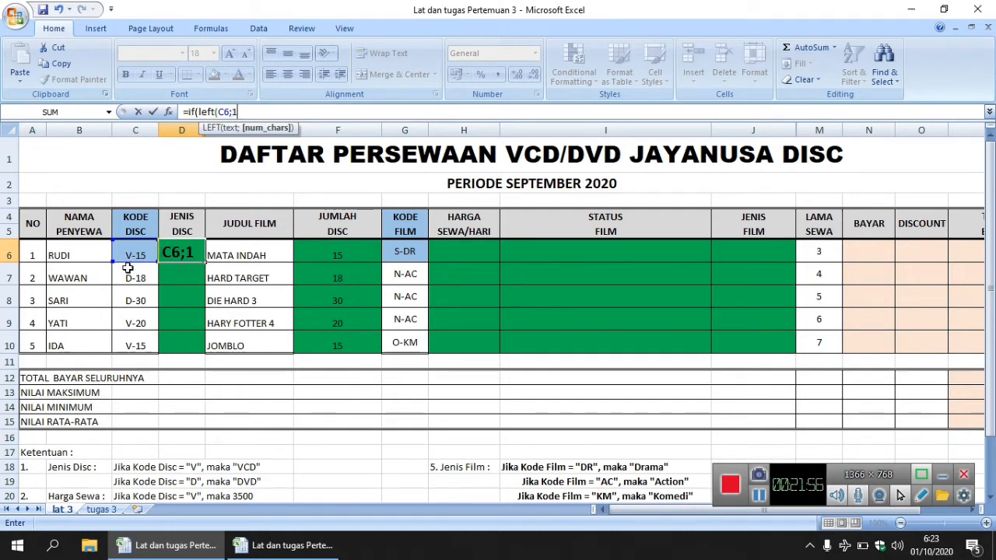
type(")")
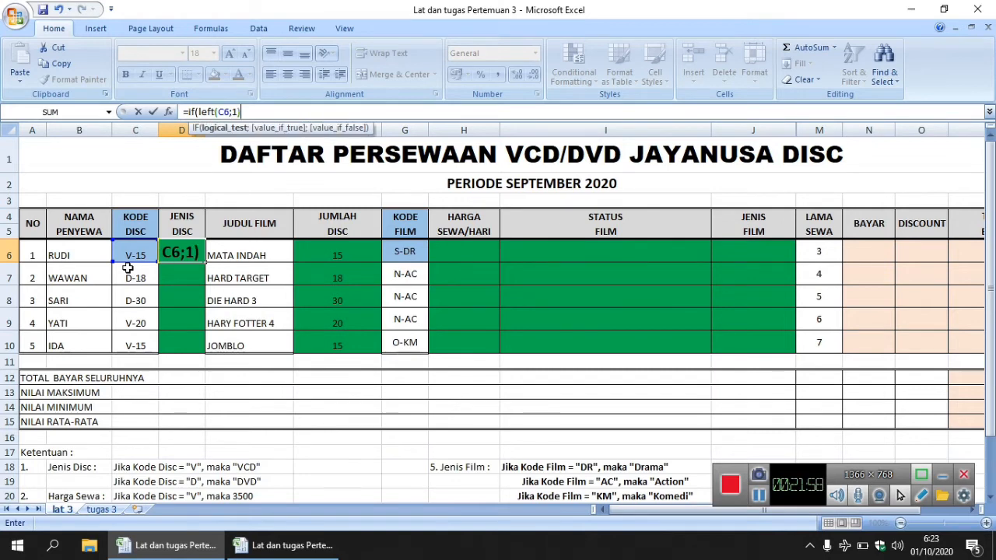
type("=")
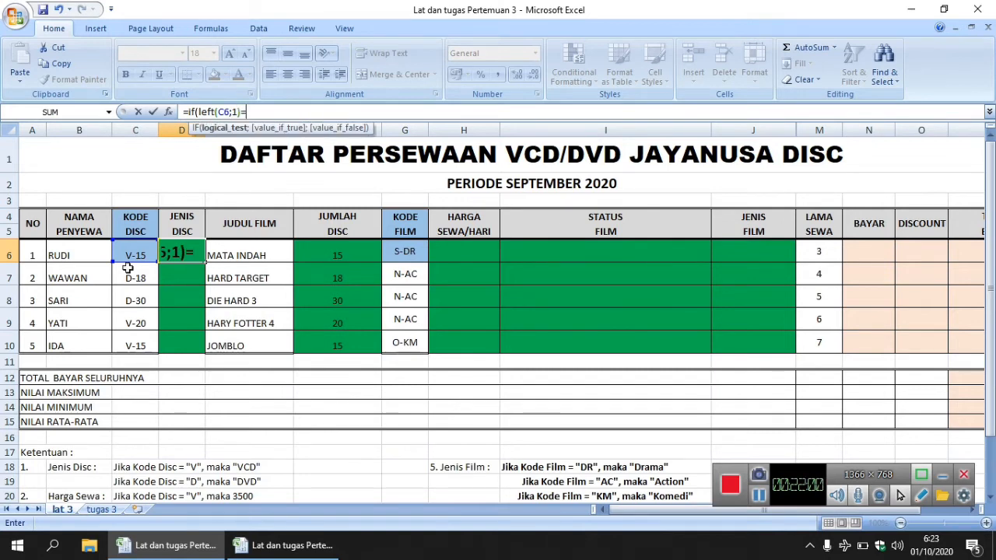
type("\"V\";\"")
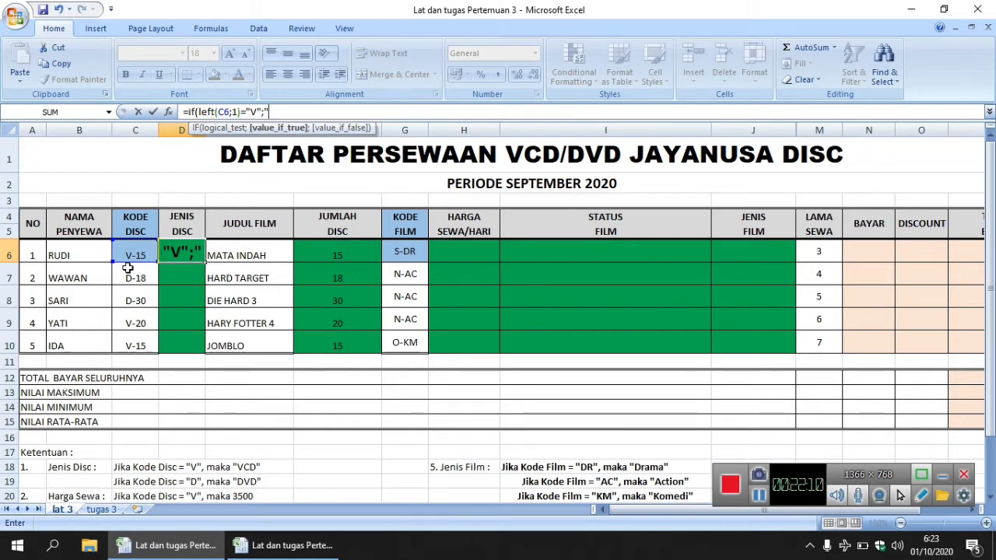
type("VCD\"")
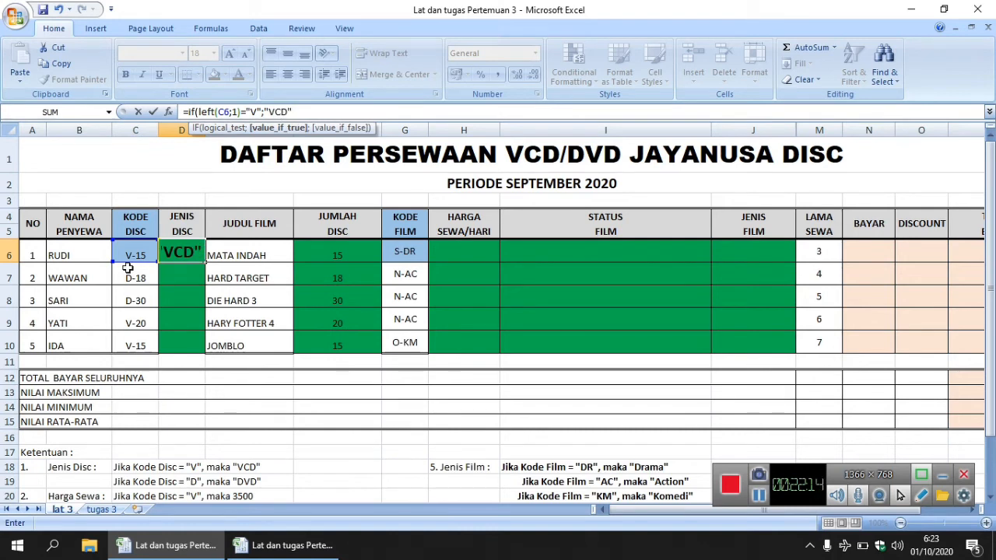
type(";\"")
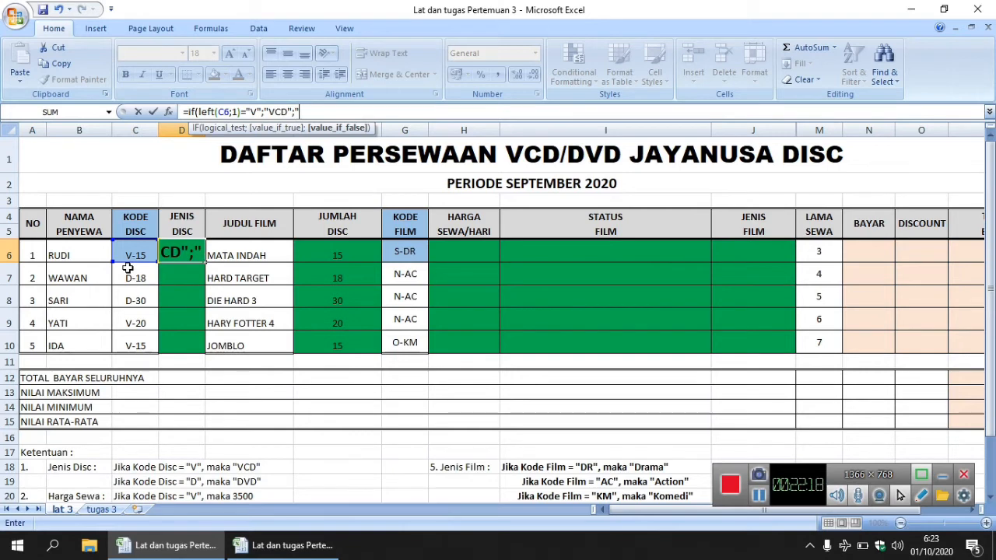
type("DV")
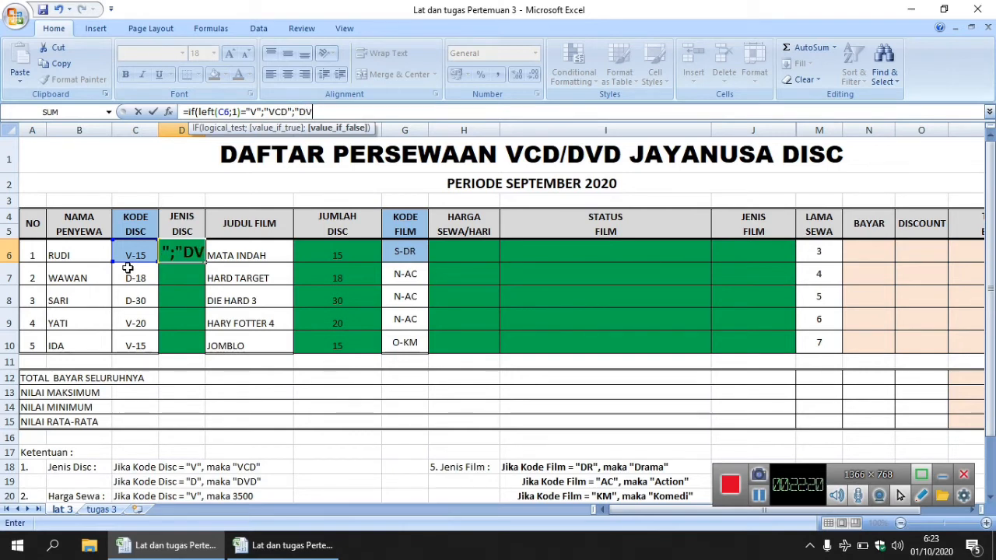
type("D\"")
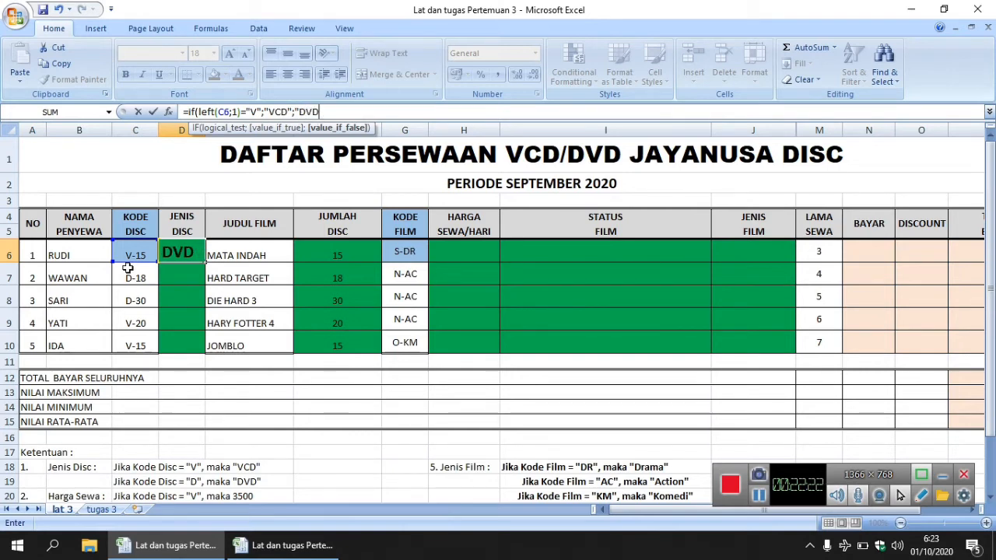
type(")")
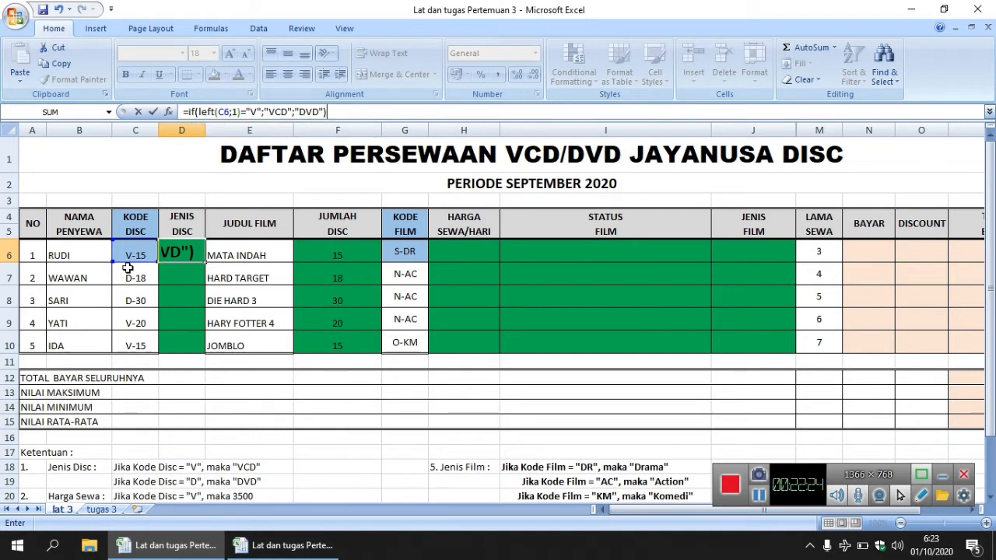
key("Return")
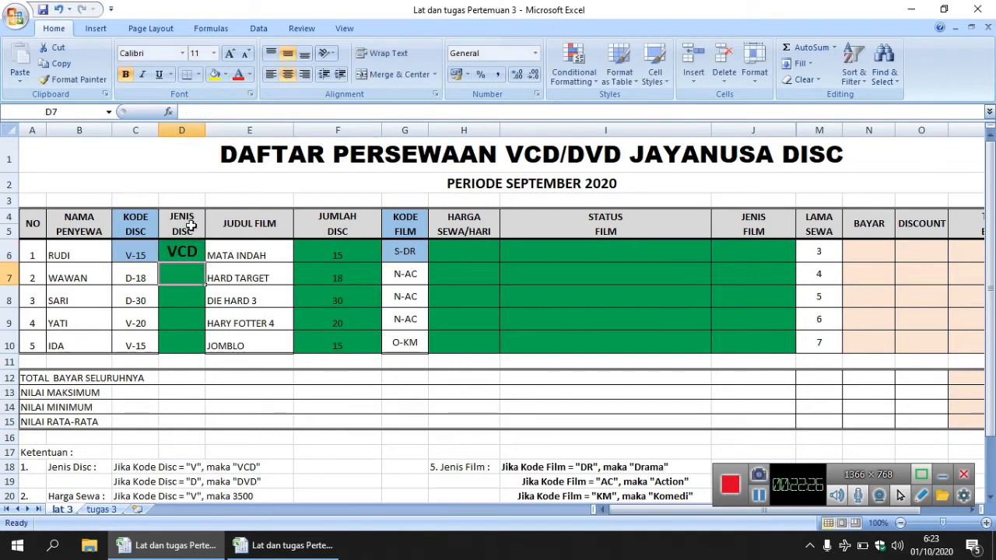
Copy the Jenis Disc formula from D6 down through D10.
left_click(191, 252)
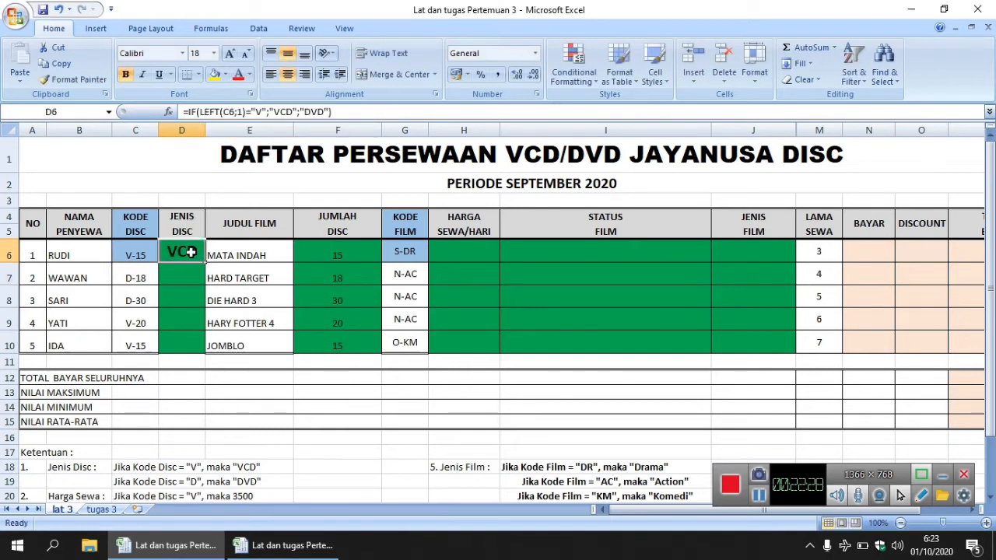
left_click(141, 257)
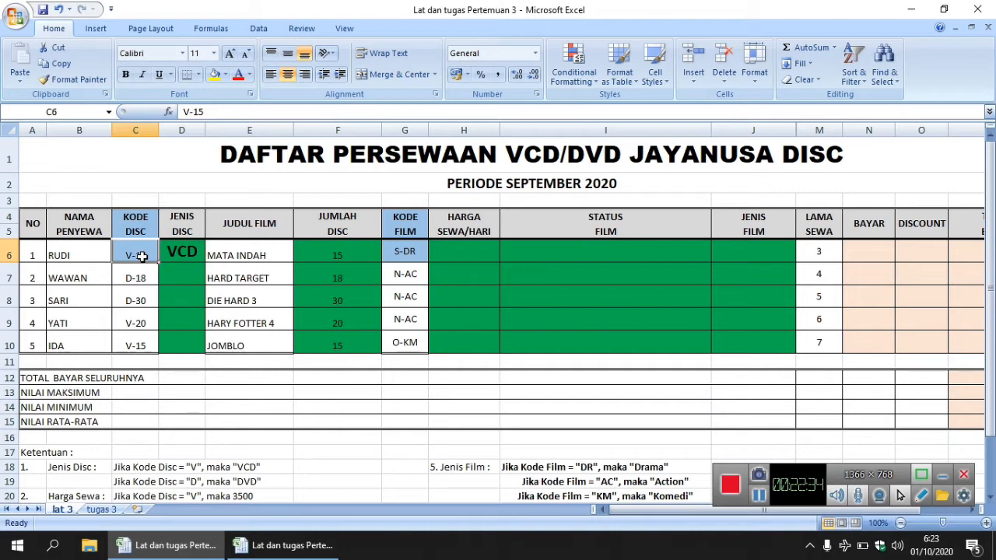
left_click(174, 250)
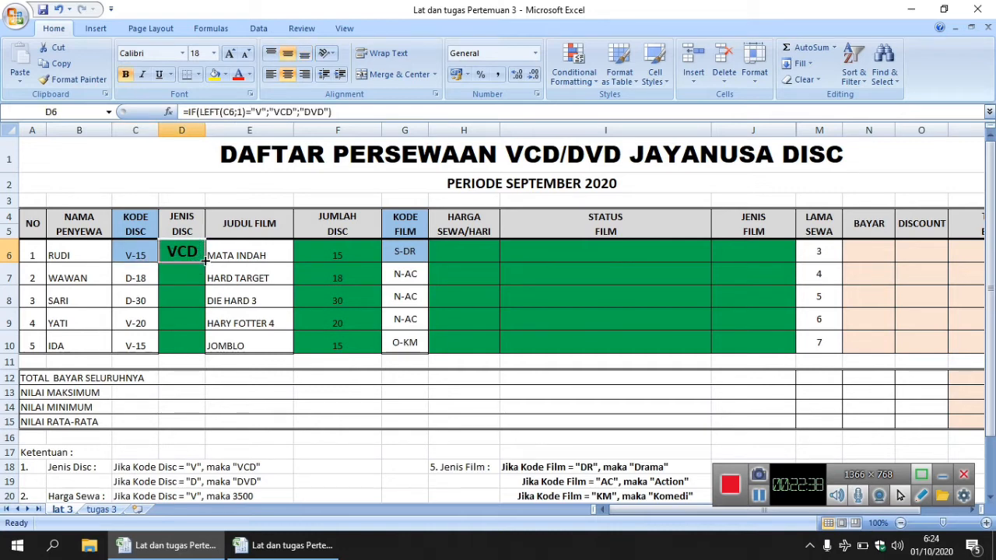
left_click_drag(205, 263, 200, 347)
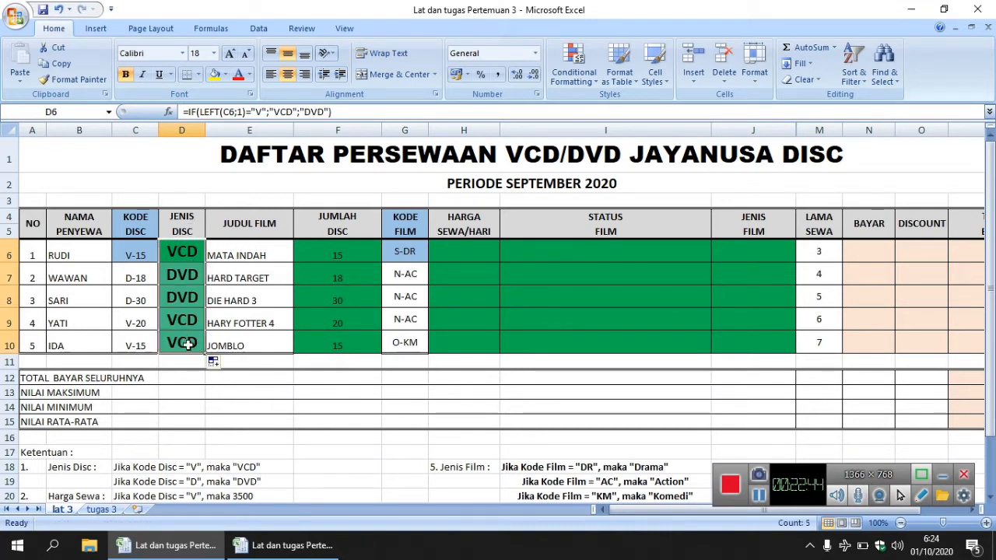
Select the first Harga Sewa/Hari cell, H6.
left_click(478, 248)
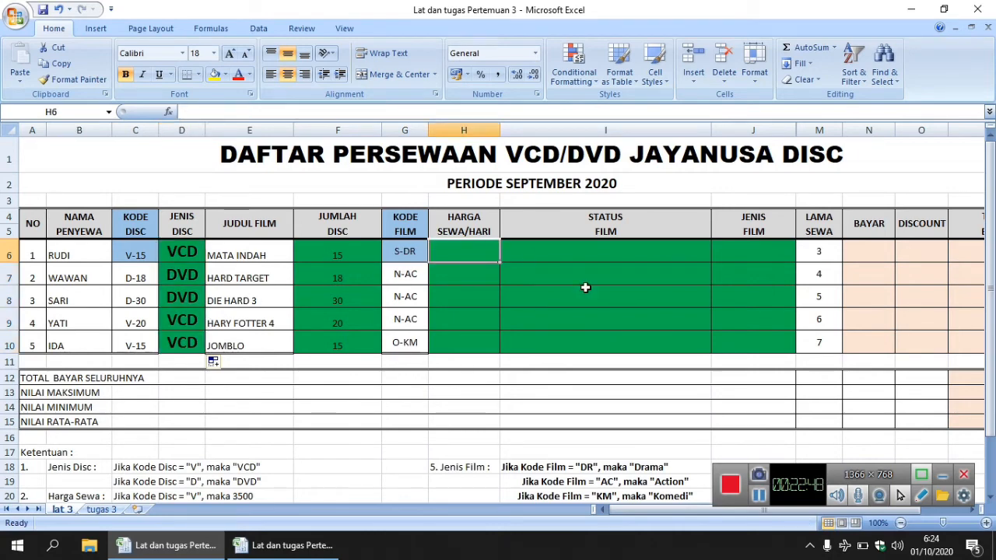
Start an IF formula in H6 that tests whether the first character of C6, taken with LEFT, equals "V".
scroll(990, 296, "down", 1)
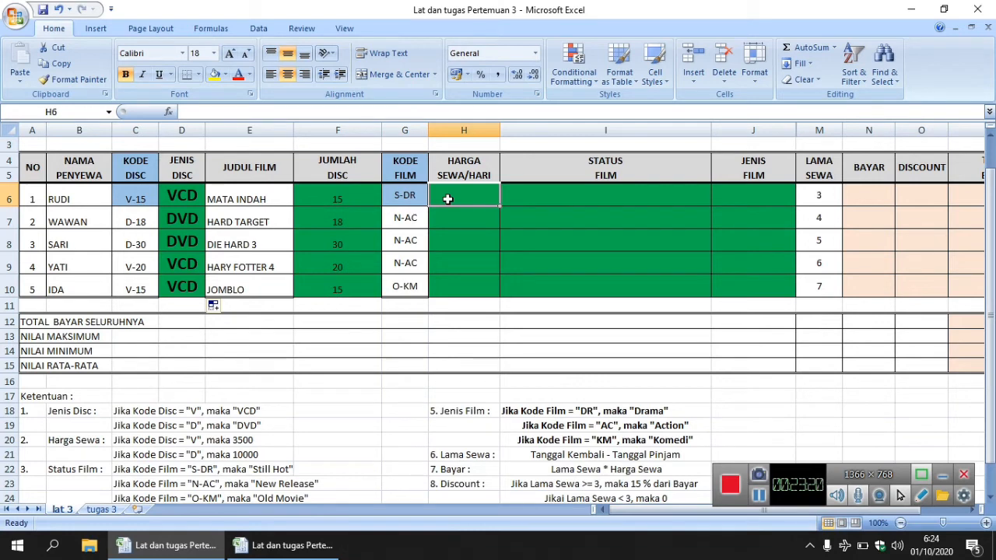
left_click(371, 108)
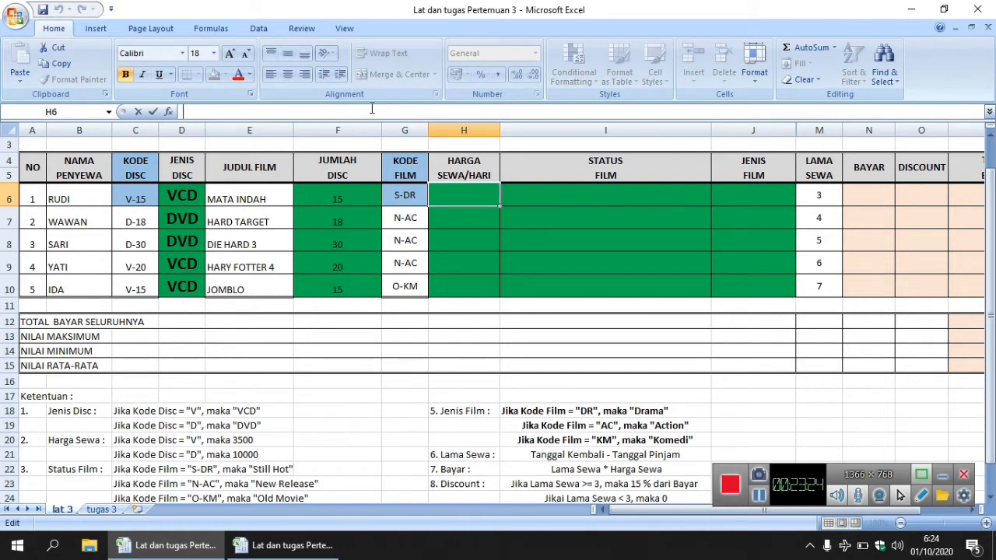
type("=i")
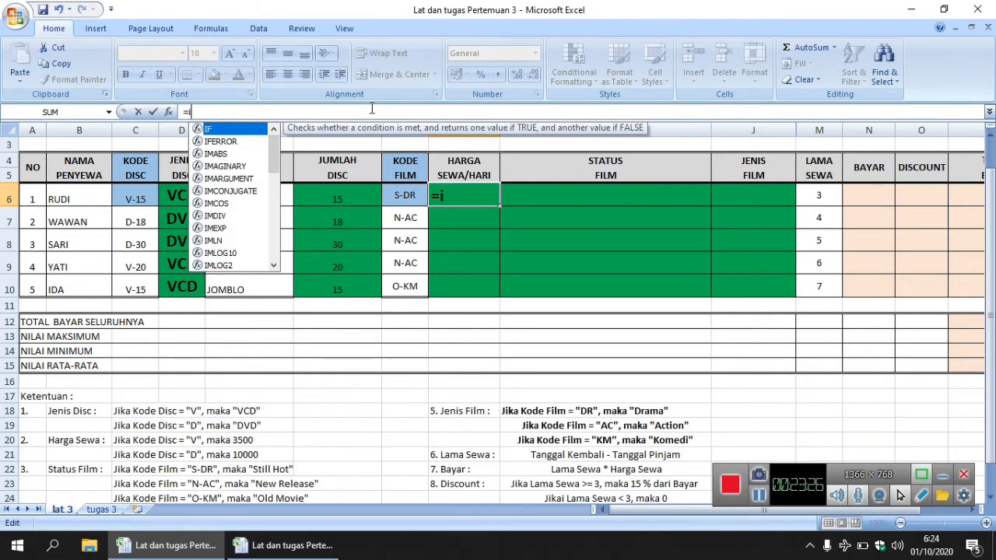
type("f(")
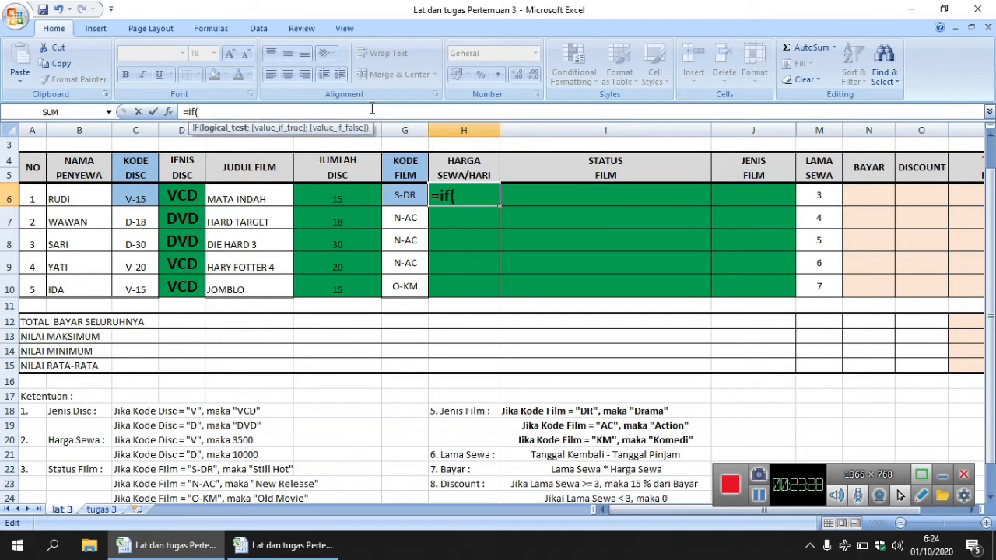
type("left(")
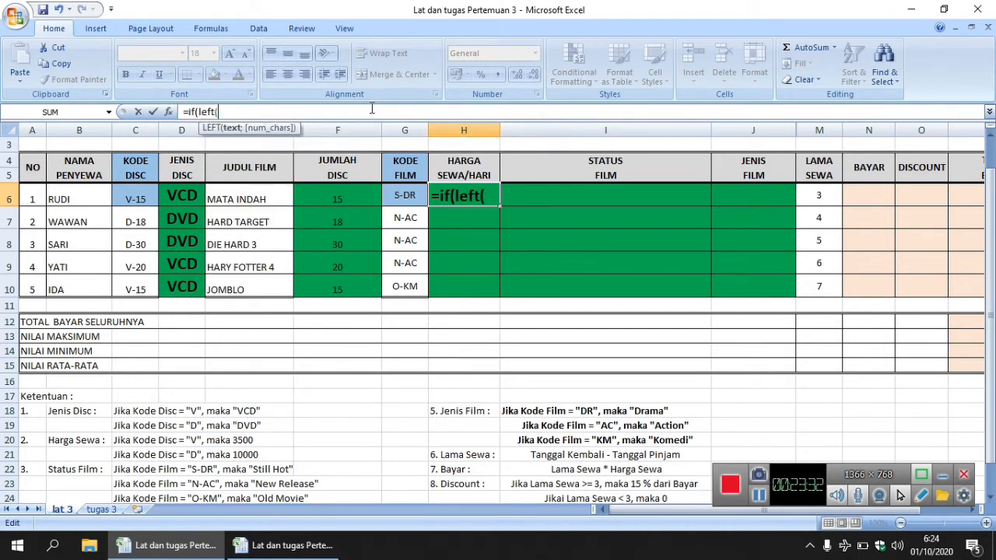
left_click(139, 201)
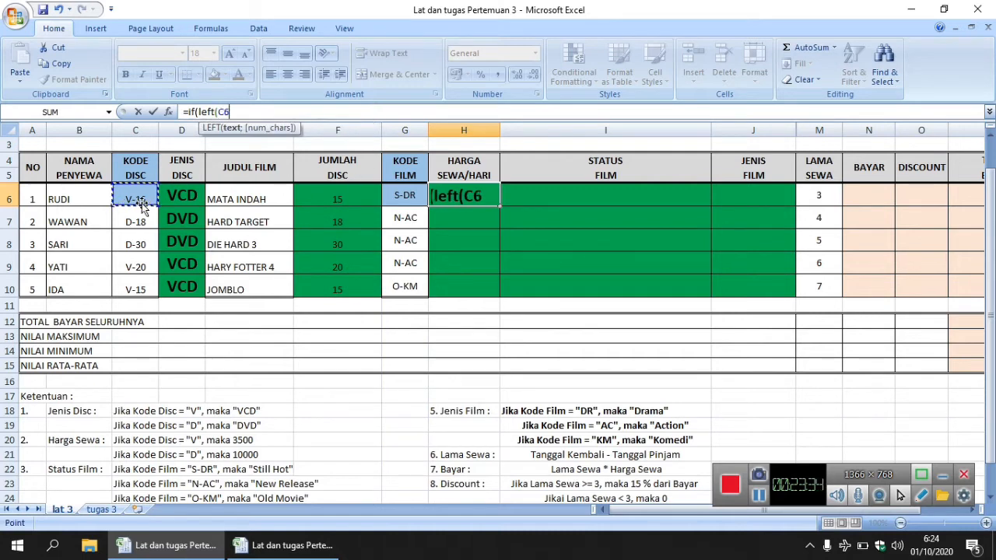
type(";")
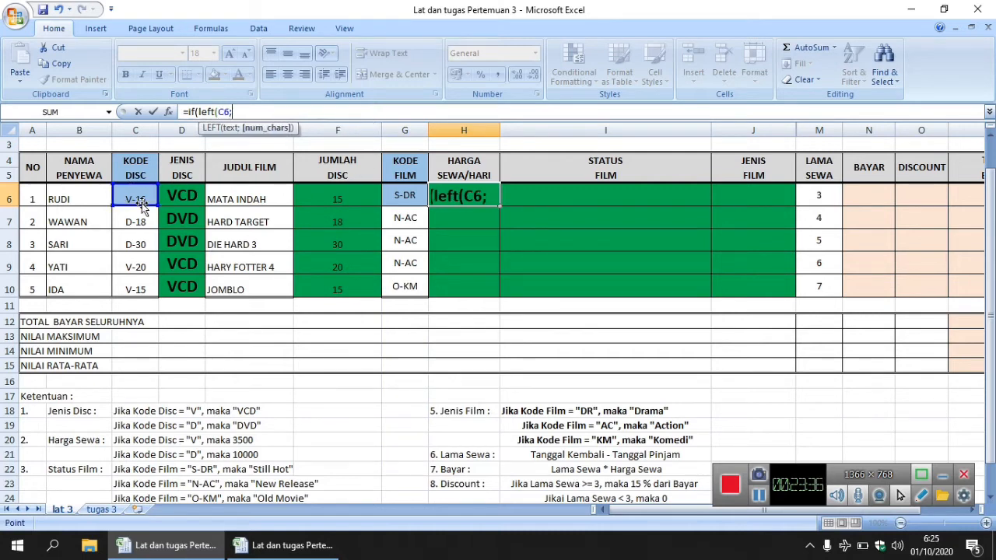
type("1)")
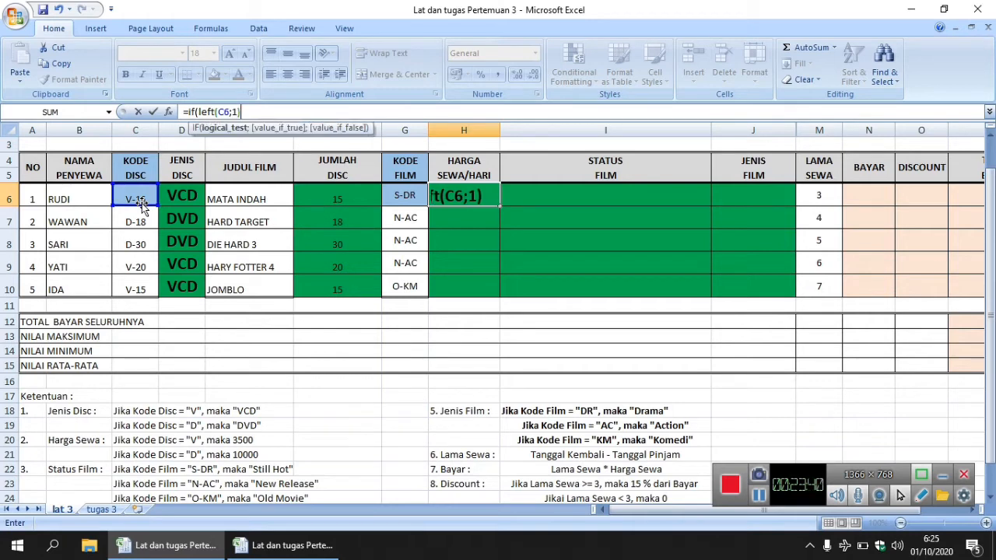
type("=\"V\"")
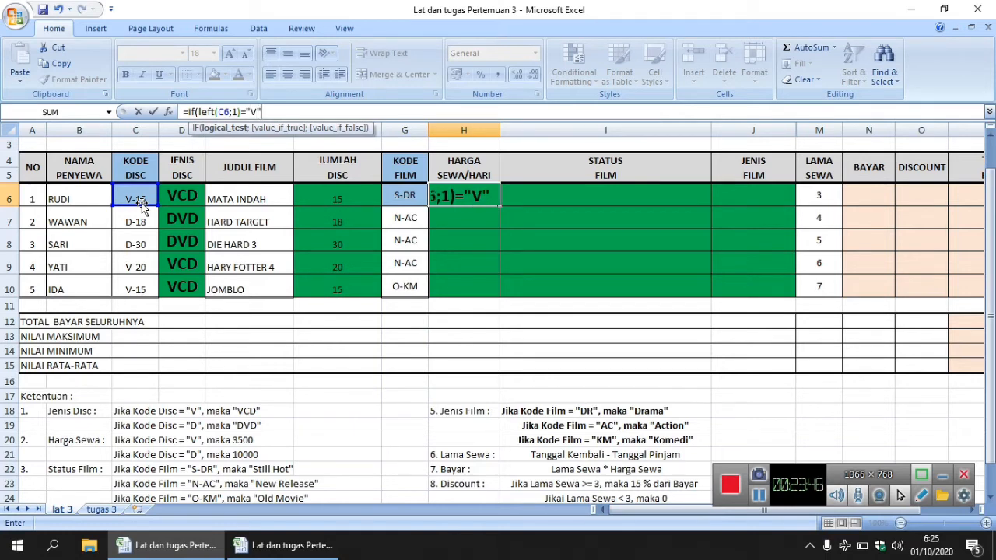
Complete the H6 formula with 3500 if true and 10000 if false, and fill it down to H10.
type(";")
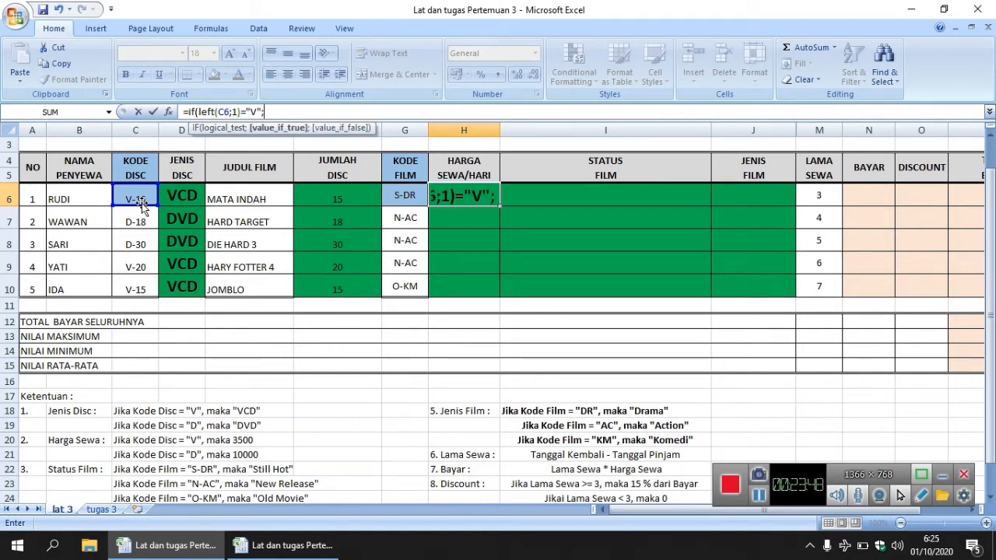
type("3500")
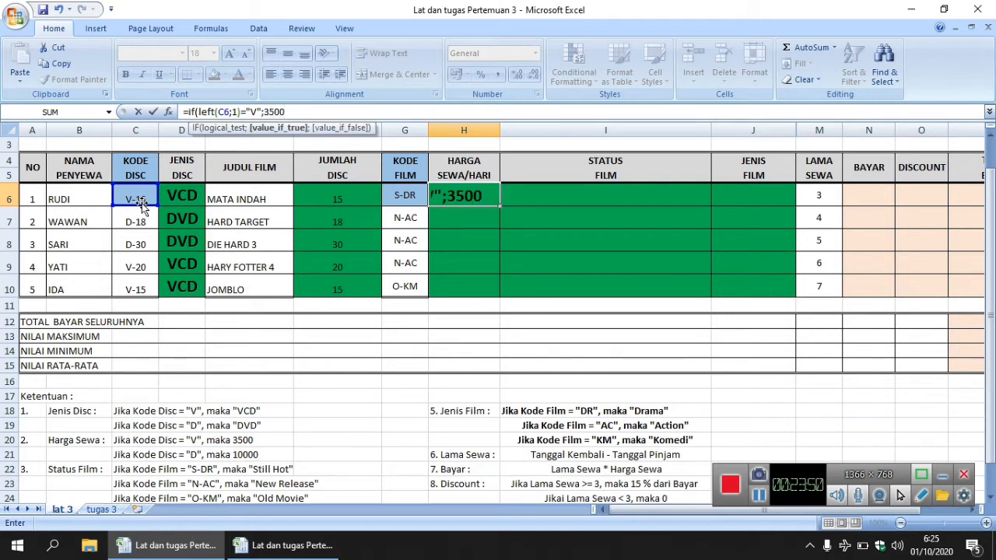
type(";")
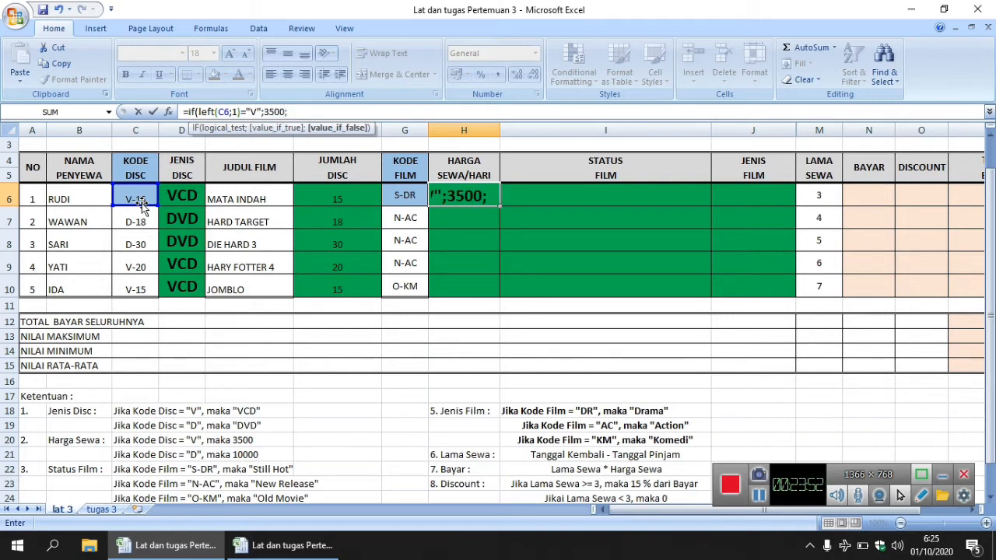
type("10000")
key("Return")
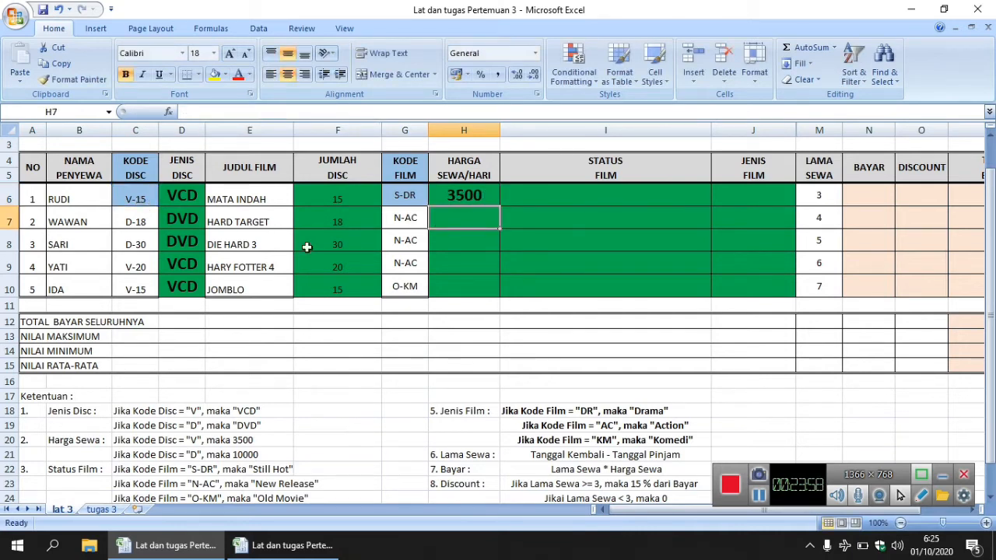
left_click(449, 196)
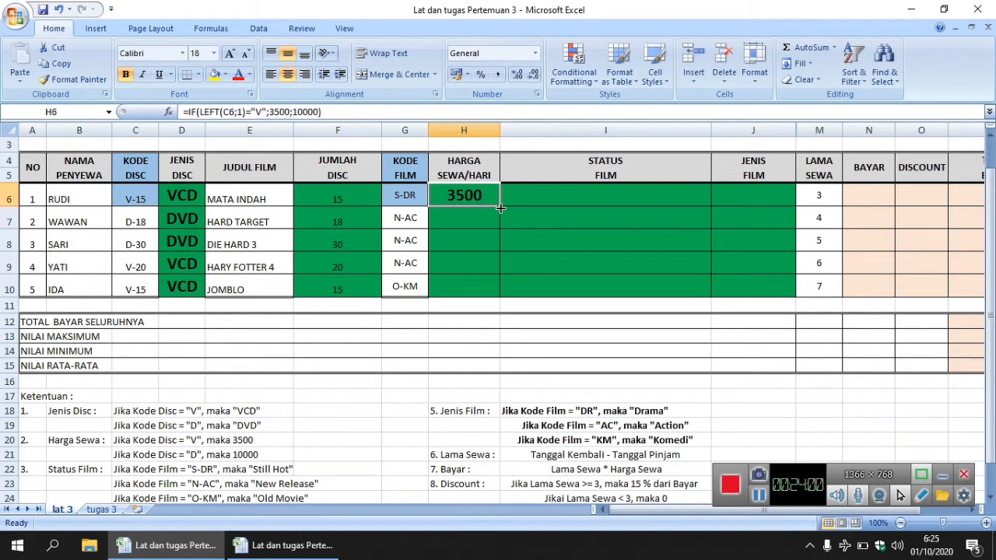
left_click_drag(500, 208, 500, 298)
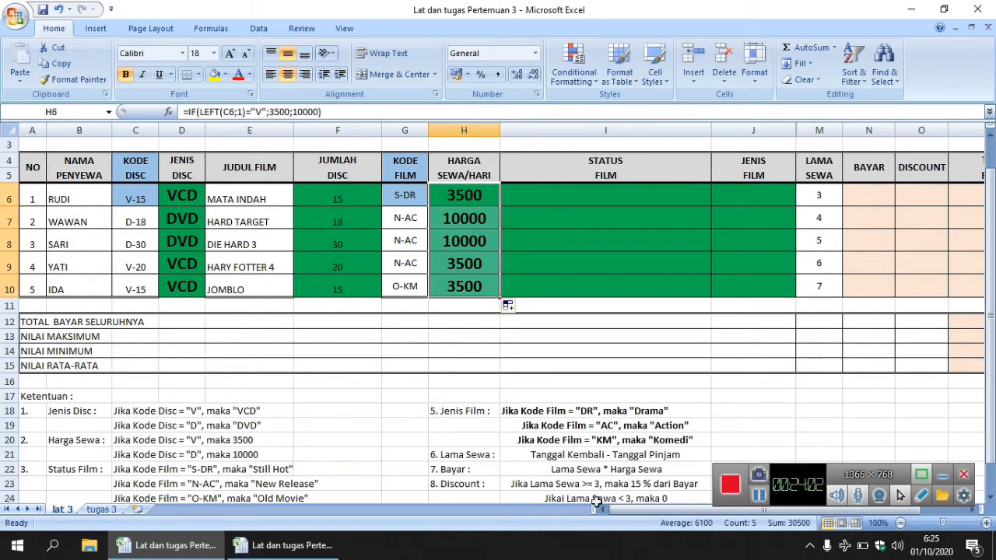
Start an IF formula in I6 that returns "still hot" when G6 equals "S-DR".
left_click_drag(614, 510, 635, 509)
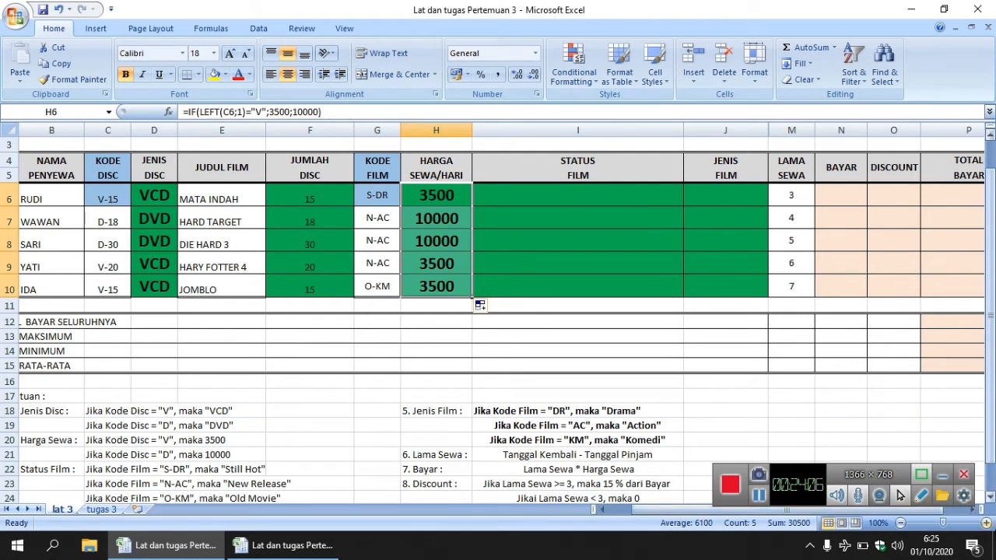
left_click(989, 499)
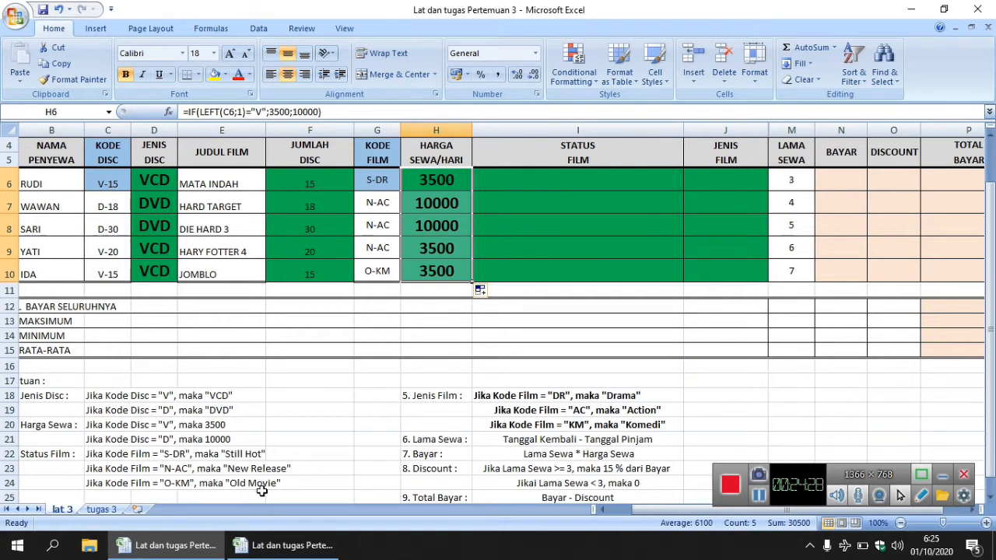
left_click(548, 183)
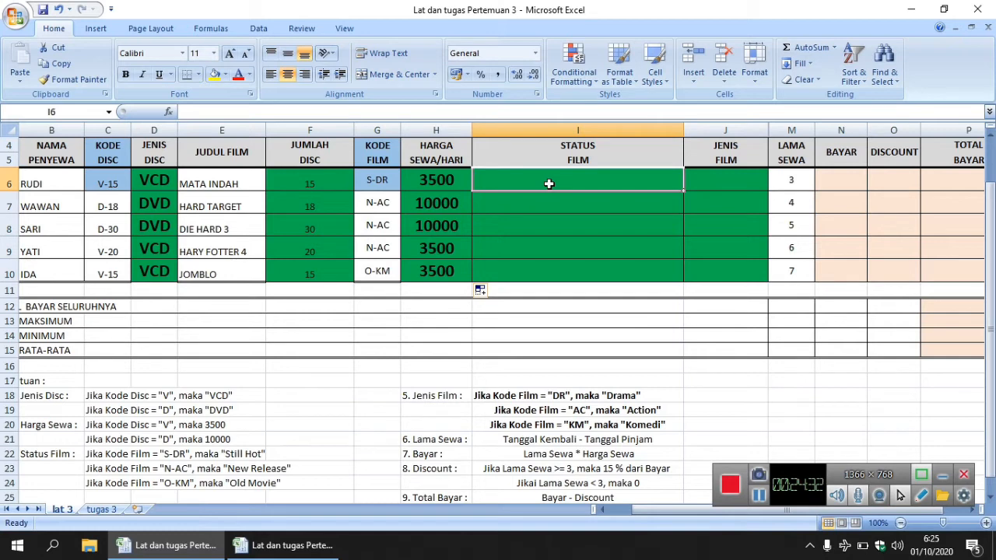
left_click(428, 109)
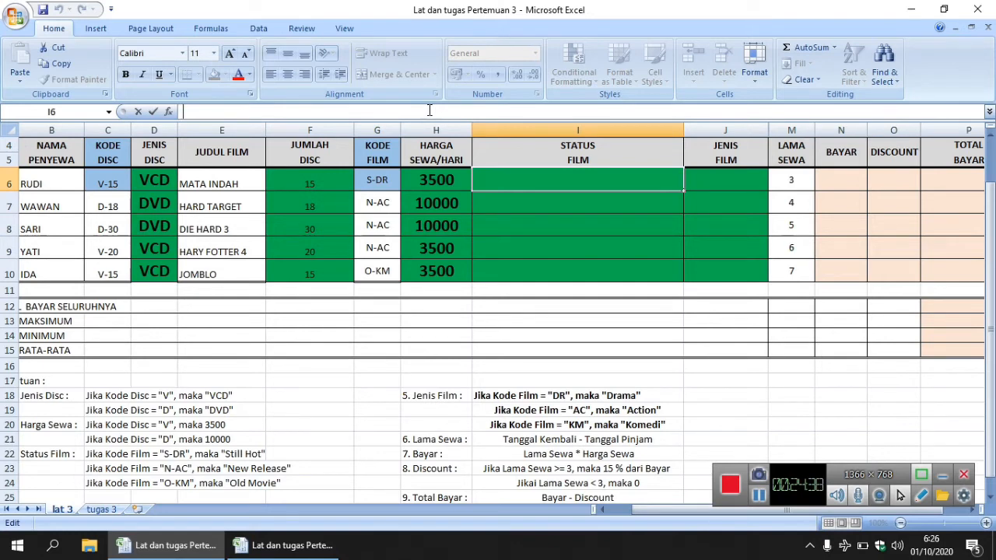
type("=if")
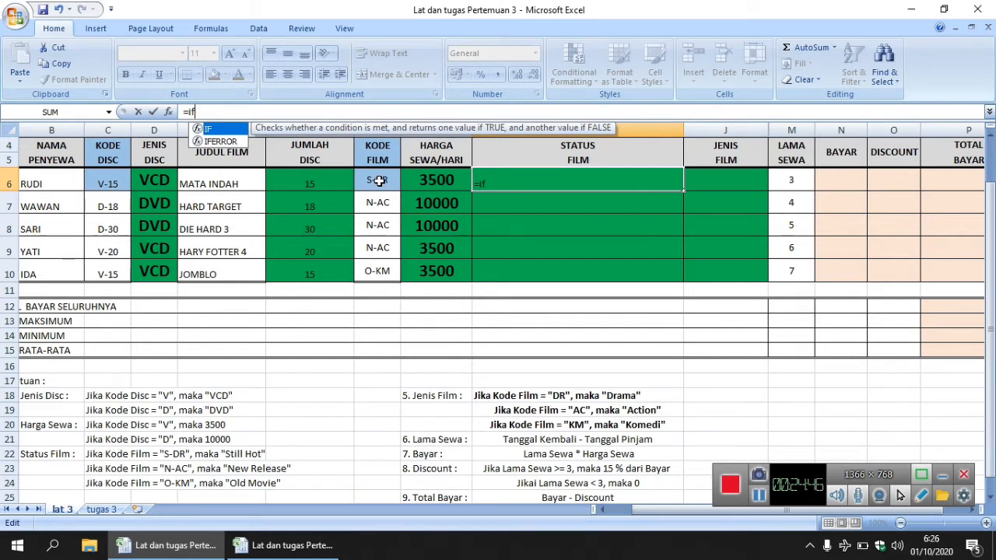
type("(")
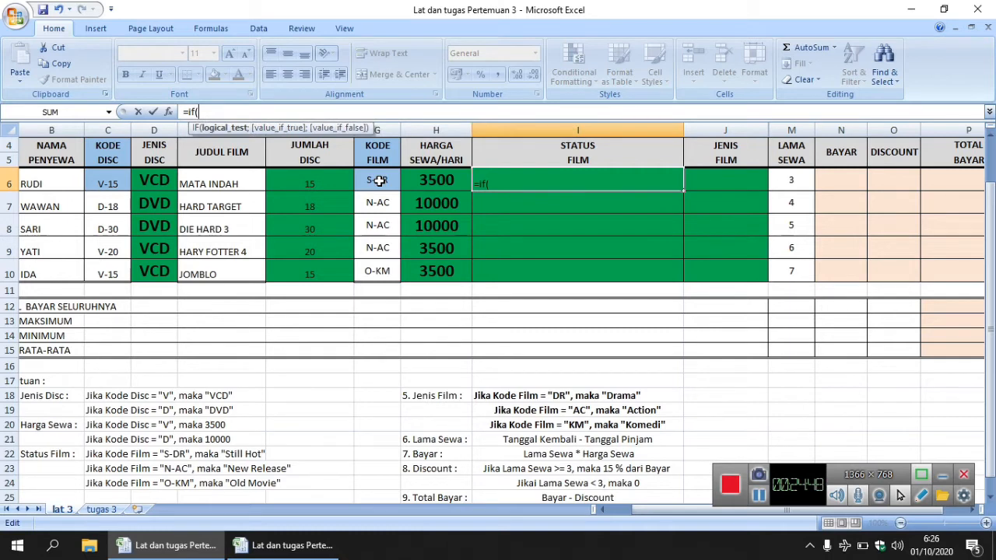
left_click(379, 180)
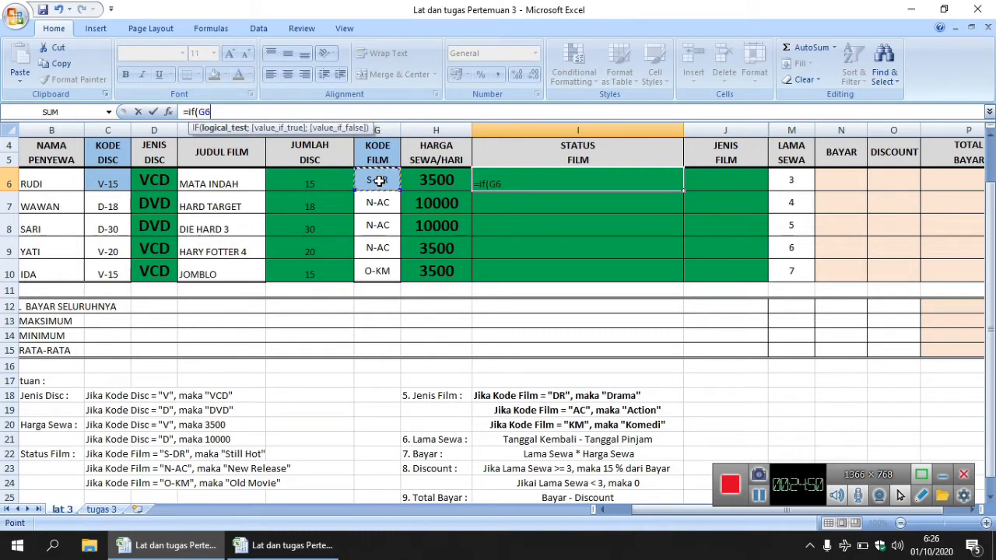
type("=\"S-D")
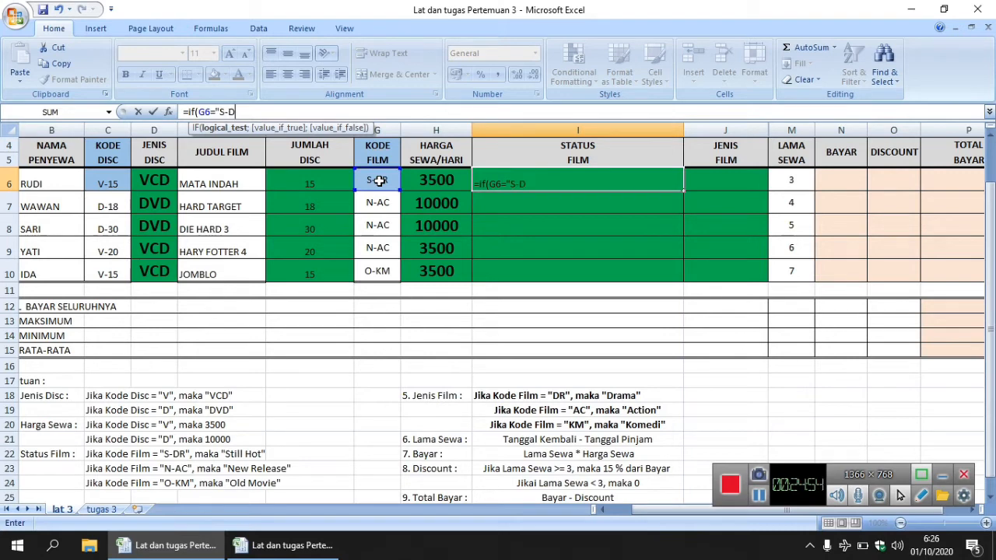
type("R\";")
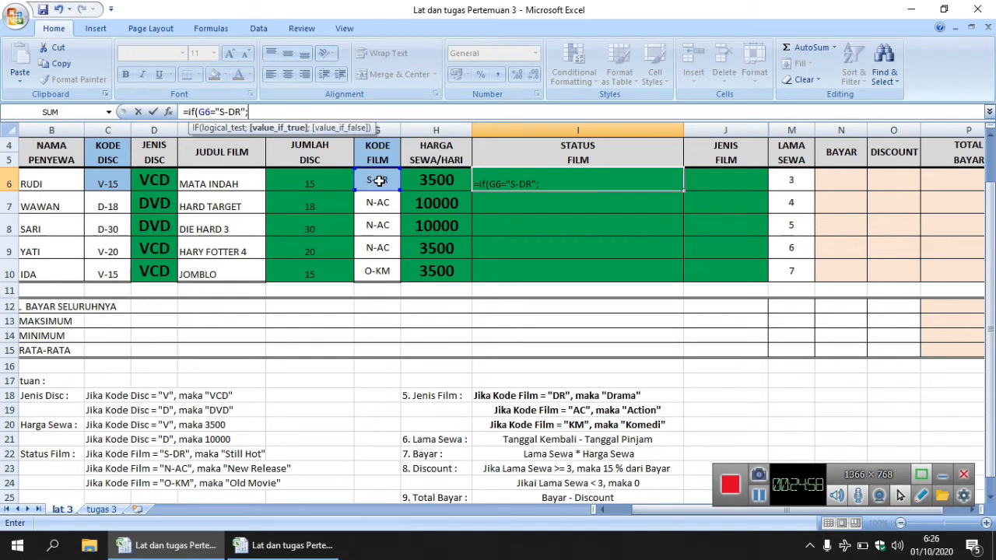
type("\"still hoy")
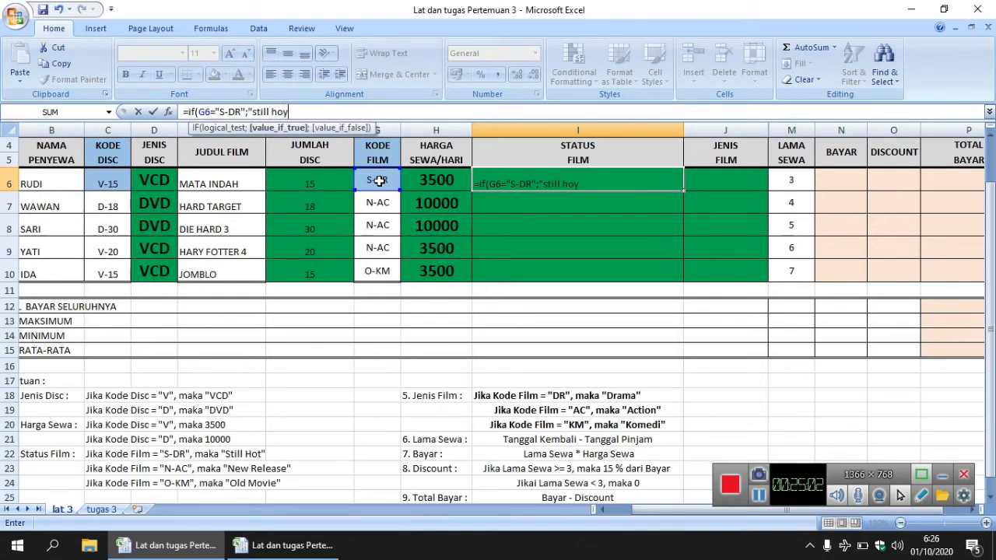
key("BackSpace")
type("t\";")
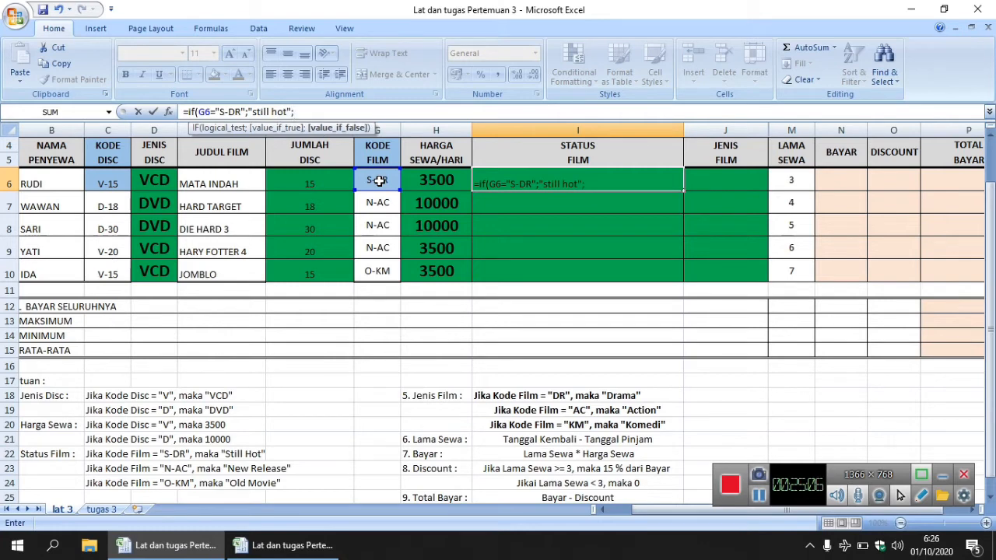
Nest a second IF in the I6 formula that returns "New Release" when G6 equals "N-AC".
type("if")
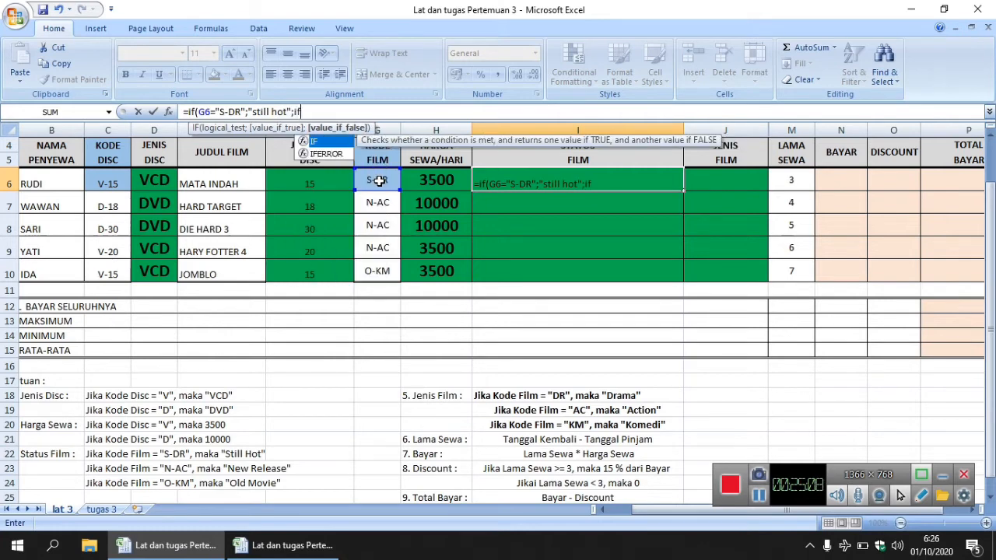
type("(")
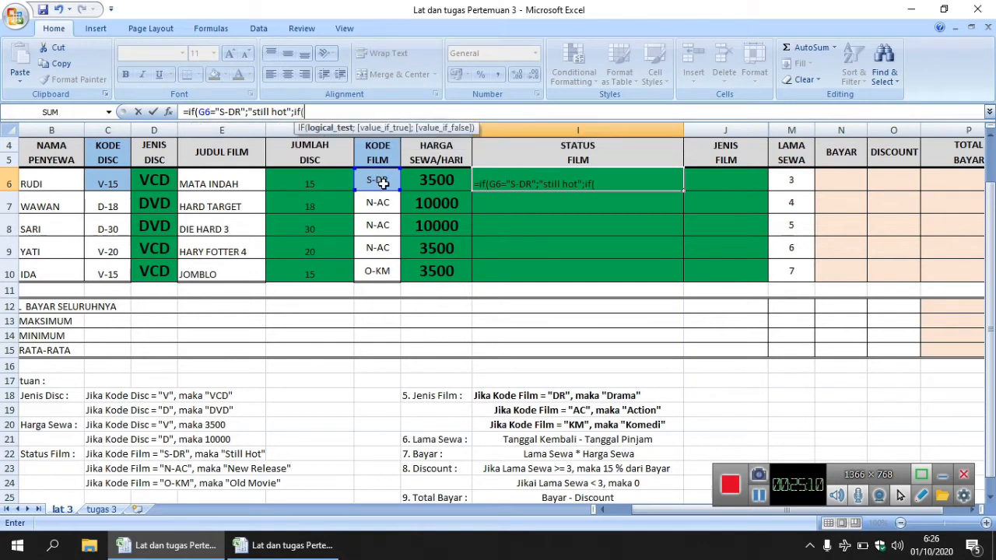
left_click(381, 181)
type("=\"N-AC")
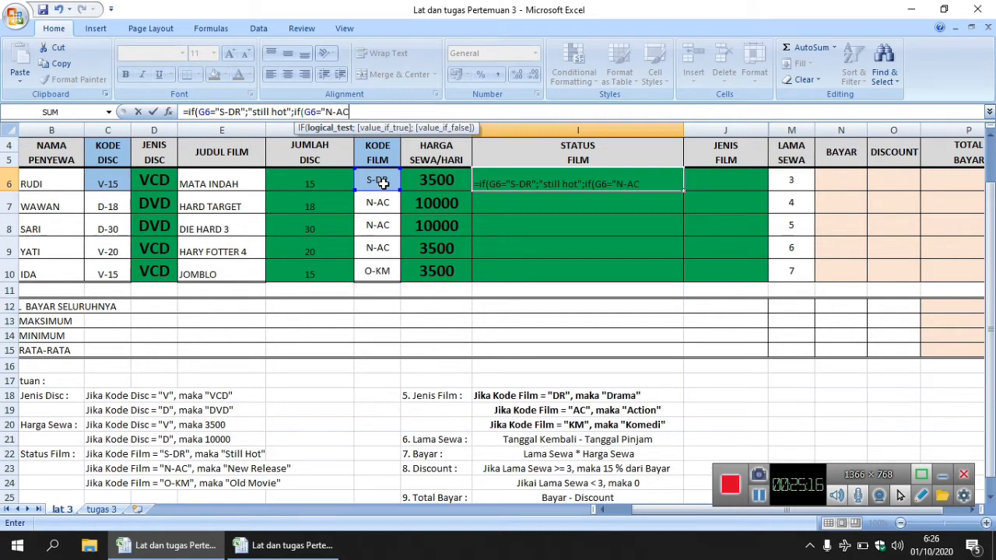
type("\";\"")
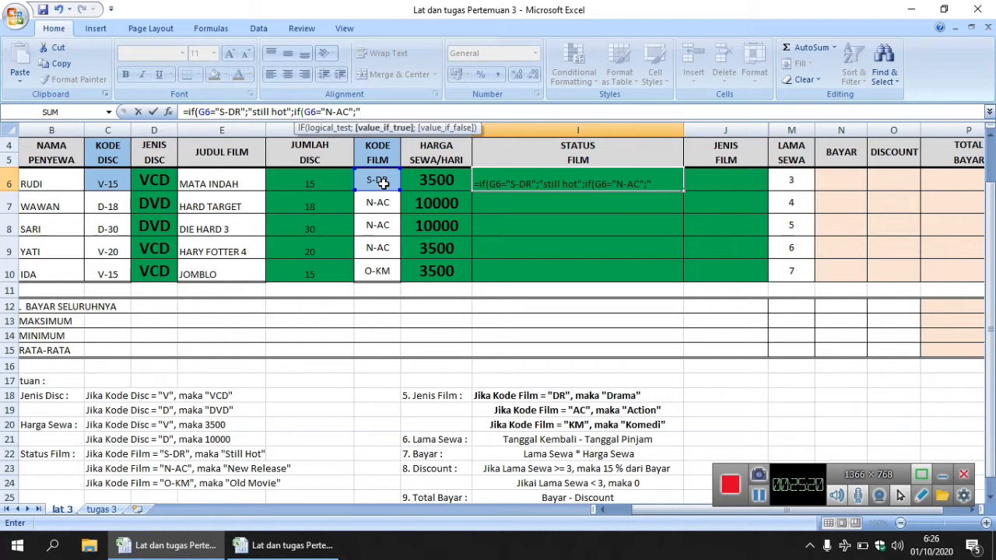
type("New Rea")
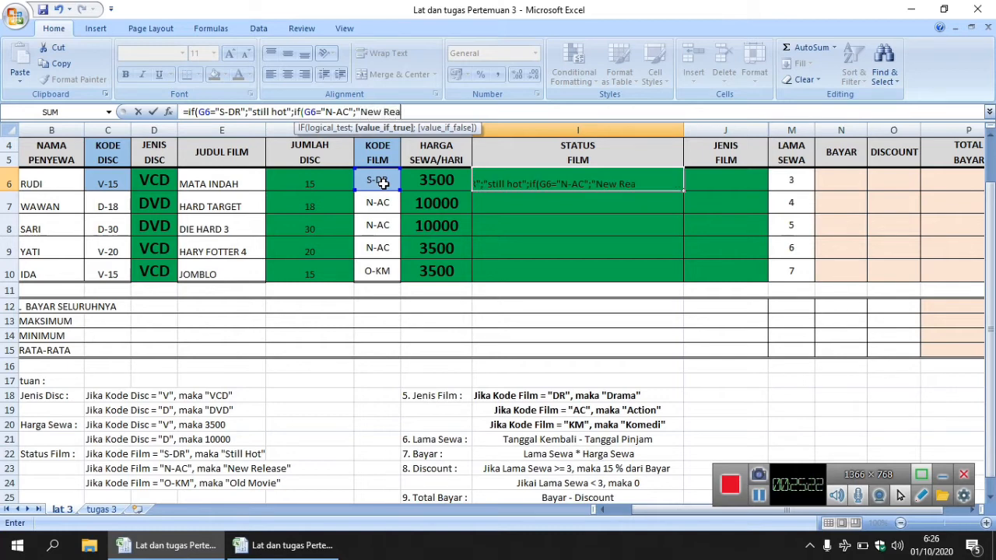
type("lase")
key("BackSpace")
key("BackSpace")
key("BackSpace")
key("BackSpace")
key("BackSpace")
type("lease\";")
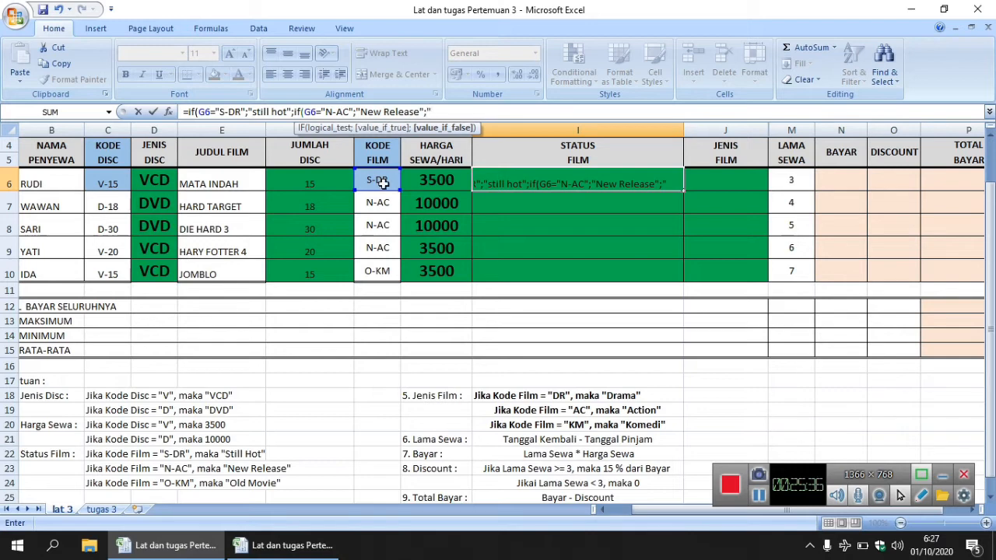
Finish the I6 formula with "Old movie" as the nested IF's false value, close both functions and enter it.
type("\"o")
type("l")
type("d mo")
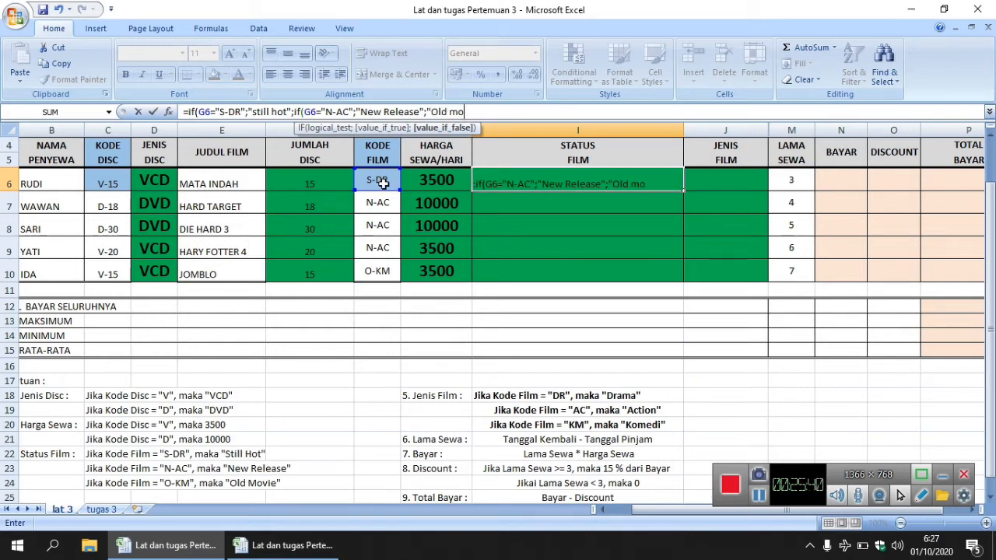
type("vie\"))")
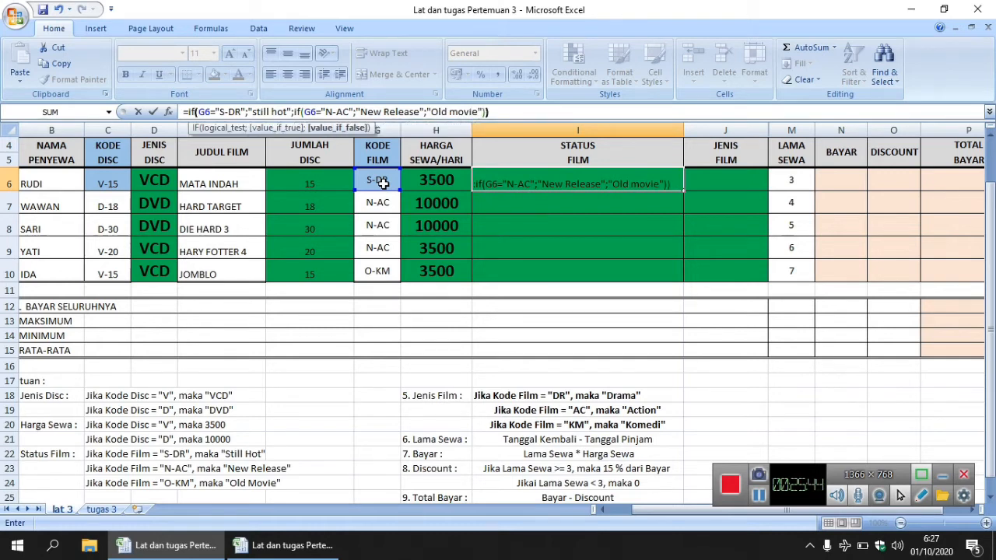
key("Return")
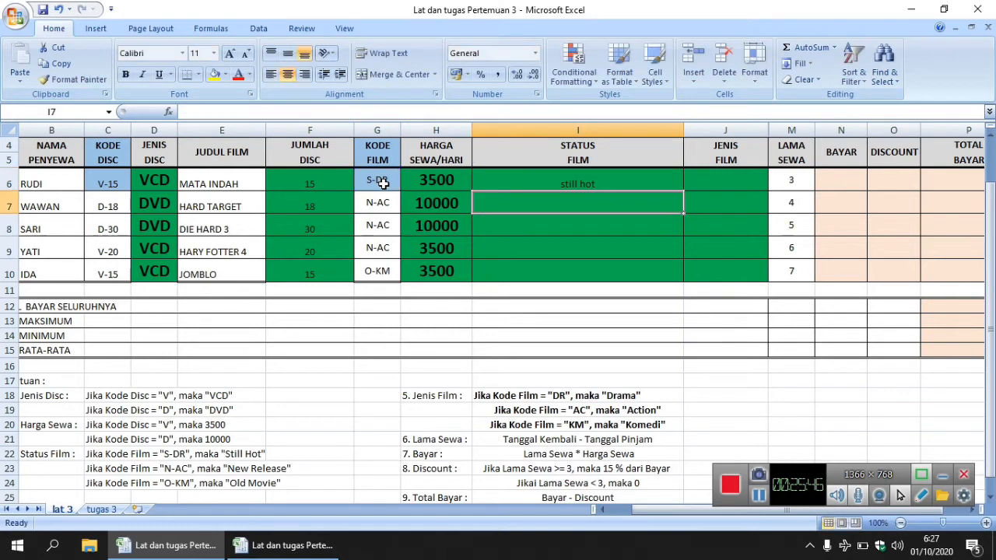
Fill the film status formula in I6 down to I10.
left_click(567, 185)
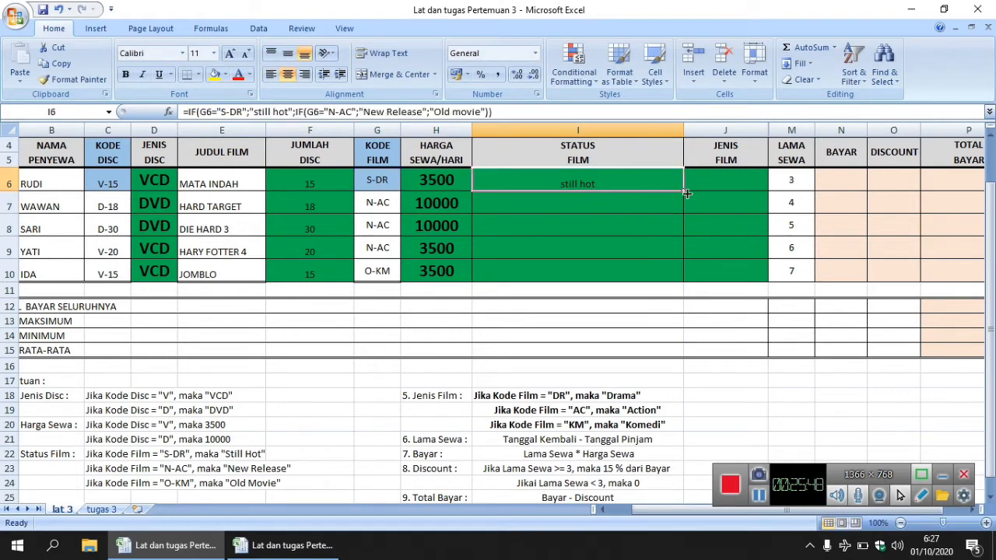
left_click_drag(681, 190, 682, 282)
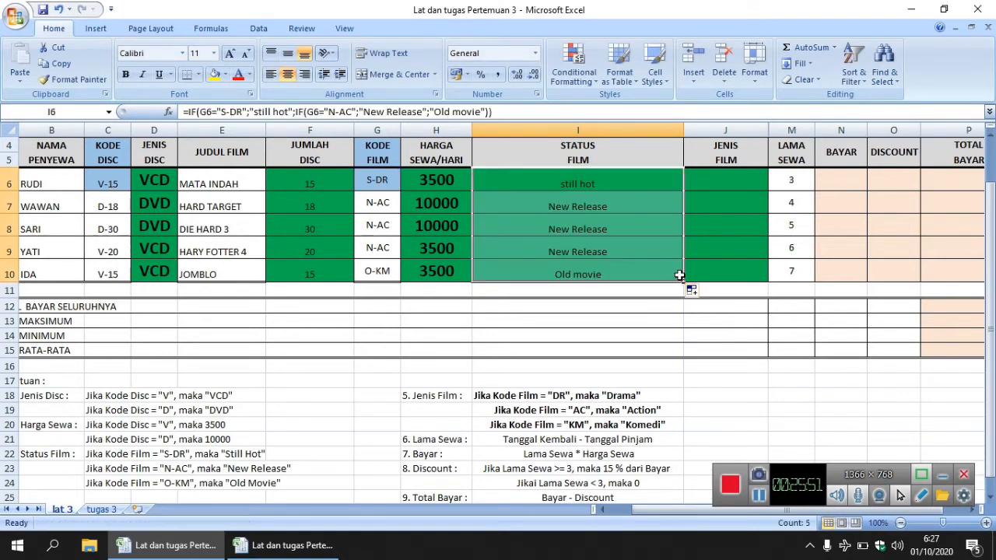
Start an IF formula in J6 whose logical test extracts the last two characters of G6 with RIGHT.
left_click(710, 186)
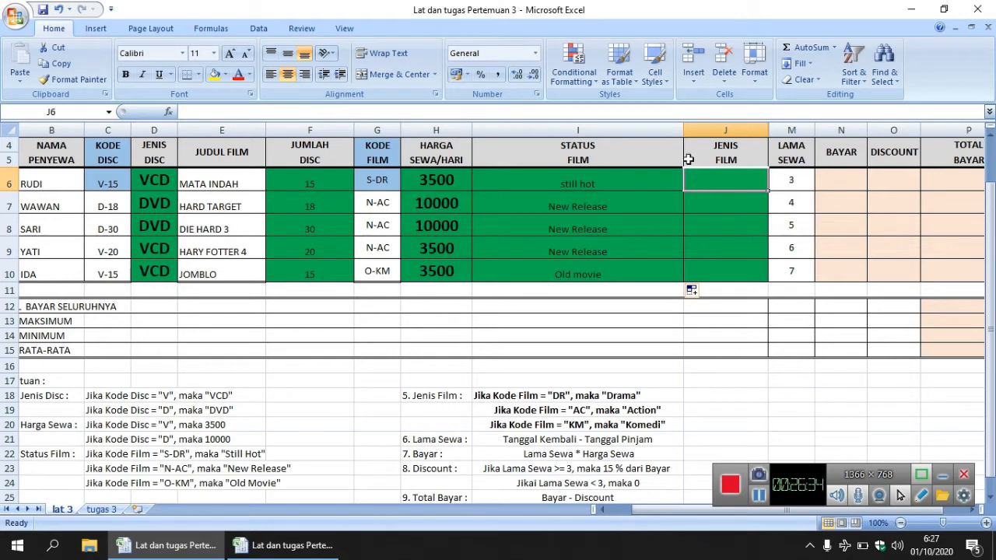
left_click(659, 112)
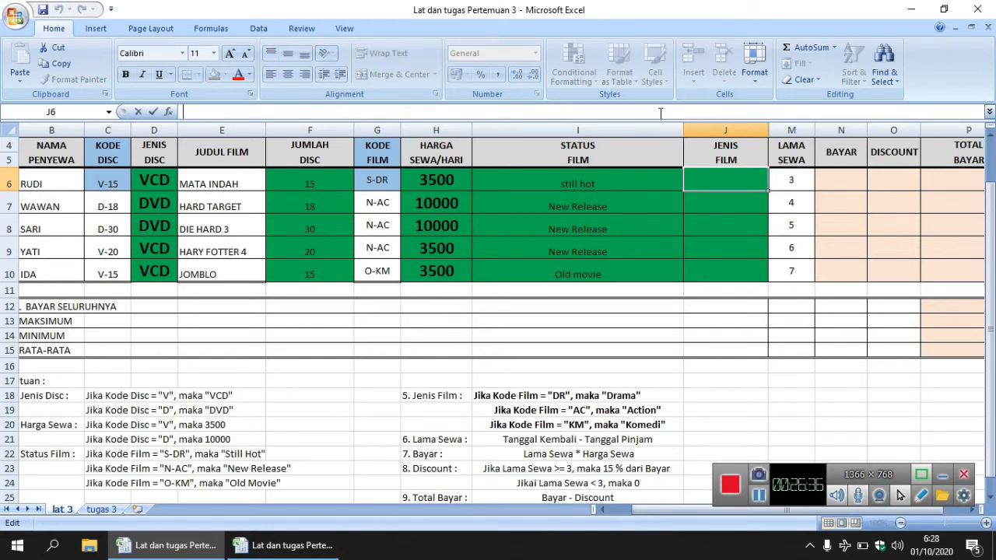
type("=")
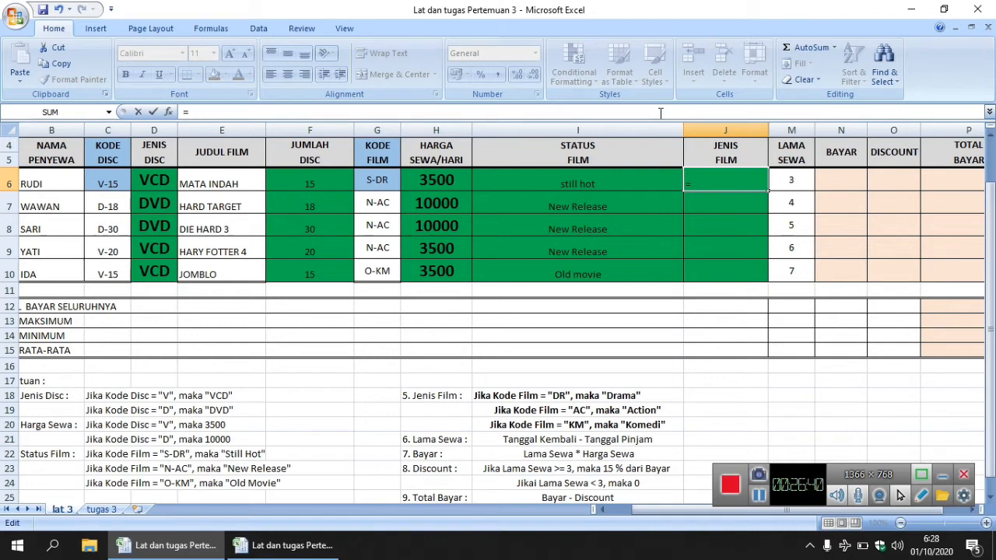
type("if(")
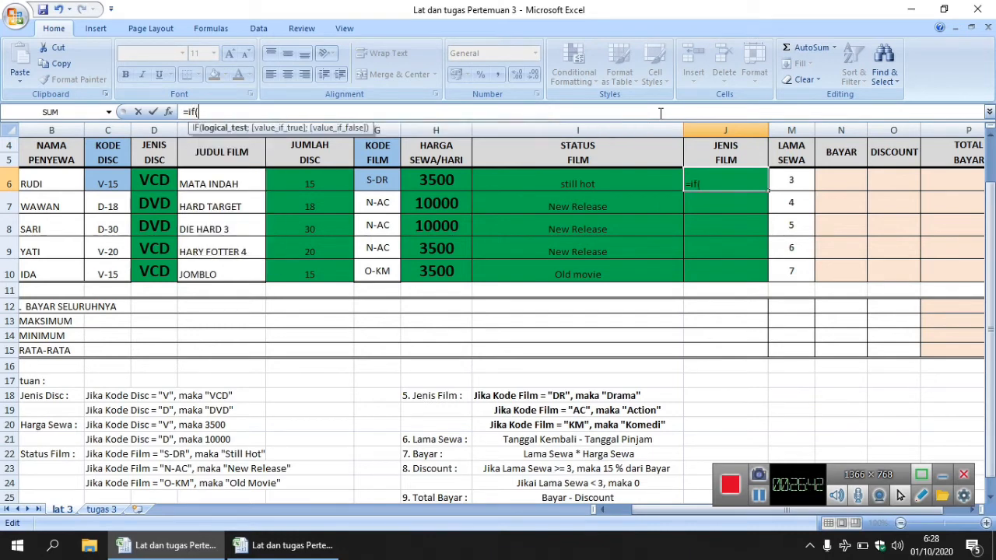
type("rig")
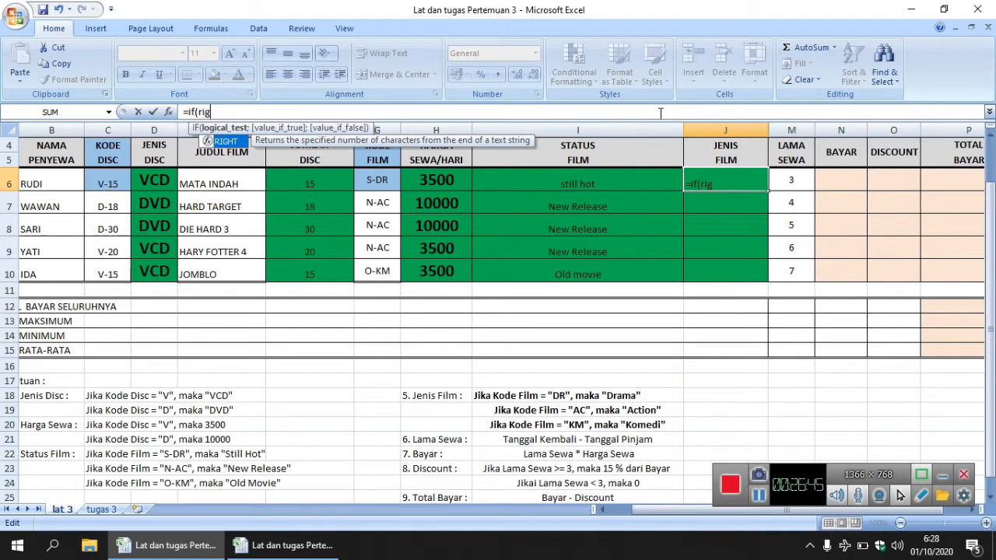
key("Tab")
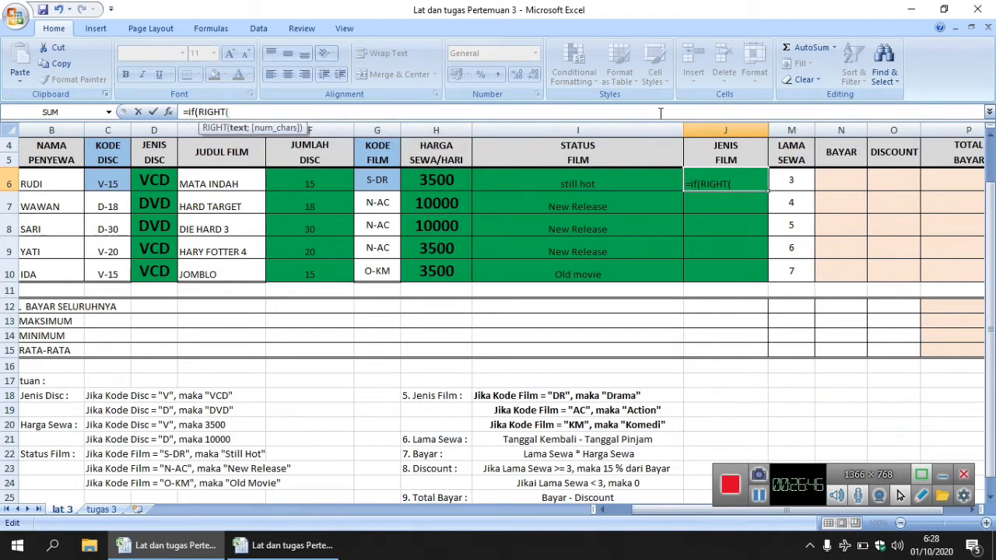
left_click(387, 174)
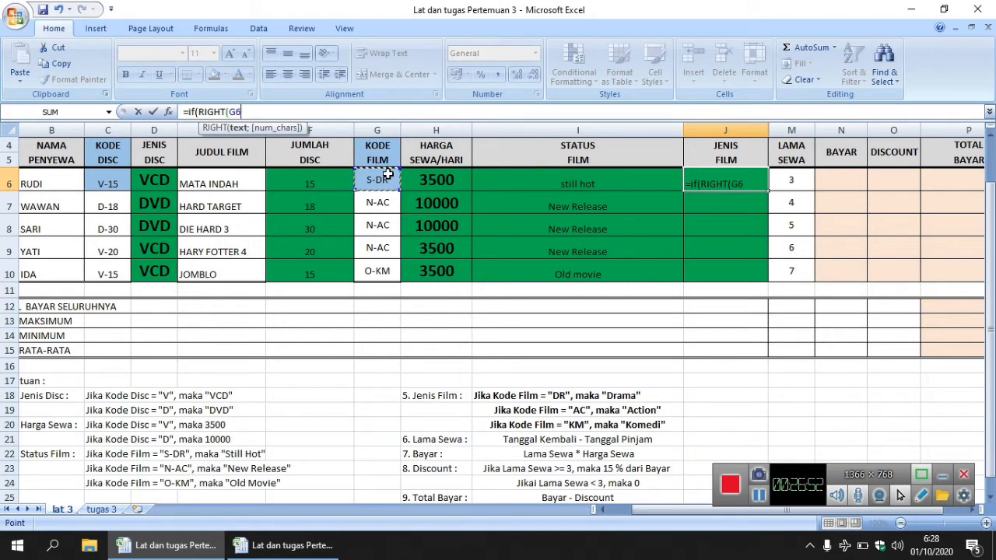
type(";")
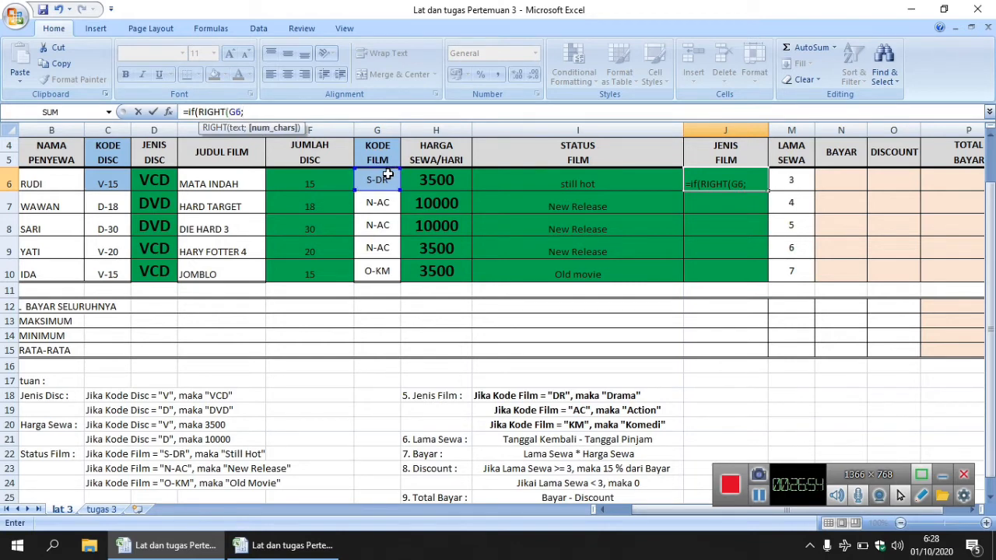
type("2)")
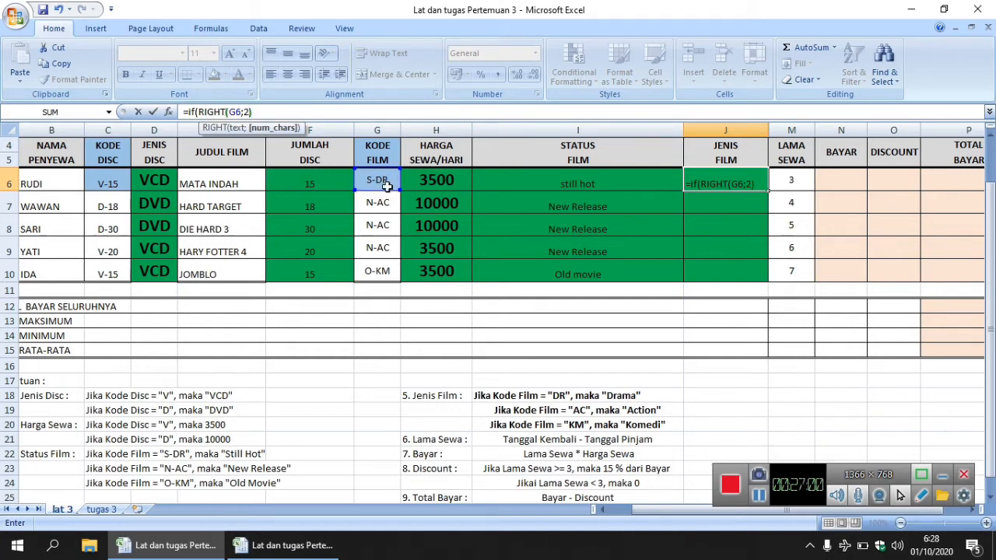
Compare the RIGHT result in the J6 formula with "DR" and return "Drama" when it matches.
type("=")
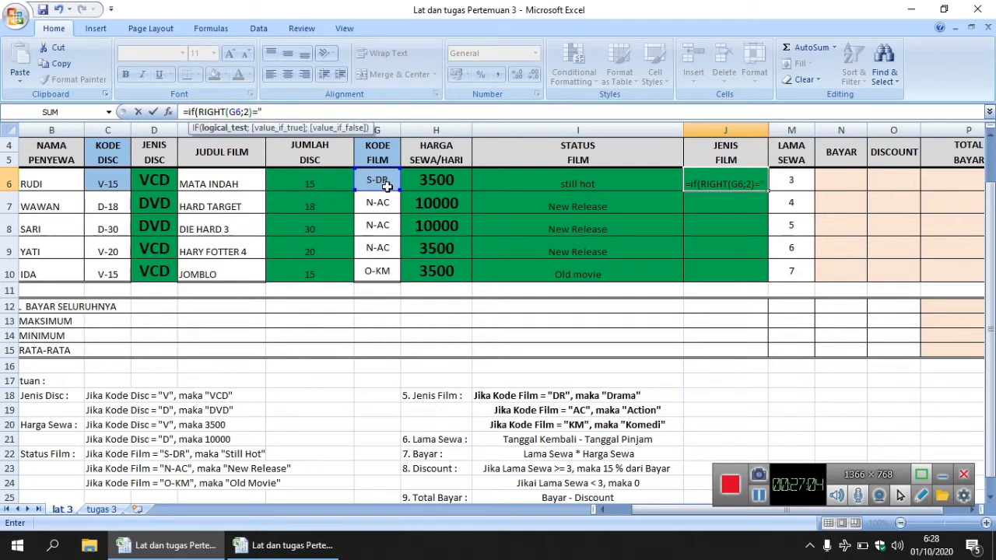
type("\"DR\";")
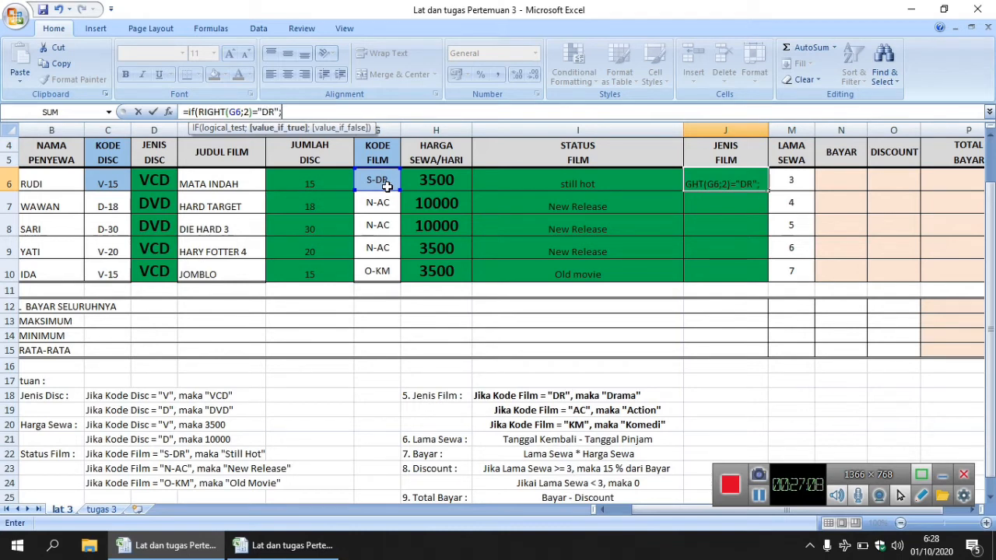
type("\"Drama")
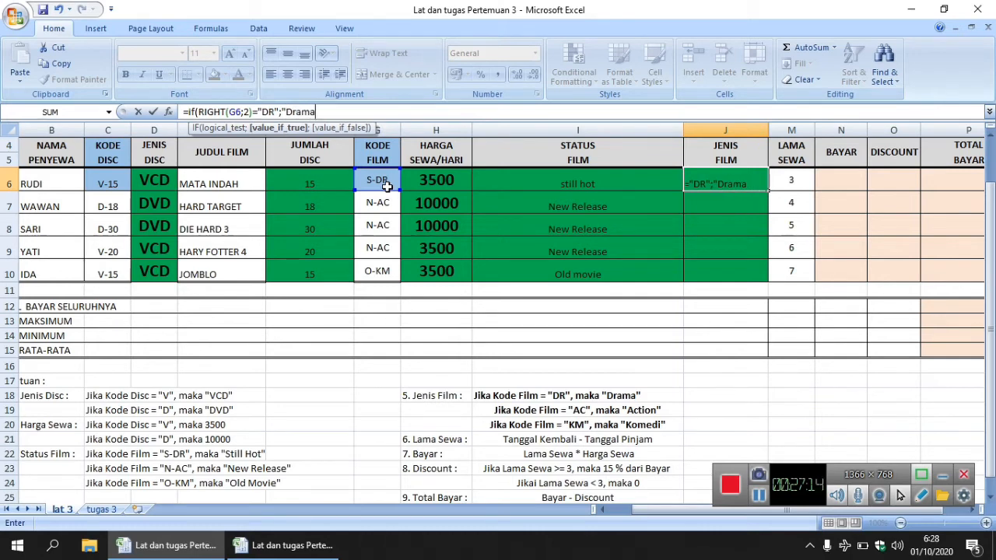
type("\";")
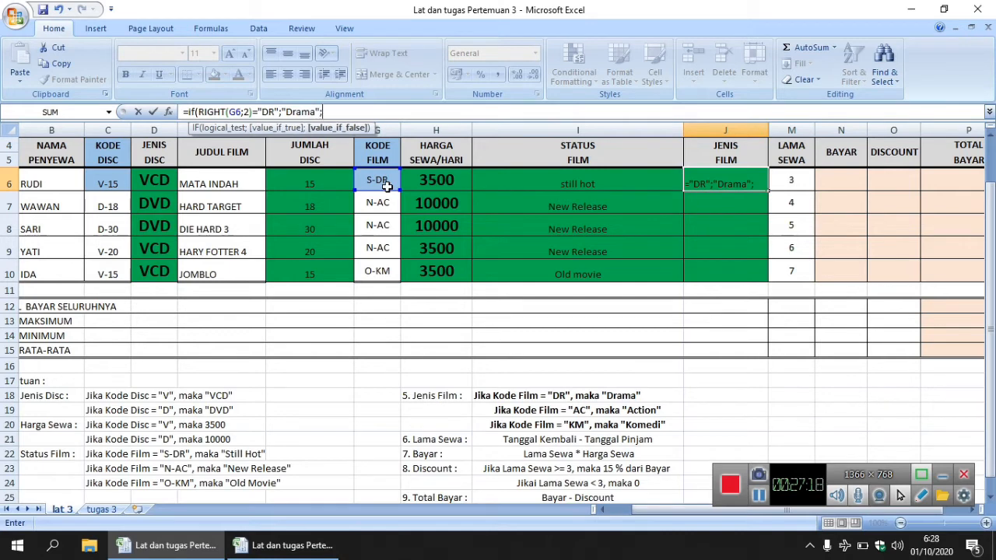
Nest a second IF in the J6 formula that returns "Action" when RIGHT(G6;2) equals "AC".
type("IF")
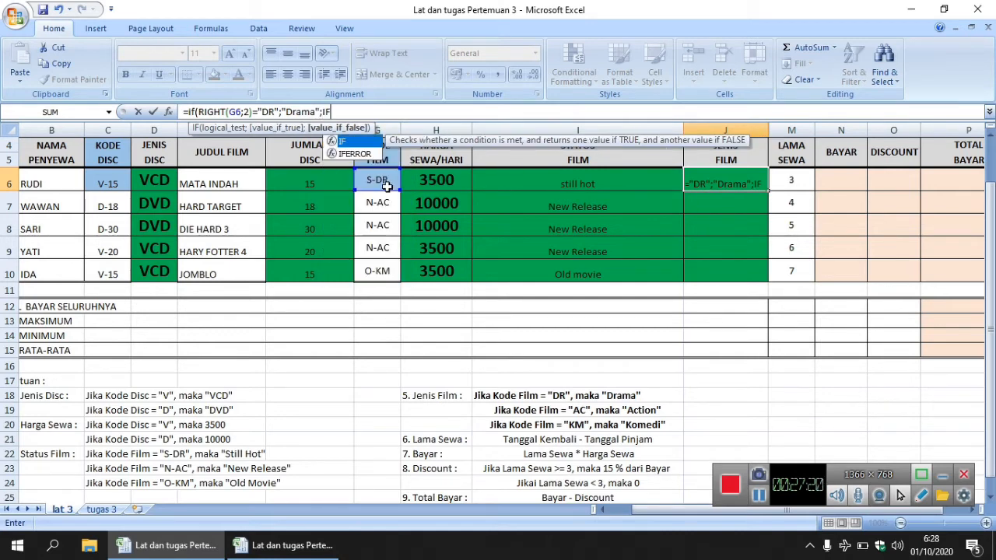
type("(rigt")
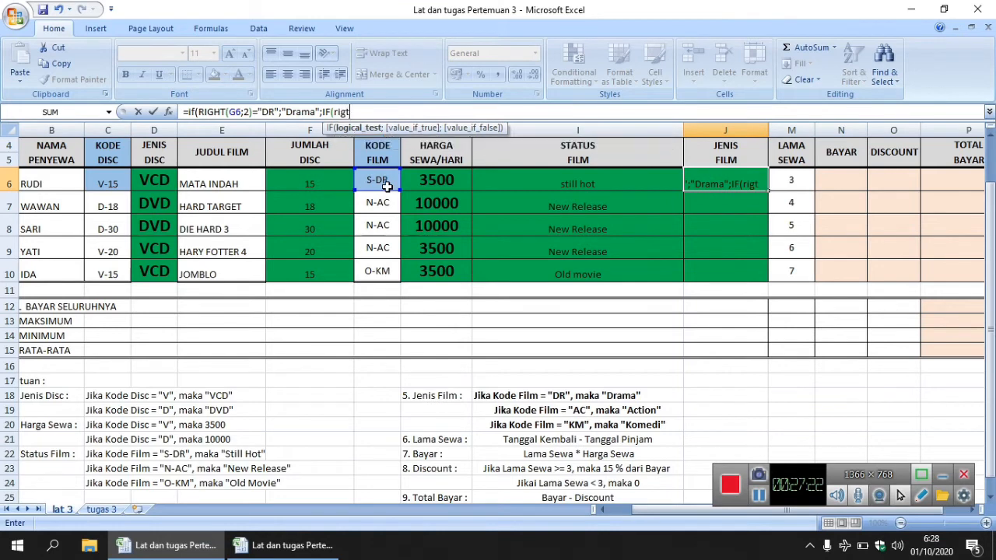
key("BackSpace")
type("h")
key("Tab")
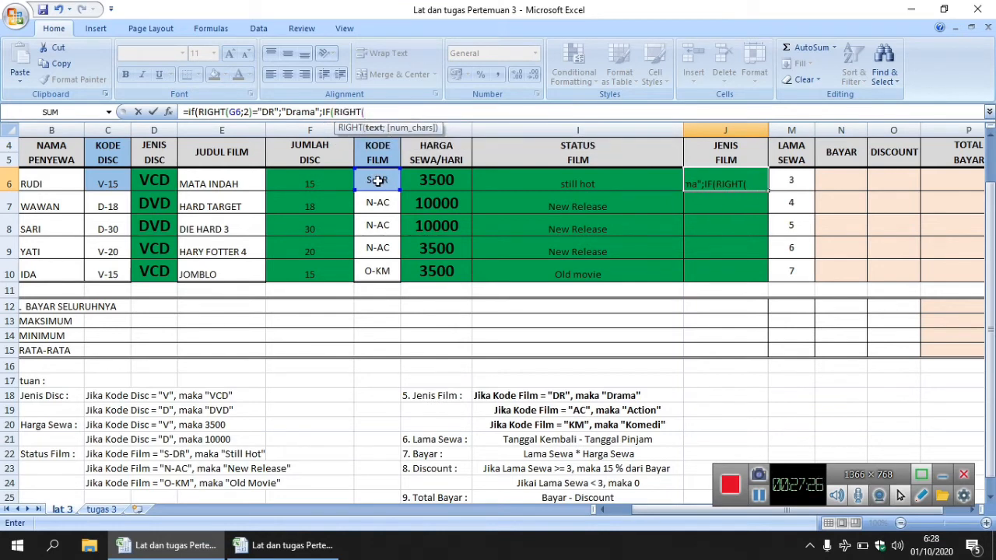
left_click(377, 180)
type(";2)")
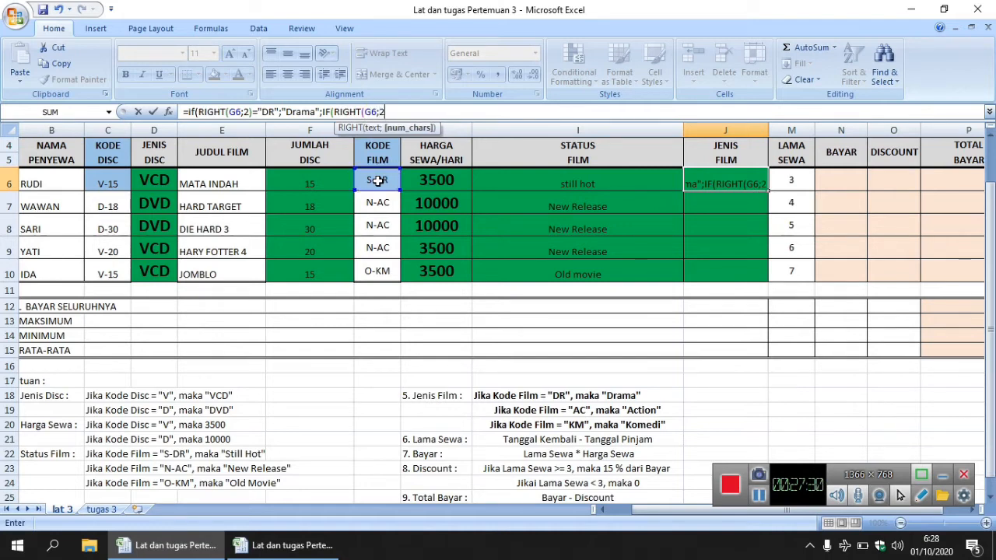
type("=\"")
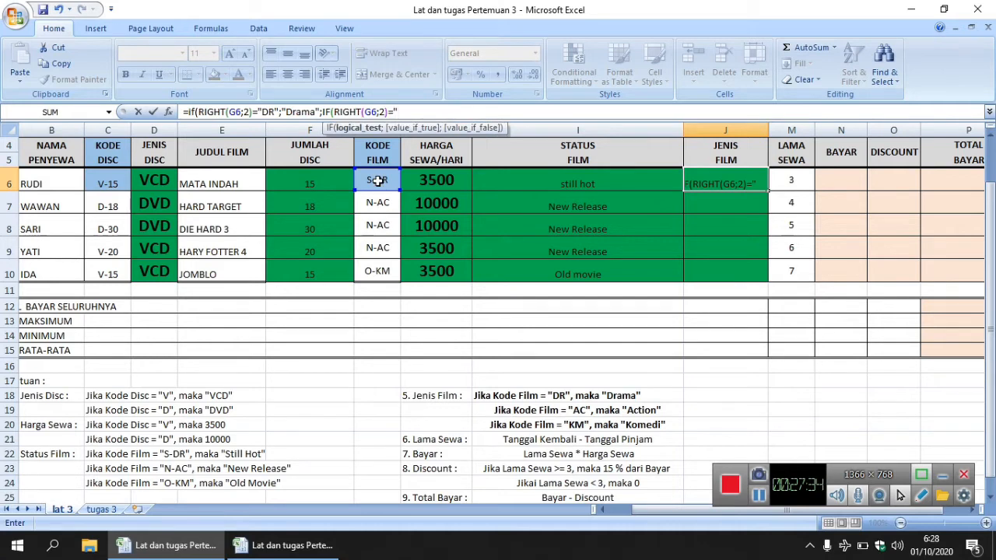
type("AC\";\"")
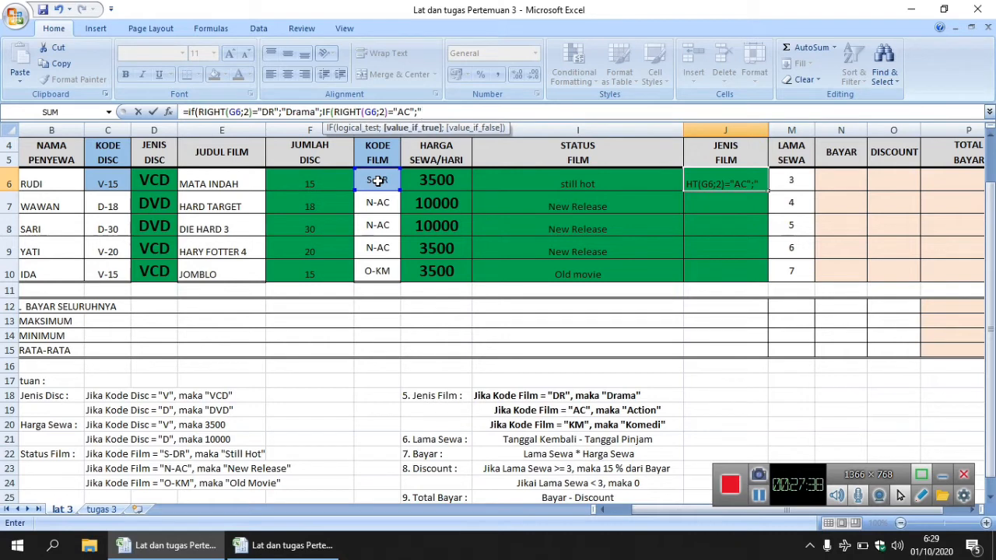
type("Action\";")
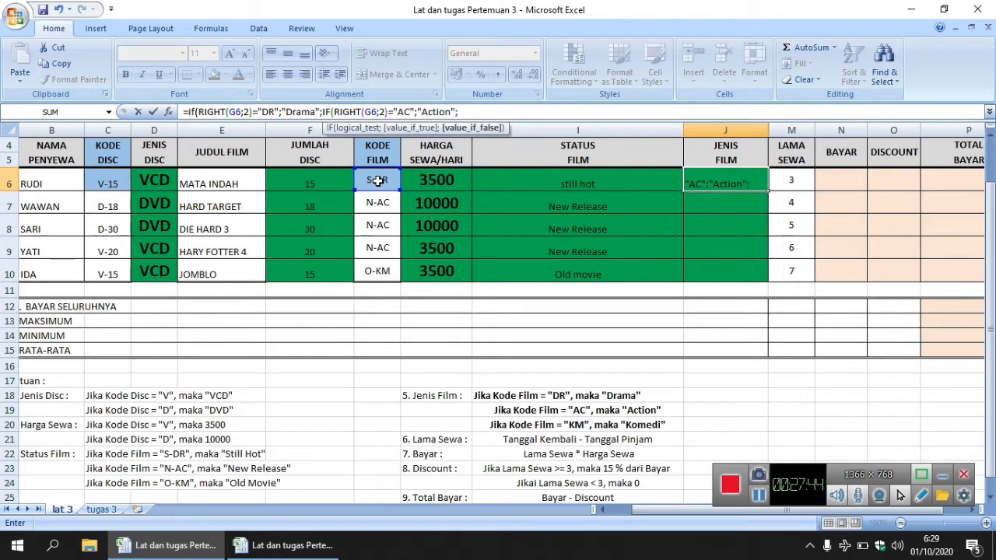
Complete the J6 formula with "Komedi" as the nested IF's false value, and fill it down to J10.
type("\"Komedi\"")
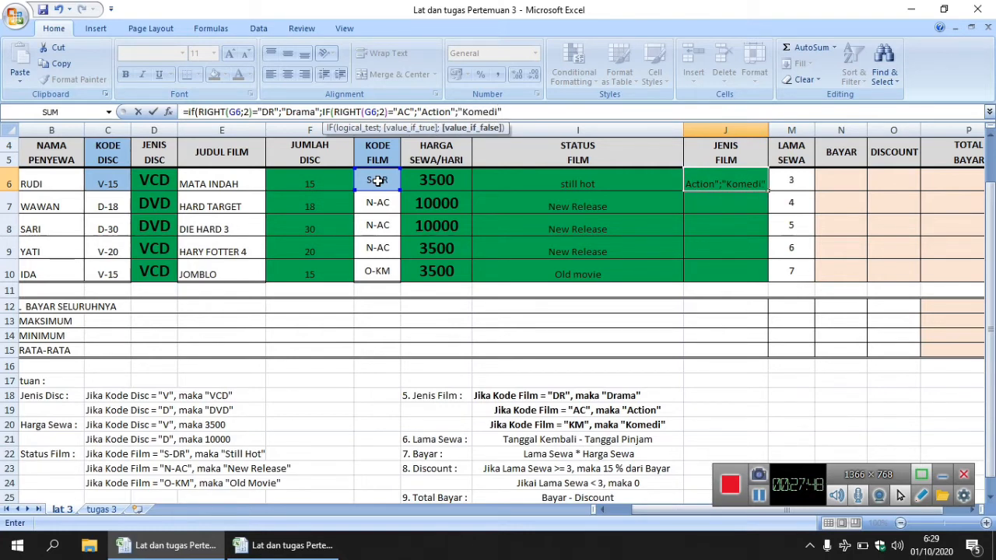
type("))")
key("Return")
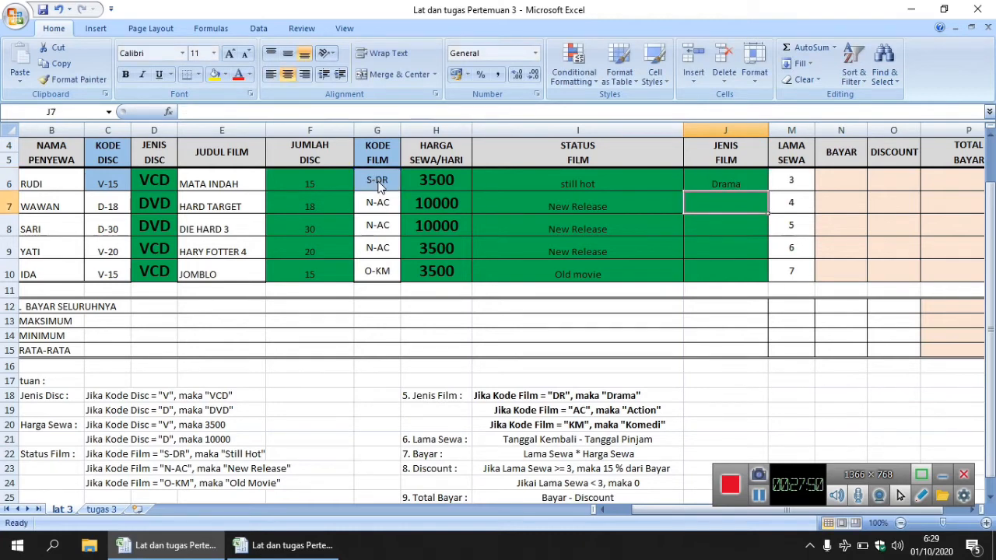
left_click(748, 183)
left_click_drag(767, 191, 763, 278)
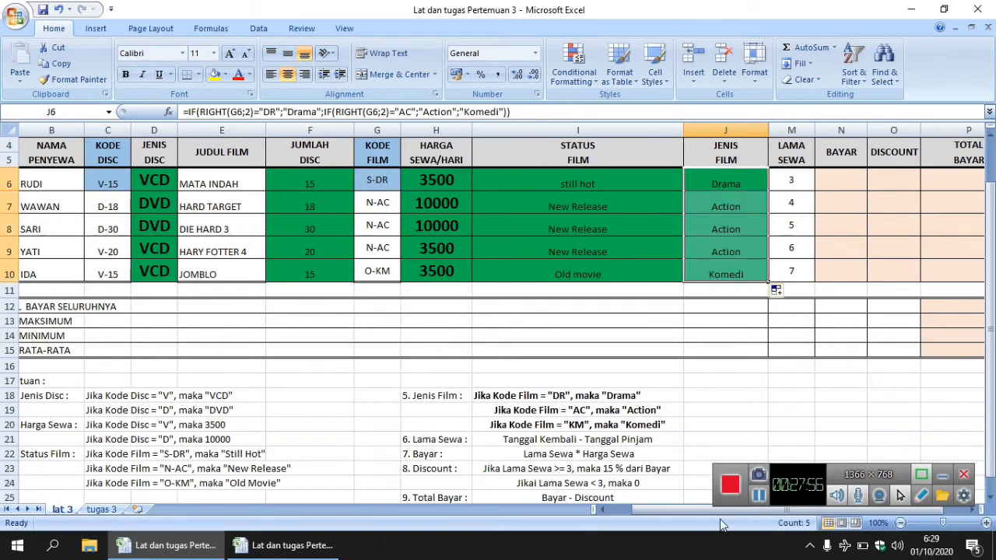
Calculate the payment in N6 as rental duration times daily price with =M6*H6, and fill it down to N10.
left_click_drag(705, 508, 740, 505)
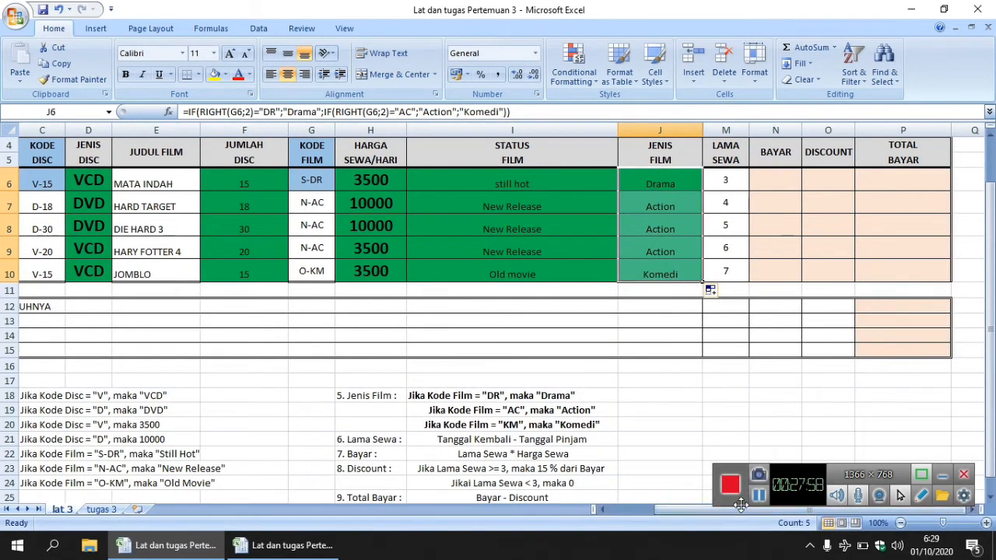
left_click(776, 173)
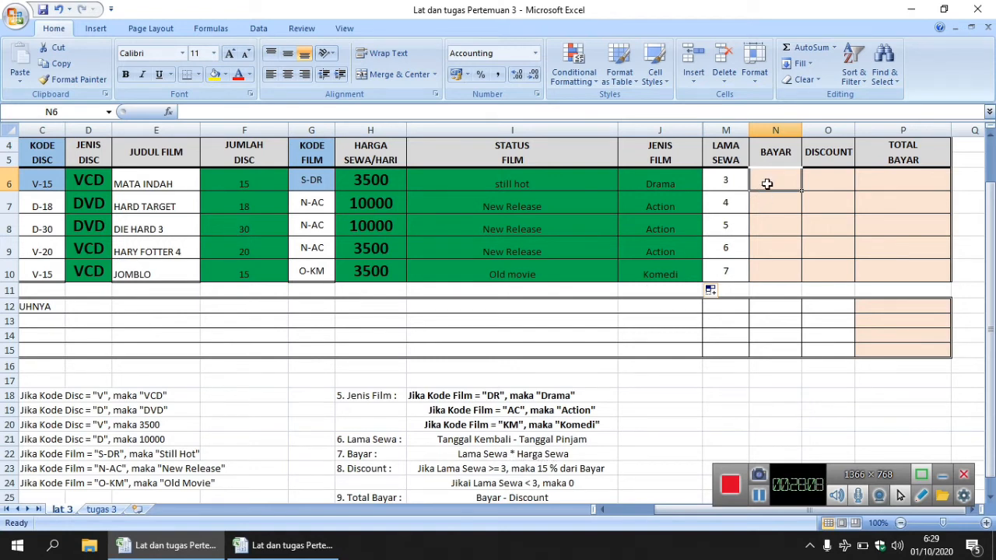
type("=")
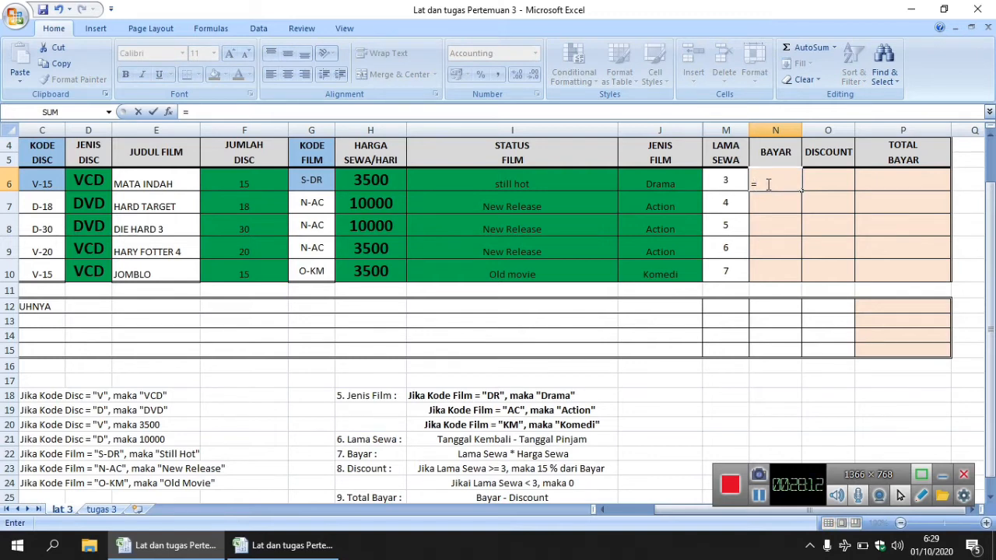
left_click(729, 181)
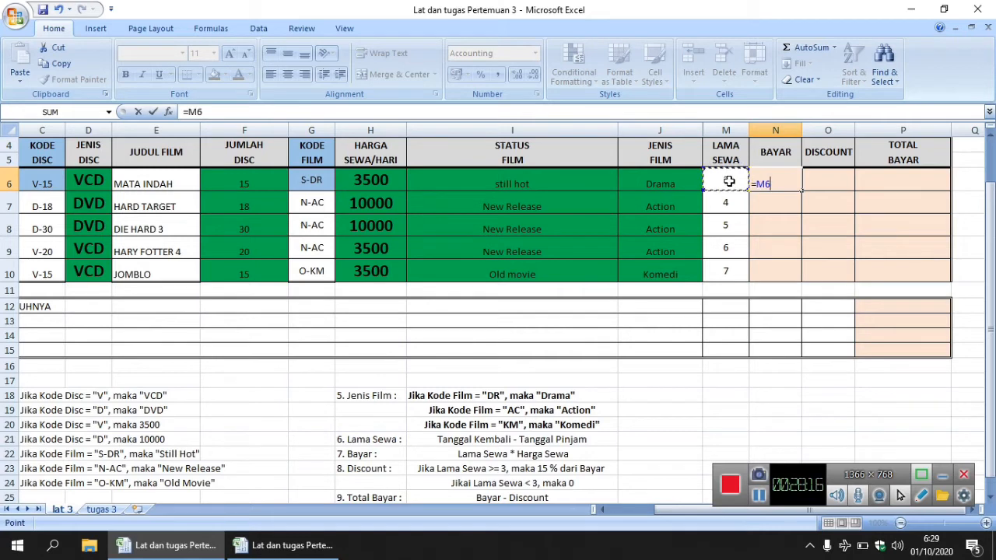
type("*")
left_click(355, 181)
key("Return")
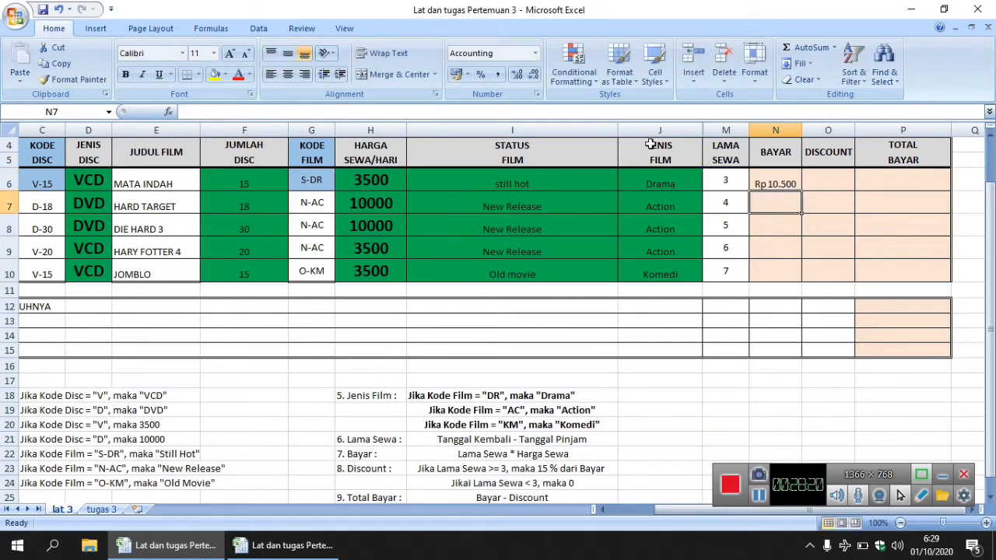
left_click(788, 182)
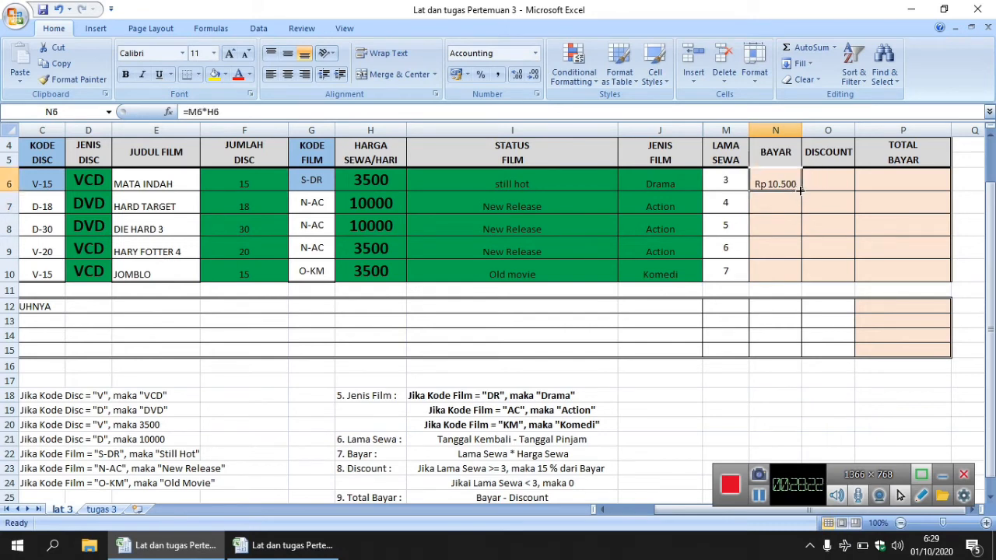
left_click_drag(800, 194, 797, 273)
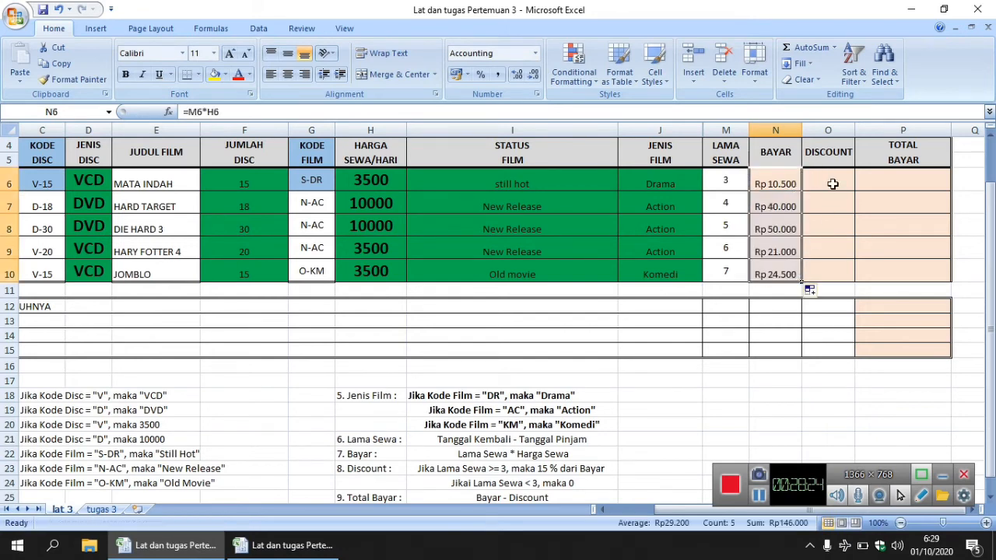
Start an IF formula in discount cell O6 that tests whether the rental duration M6 is >=3.
left_click(832, 184)
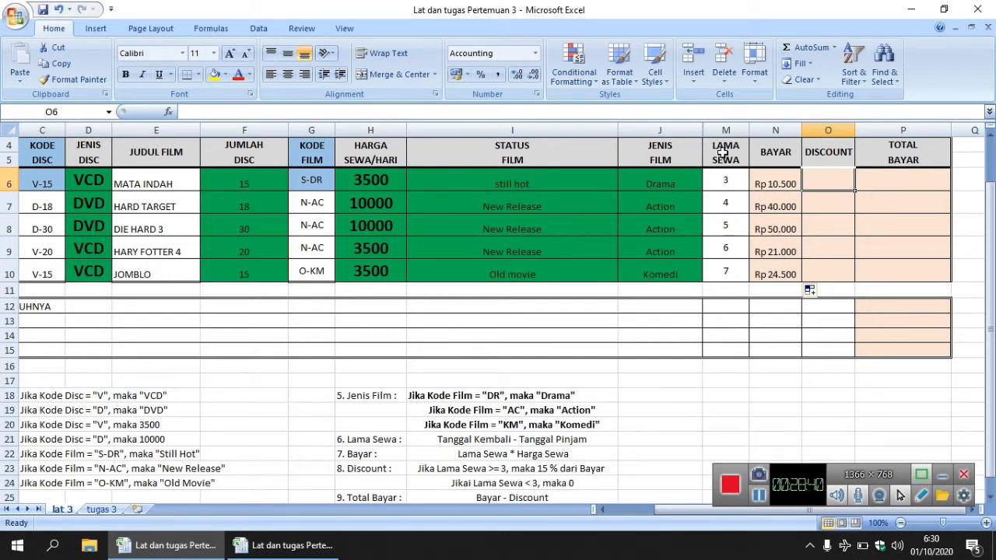
left_click(658, 107)
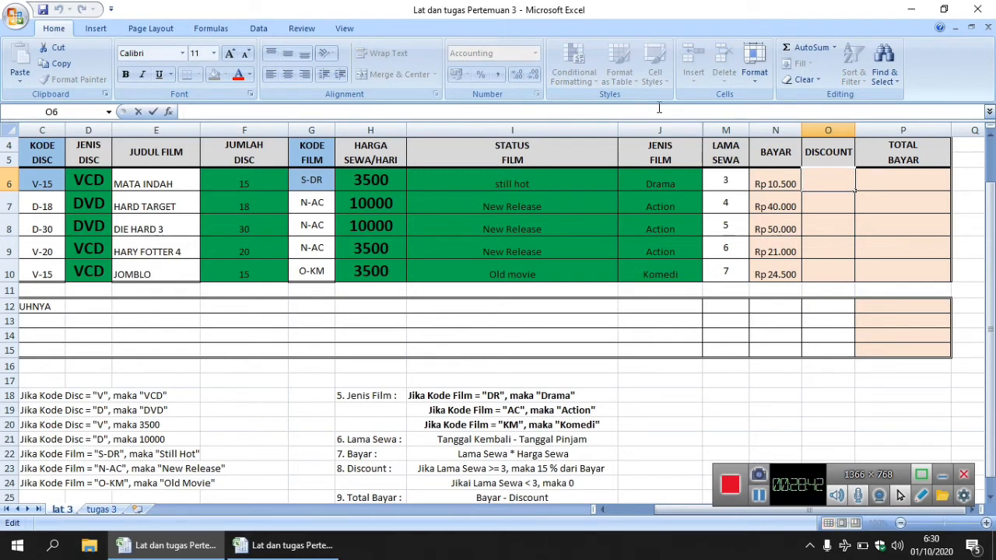
type("=if")
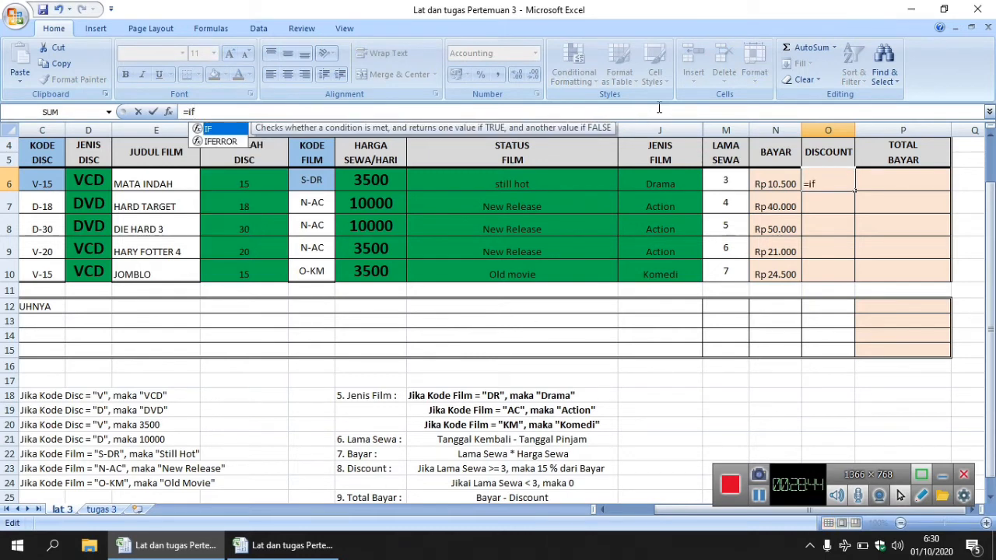
type("(")
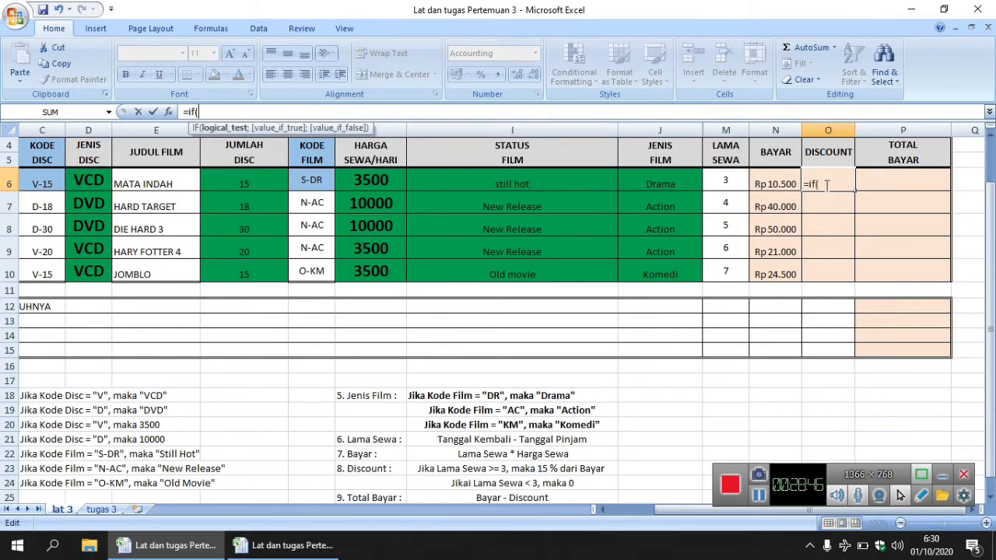
left_click(736, 183)
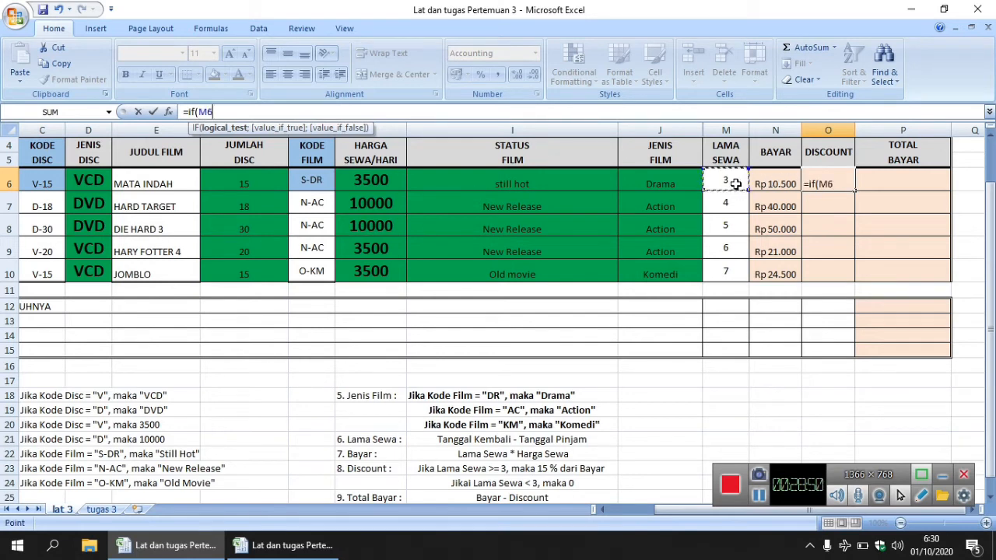
type(">")
key("BackSpace")
type(">=3 ;")
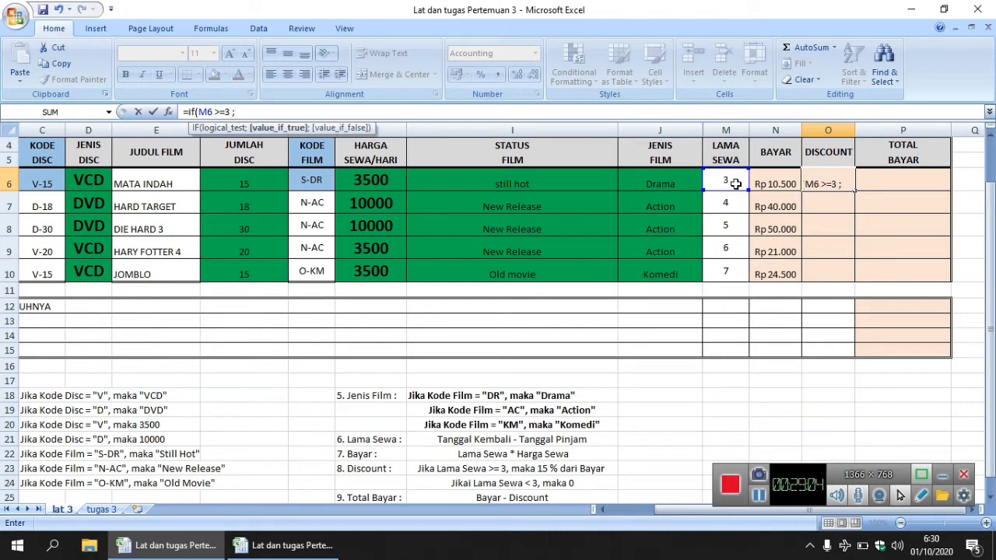
Complete the O6 formula with 15%*N6 when true and "0" when false, and fill it down to O10.
type("(15%")
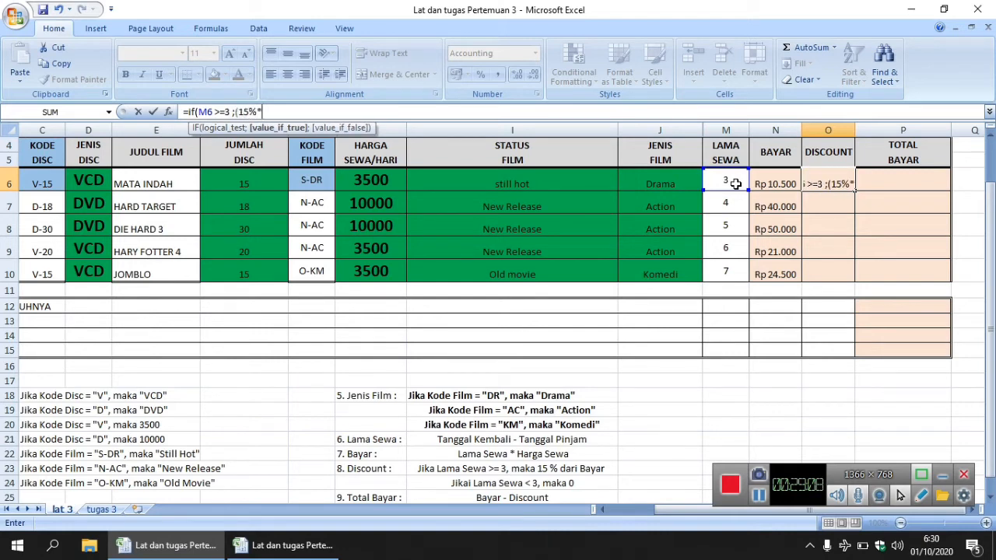
type("*")
left_click(787, 183)
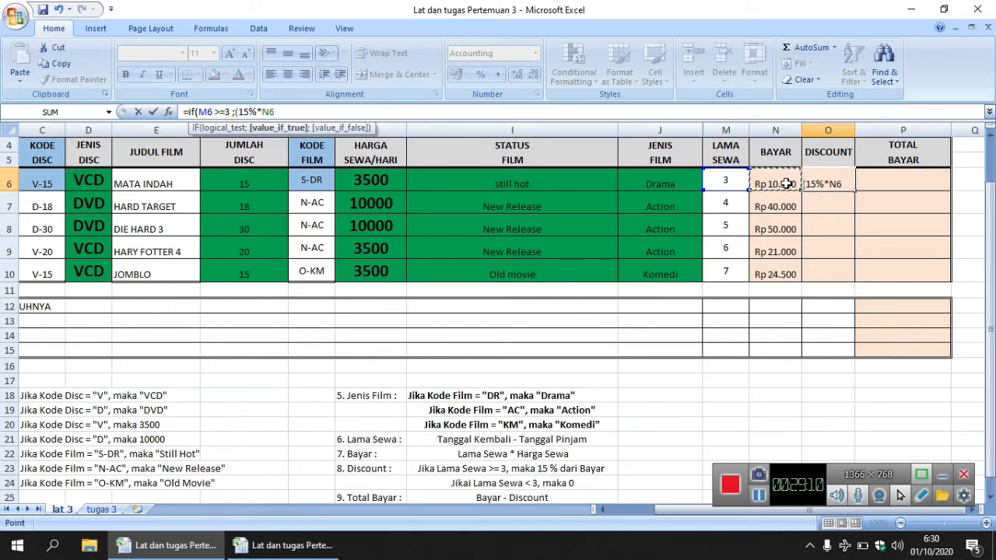
type(");\"0")
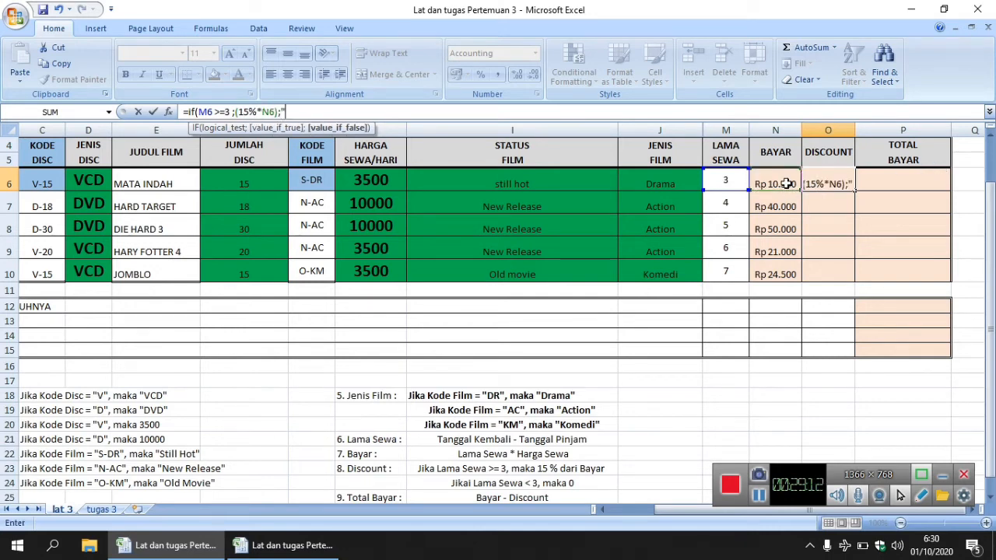
type("\")")
key("Return")
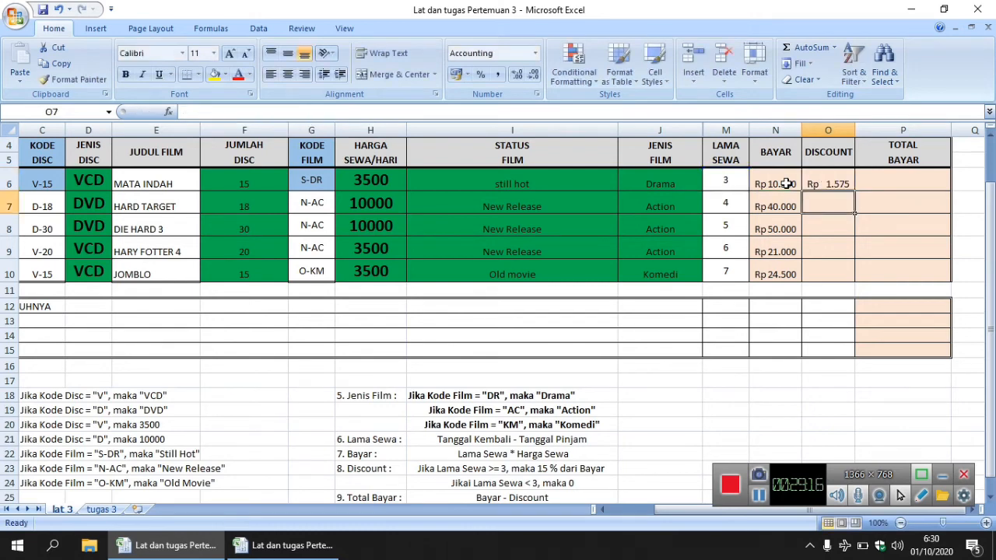
left_click(846, 185)
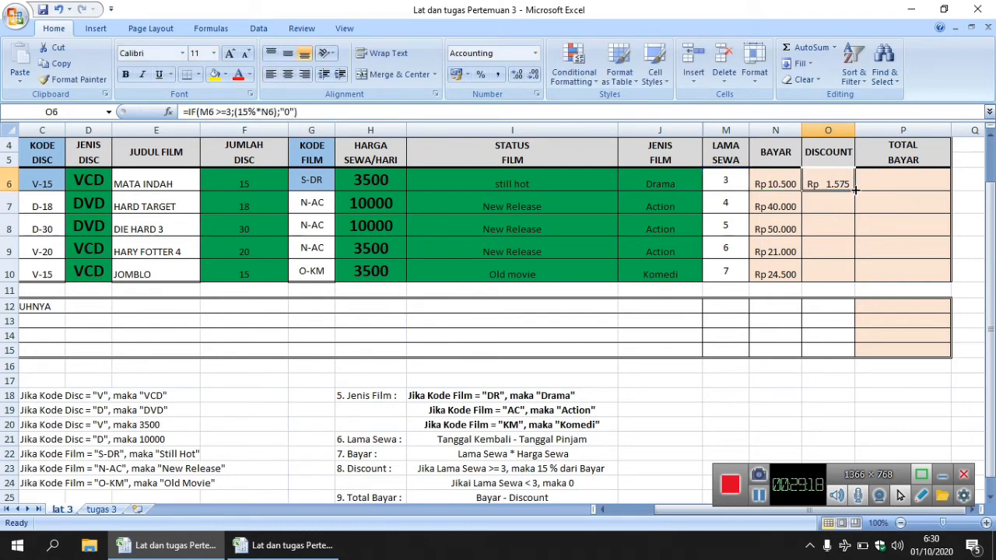
left_click_drag(853, 193, 851, 274)
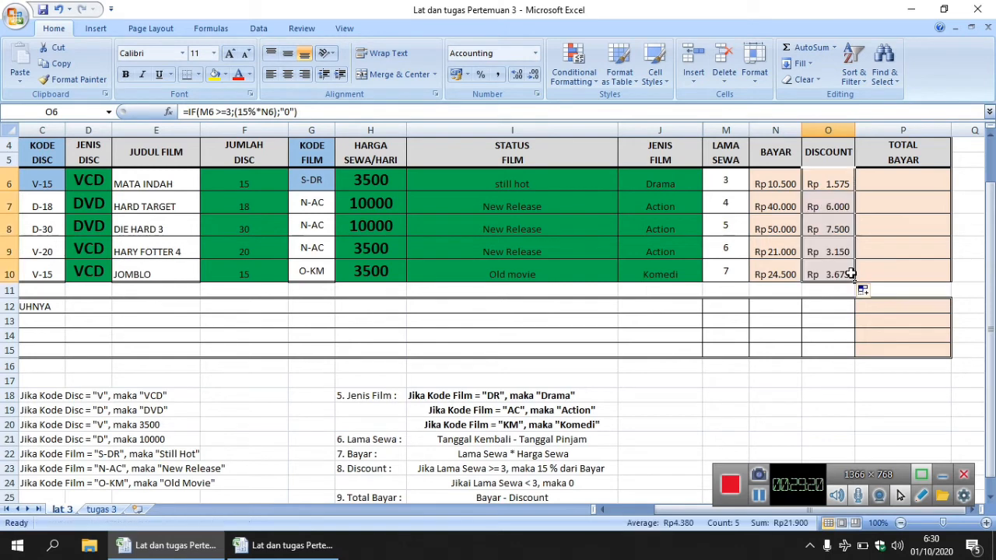
Calculate the total payment in P6 as payment minus discount with =N6-O6, and fill it down to P10.
left_click(896, 182)
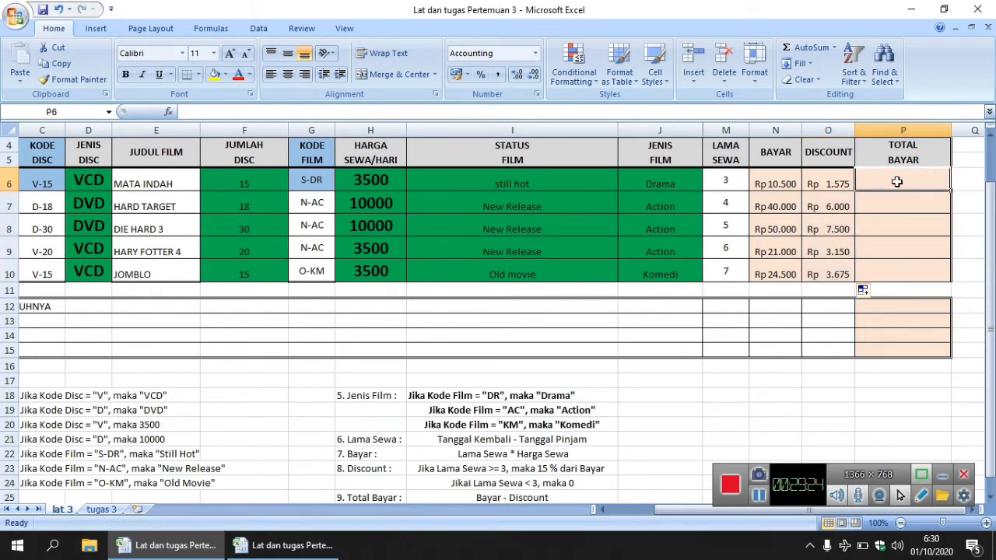
type("=")
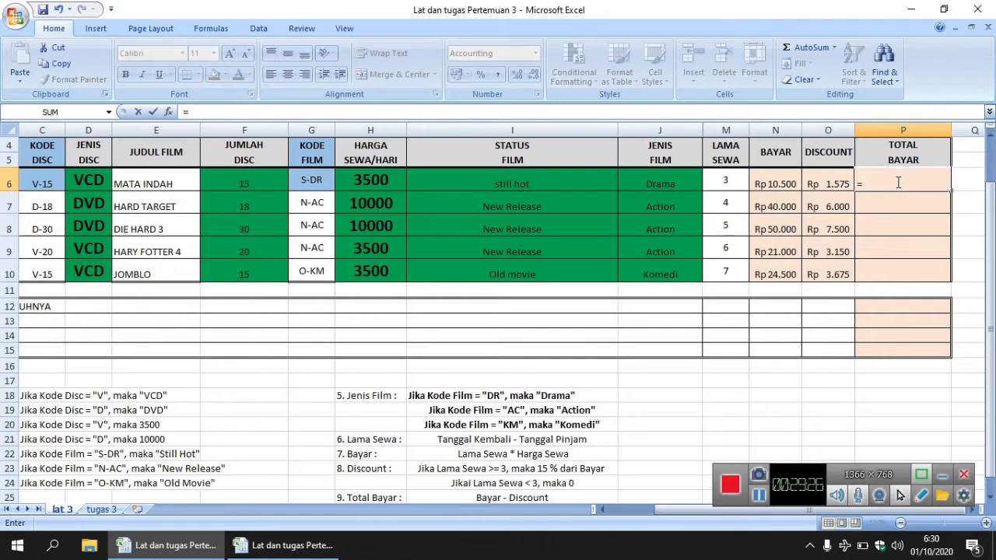
left_click(787, 181)
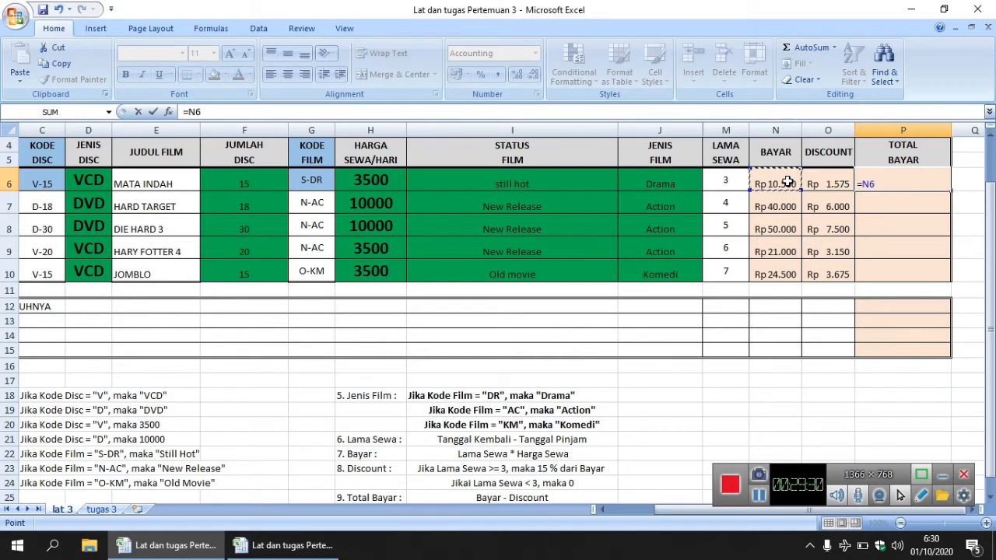
type("-")
left_click(816, 177)
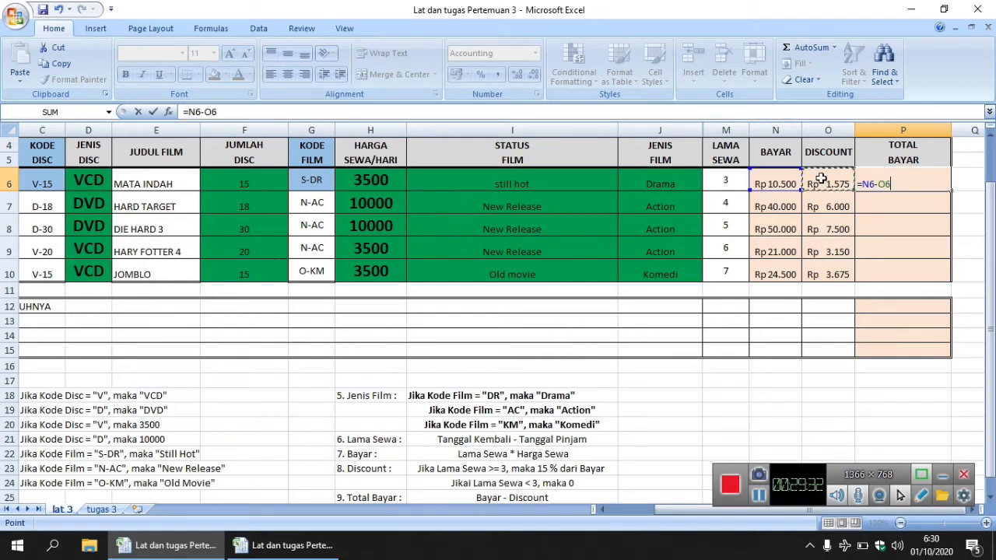
key("Return")
left_click(874, 180)
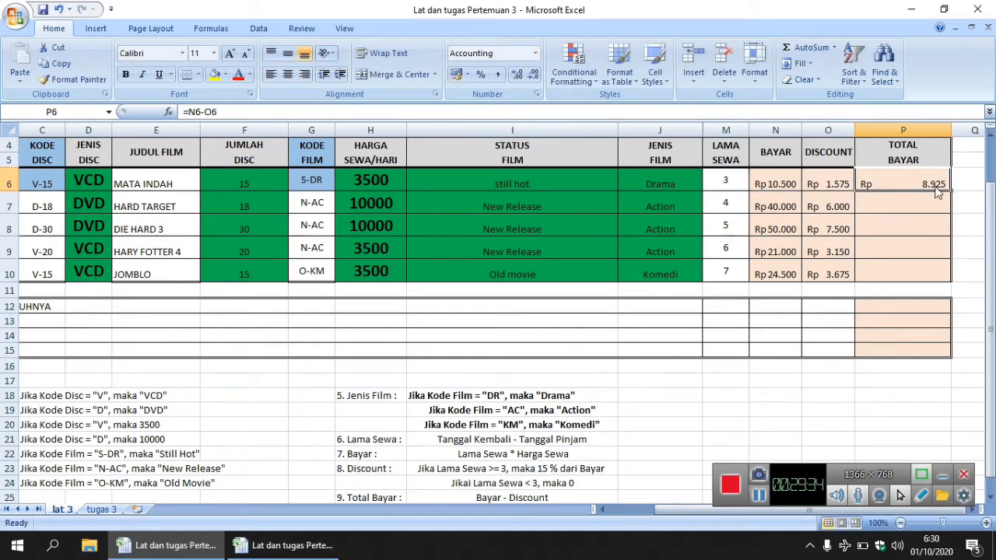
left_click_drag(949, 190, 929, 287)
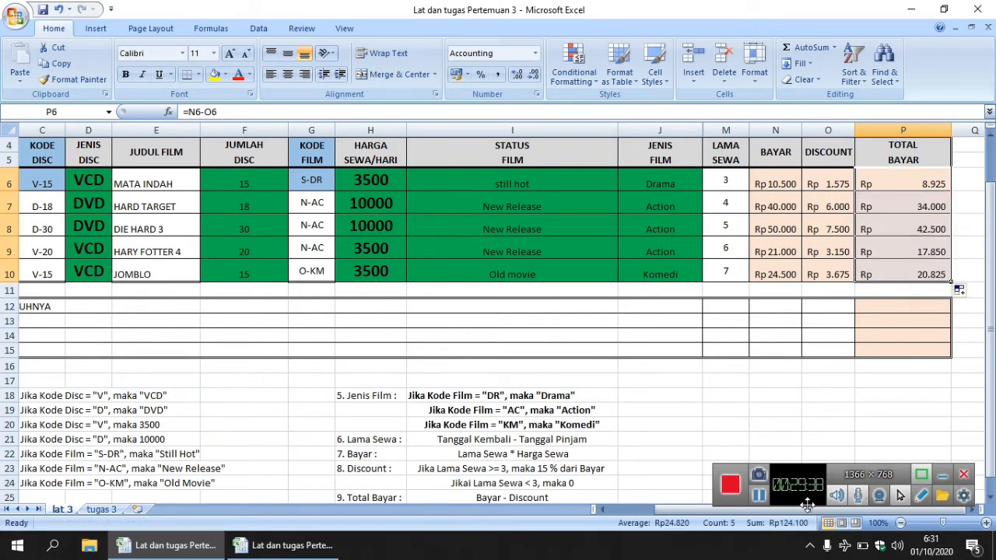
Calculate the overall total payment in P12 with =SUM(P6:P10).
left_click_drag(802, 509, 743, 508)
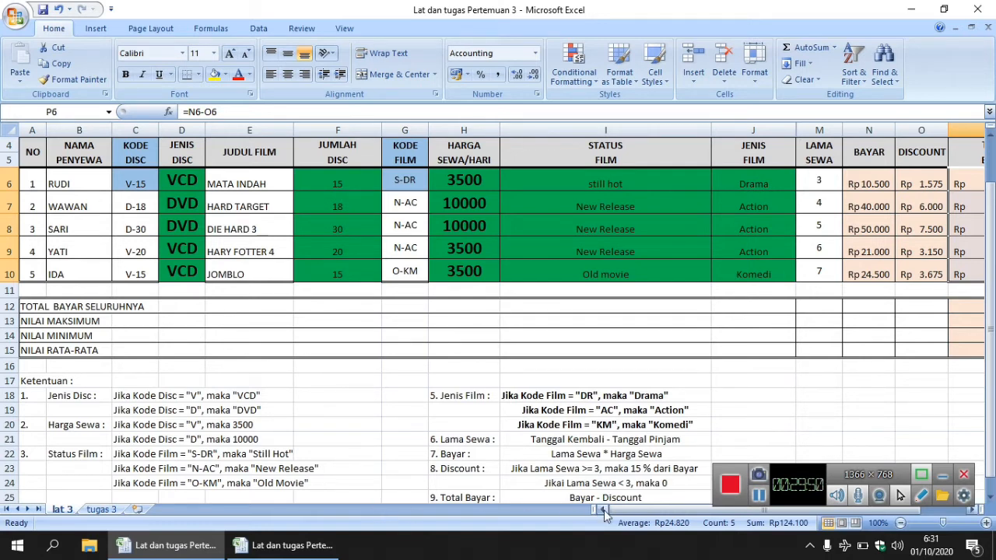
left_click_drag(621, 509, 662, 508)
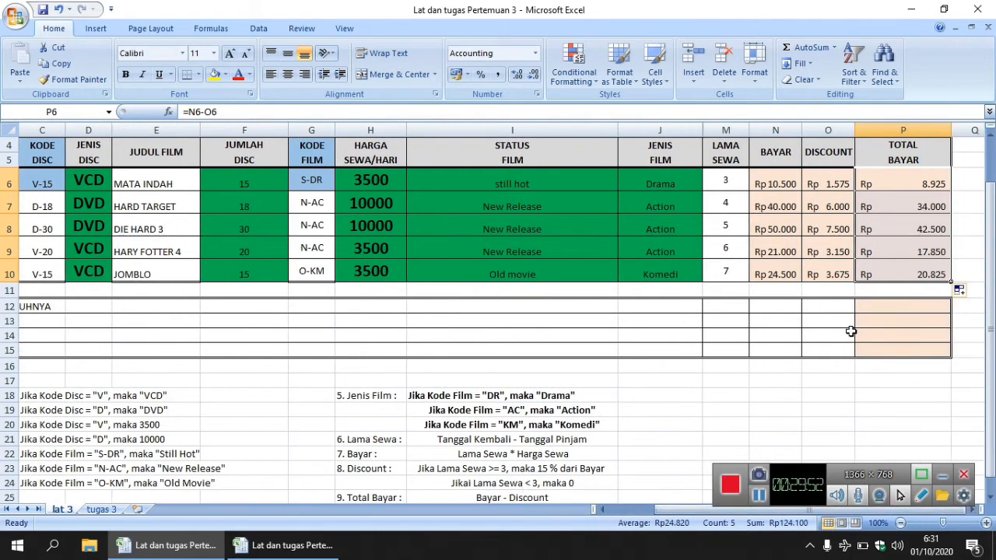
left_click(868, 309)
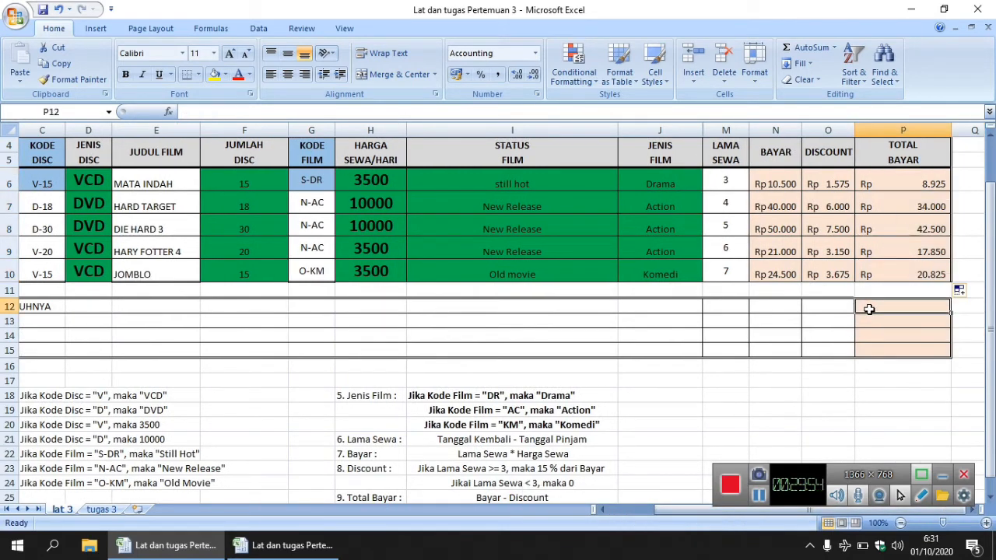
type("=sum(")
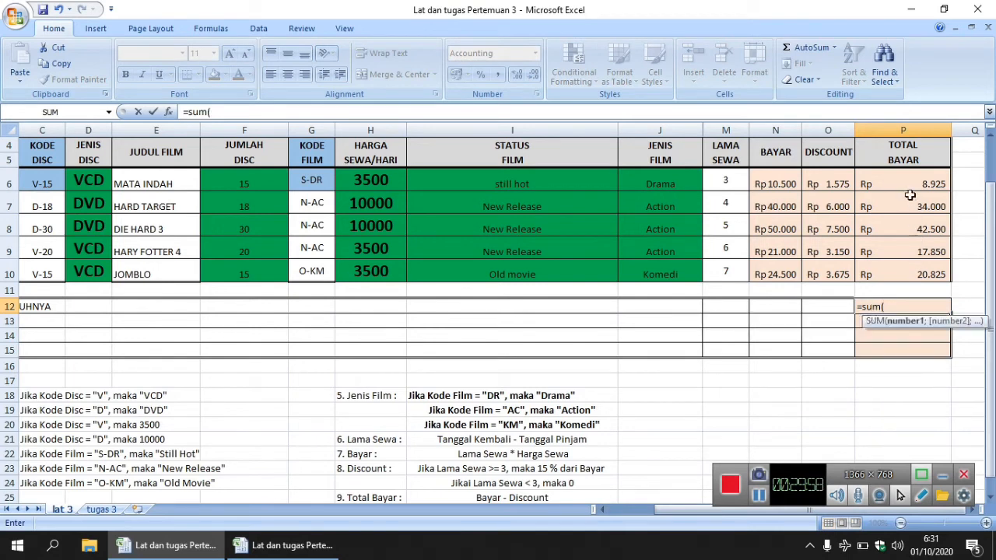
left_click_drag(906, 180, 915, 269)
type(")")
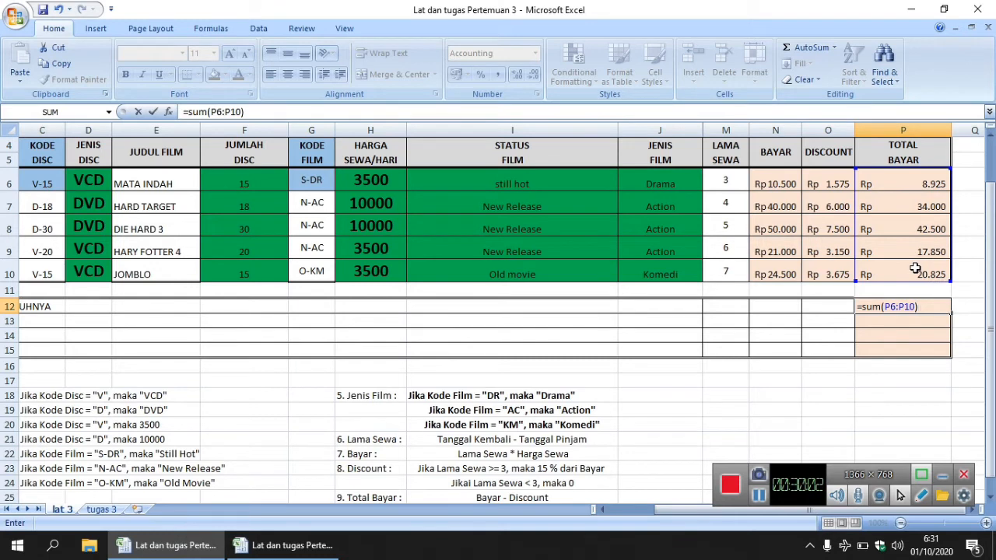
key("Return")
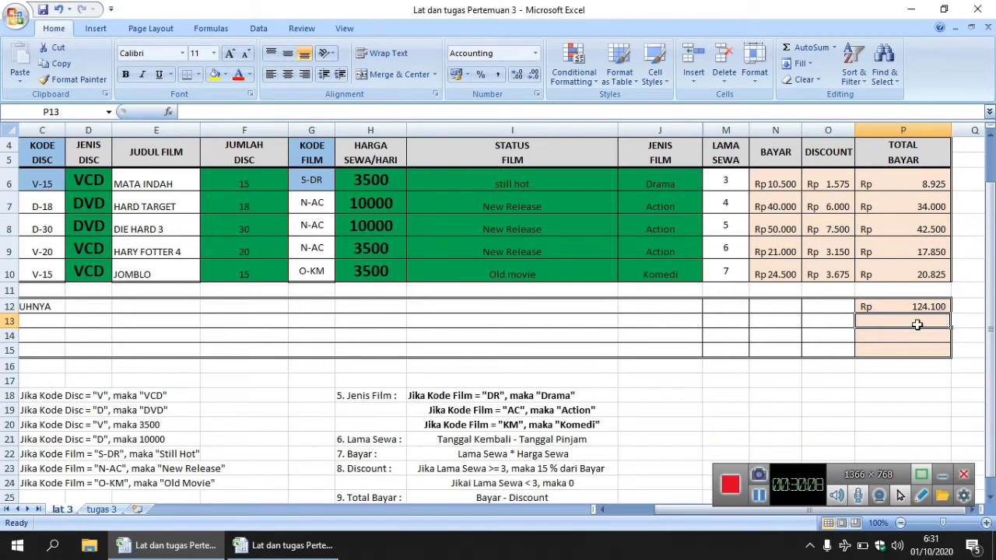
Calculate the maximum total payment in P13 with =MAX(P6:P10).
type("=")
type("m")
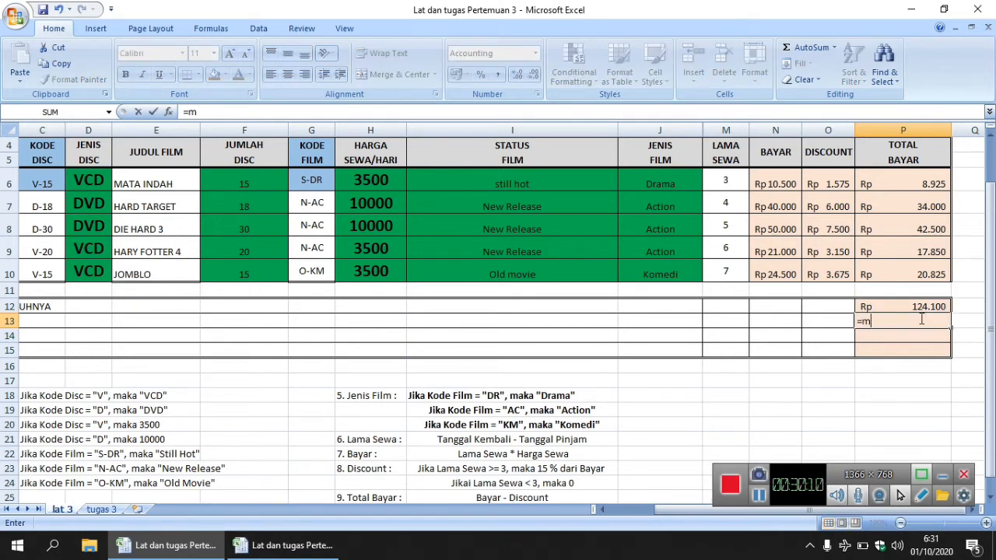
type("ax")
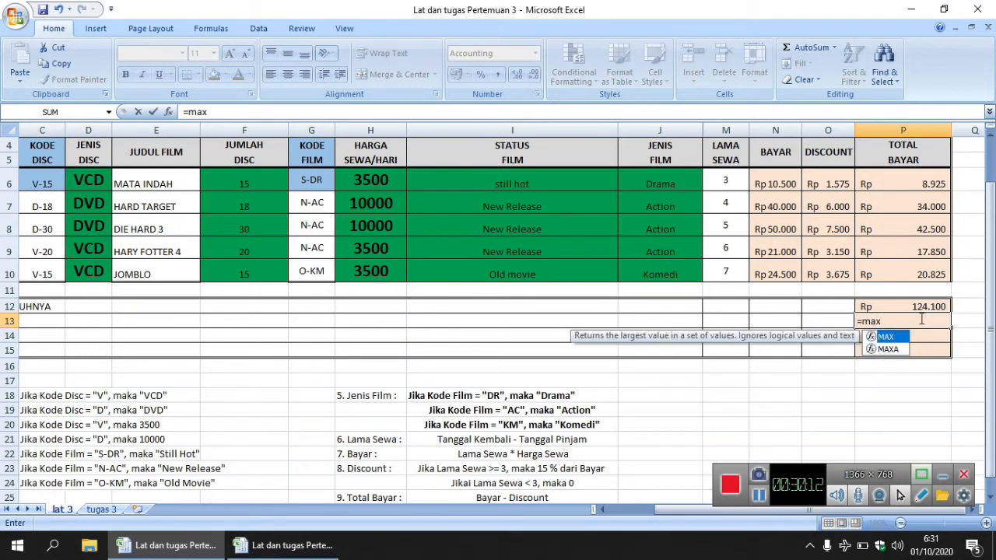
type("(")
left_click_drag(926, 179, 924, 263)
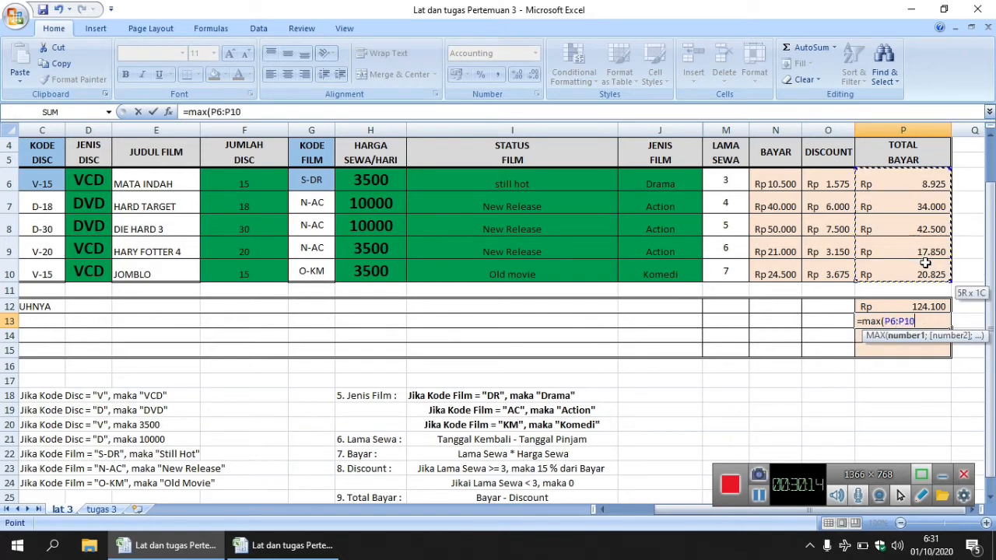
type(")")
key("Return")
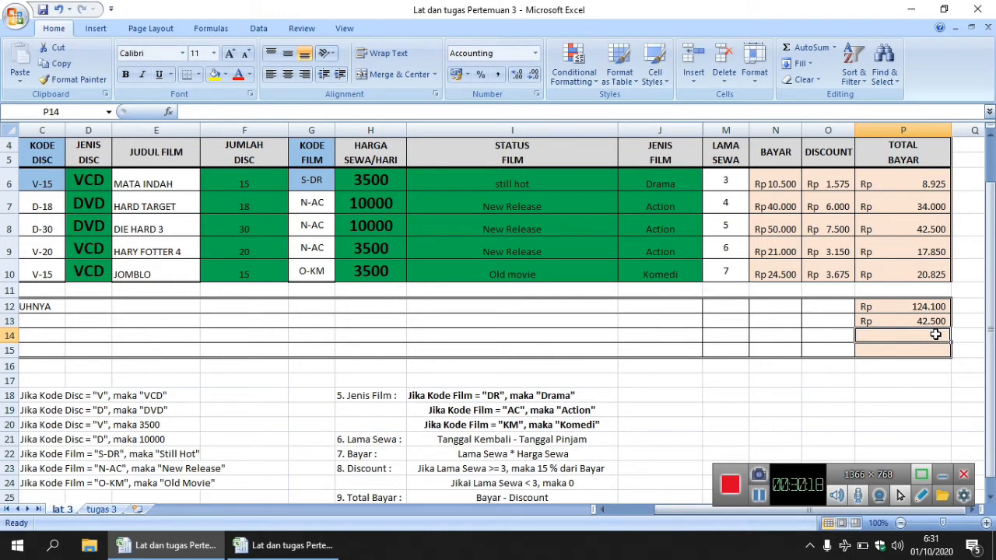
Calculate the minimum total payment in P14 with =MIN(P6:P10).
type("=")
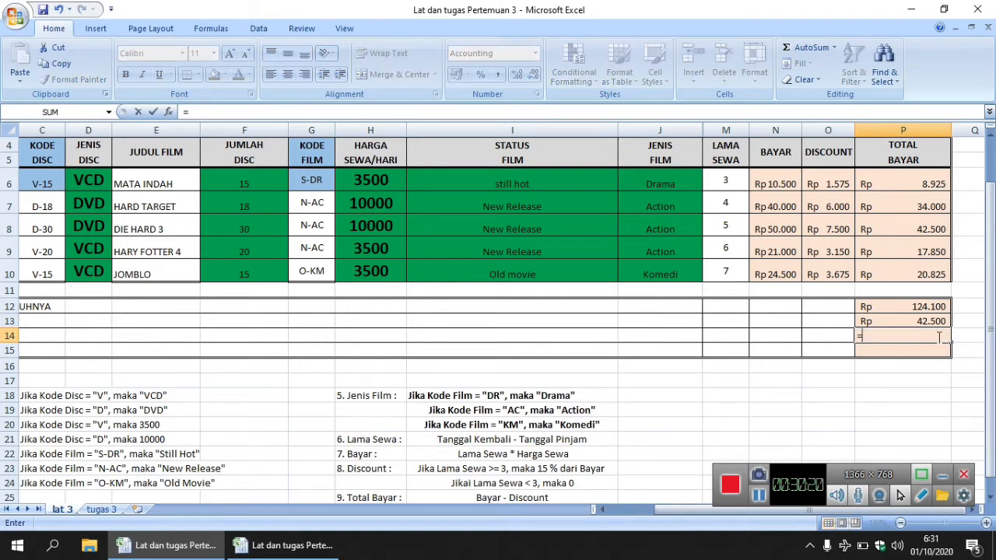
type("min(")
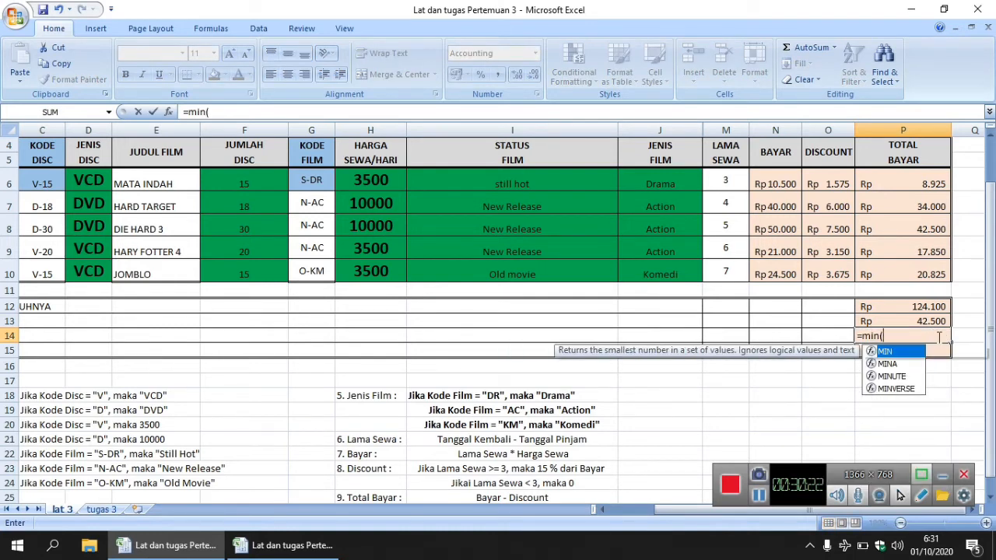
left_click_drag(926, 185, 921, 264)
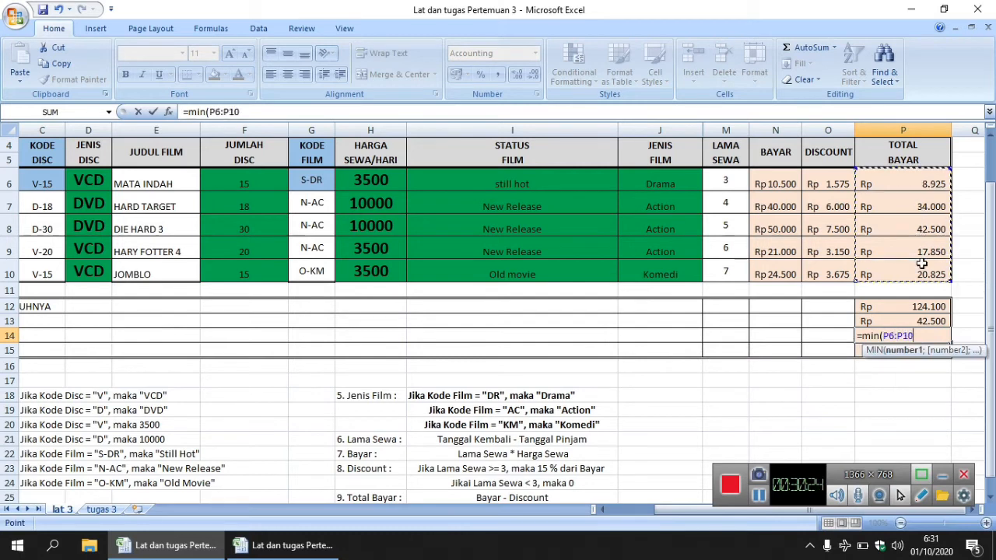
type(")")
key("Return")
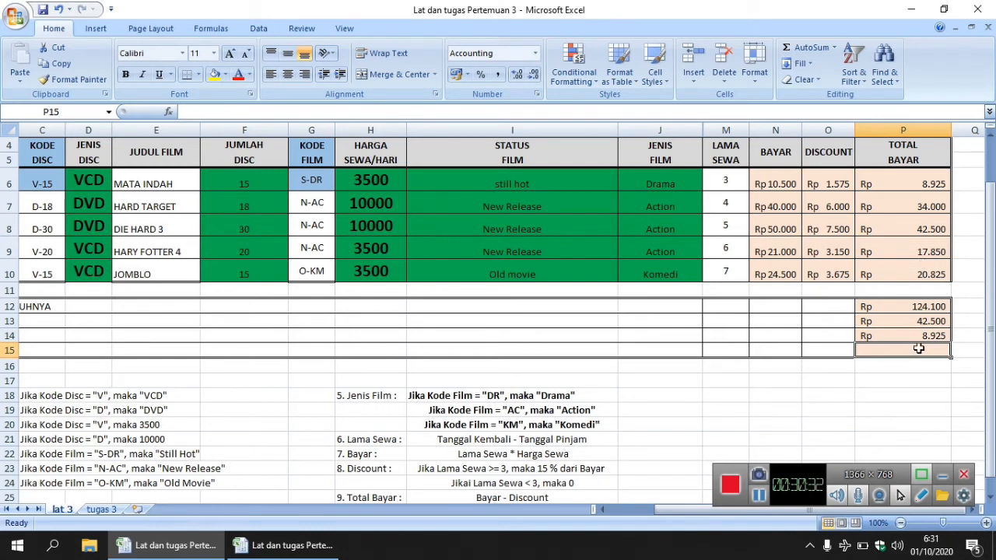
Calculate the average total payment in P15 with =AVERAGE(P6:P10).
type("=ava")
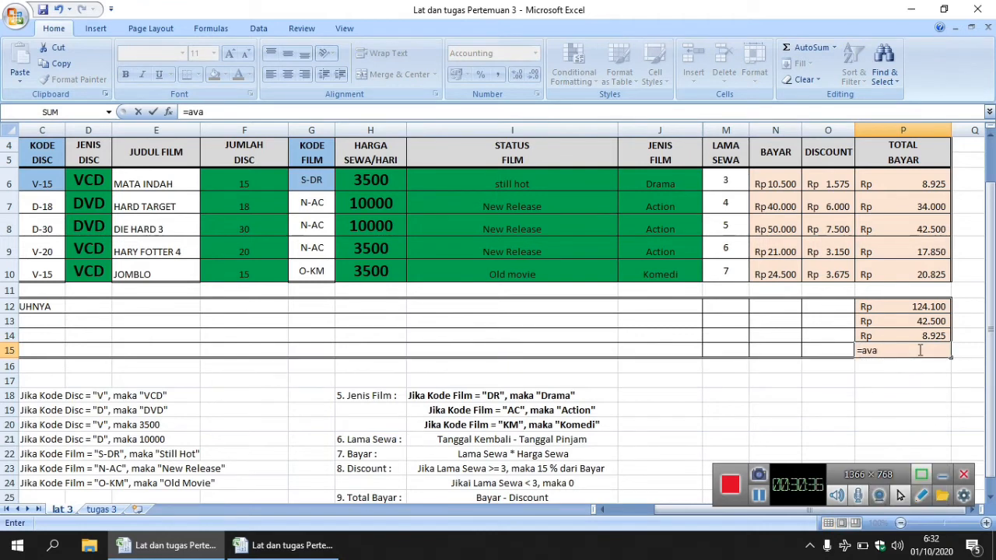
key("BackSpace")
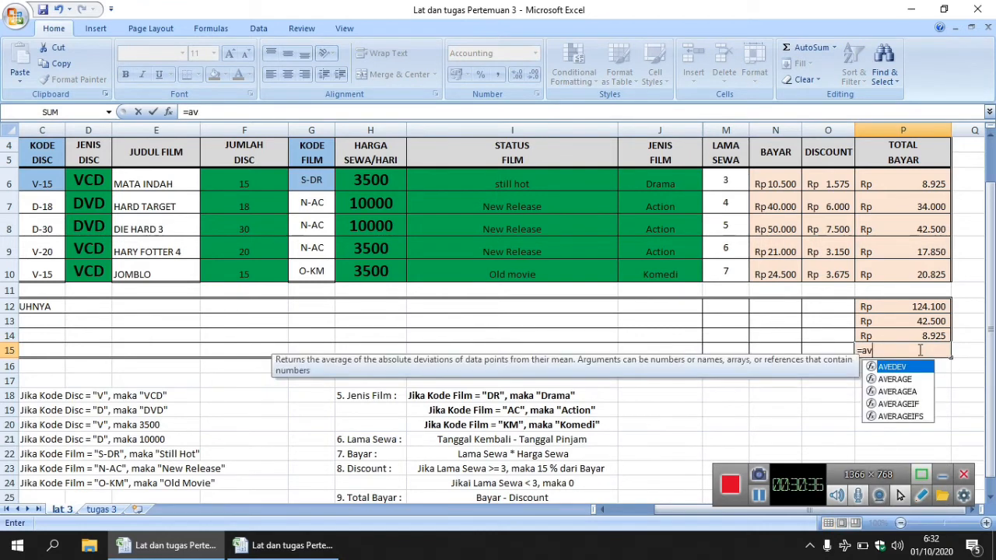
type("er")
key("Tab")
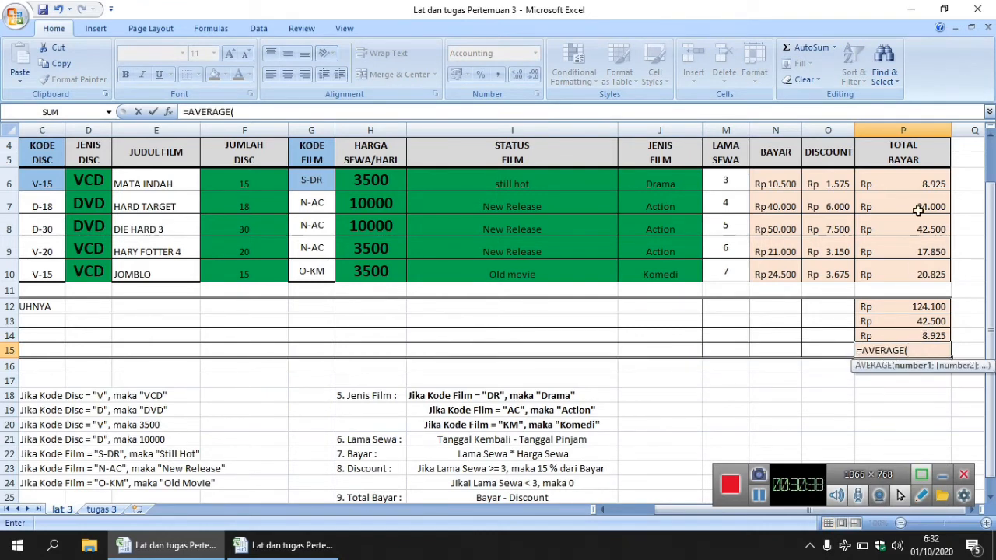
left_click_drag(916, 185, 918, 272)
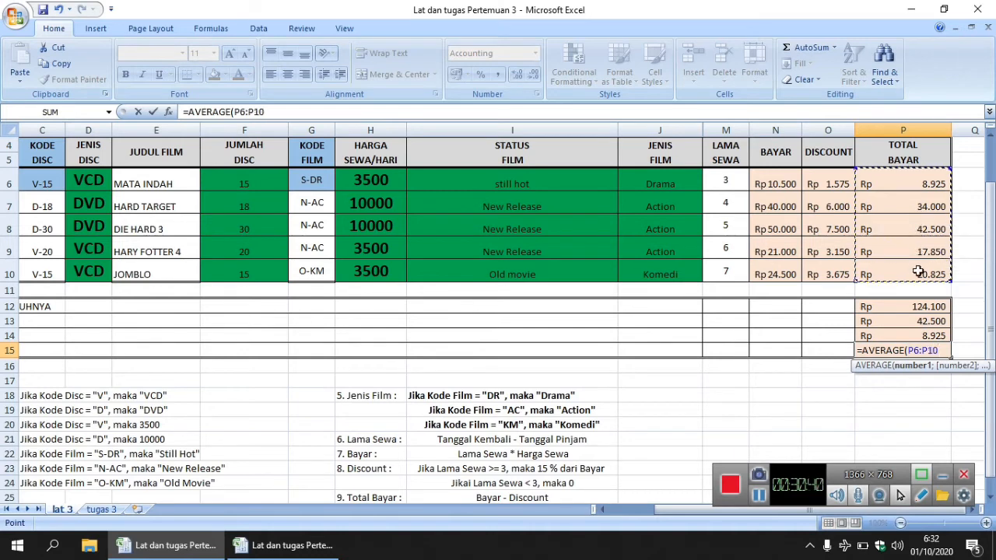
type(")")
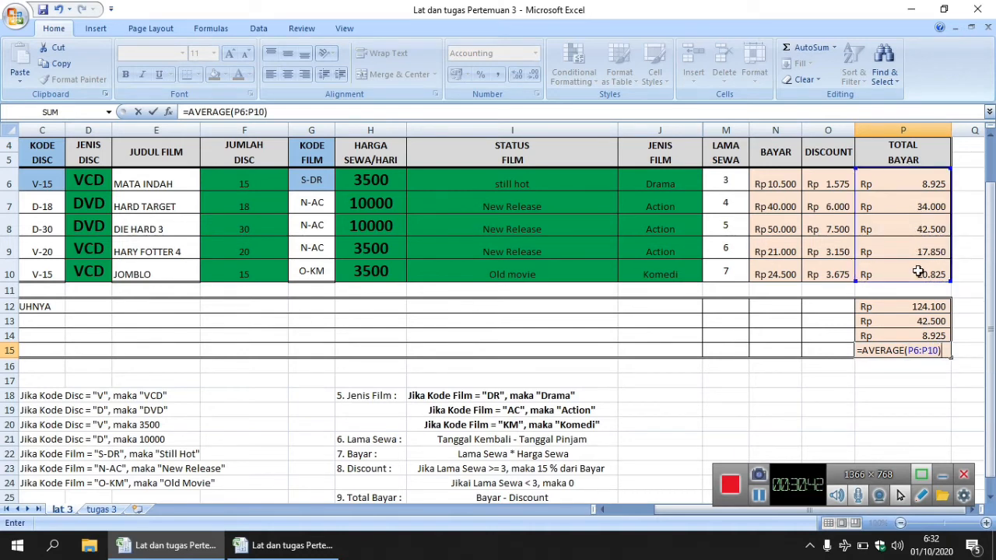
key("Return")
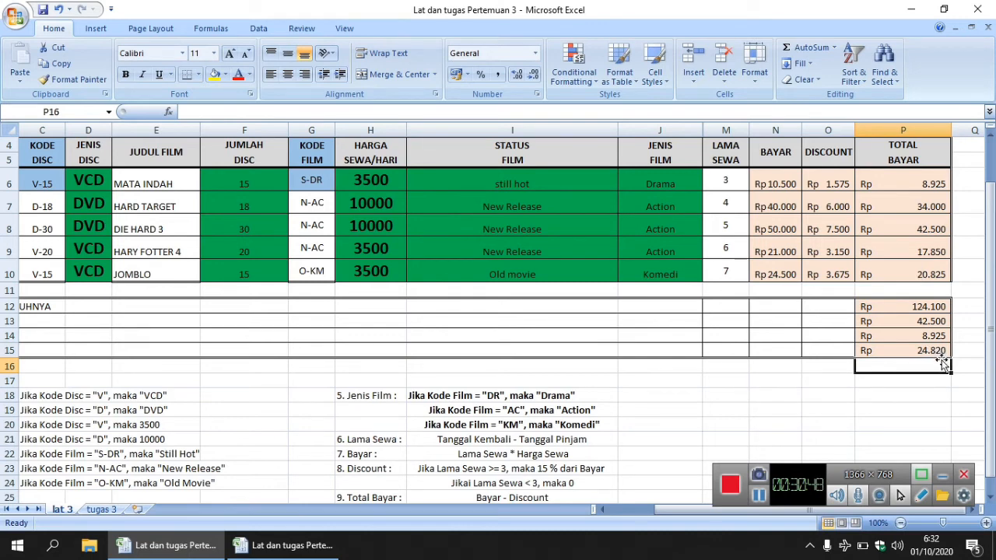
Look over the completed rental table and open the tugas 3 worksheet.
left_click_drag(989, 348, 989, 361)
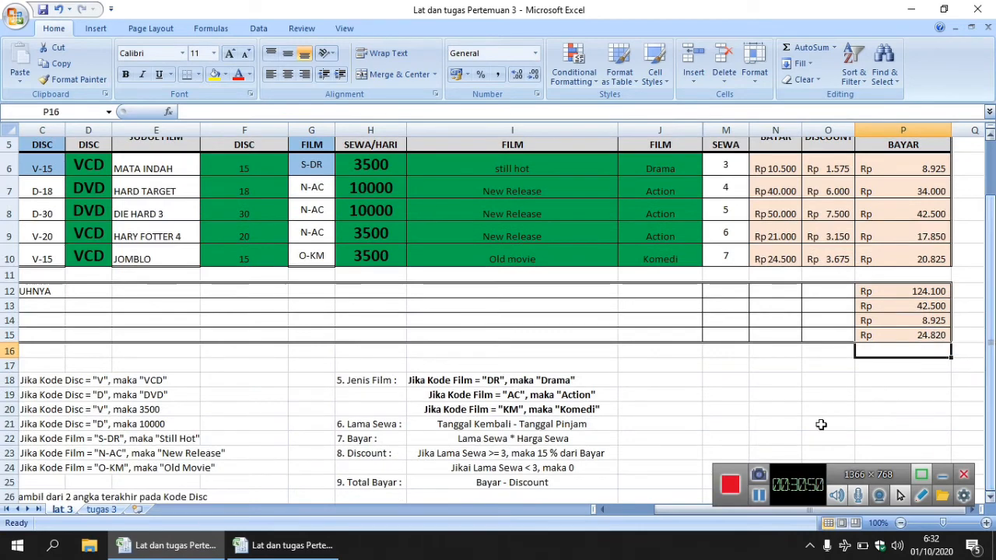
left_click_drag(693, 506, 611, 504)
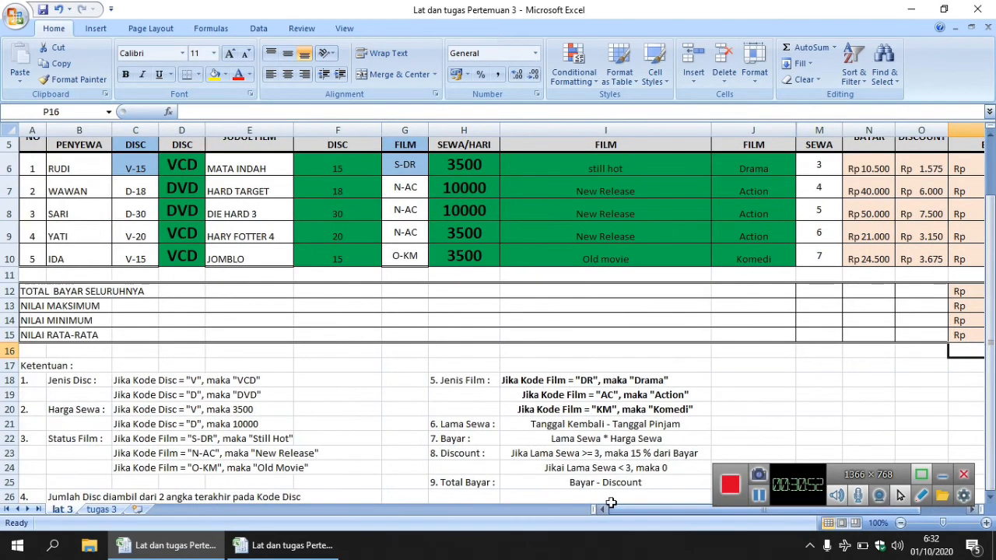
left_click_drag(990, 355, 993, 250)
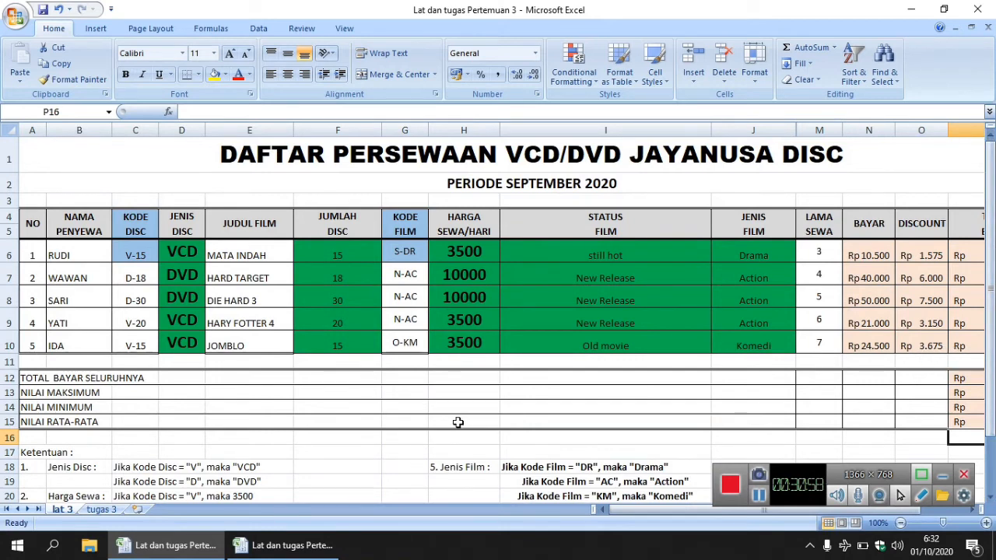
left_click(102, 509)
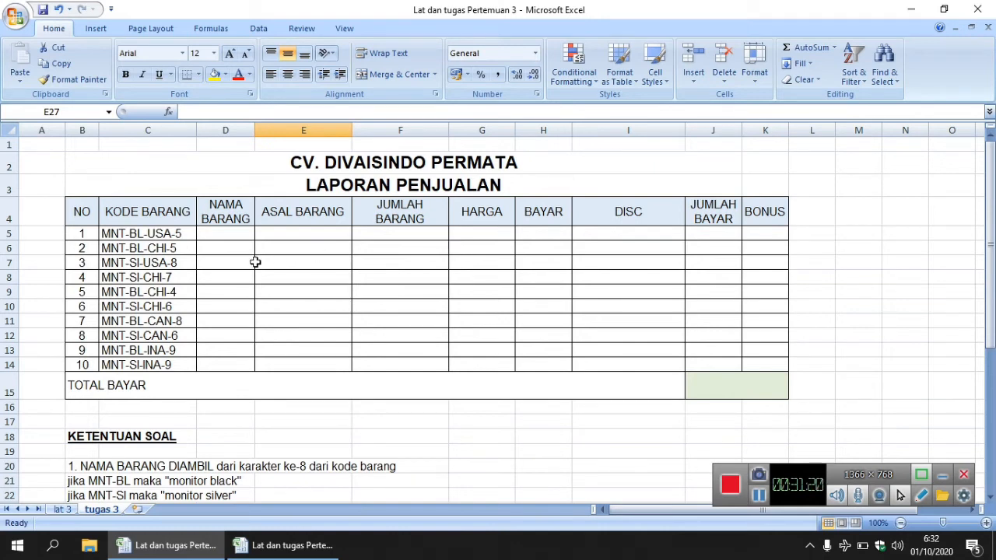
left_click_drag(990, 288, 992, 263)
Derive the item name in D5 from the item code with =IF(LEFT(C5;6)="MNT-BL";"MONITOR BLACK";"MONITOR SILVER").
left_click(231, 234)
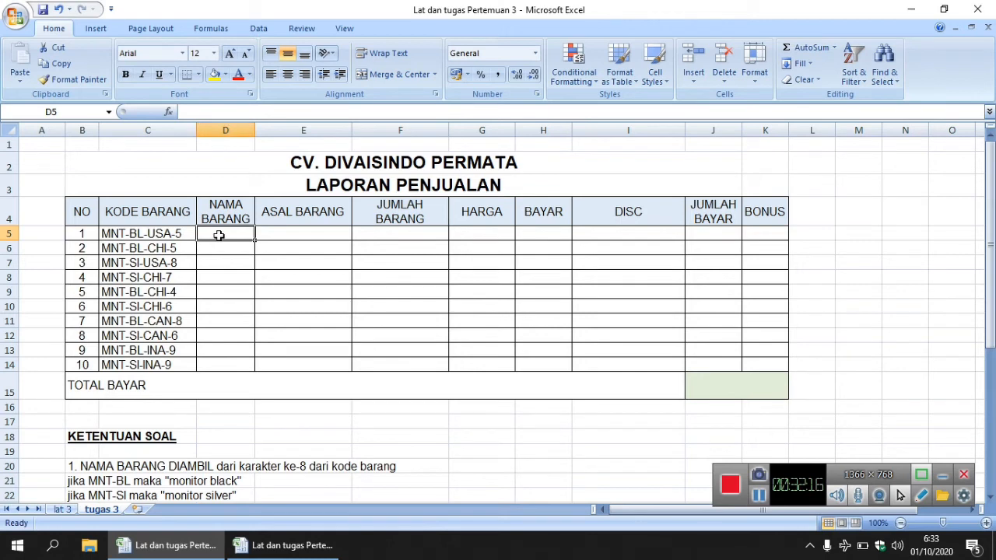
left_click(231, 109)
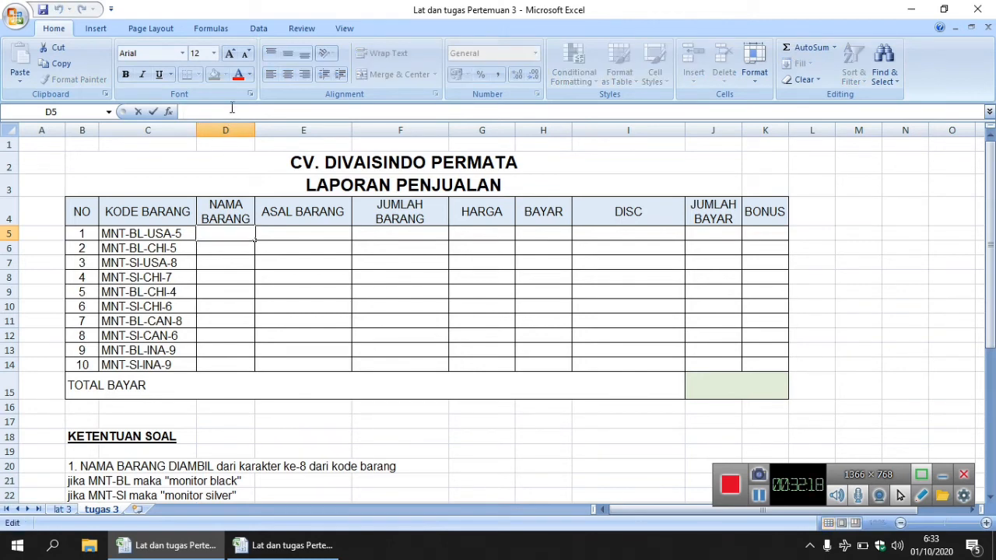
type("=")
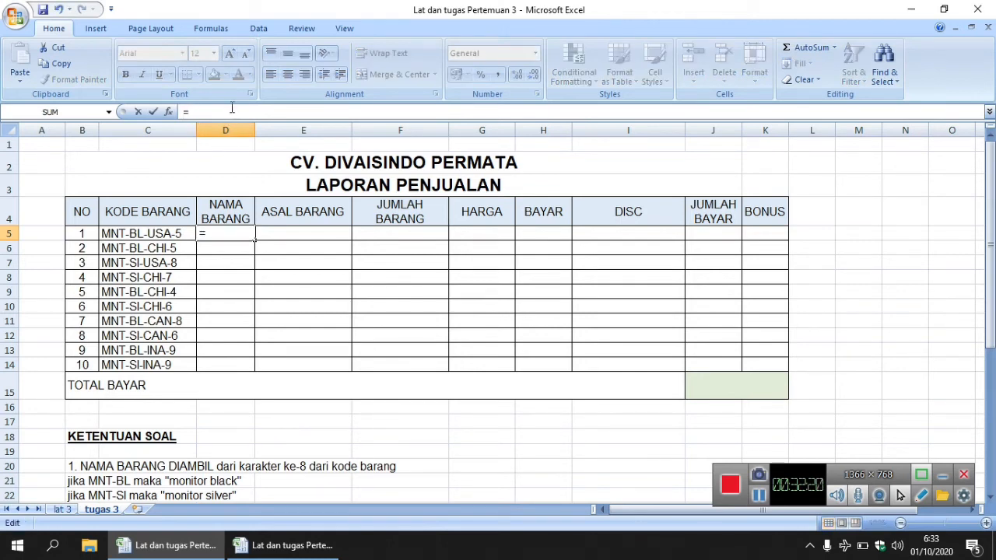
type("if(")
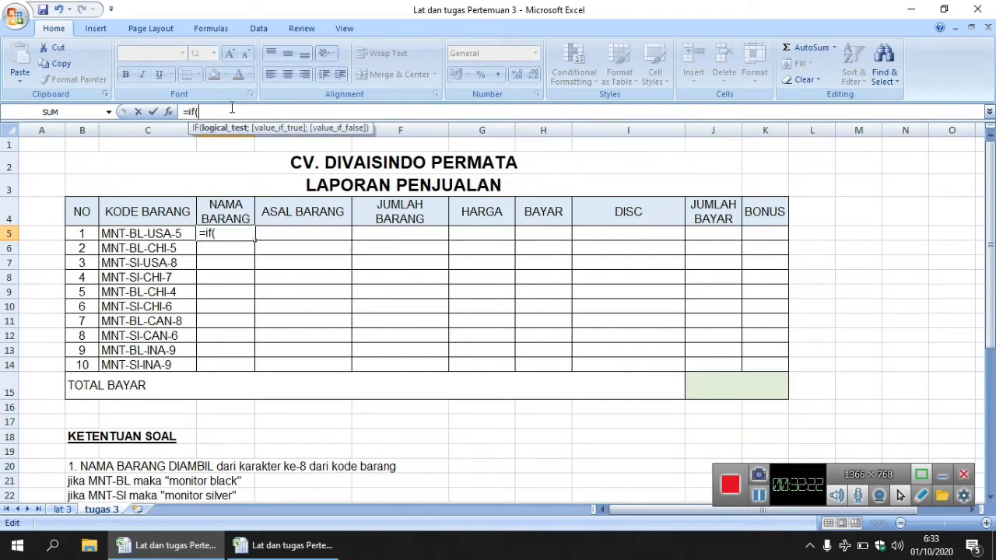
type("l")
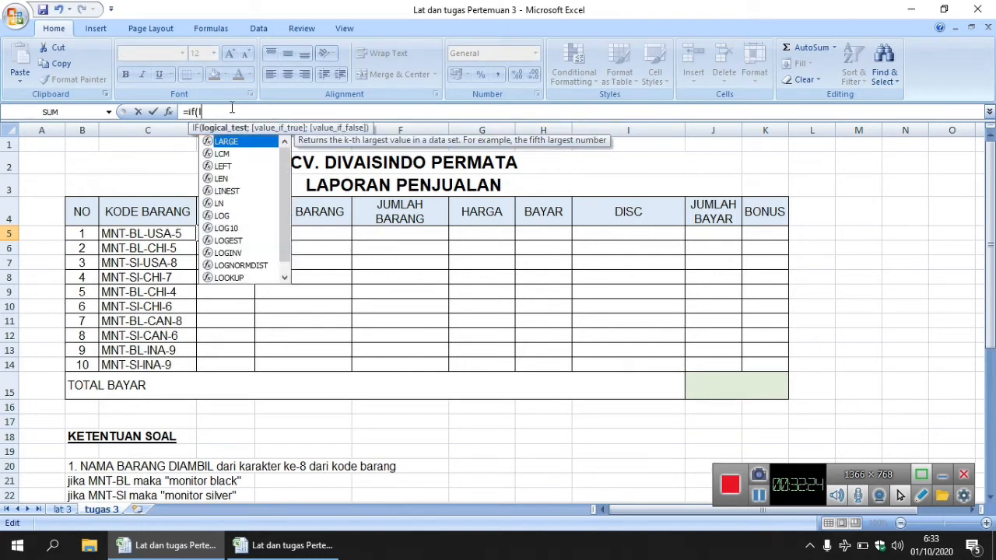
type("eft(")
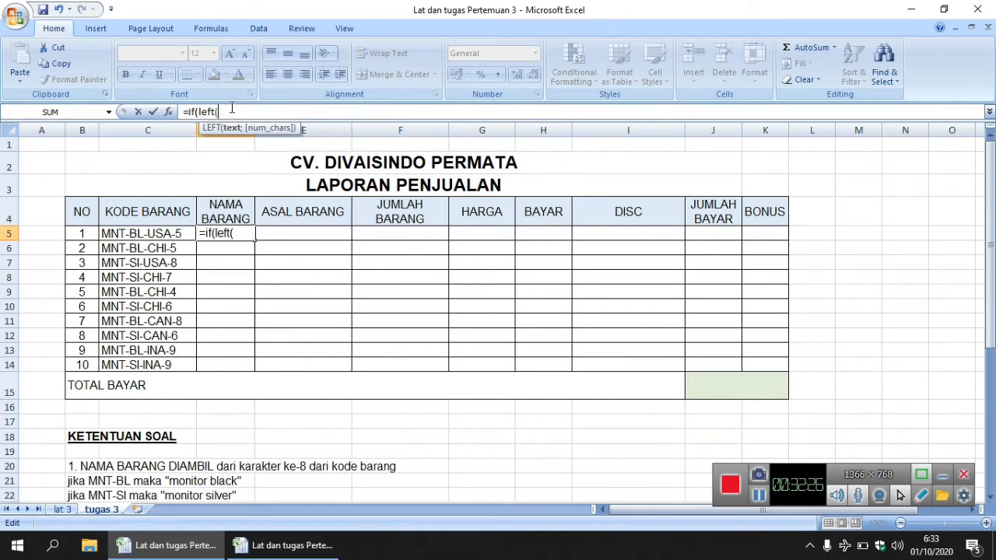
left_click(156, 233)
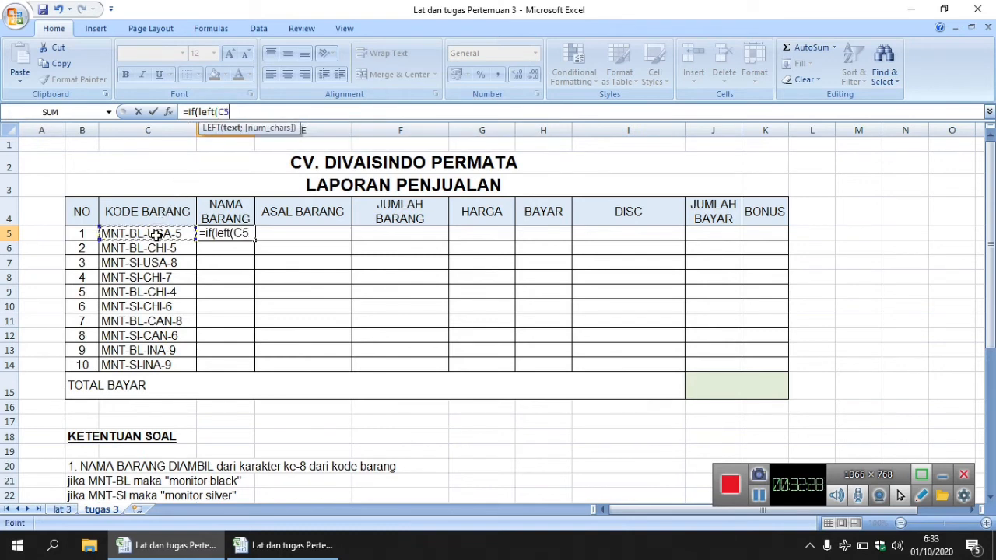
type(";")
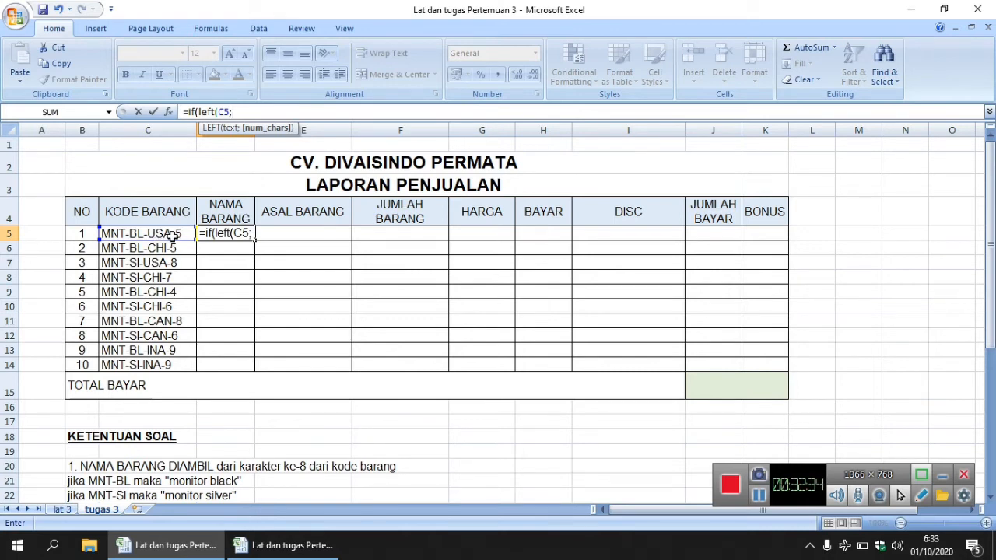
type("6")
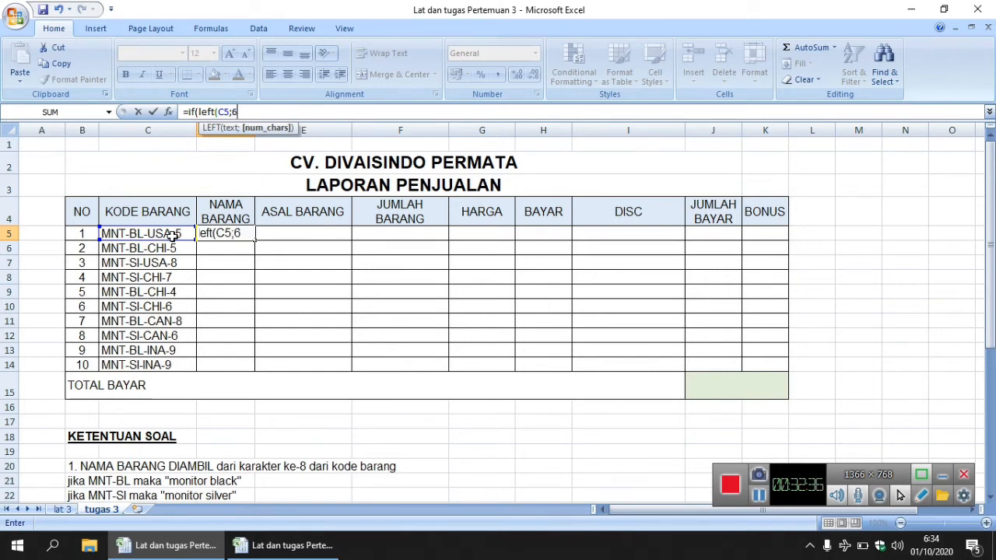
type(")")
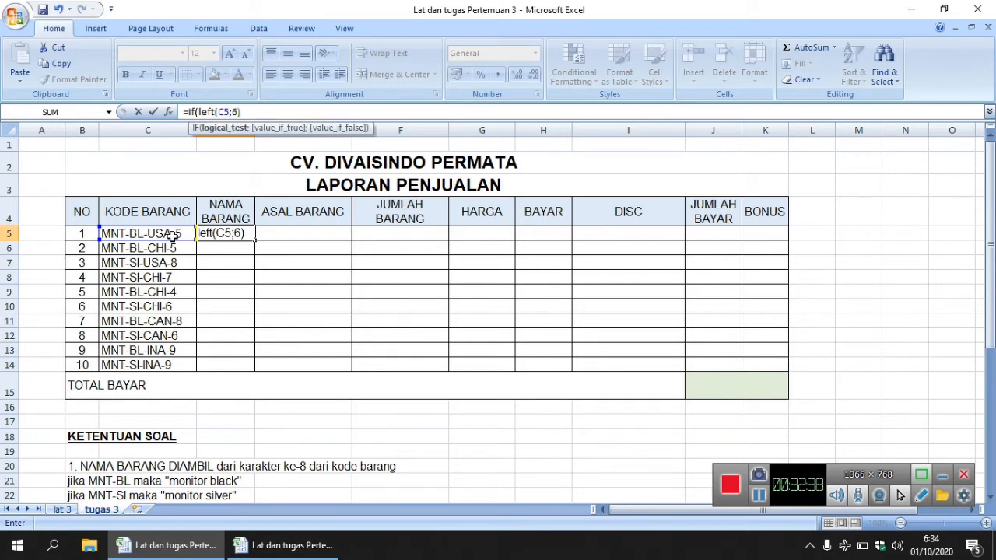
type("=\"")
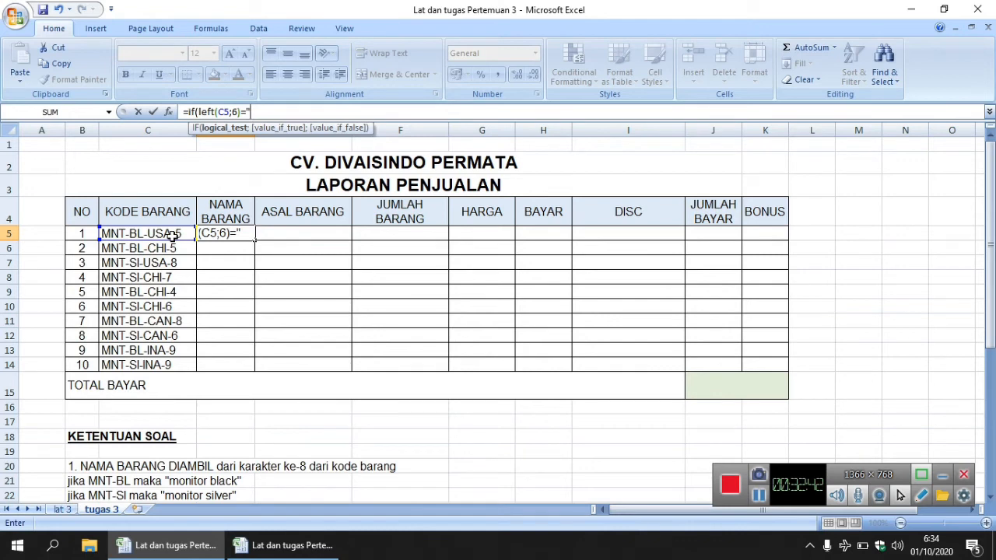
type("MNT-")
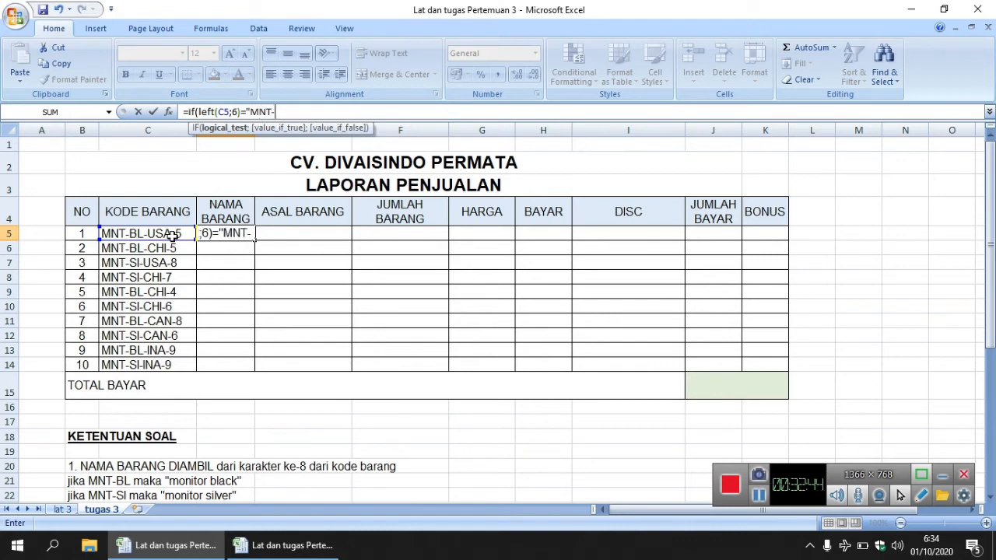
type("BL")
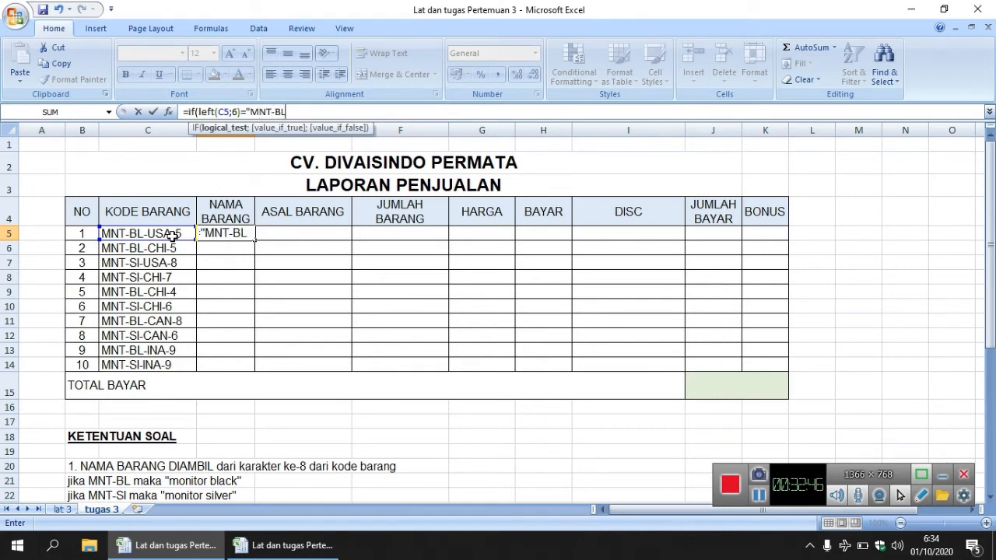
type("\";\"")
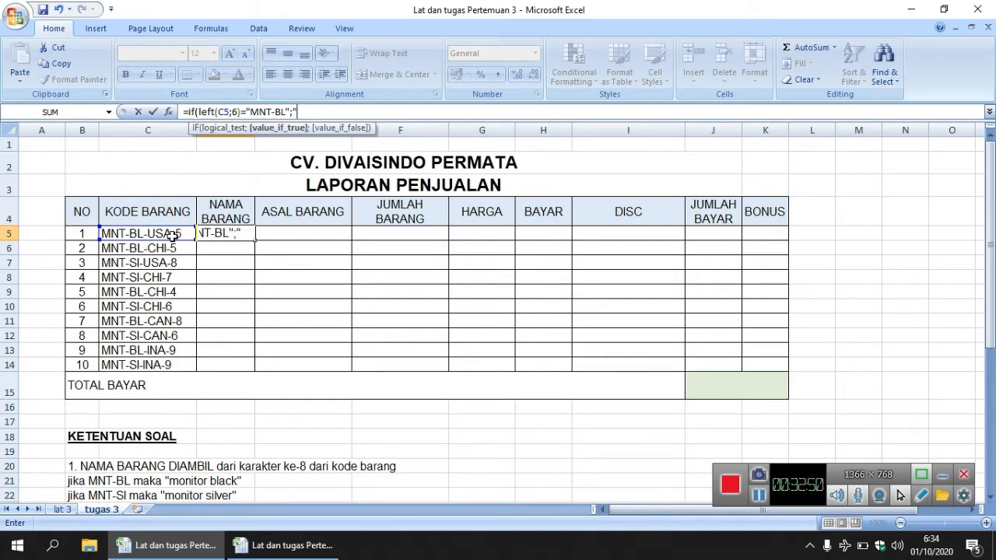
type("MONIT")
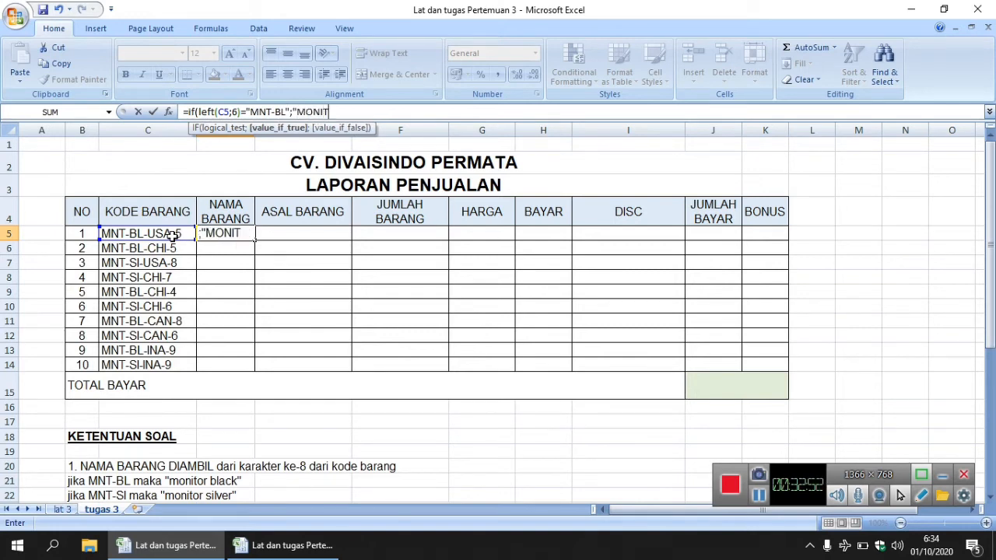
type("OR BLACK")
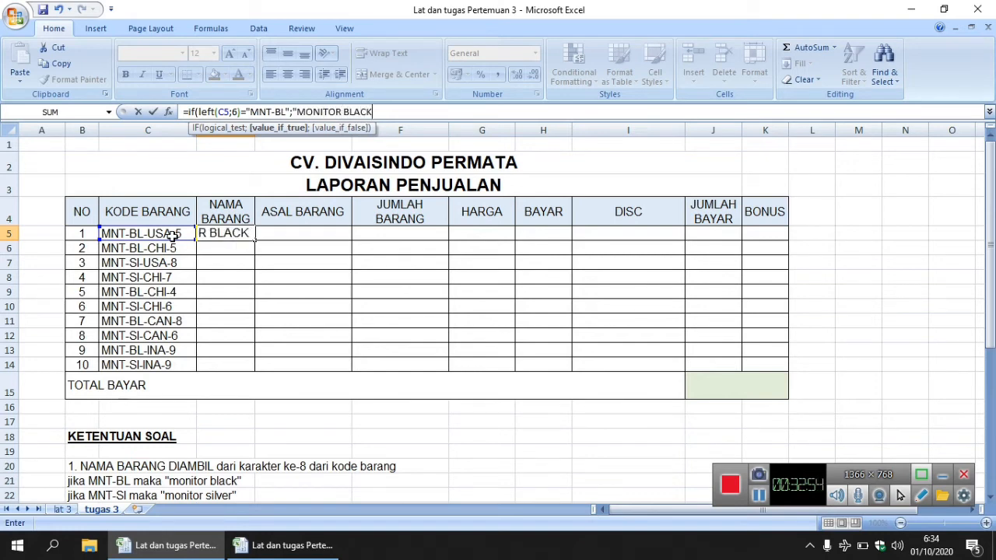
type("\";")
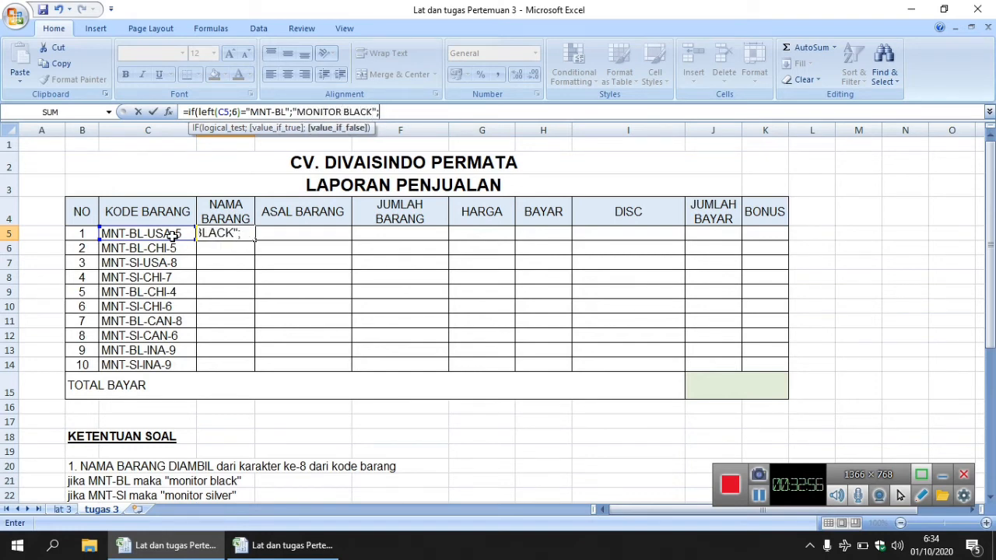
type("\"")
type("MONITO")
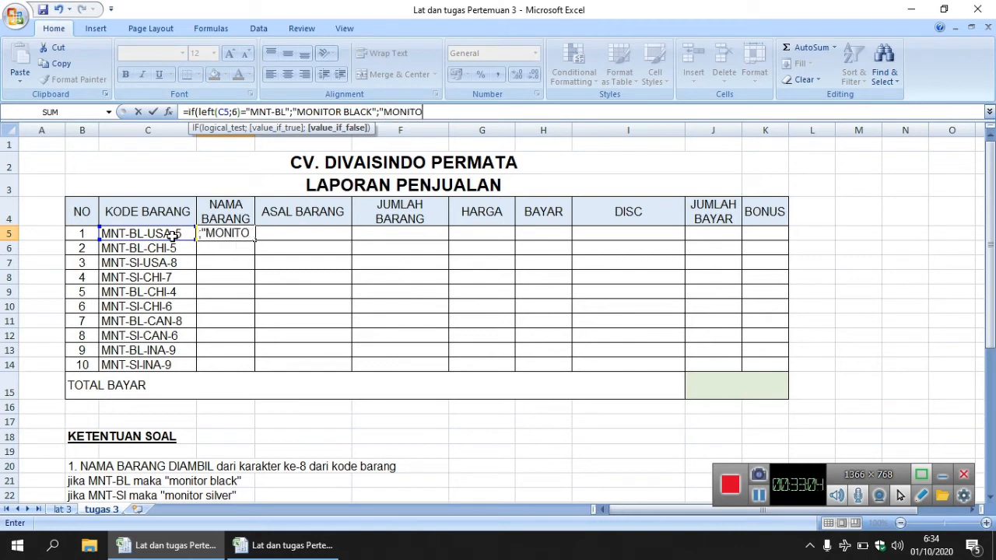
type("R SILVER\")")
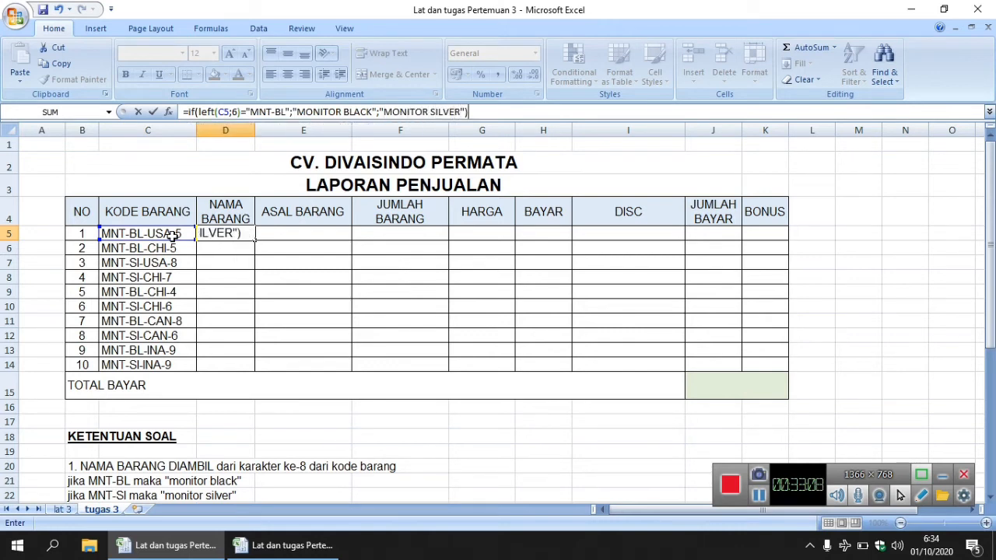
key("Return")
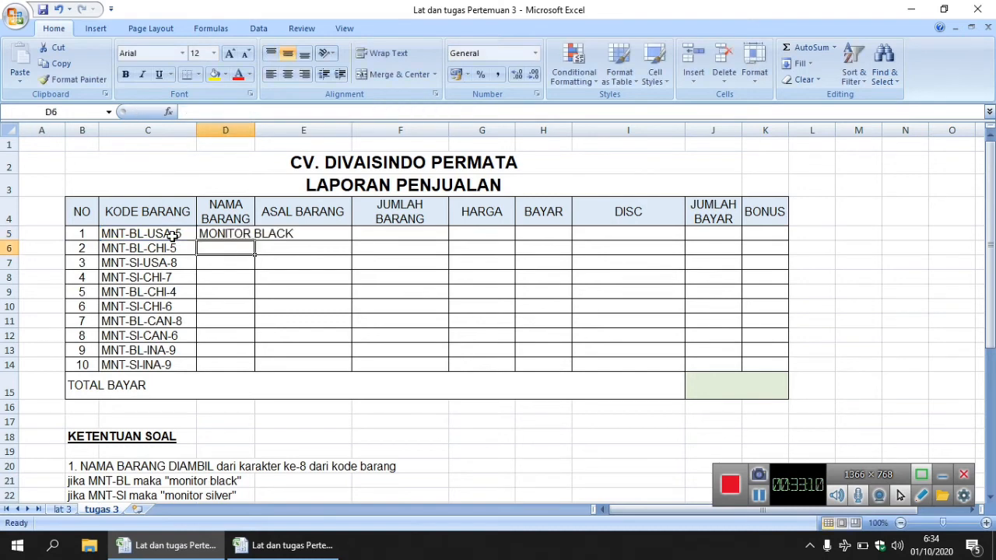
Widen the NAMA BARANG column to fit the item names and fill the D5 formula down to D14.
left_click_drag(255, 133, 315, 139)
left_click(310, 236)
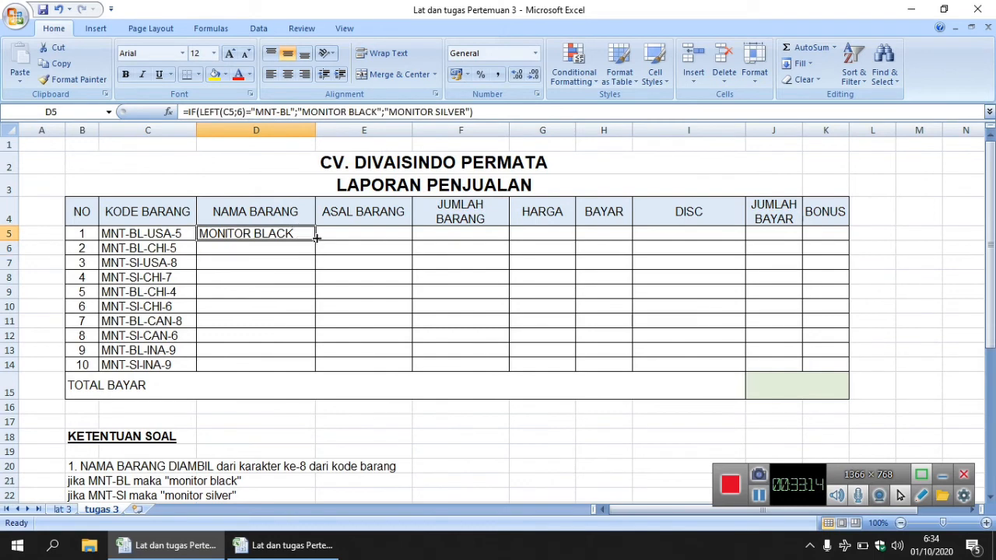
left_click_drag(315, 238, 296, 365)
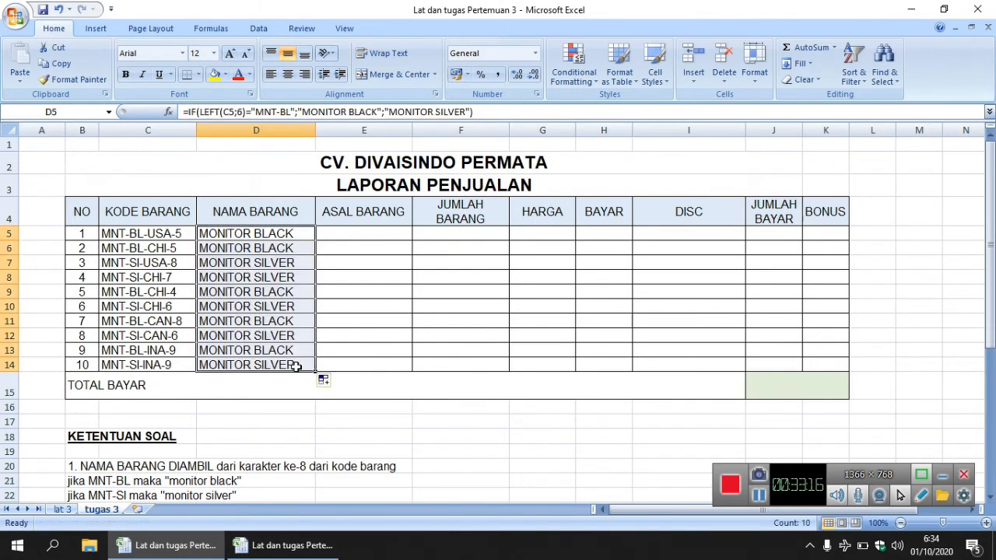
Begin the item origin formula in E5 with =IF(MID(C5;8;3)="CAN";"Canada"; following the origin rules listed under KETENTUAN SOAL.
left_click(347, 232)
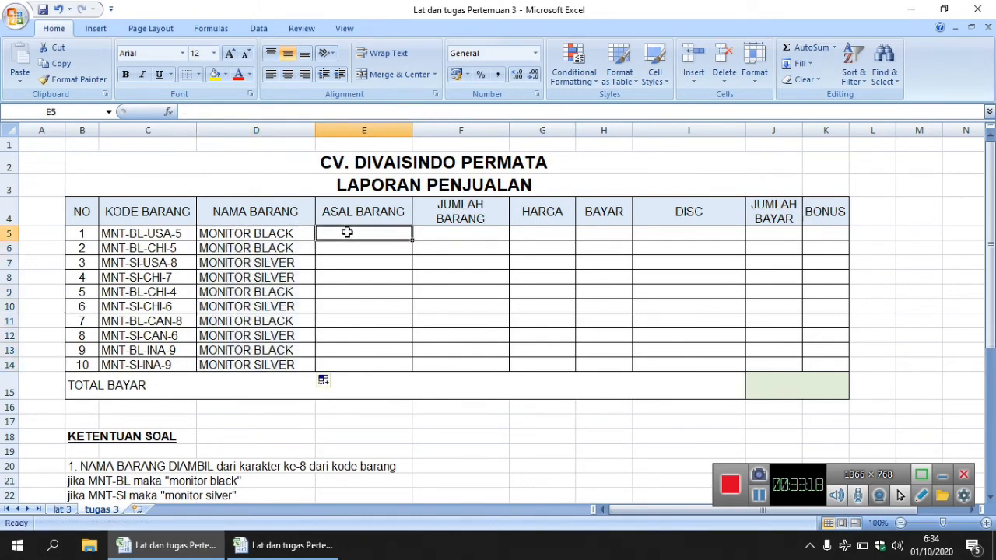
left_click_drag(990, 225, 990, 303)
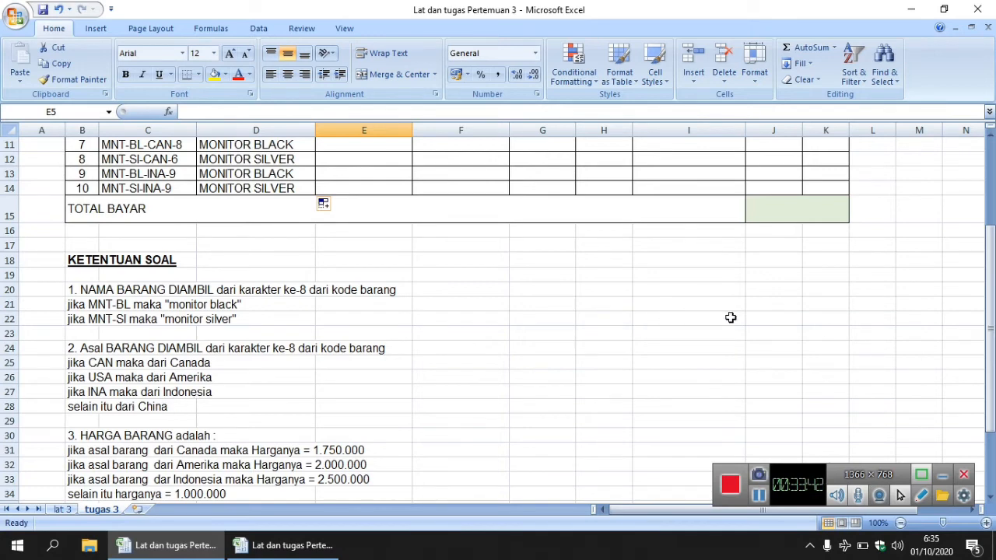
scroll(778, 295, "up", 3)
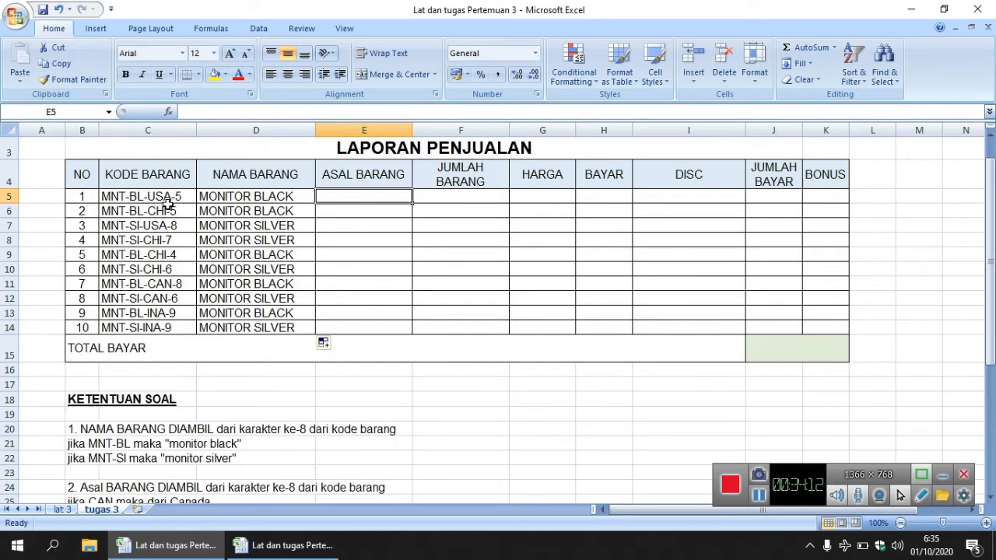
left_click(229, 112)
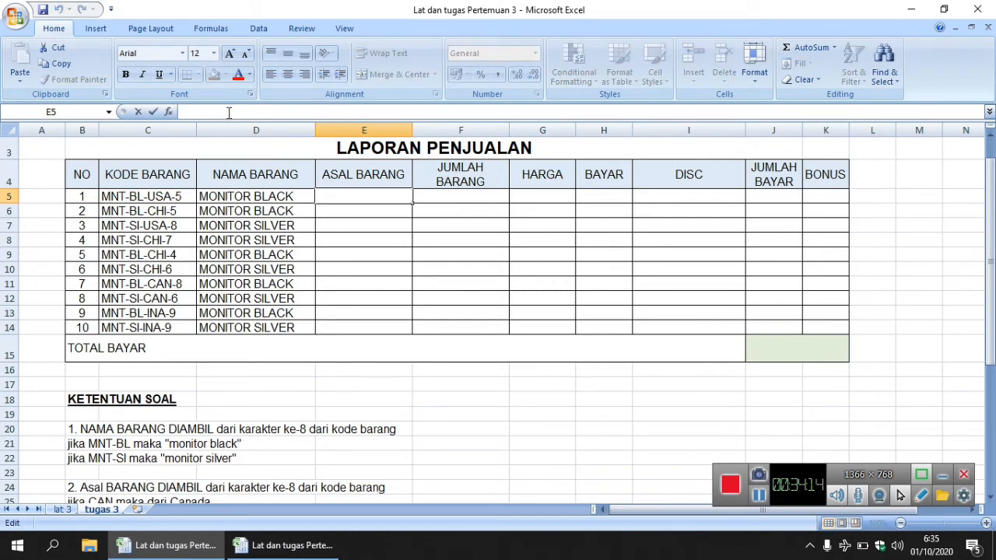
type("=")
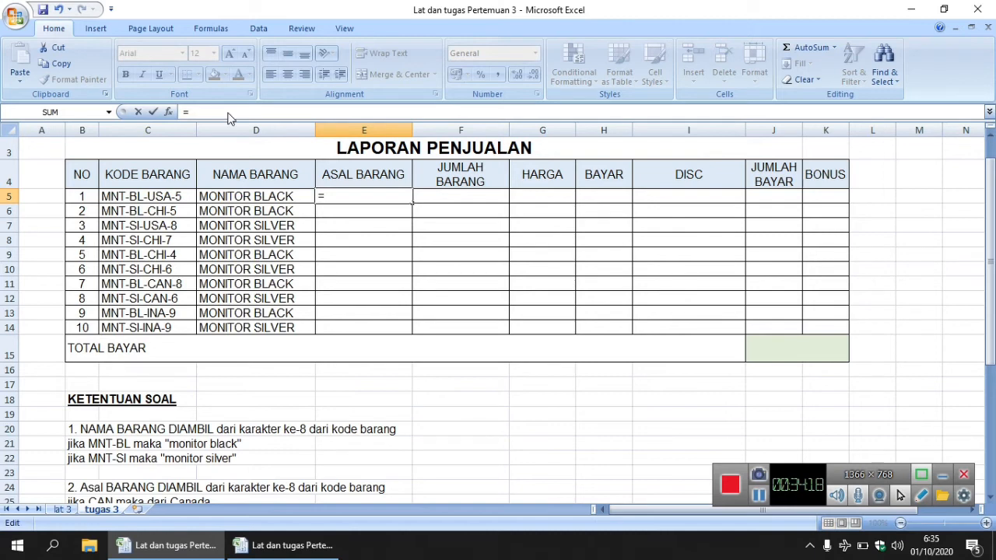
type("IF(MI")
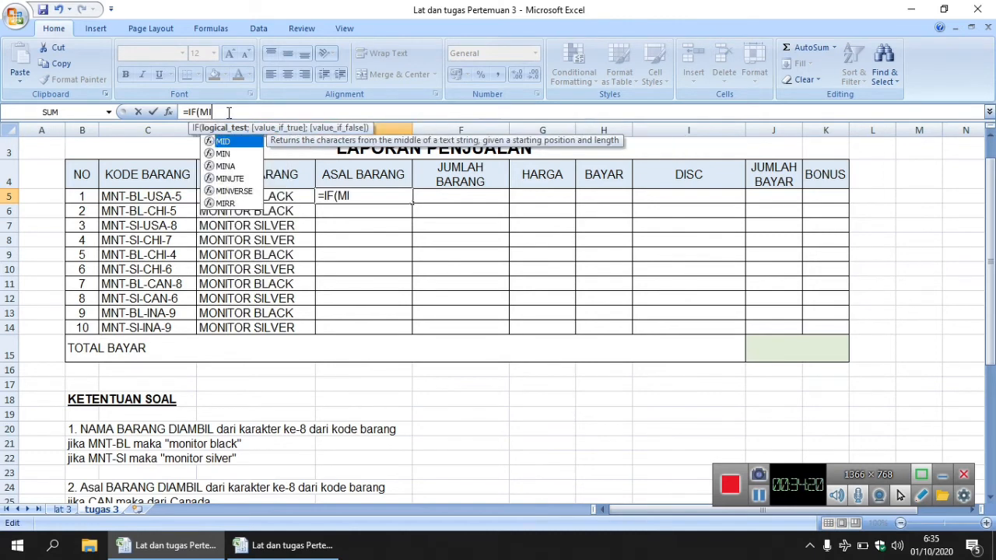
type("D(")
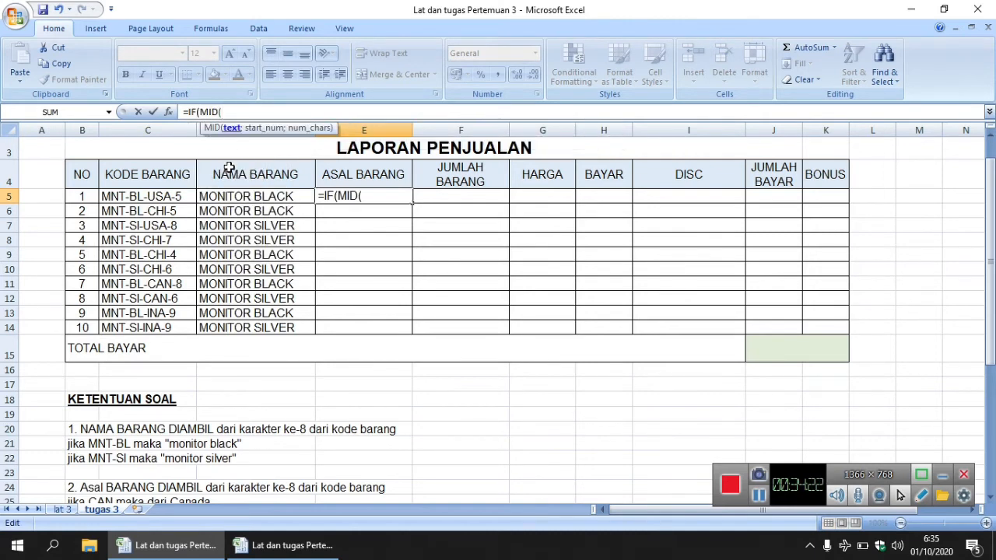
left_click(175, 196)
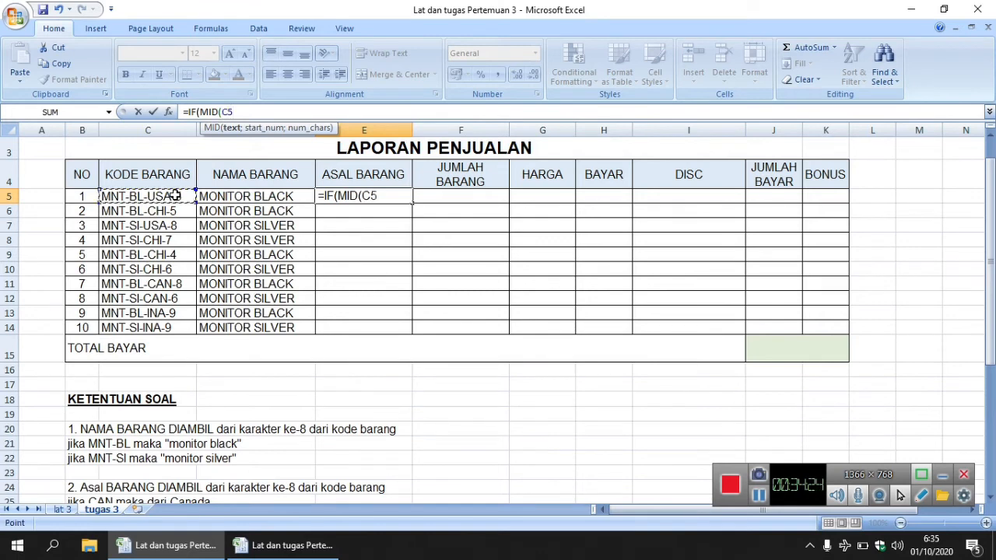
type(";")
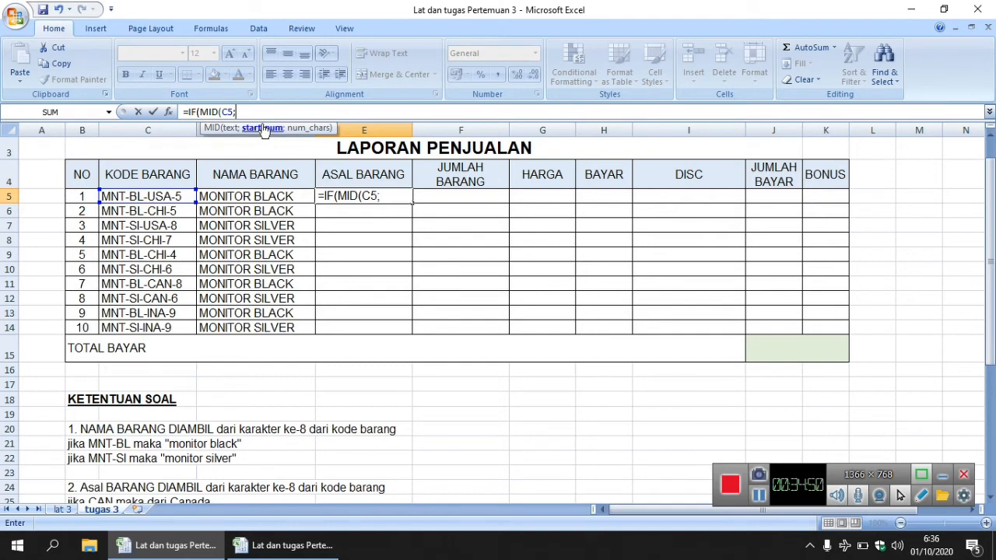
type("8;")
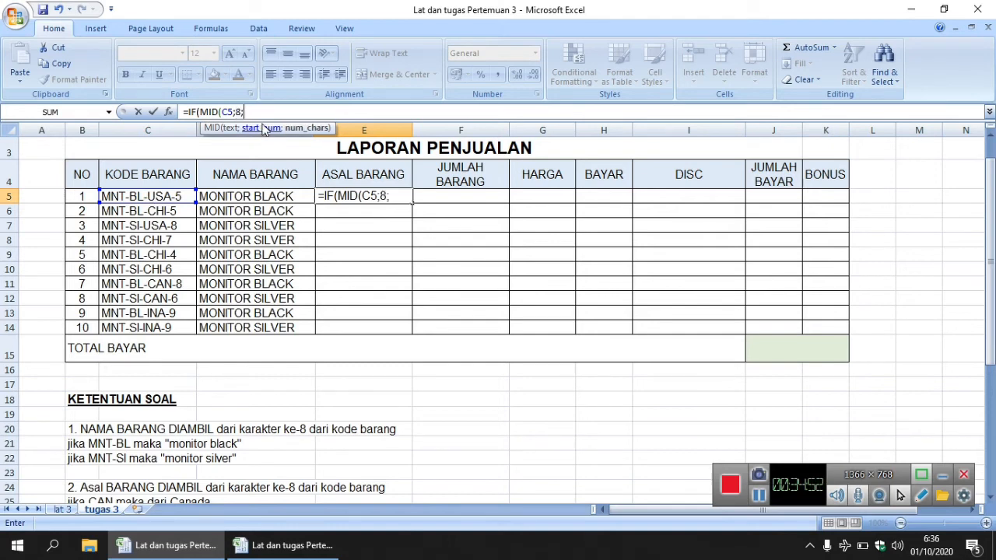
type("3)=")
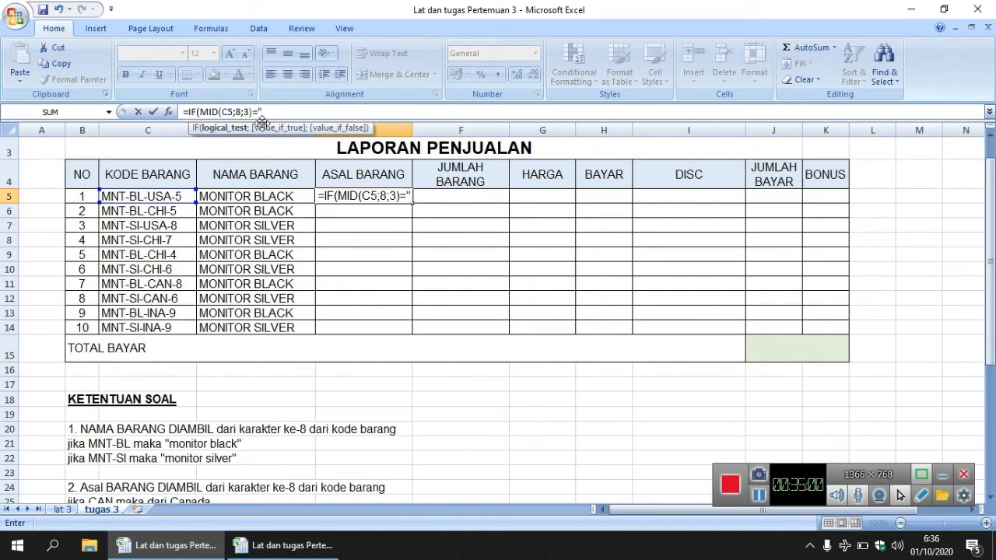
type("\"CAN")
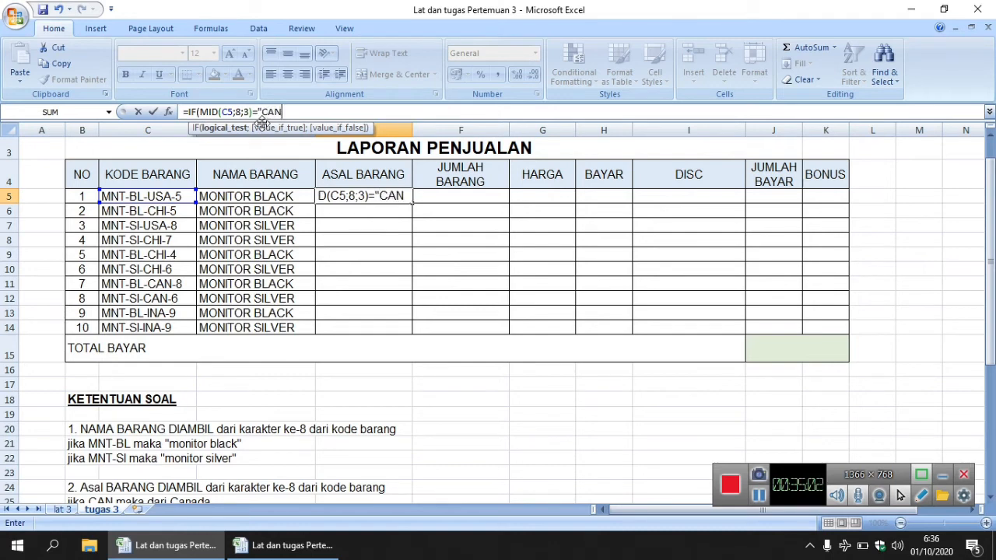
type("\";\"")
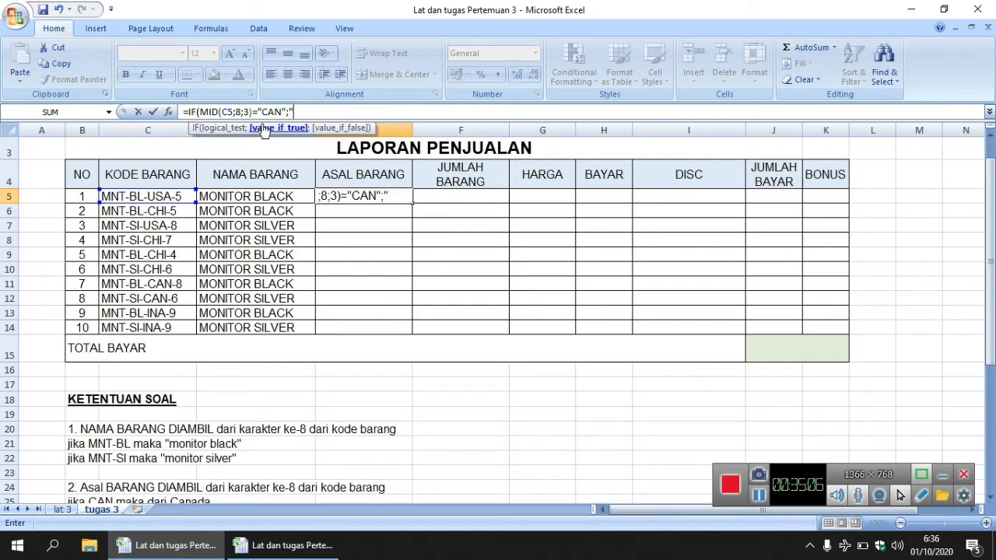
type("Canada\"")
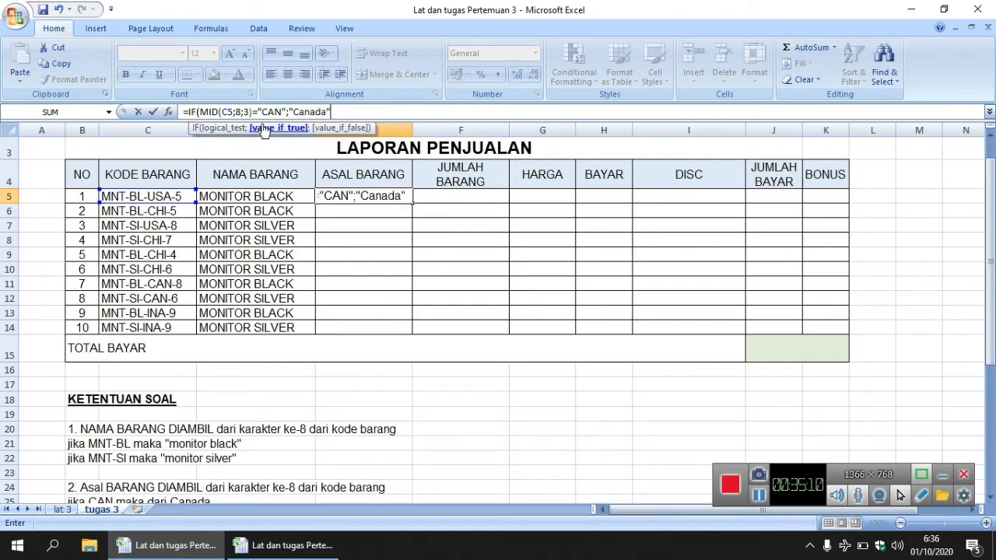
type(";")
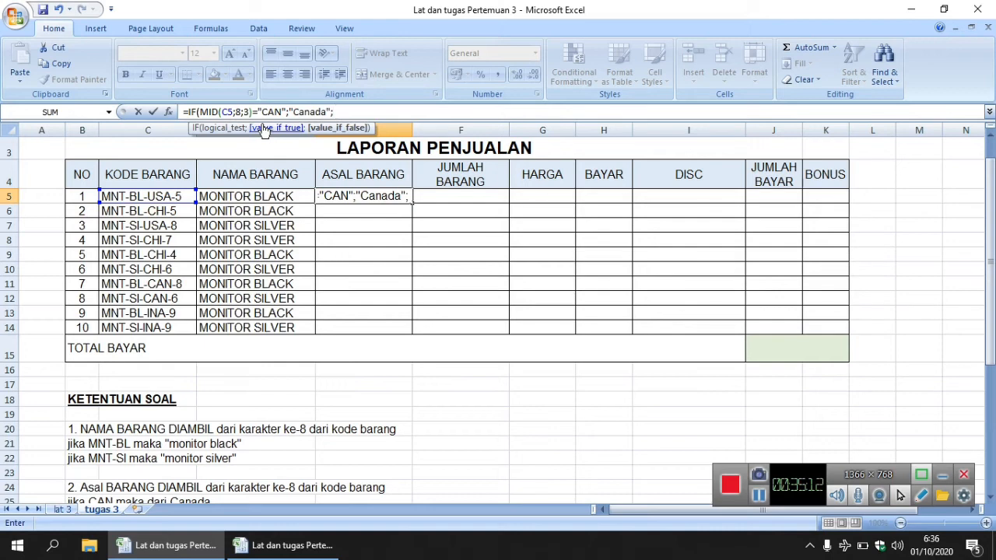
Extend the E5 formula with a nested condition if(mid(C5;8;3)="USA";"amerika"; for items of American origin.
type("if(mid(")
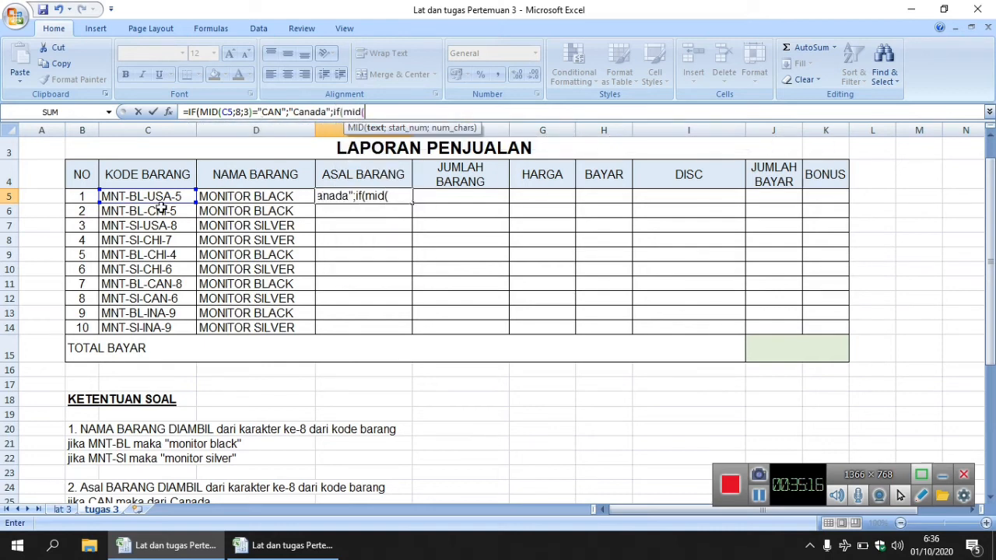
left_click(158, 196)
type(";")
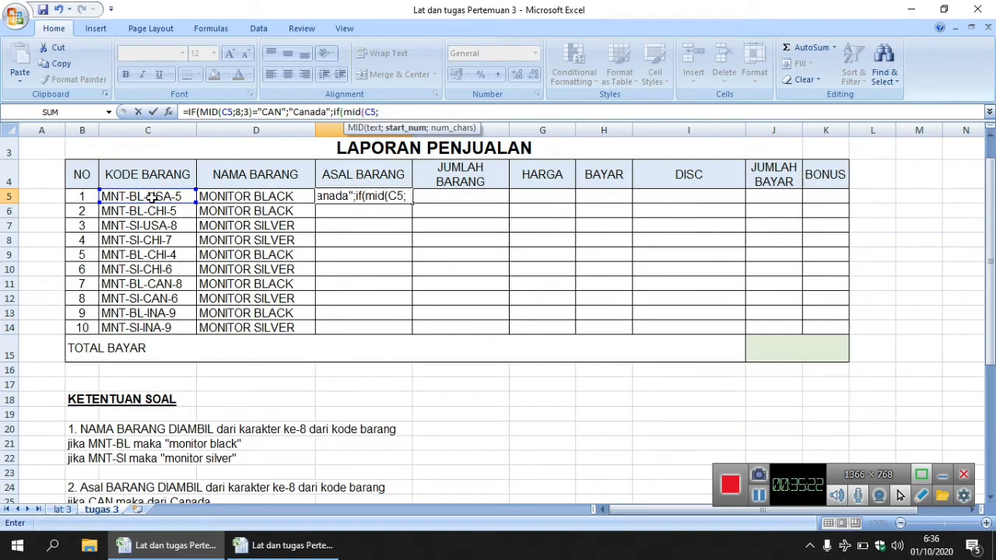
type("8;")
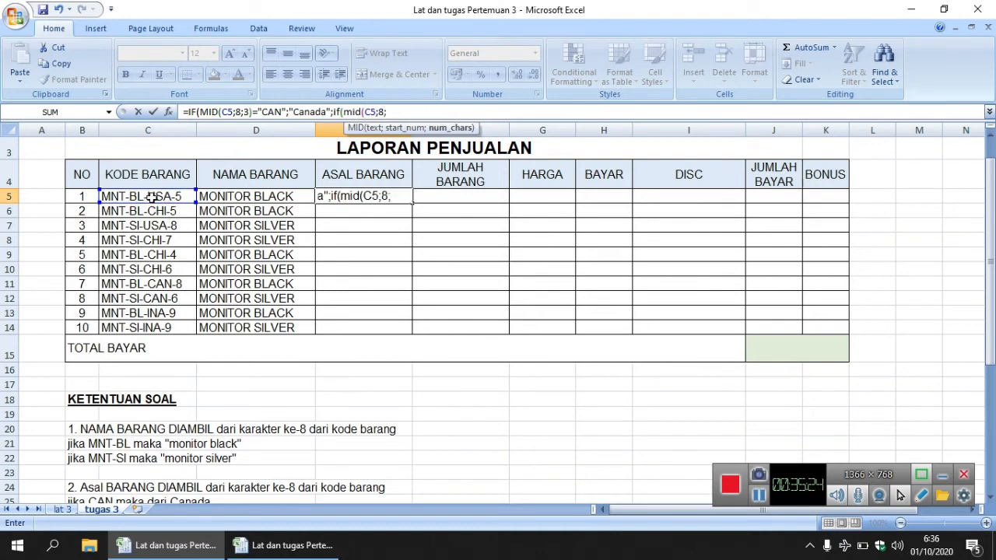
type("3)=\"")
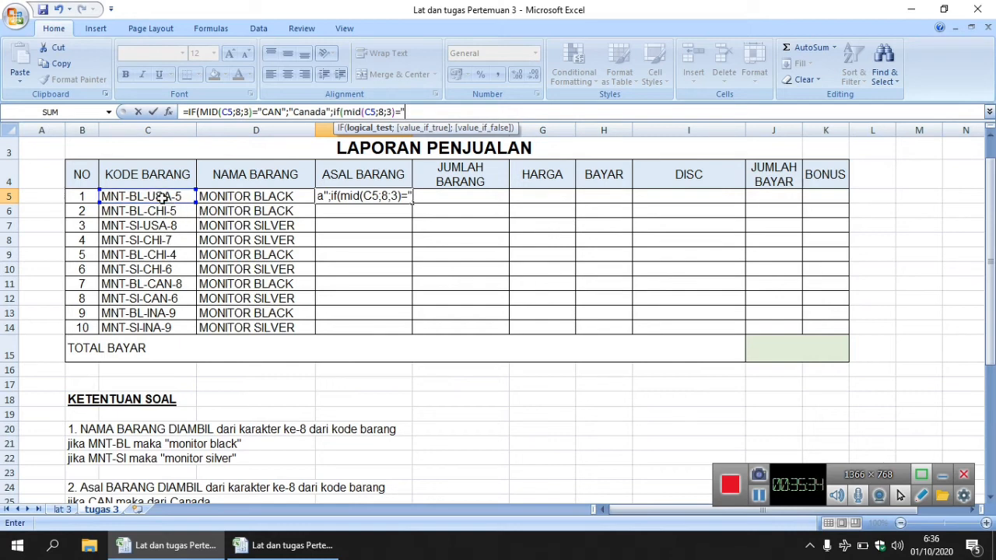
left_click_drag(989, 319, 990, 349)
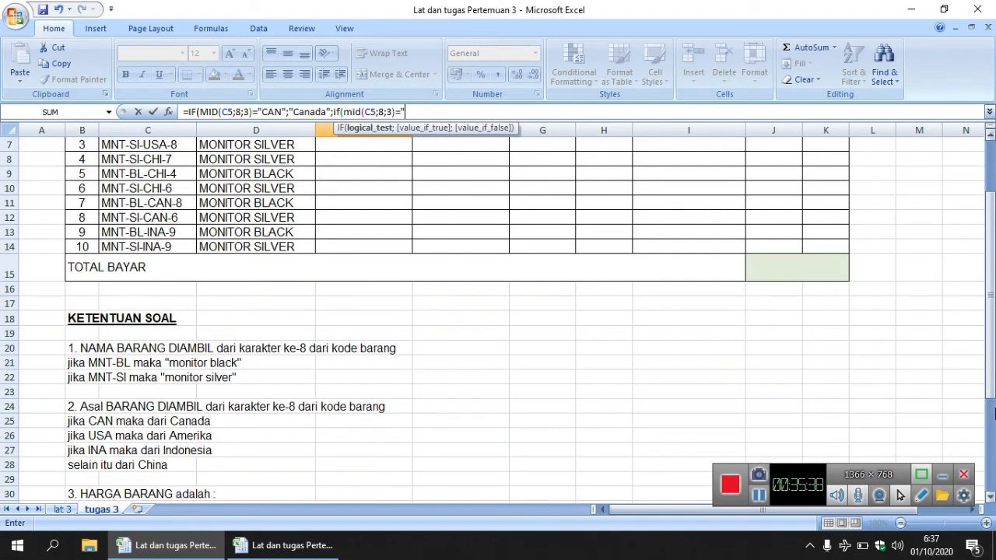
left_click_drag(990, 388, 989, 336)
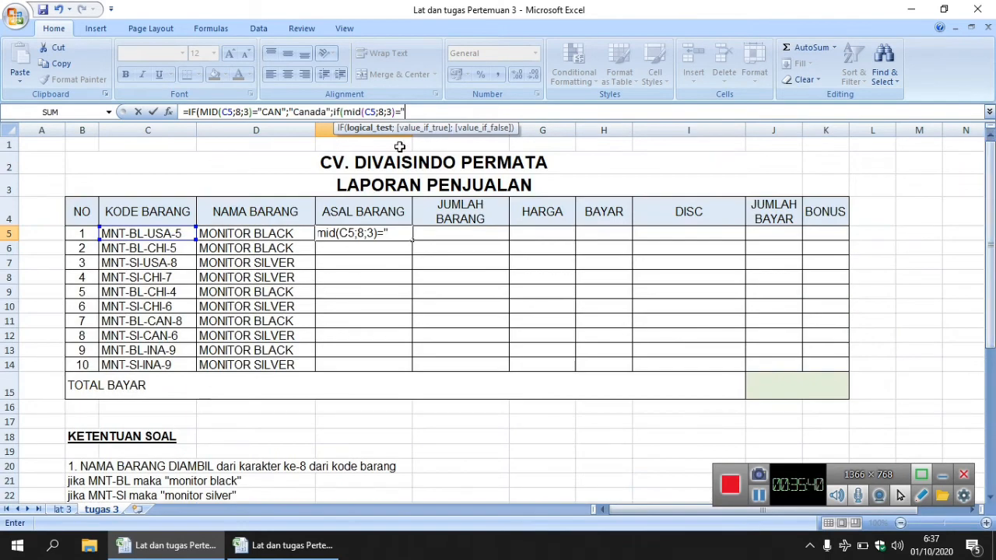
type("USA")
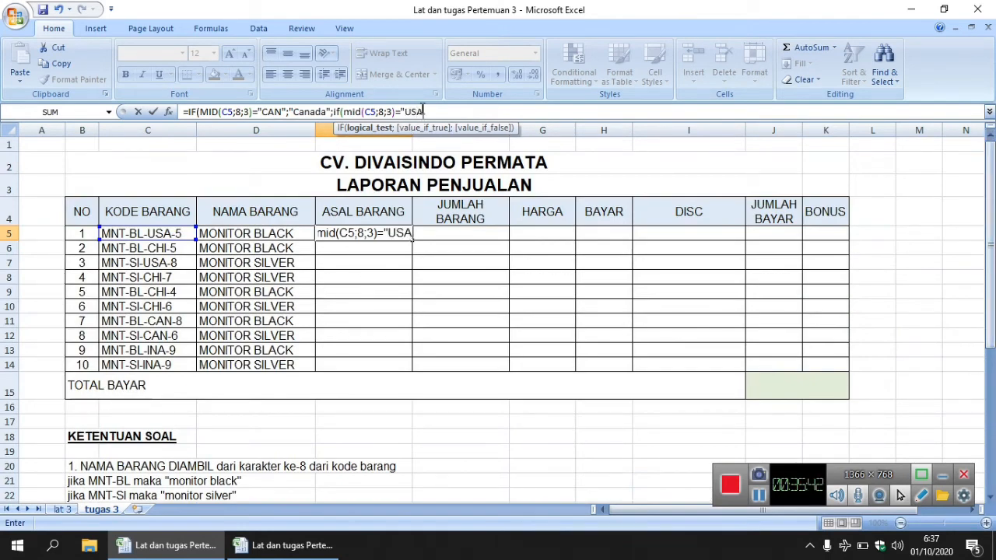
type("\";\"")
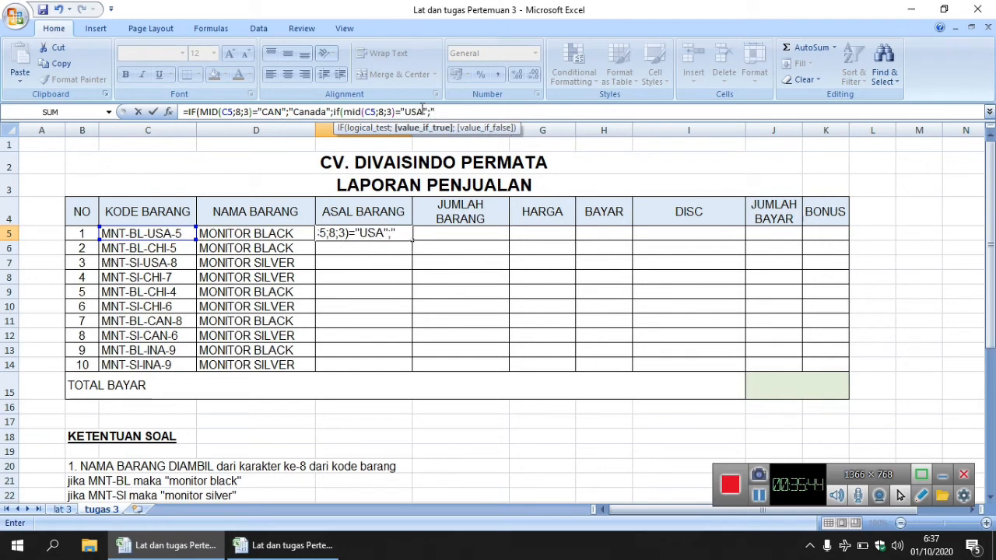
type("amaerika")
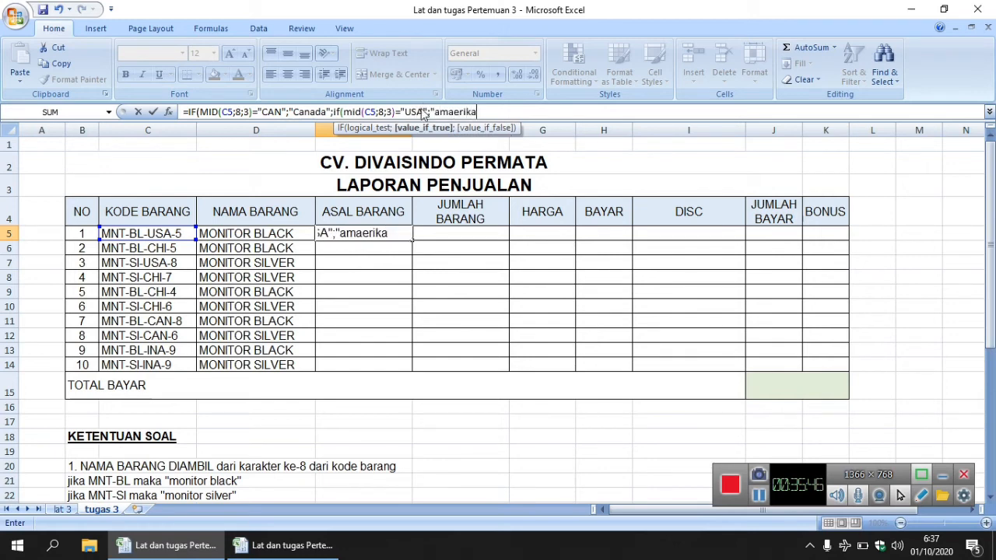
key("BackSpace")
key("BackSpace")
key("BackSpace")
key("BackSpace")
key("BackSpace")
key("BackSpace")
type("eri")
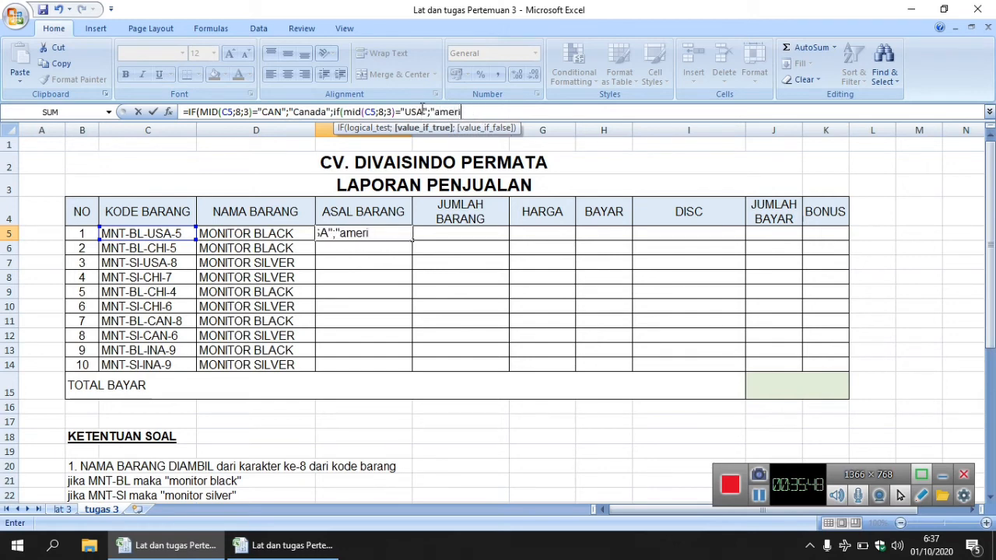
type("ka\";if")
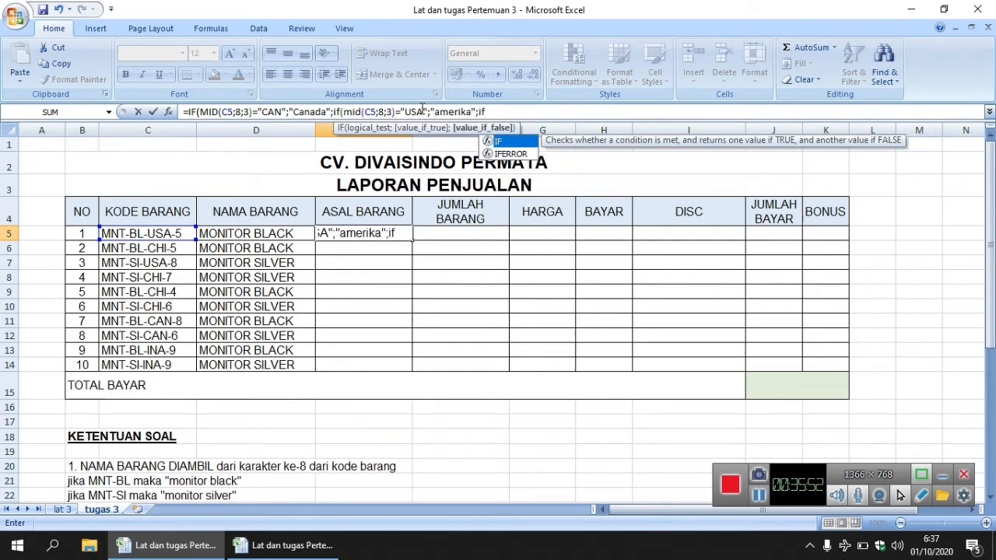
Add a third nested condition to the E5 formula, if(mid(C5;8;3)="chi";"china", for items of Chinese origin.
type("(mid(")
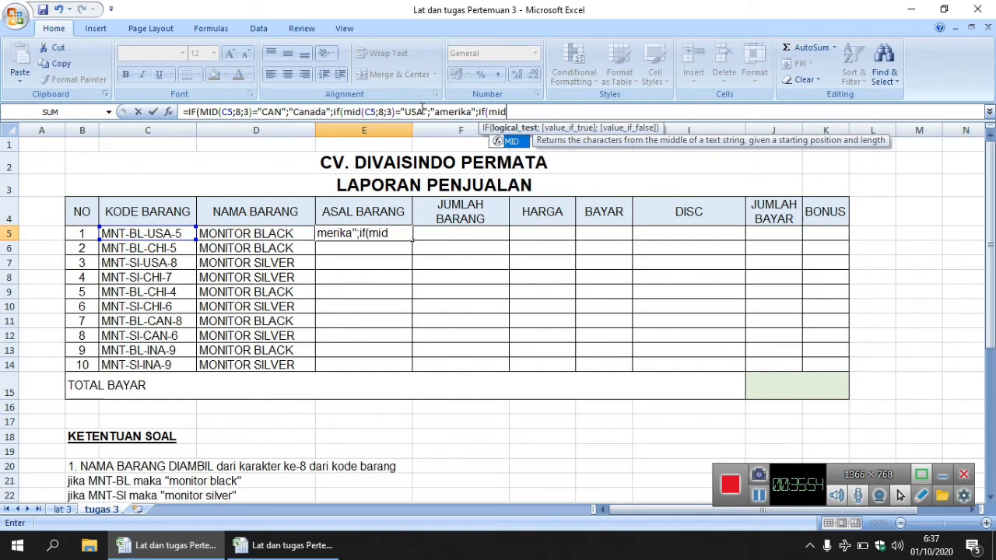
left_click(142, 233)
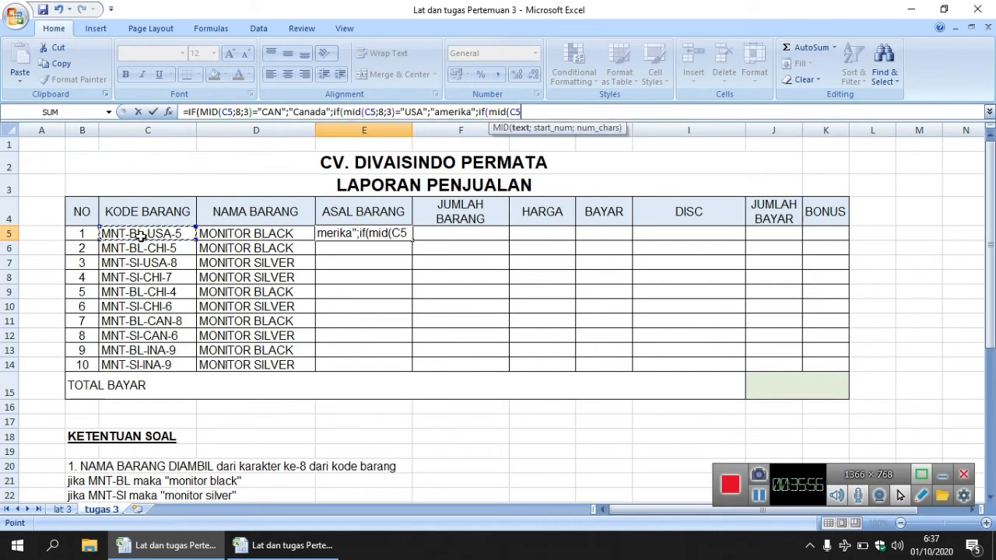
type(";")
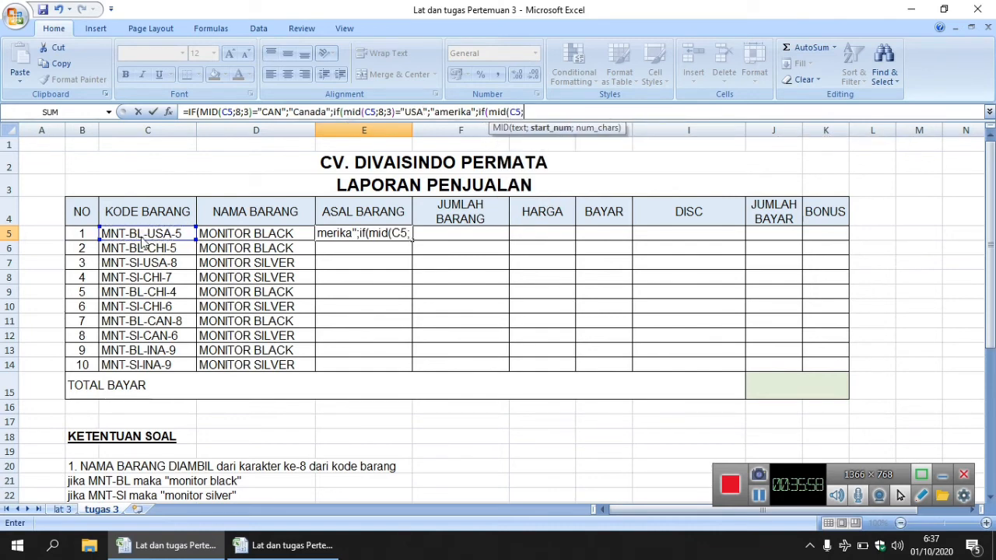
type("8;3")
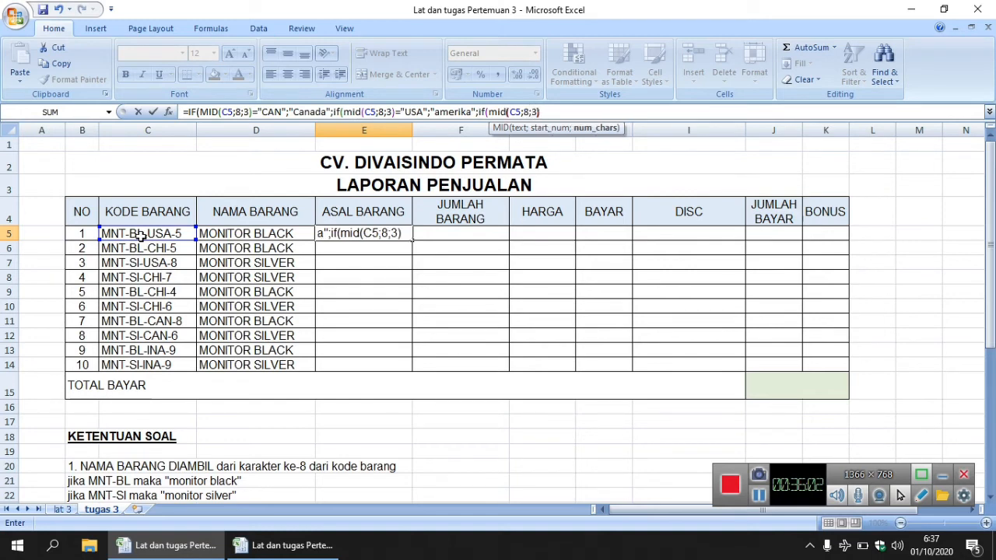
type(")=")
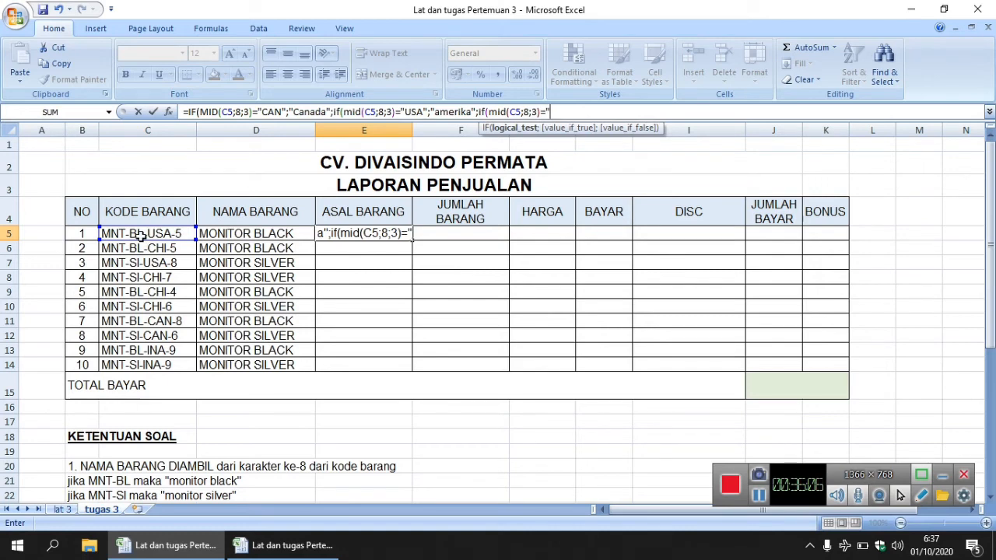
type("\"chi\"")
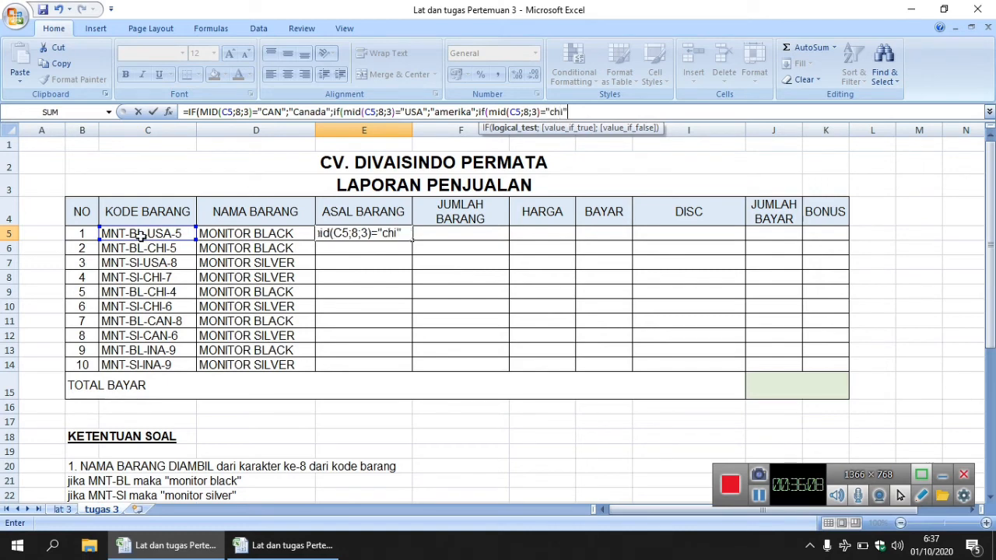
type(";\"china")
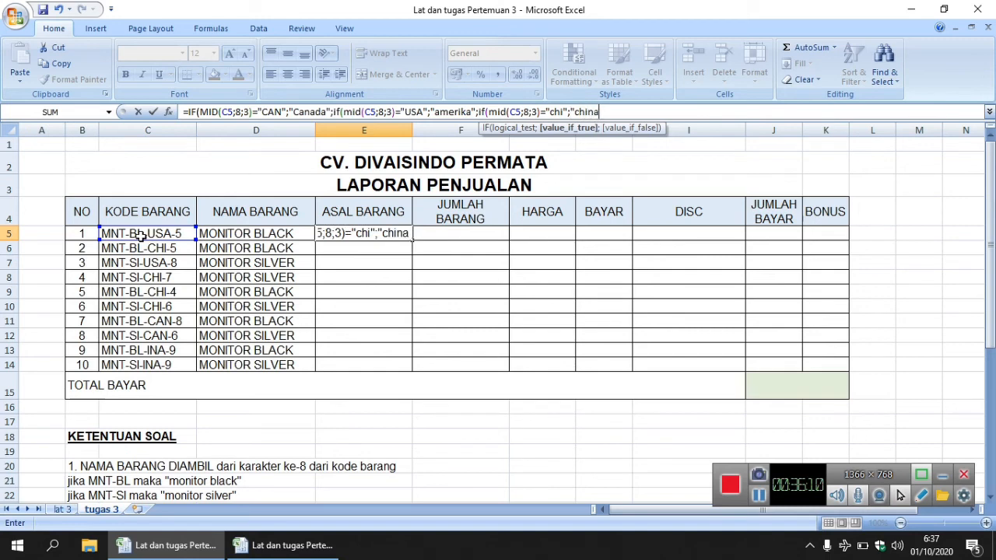
type("\"")
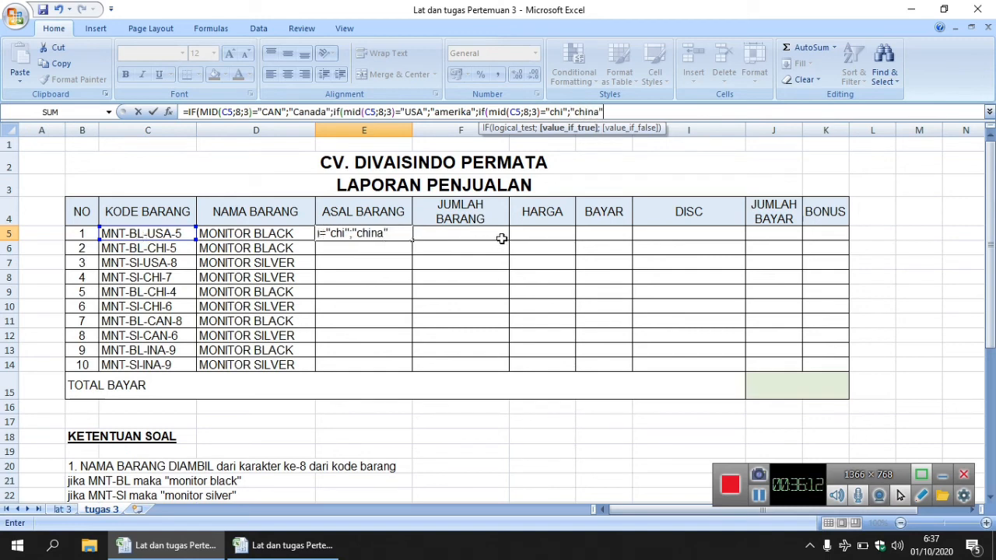
Complete the E5 formula with "indonesia" as the fallback origin and fill it down to E14.
type(";")
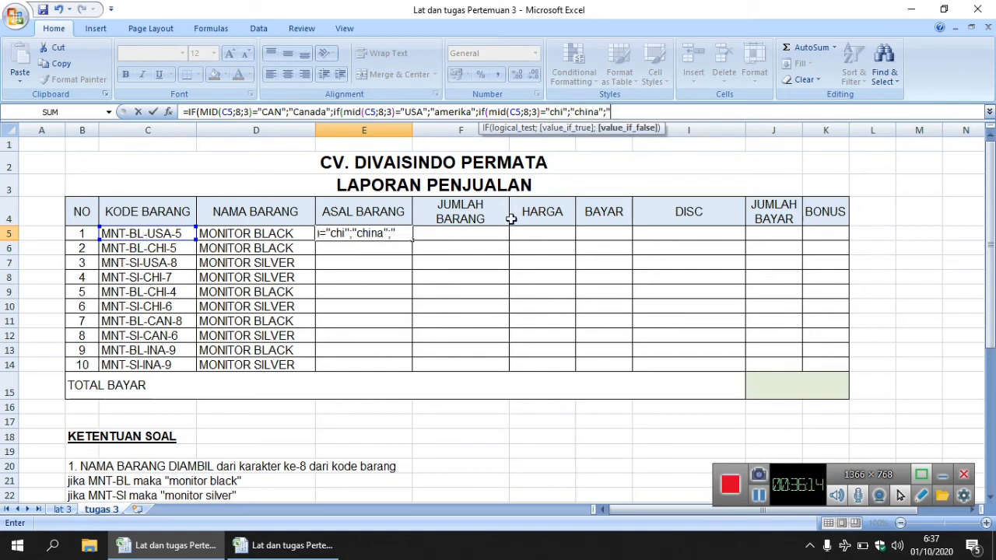
type("\"indonesia")
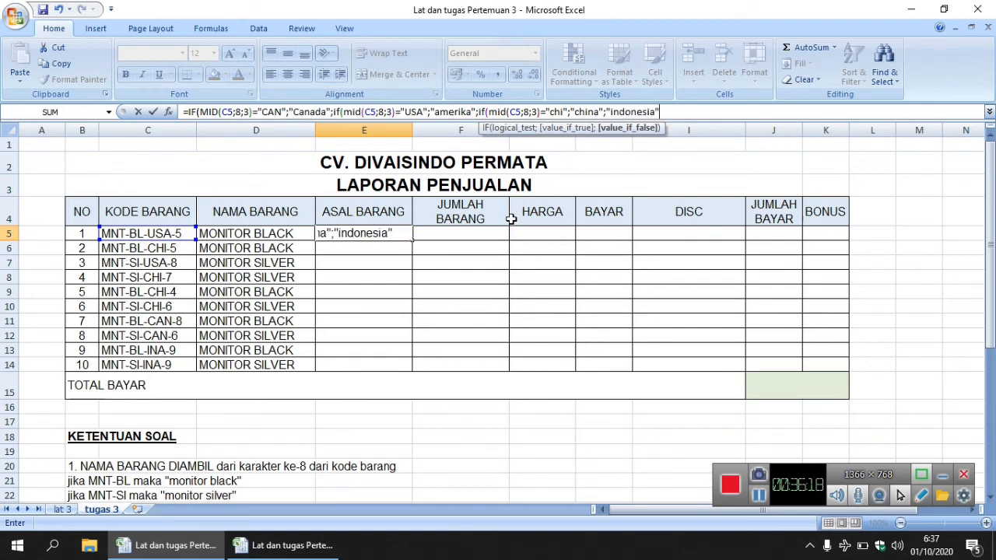
type("\")))")
key("Return")
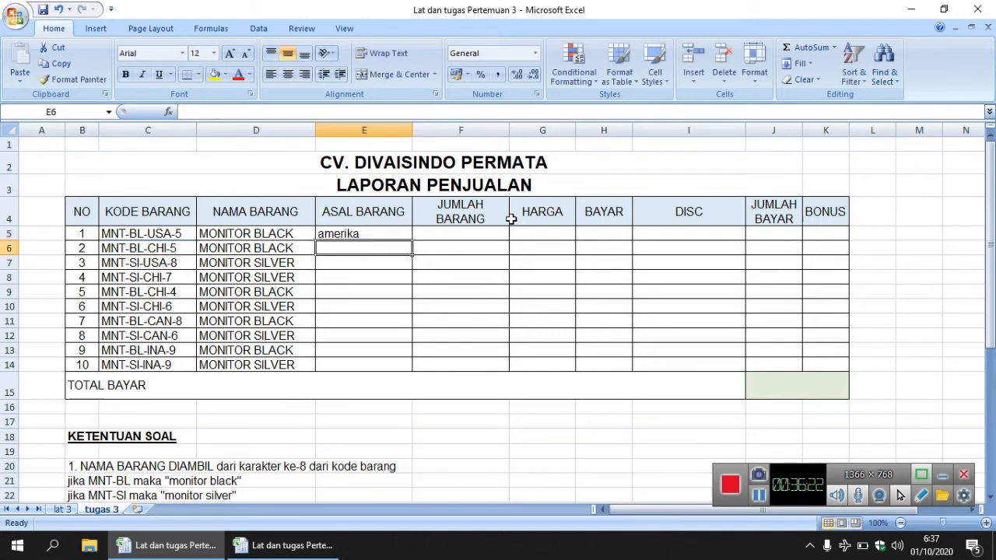
left_click(402, 228)
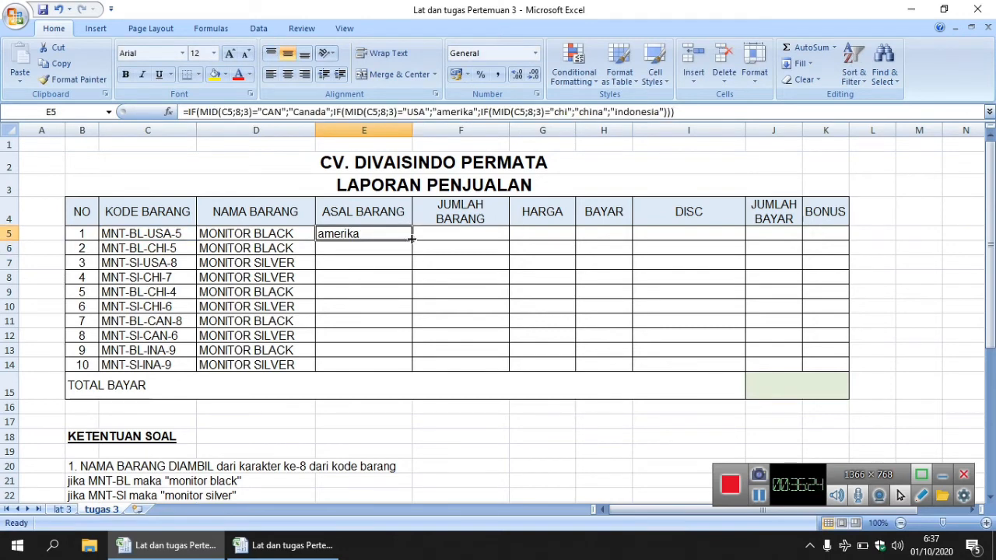
left_click_drag(411, 239, 412, 372)
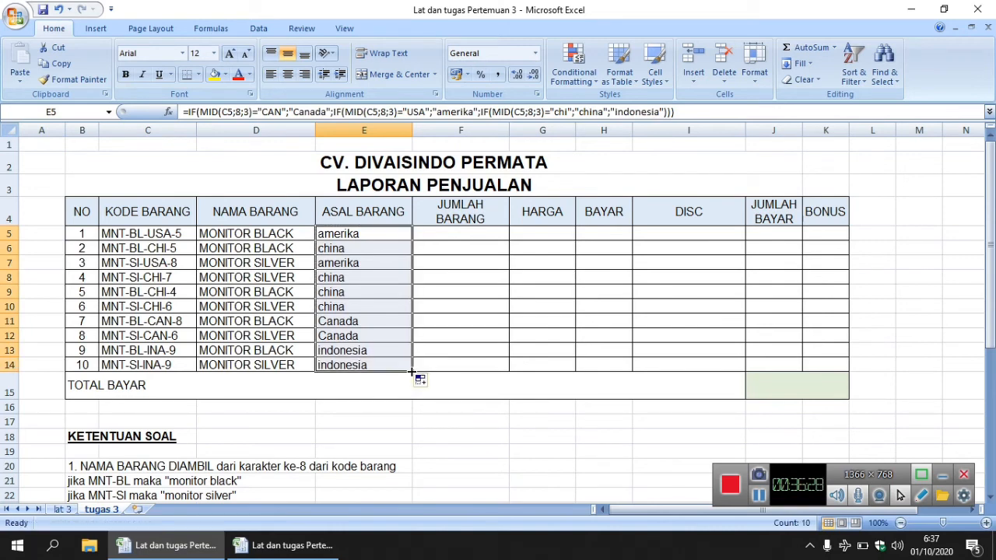
Extract the item quantity in F5 from the item code with =RIGHT(C5;1) and fill the formula down to F14.
left_click(475, 235)
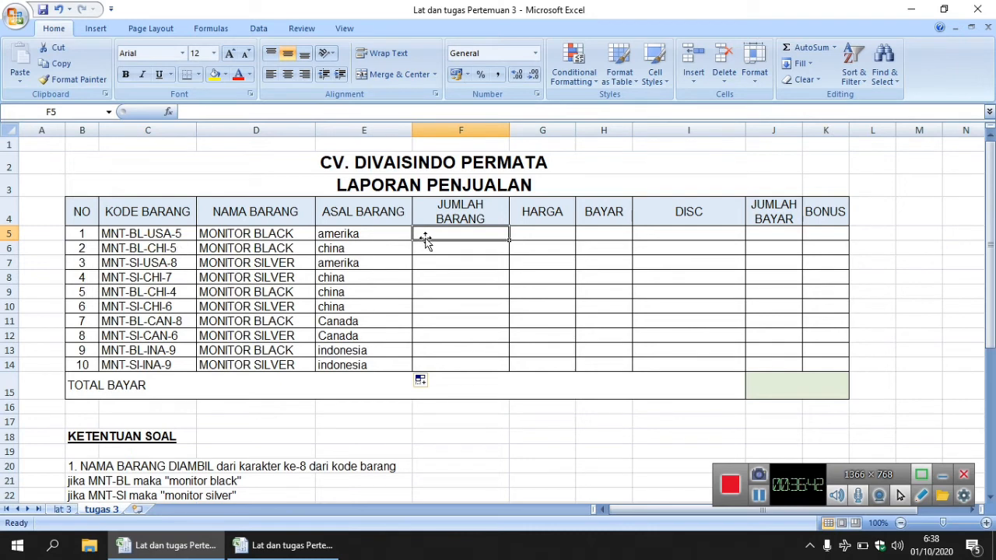
type("=")
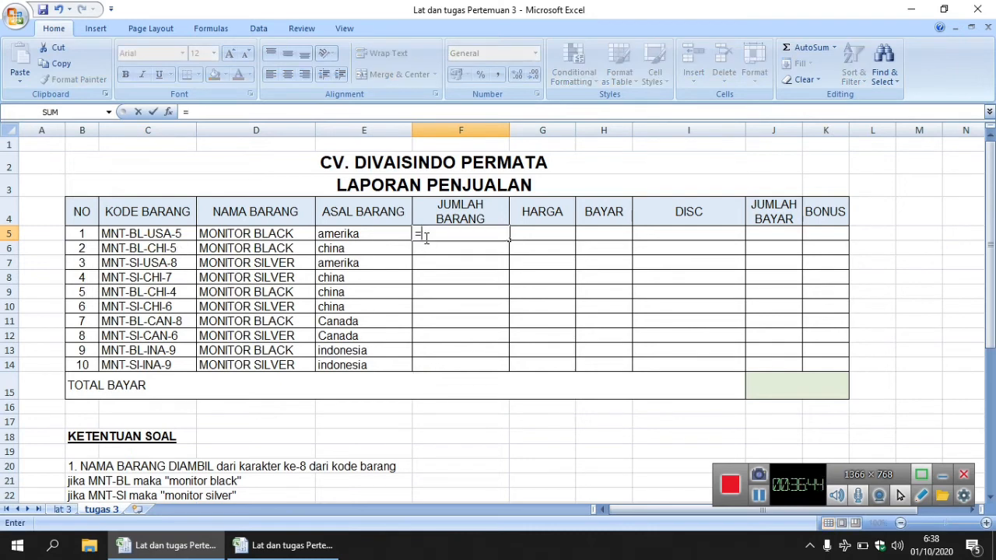
type("ri")
key("Tab")
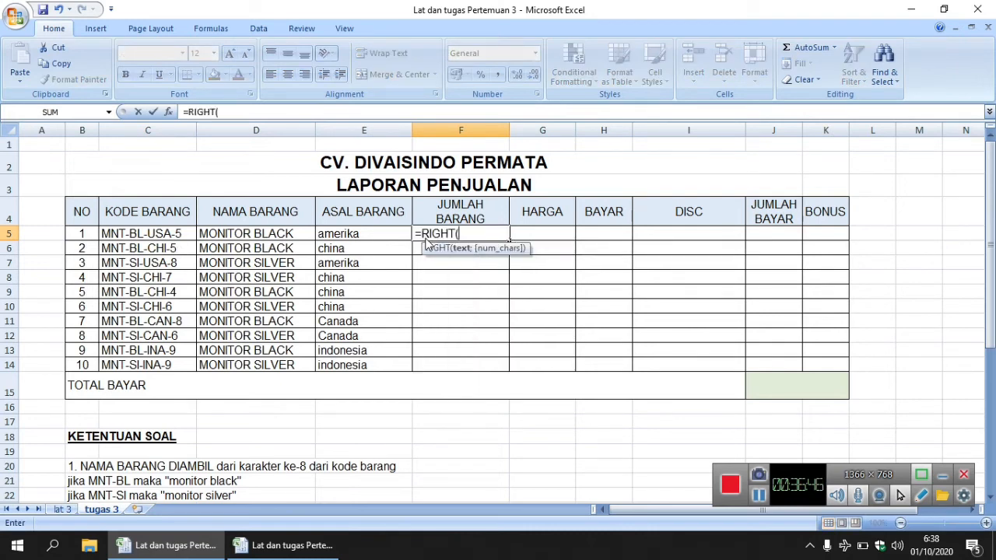
left_click(170, 238)
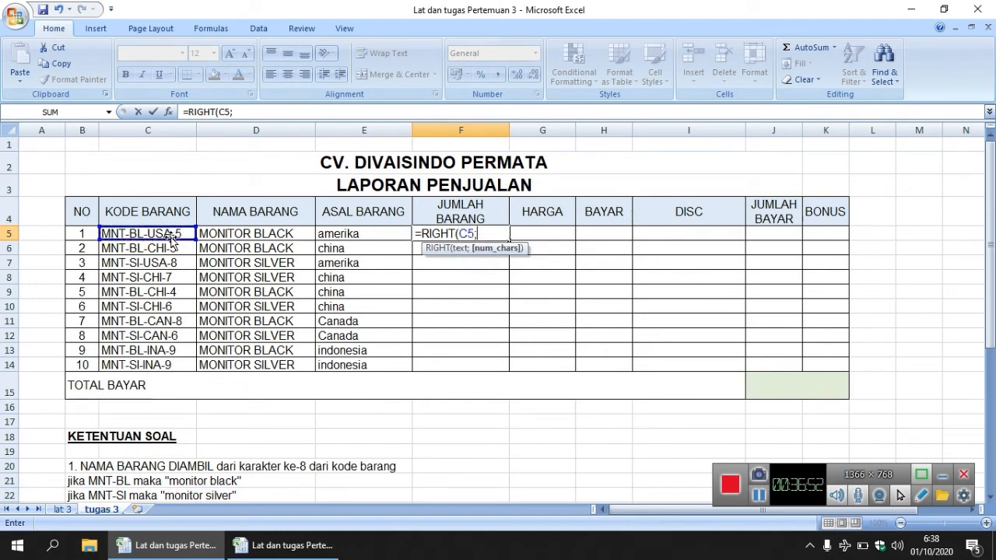
type("1)")
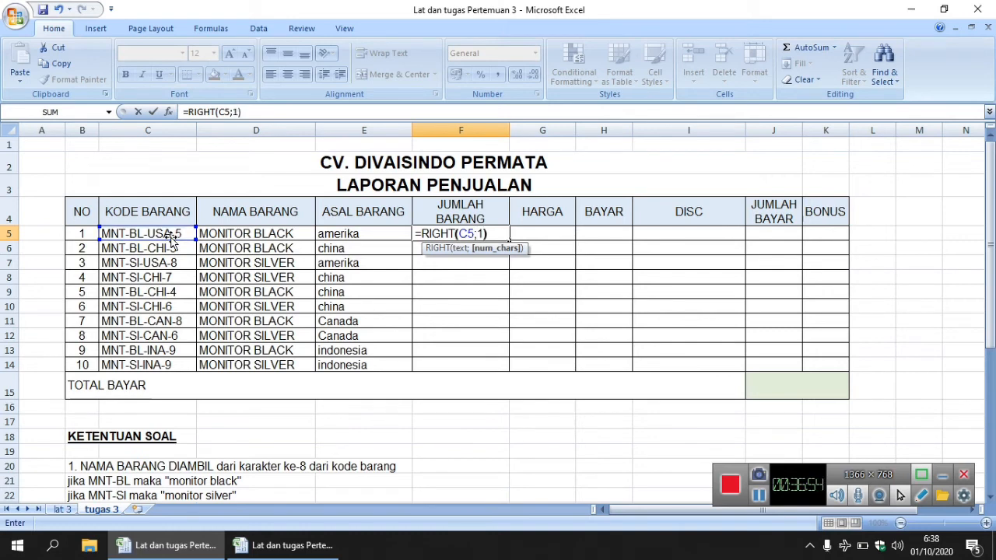
key("Return")
left_click(449, 233)
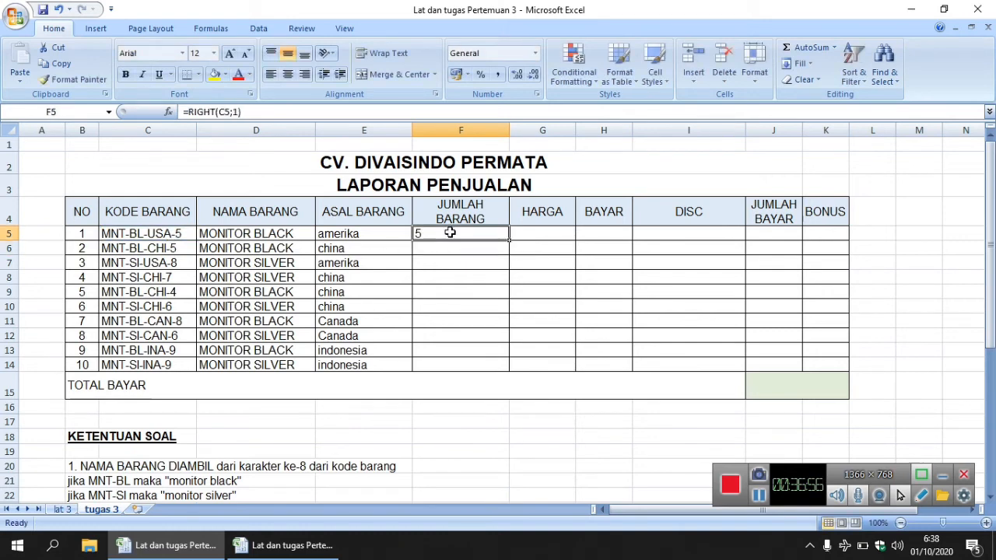
left_click_drag(509, 240, 493, 364)
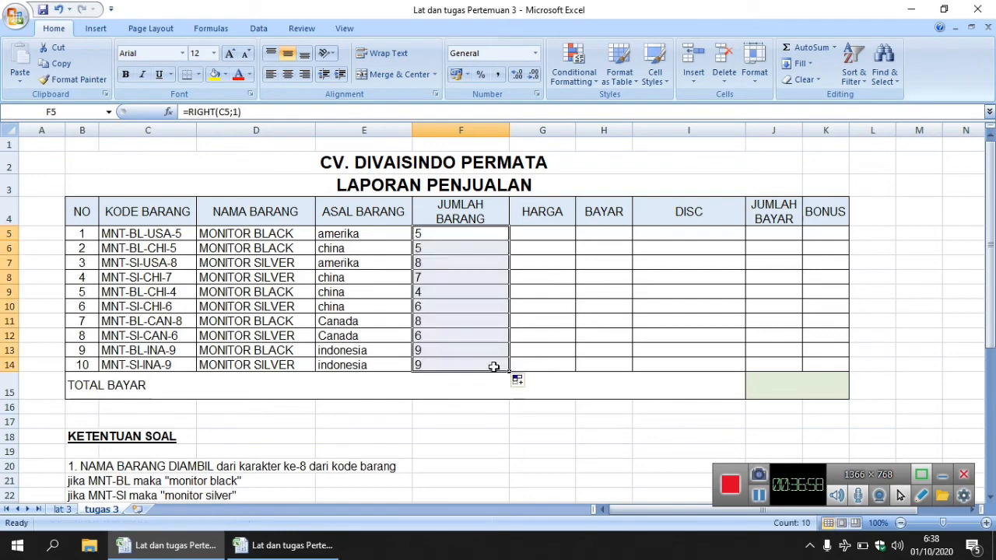
Check the HARGA BARANG rules under KETENTUAN SOAL and begin the price formula in G5 with =if(E5.
left_click(541, 235)
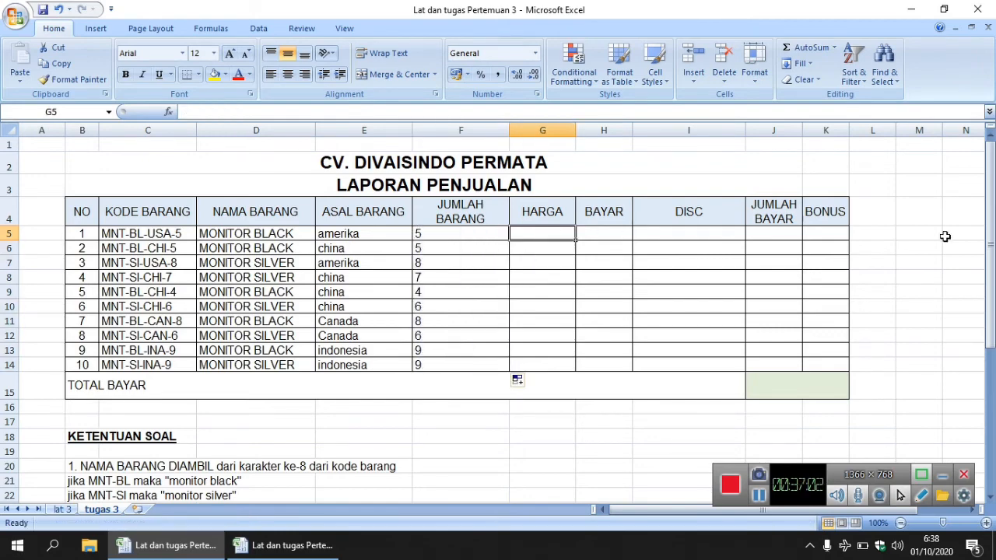
left_click_drag(989, 241, 990, 253)
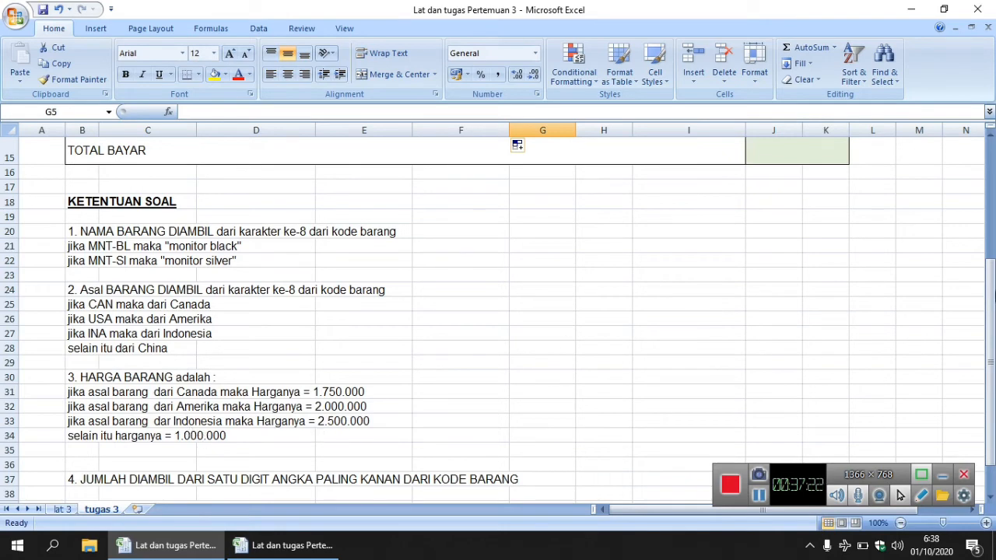
left_click_drag(991, 315, 991, 290)
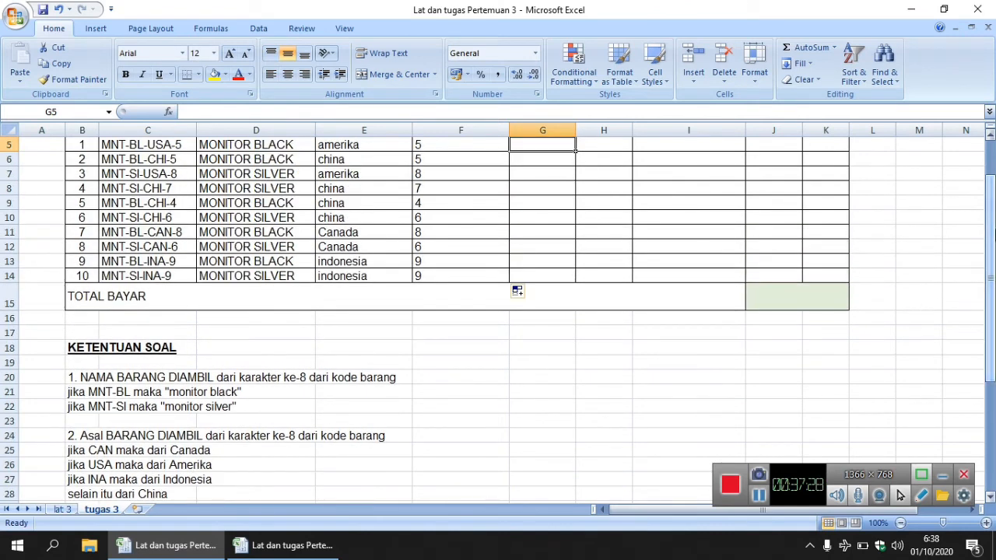
left_click_drag(991, 232, 991, 214)
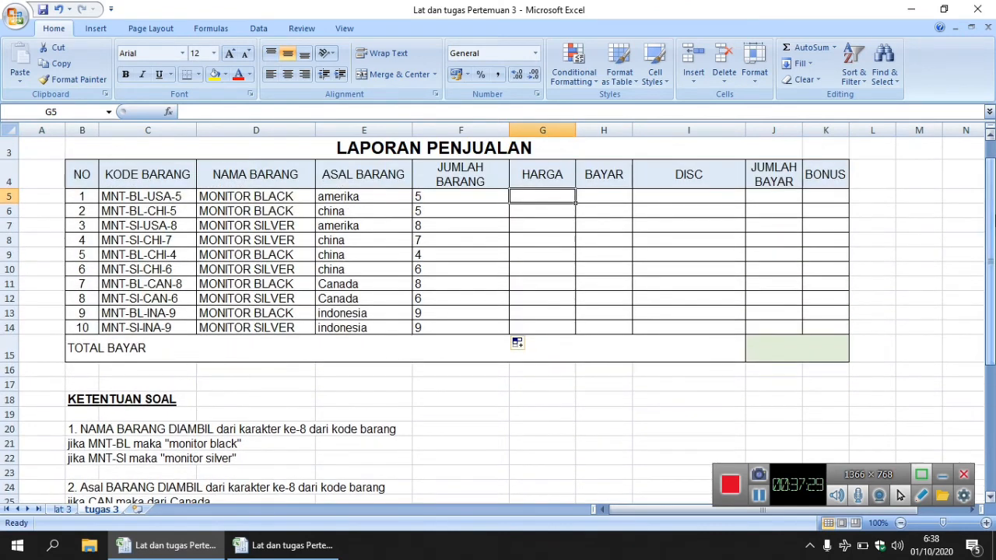
left_click(540, 112)
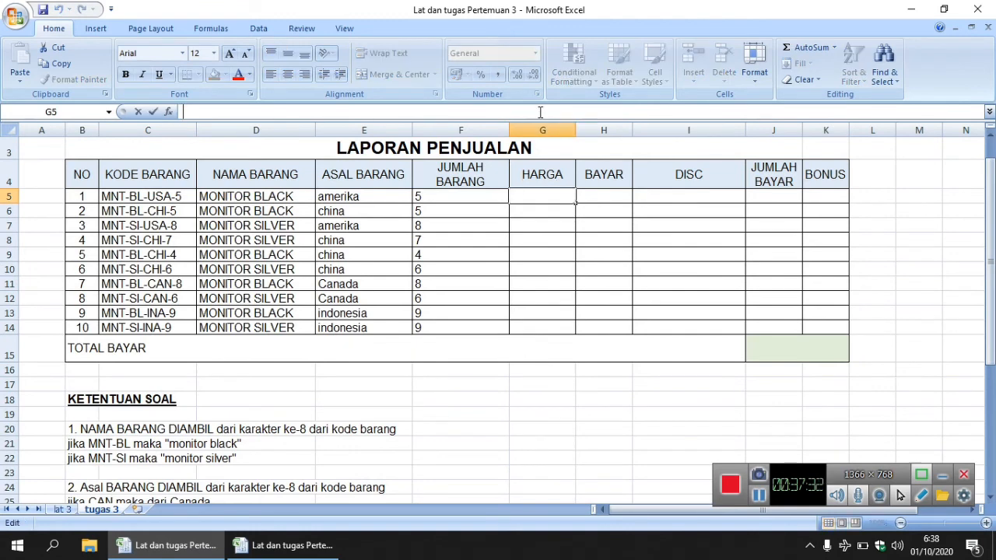
type("=if")
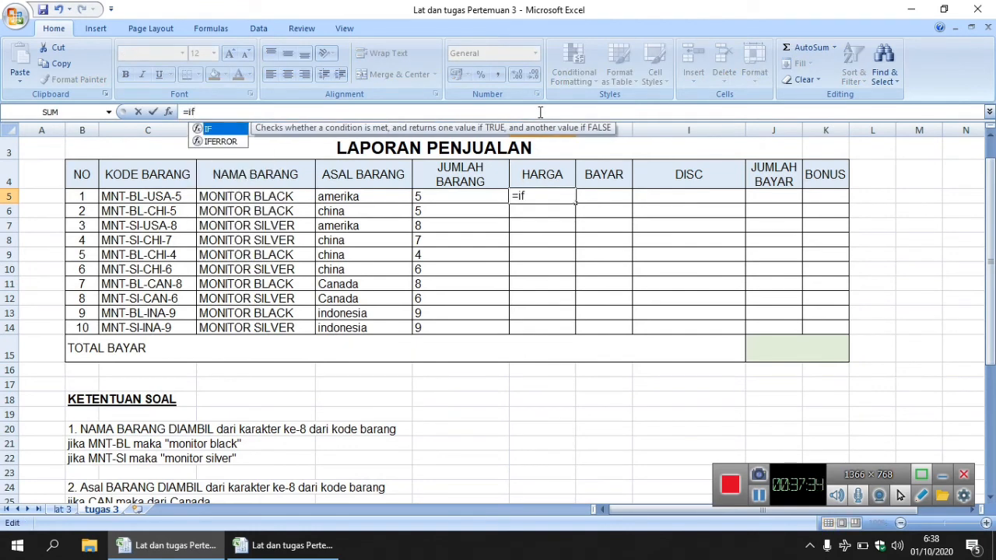
type("(")
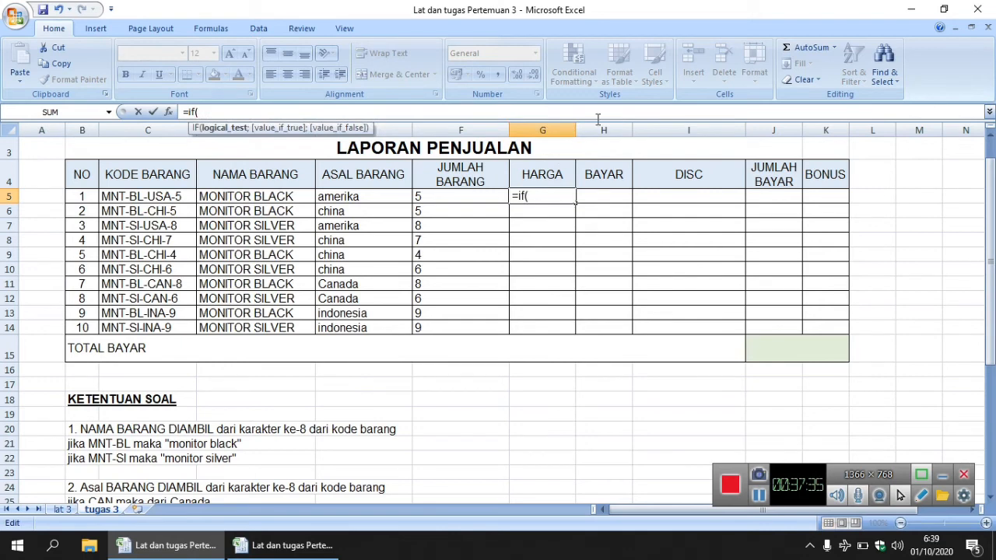
left_click(396, 198)
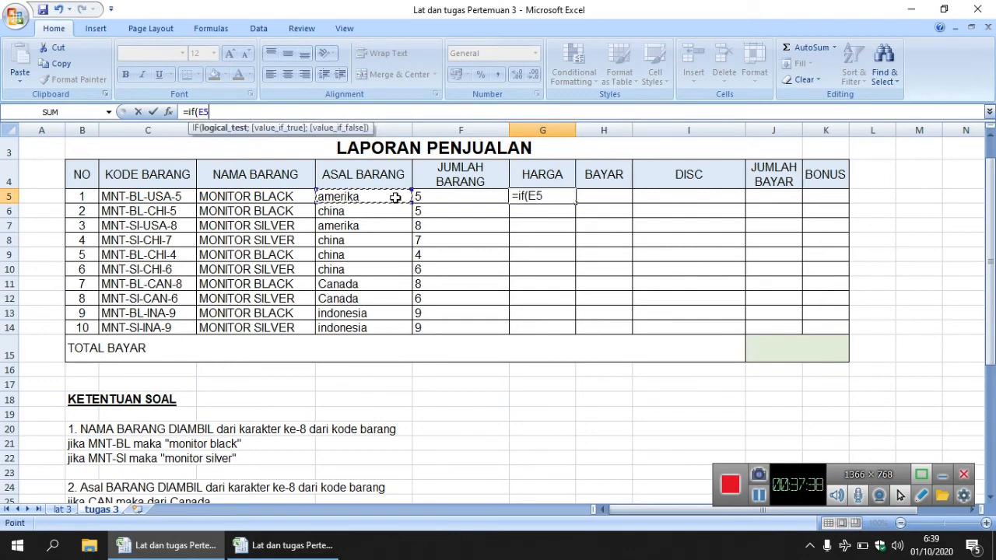
Complete the first condition of the G5 price formula as =if(E5="canada";1750000; for items of Canadian origin.
type("=\"am")
key("BackSpace")
type("chin")
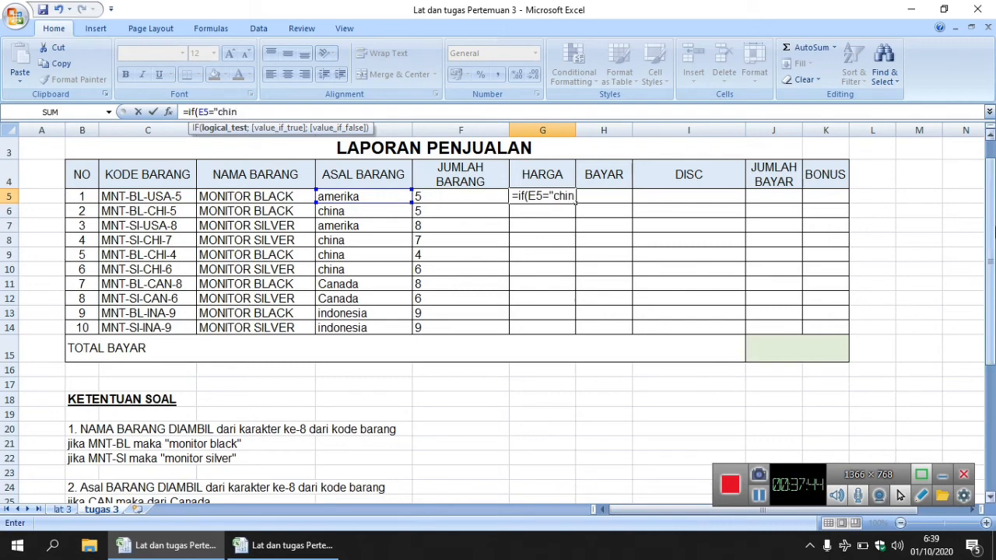
left_click_drag(991, 233, 991, 175)
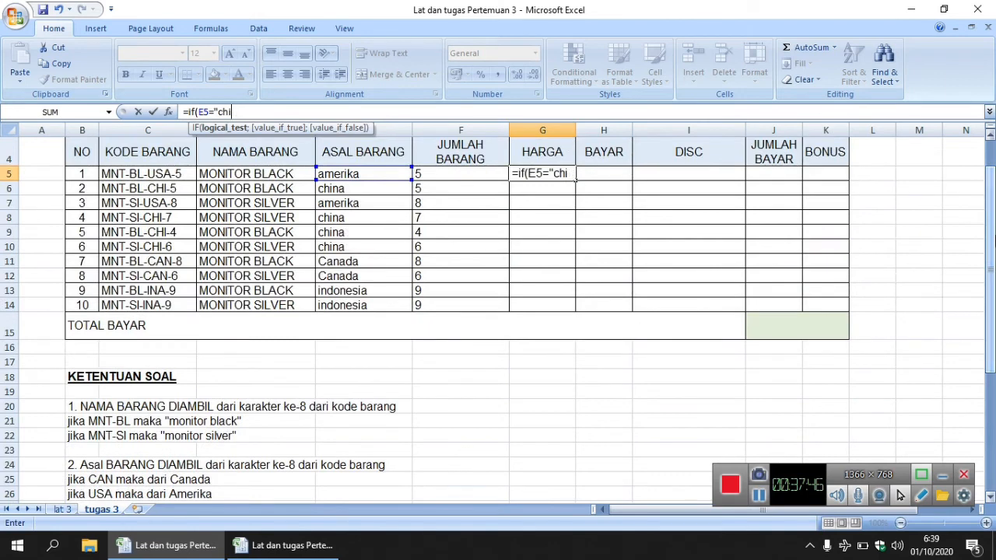
key("BackSpace")
key("BackSpace")
key("BackSpace")
key("BackSpace")
type("canada\";")
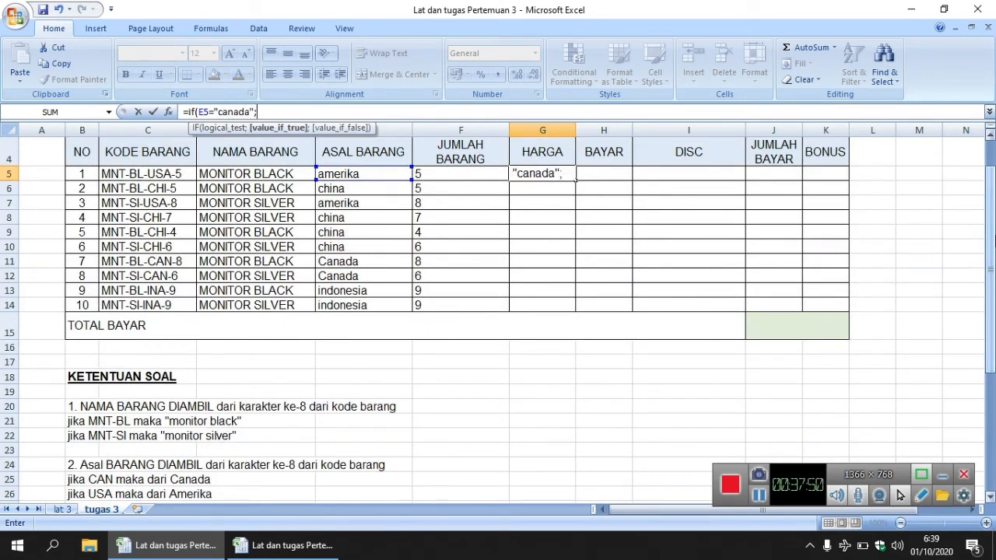
type("175")
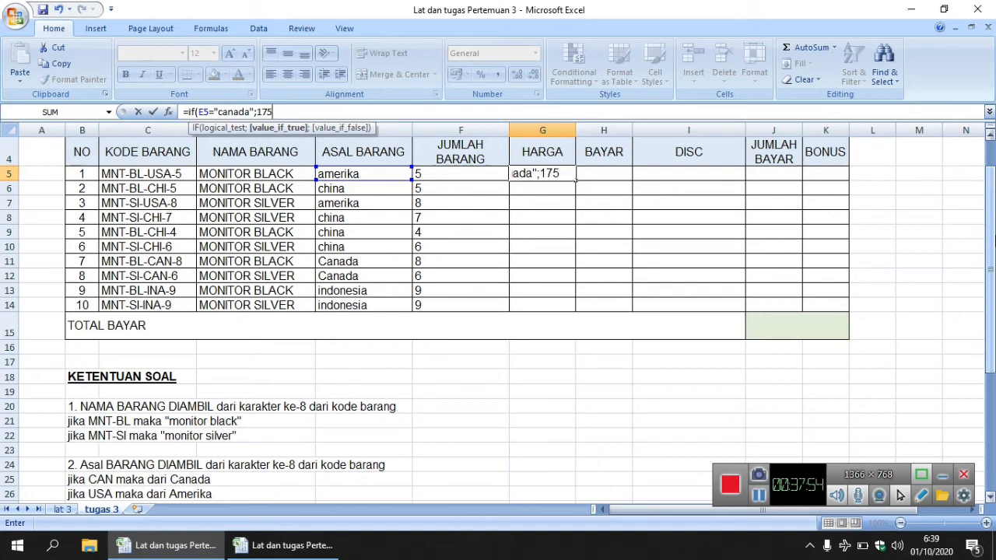
type("0000")
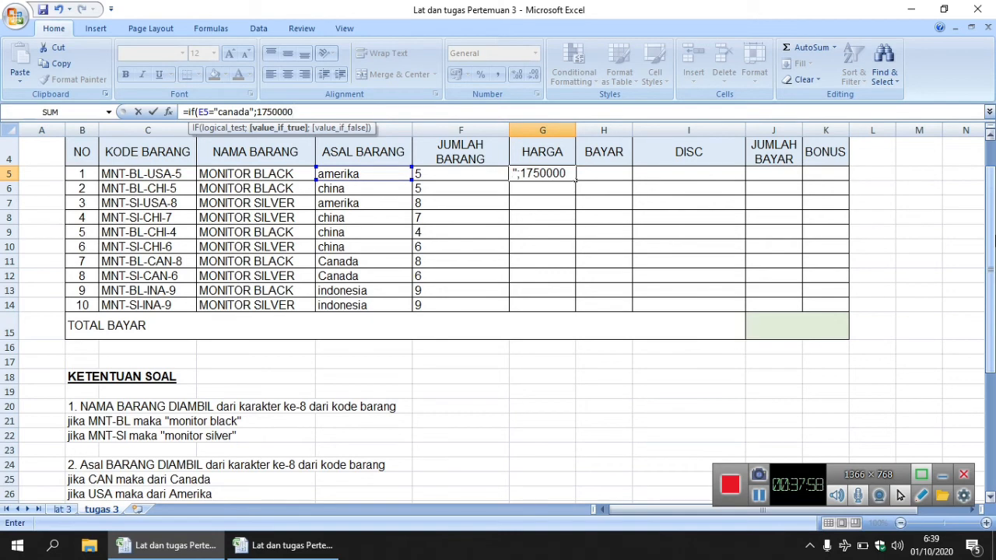
type(";")
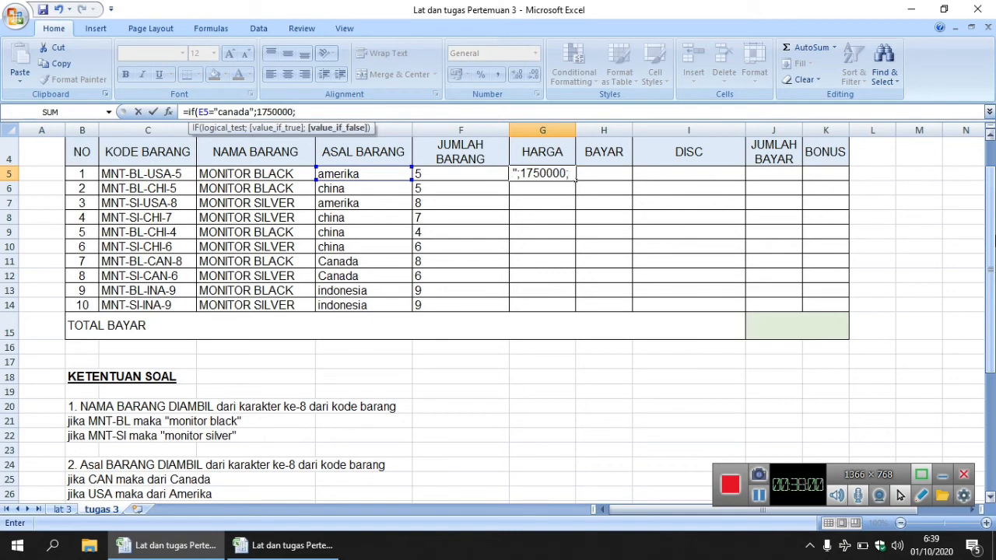
Add a second nested condition to the G5 formula, if(E5="amerika";2000000; for items of American origin.
type("if(")
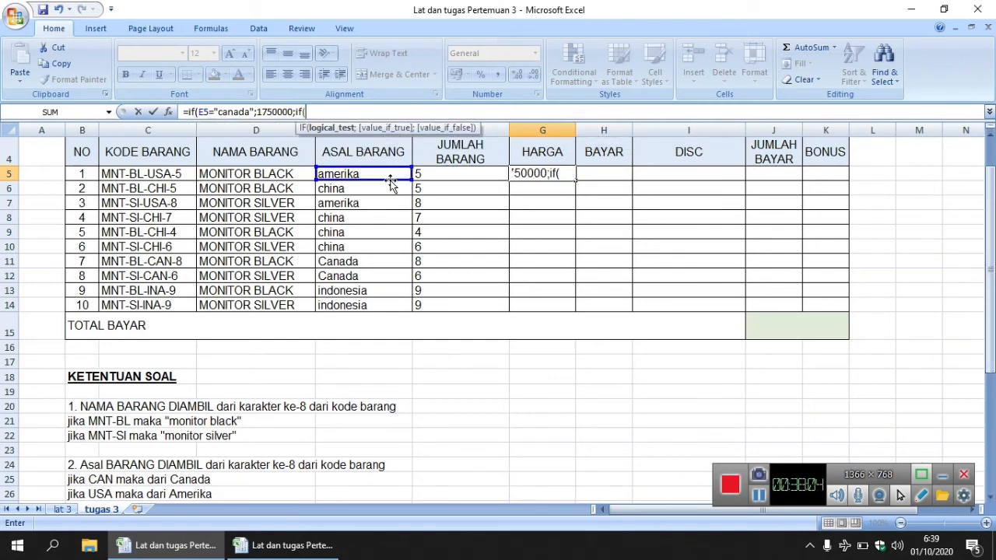
left_click(392, 174)
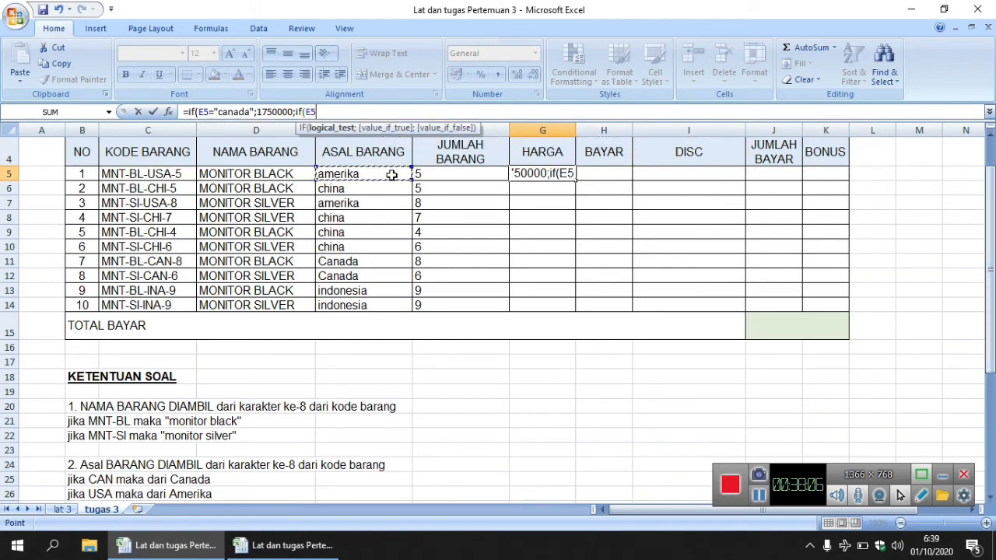
type("=\"")
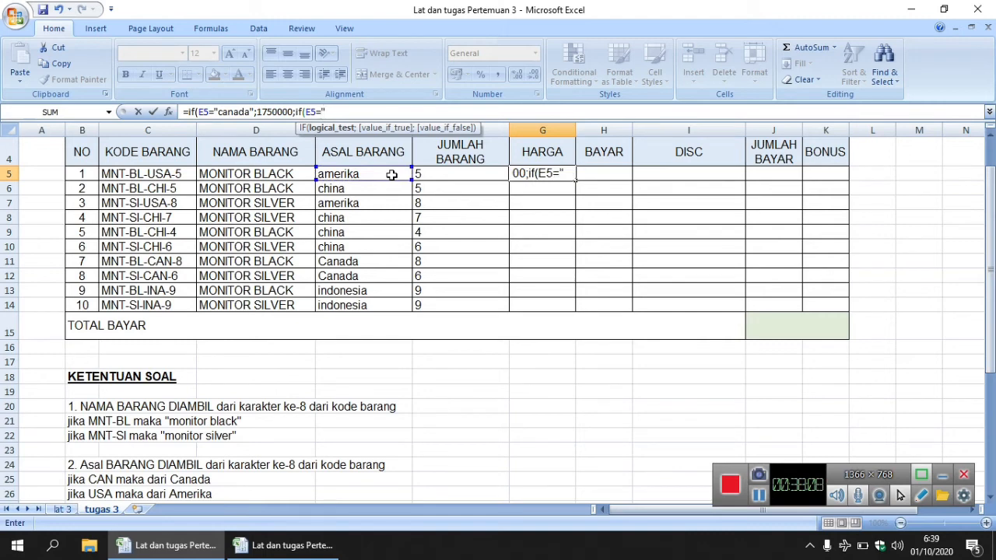
type("amaerik")
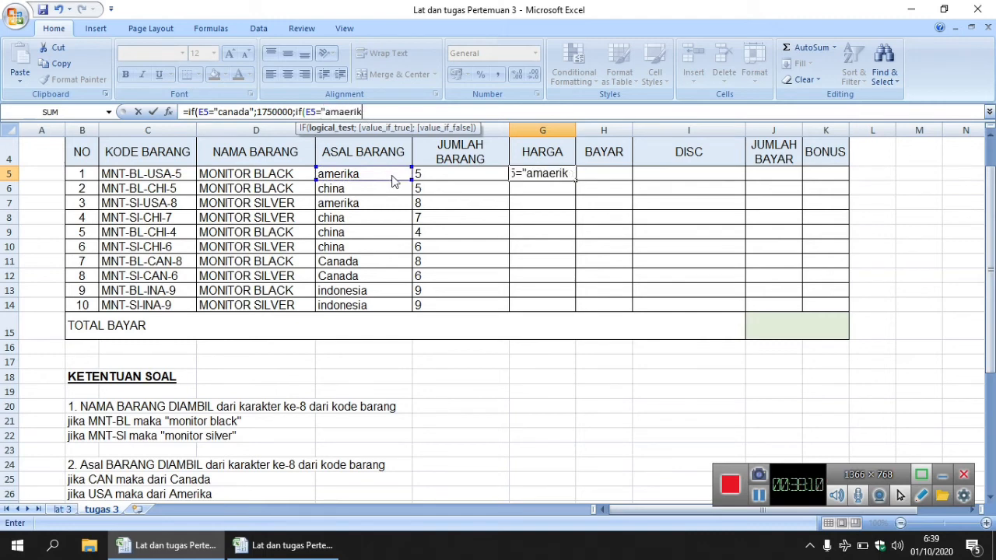
key("BackSpace")
key("BackSpace")
key("BackSpace")
key("BackSpace")
key("BackSpace")
type("erika\";200")
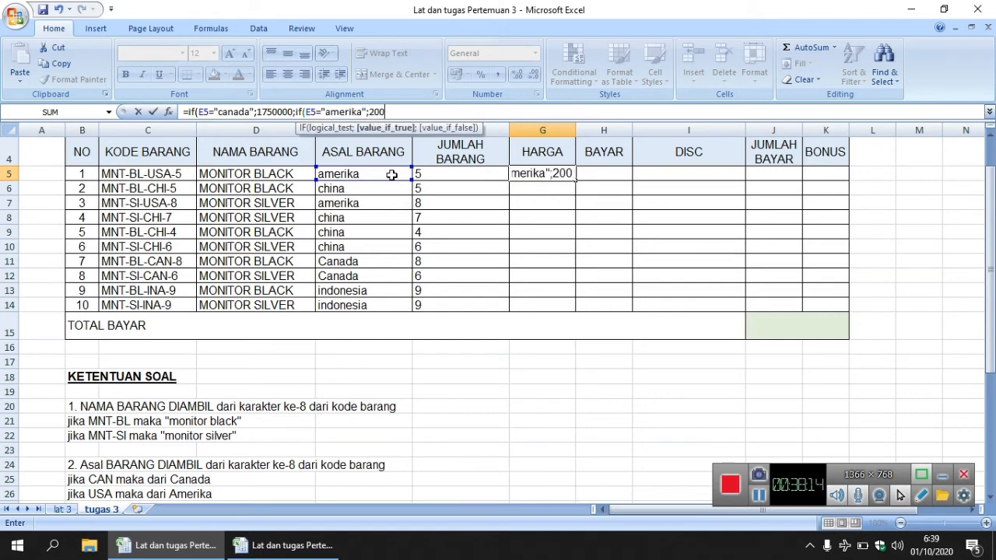
type("0000")
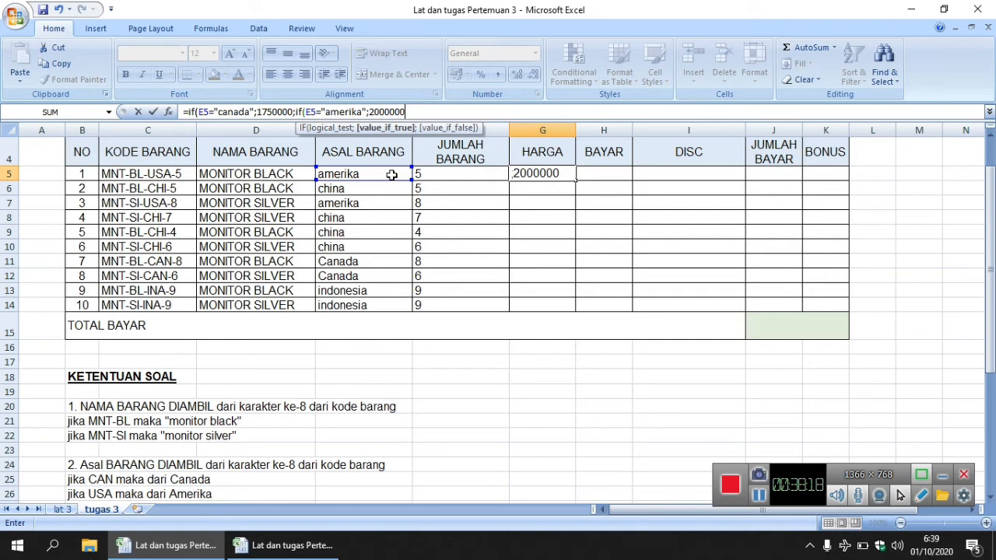
type("\";")
key("BackSpace")
key("BackSpace")
type(";")
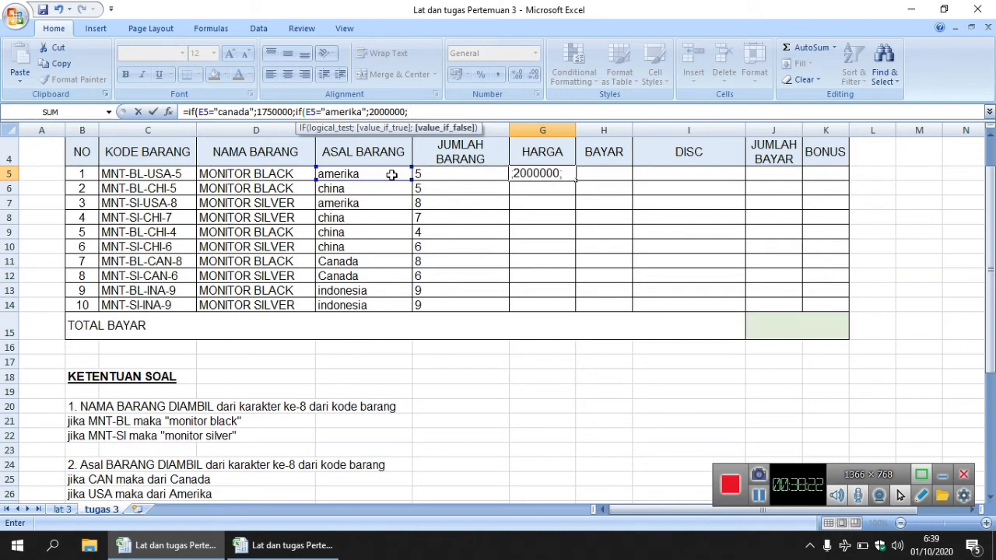
Add a third nested condition to the G5 formula, if(E5="indonesia";2500000; for items of Indonesian origin.
type("if(")
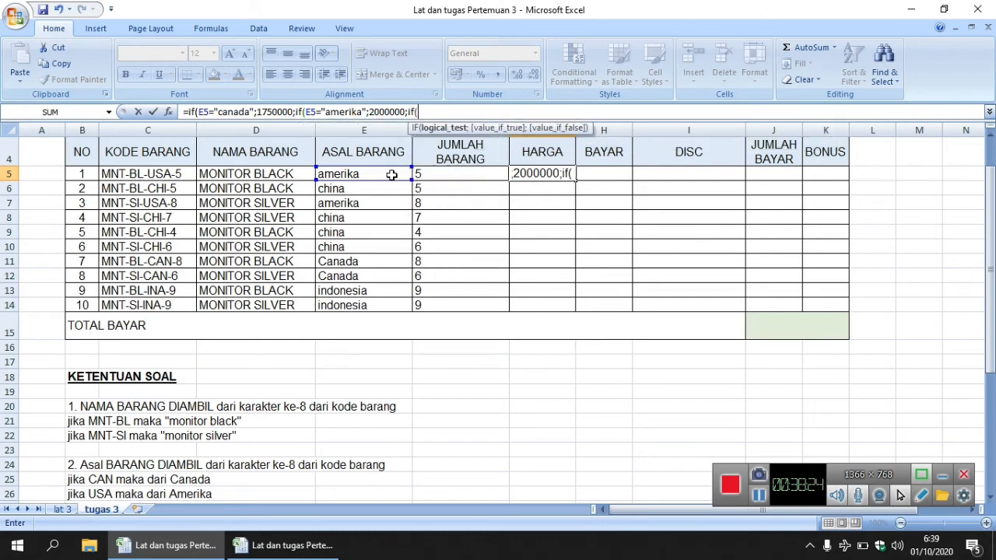
left_click(391, 175)
type("=")
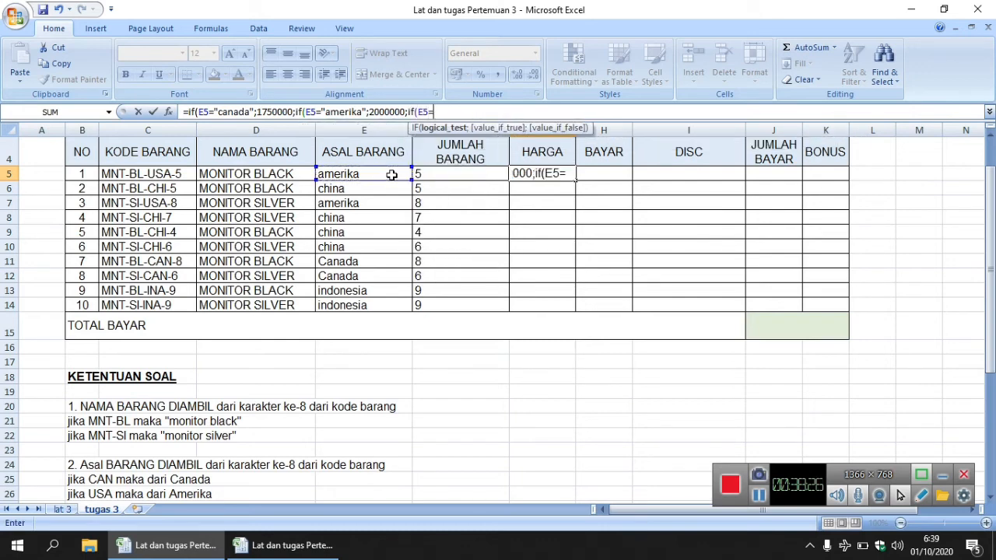
type("\"indonesia")
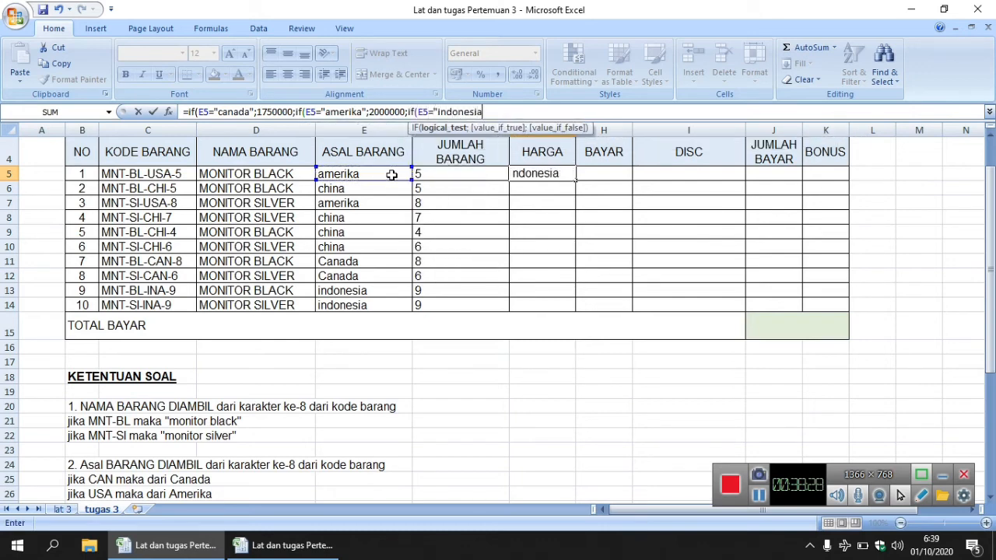
type("\";")
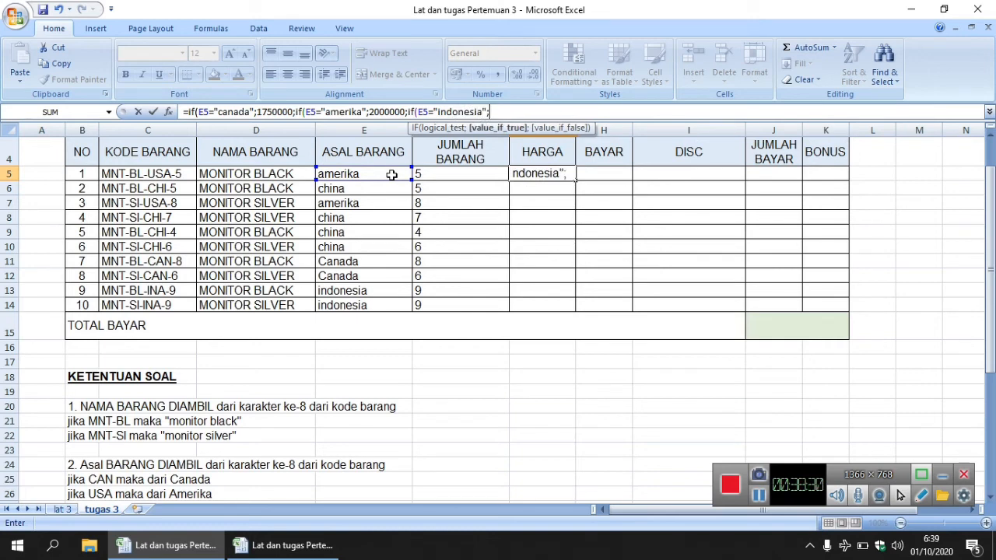
type("2500000")
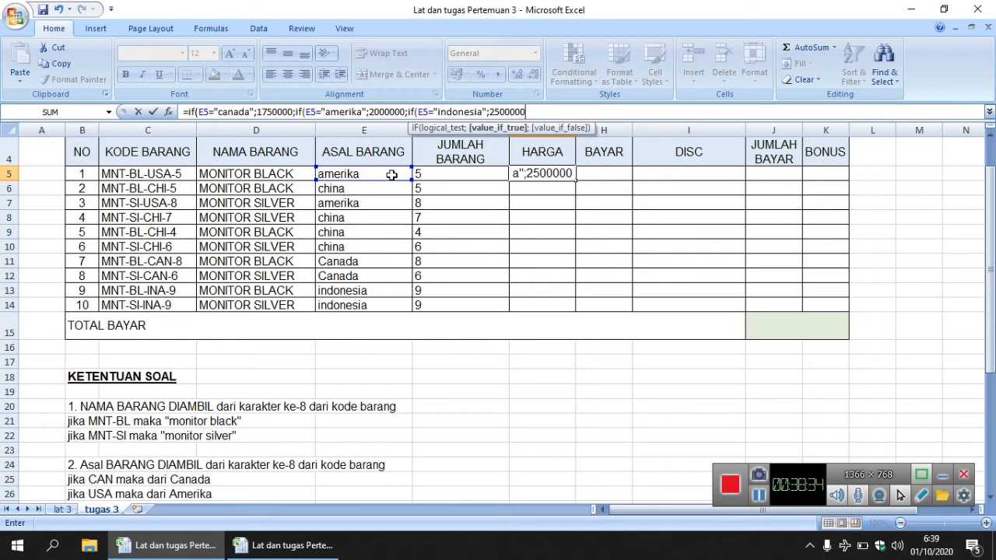
type(";")
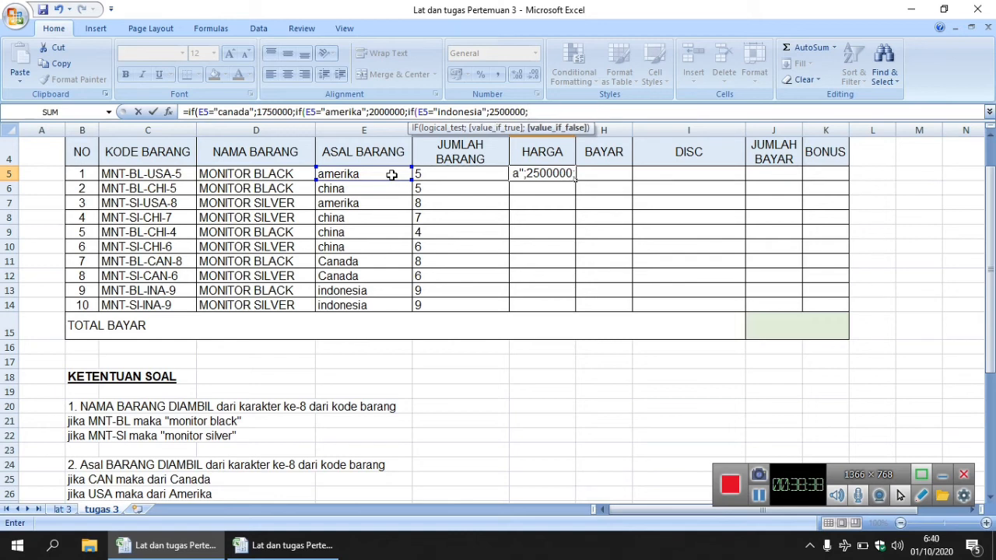
Complete the G5 formula with 1000000 as the fallback price and fill it down to G14.
type("100000")
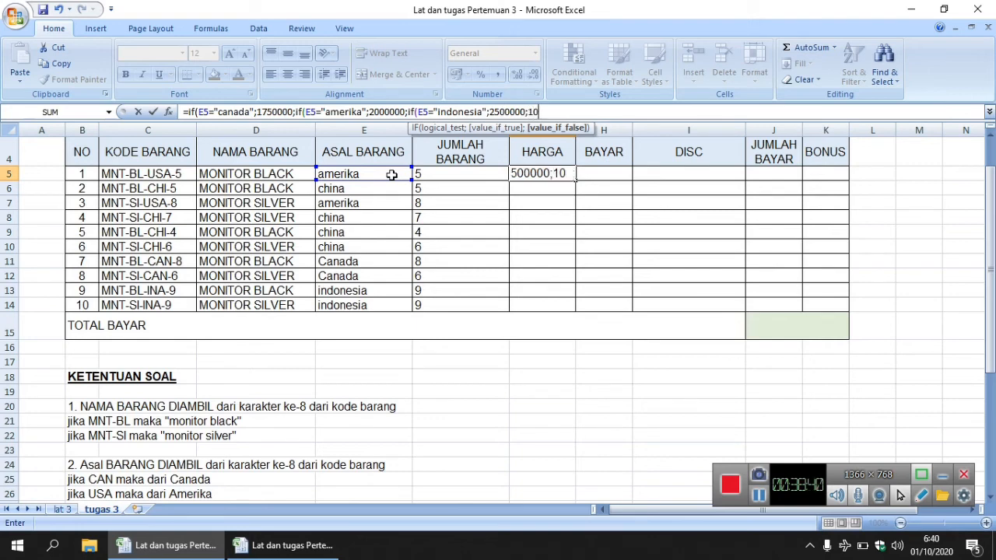
type("0")
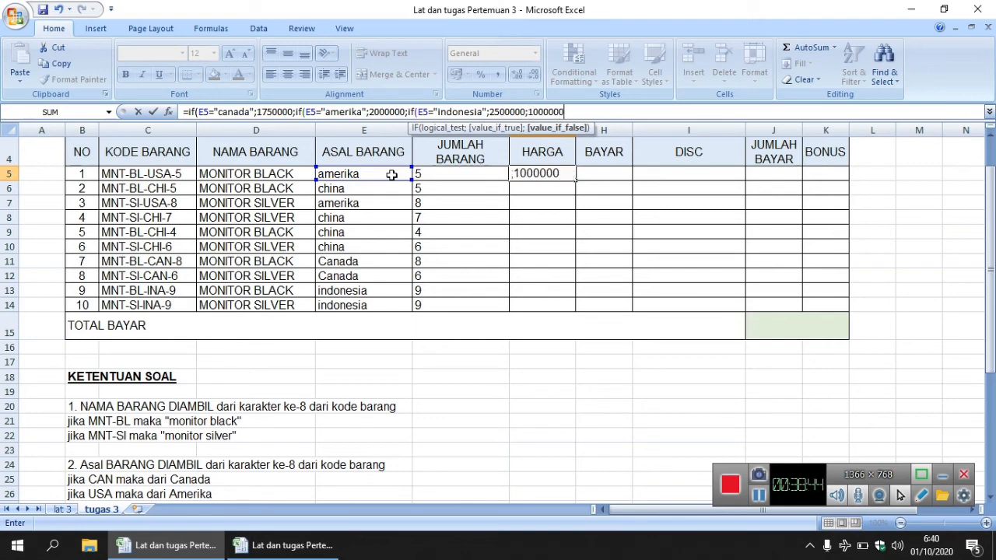
type(")))")
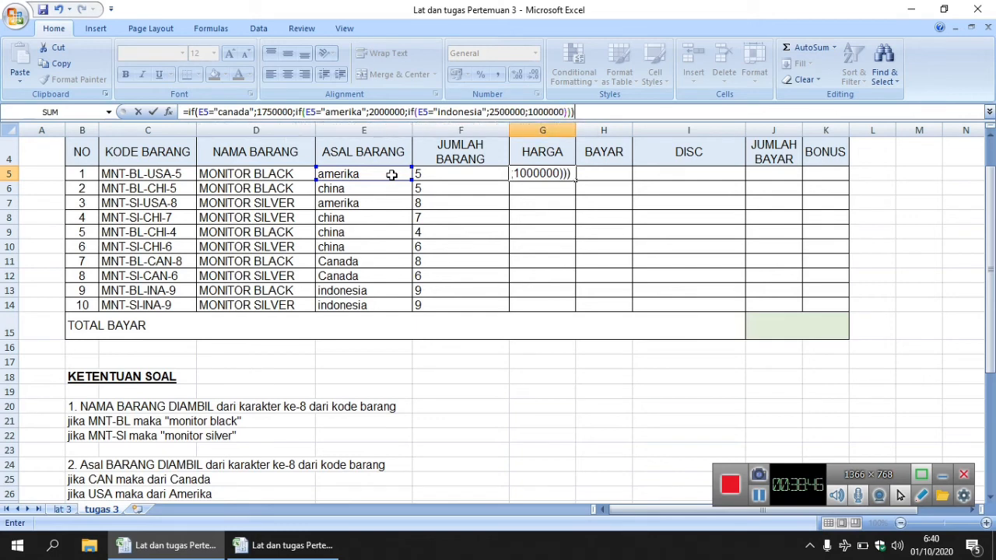
key("Return")
left_click(568, 174)
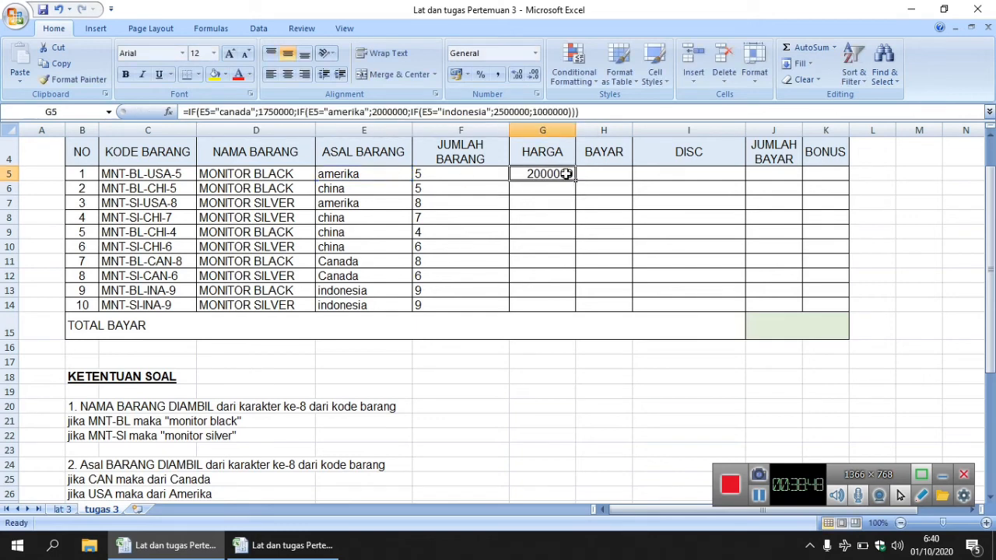
left_click_drag(574, 180, 574, 310)
Calculate the BAYAR amount in H5 as quantity times price with =F5*G5.
left_click(618, 176)
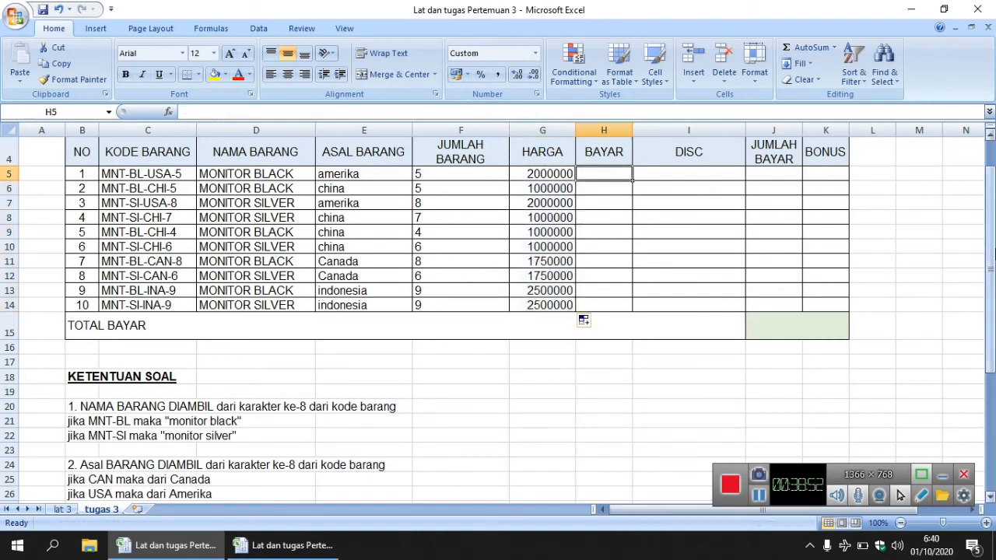
left_click_drag(990, 257, 990, 235)
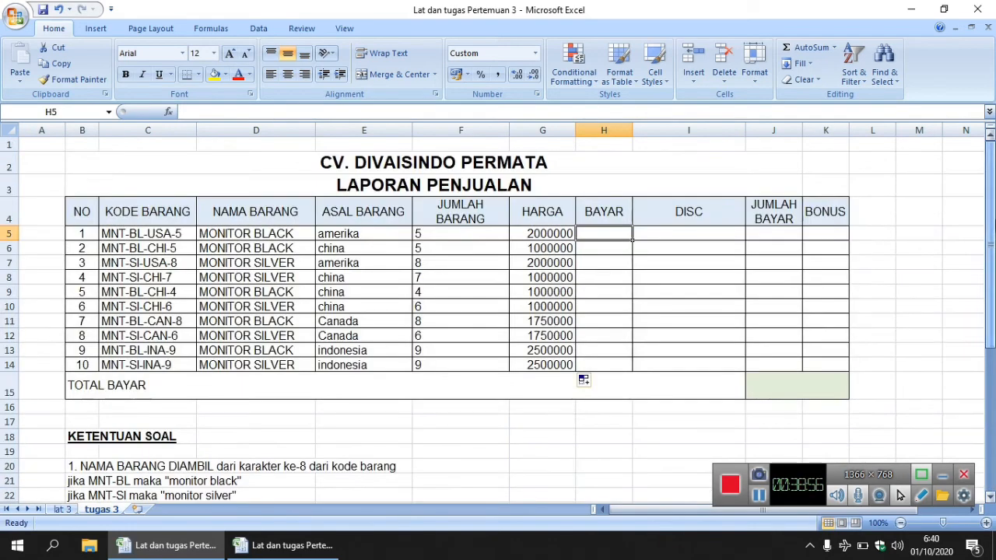
type("=")
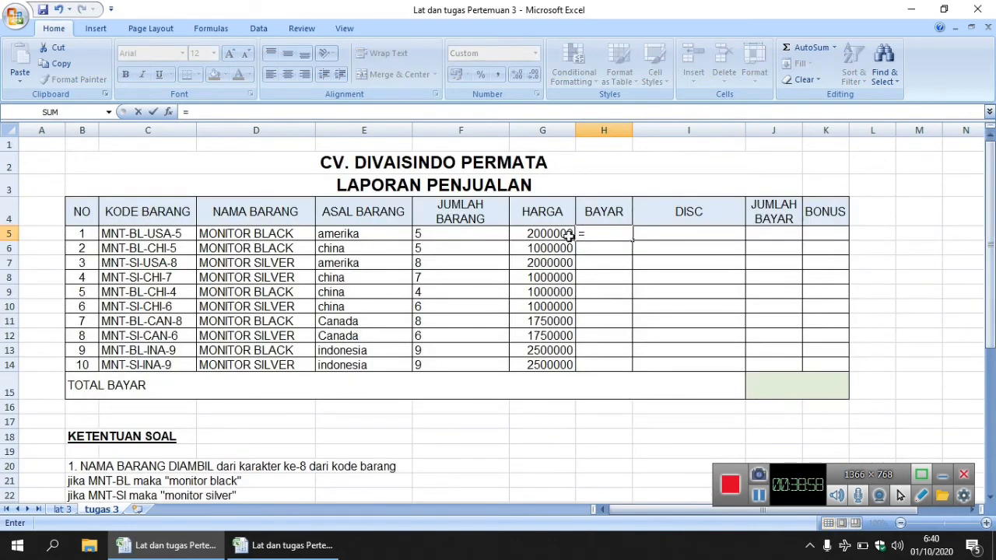
left_click(489, 233)
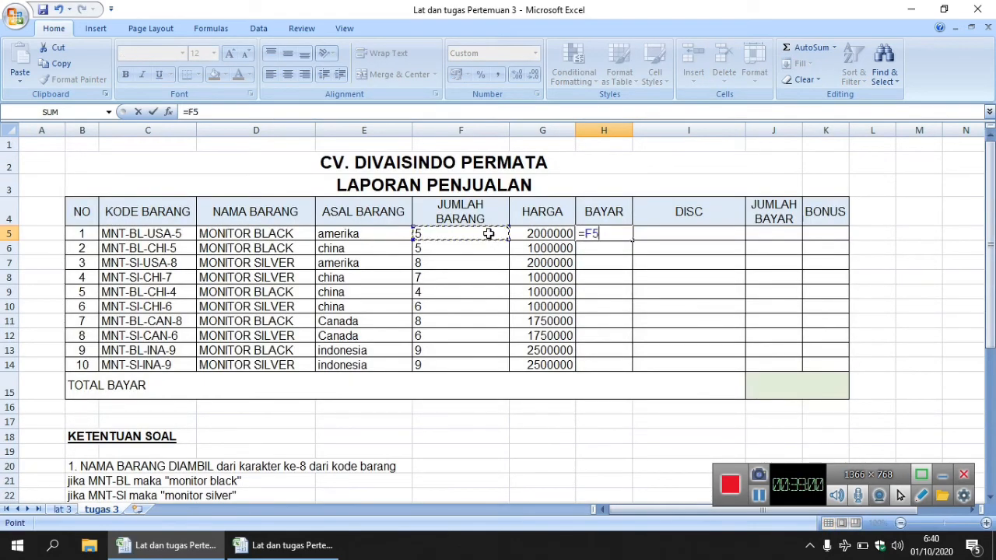
type("*")
left_click(532, 241)
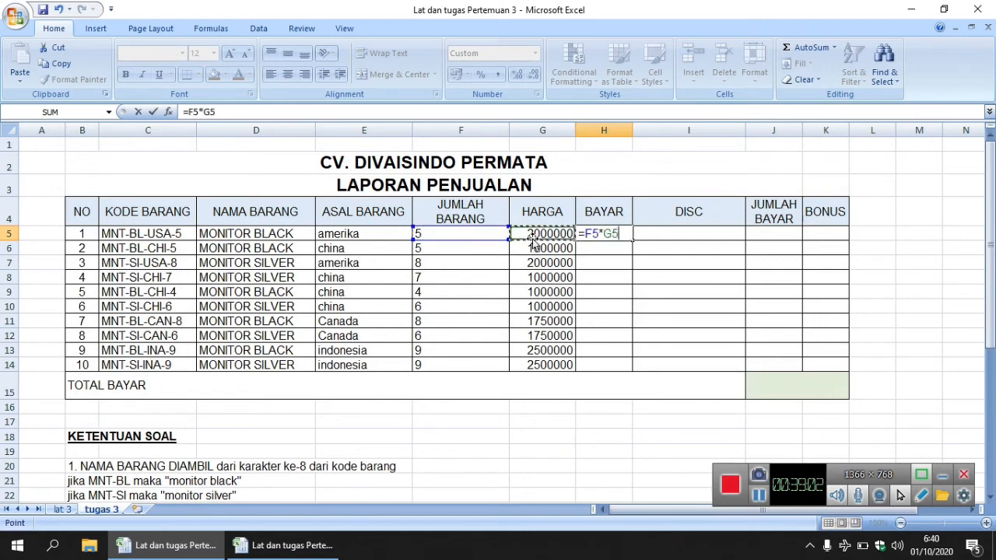
key("Return")
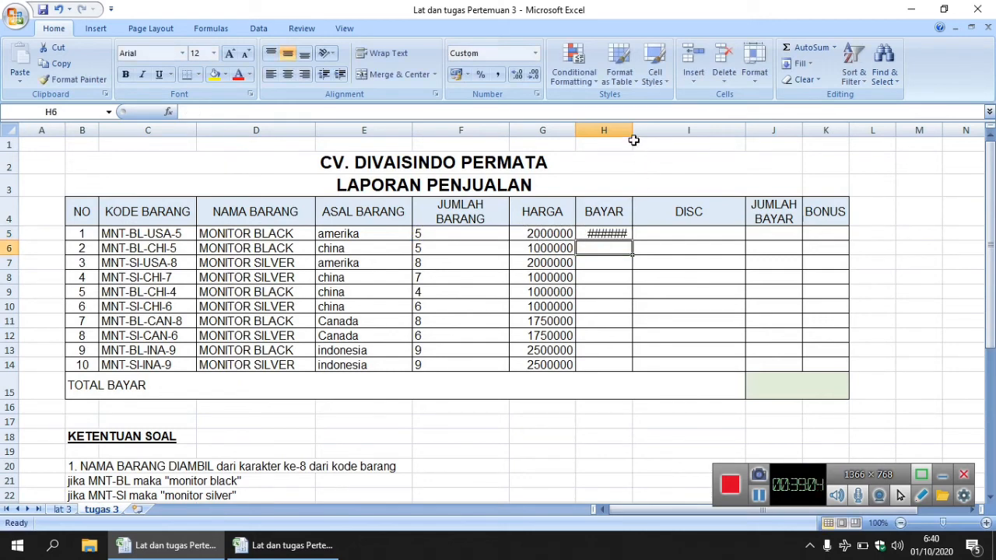
Widen column H to fit the payment amounts and fill the H5 formula down to H14.
left_click_drag(634, 133, 676, 133)
left_click(651, 236)
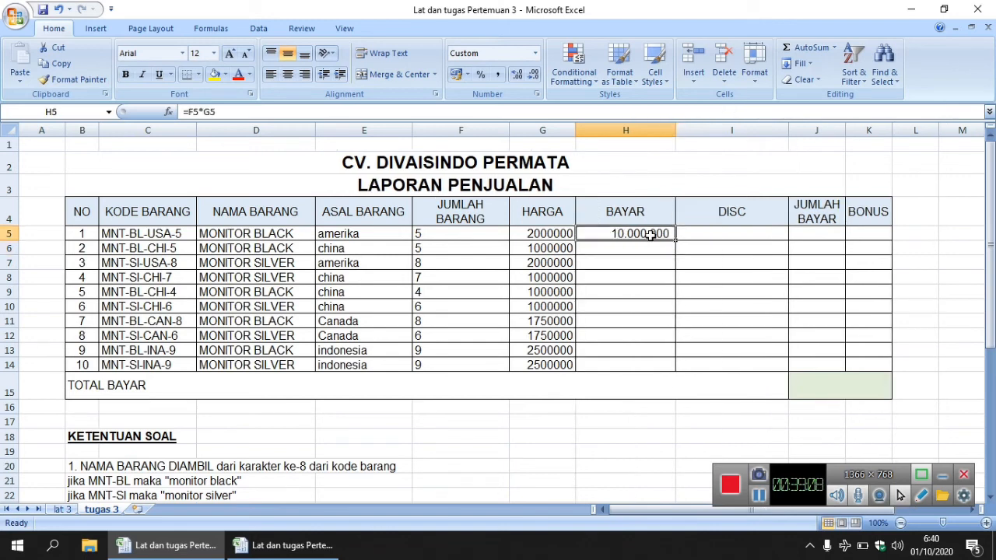
left_click_drag(675, 240, 665, 366)
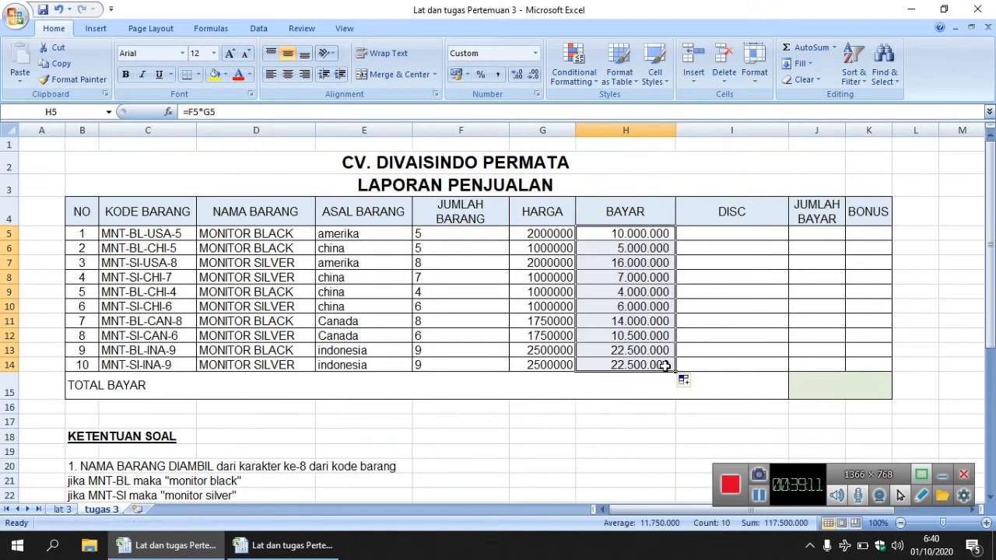
Start the DISC formula in I5 with =if(E5="amerika";(10%*H5); to give American items a 10% discount on the payment.
left_click(726, 232)
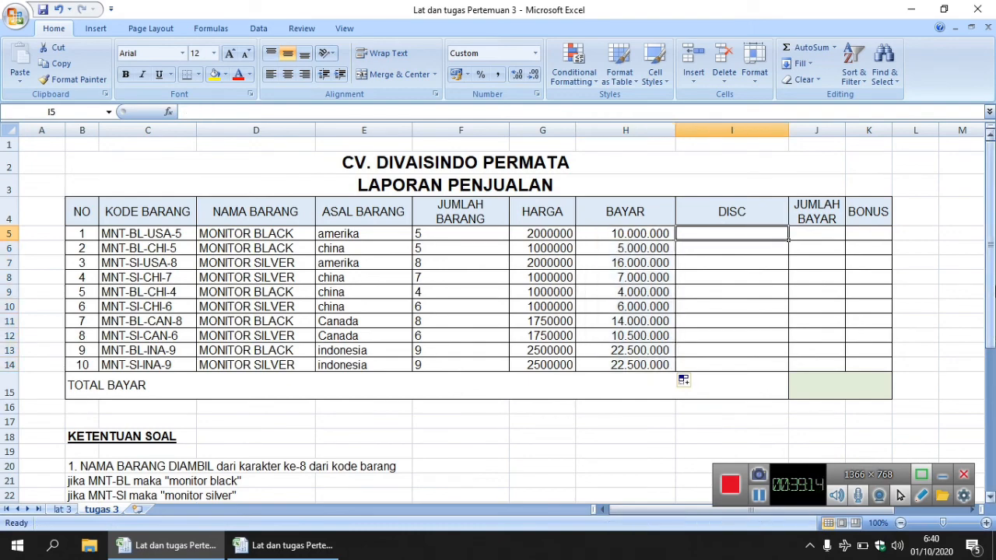
left_click_drag(985, 282, 992, 417)
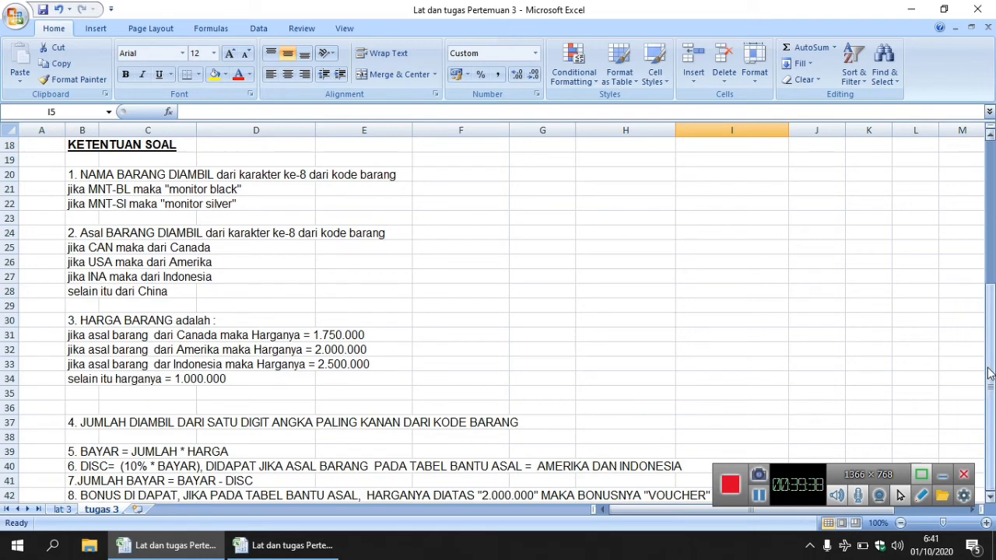
left_click_drag(990, 374, 989, 365)
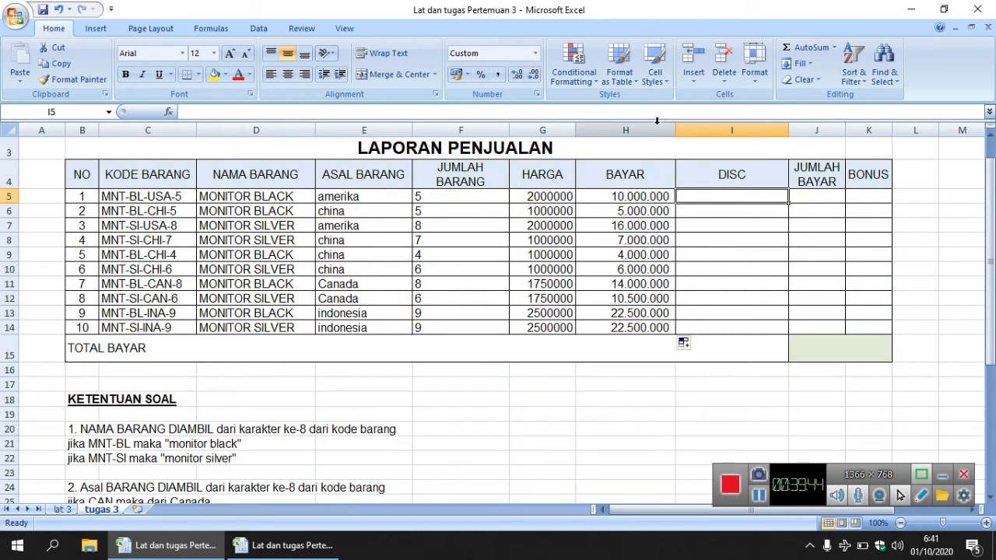
type("=if")
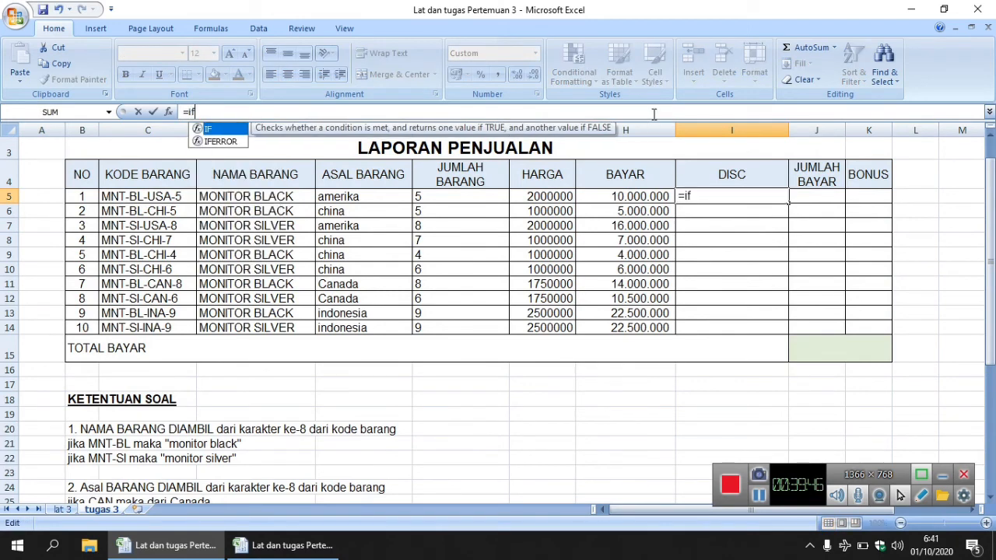
type("(")
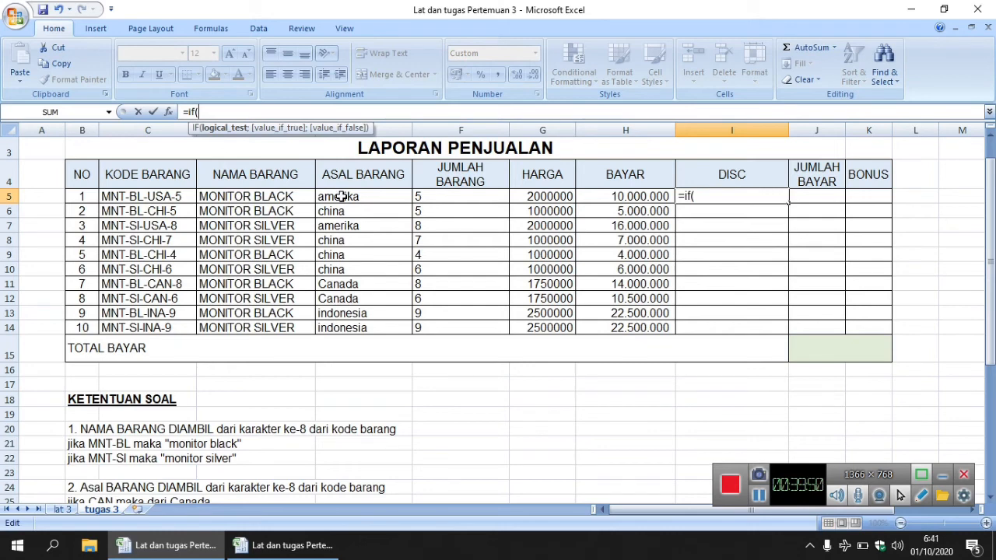
left_click(341, 196)
type("=\"amaerika")
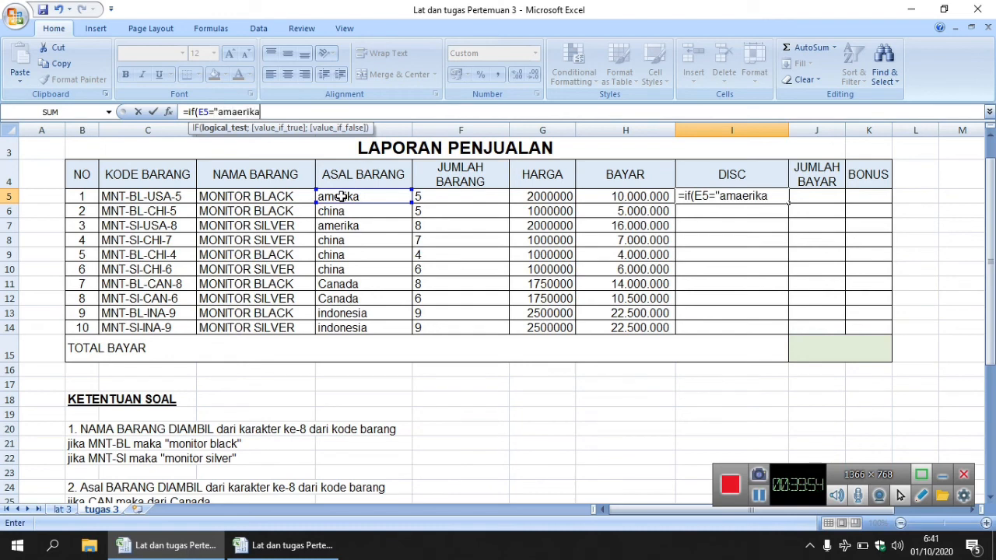
key("BackSpace")
key("BackSpace")
key("BackSpace")
key("BackSpace")
key("BackSpace")
key("BackSpace")
type("erika\";")
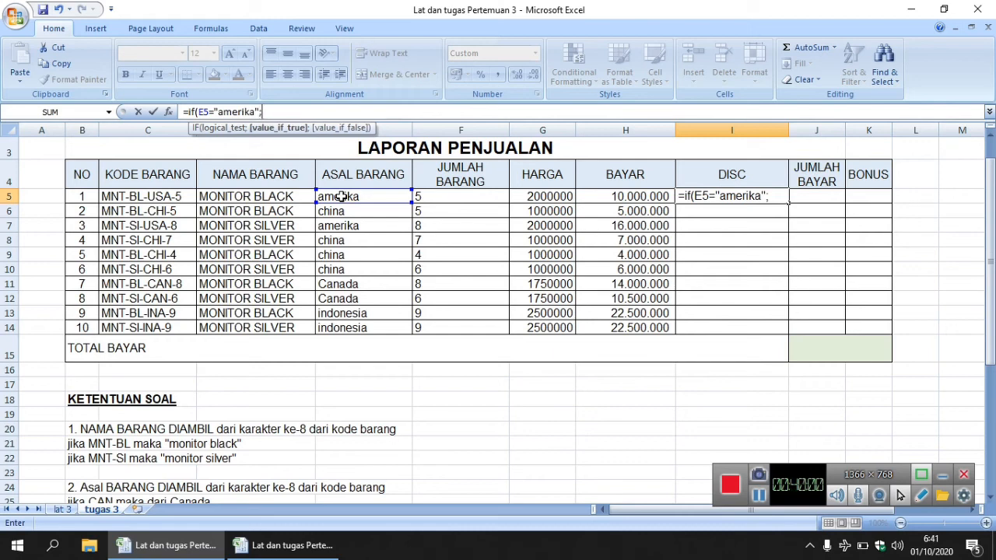
type("(10%*")
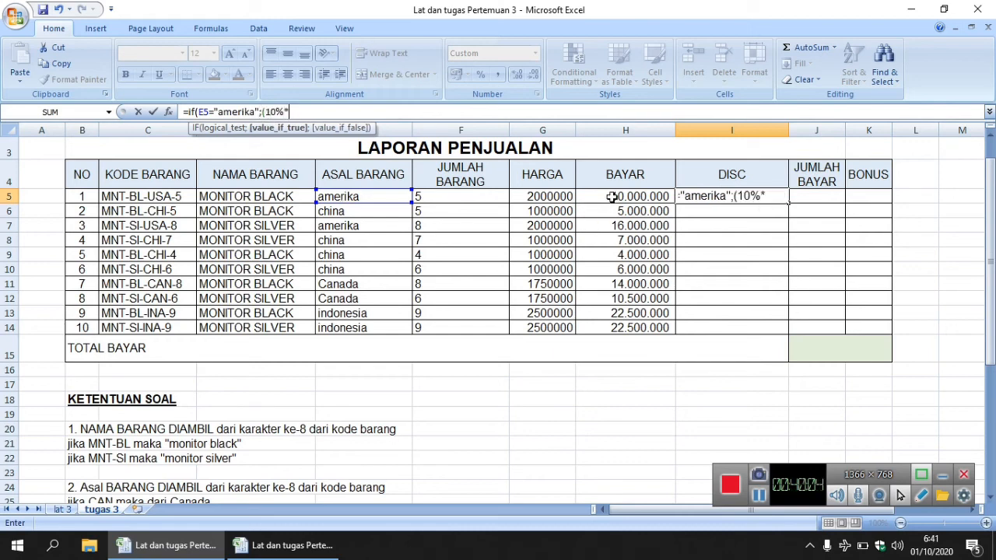
left_click(612, 196)
type(");")
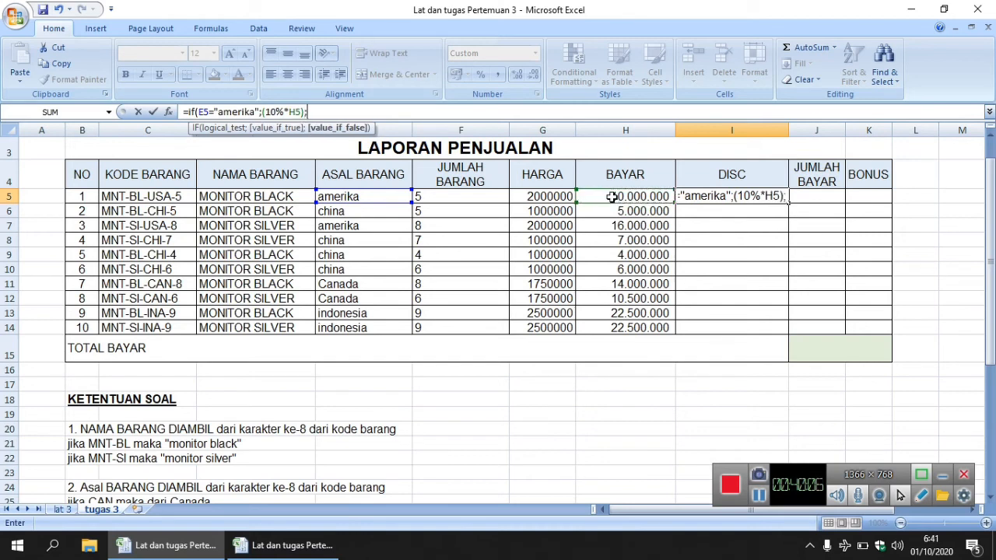
Complete the I5 formula with a nested if(E5="indonesia";(10%*H5); condition and "0" as the fallback discount.
type("if(")
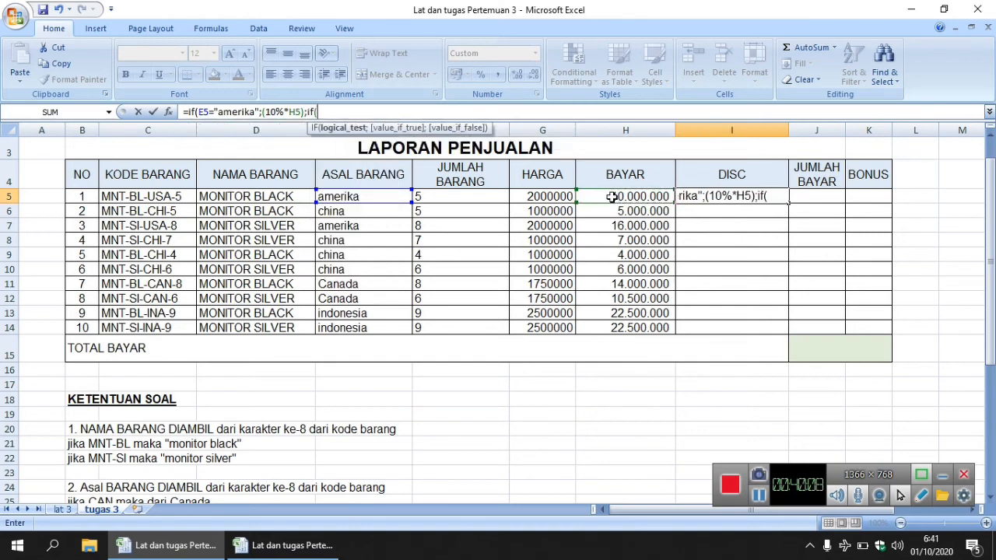
left_click(372, 196)
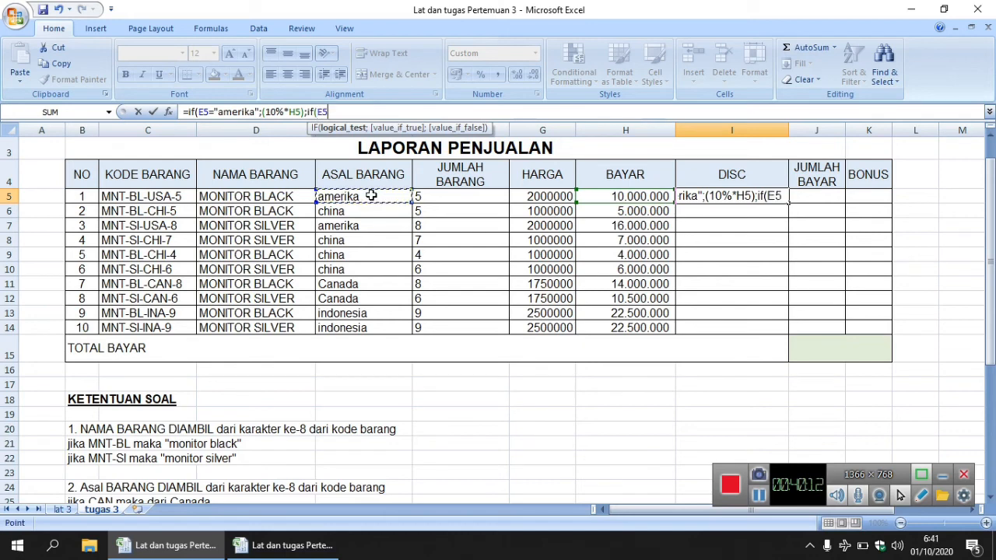
type("=\"")
type("indon")
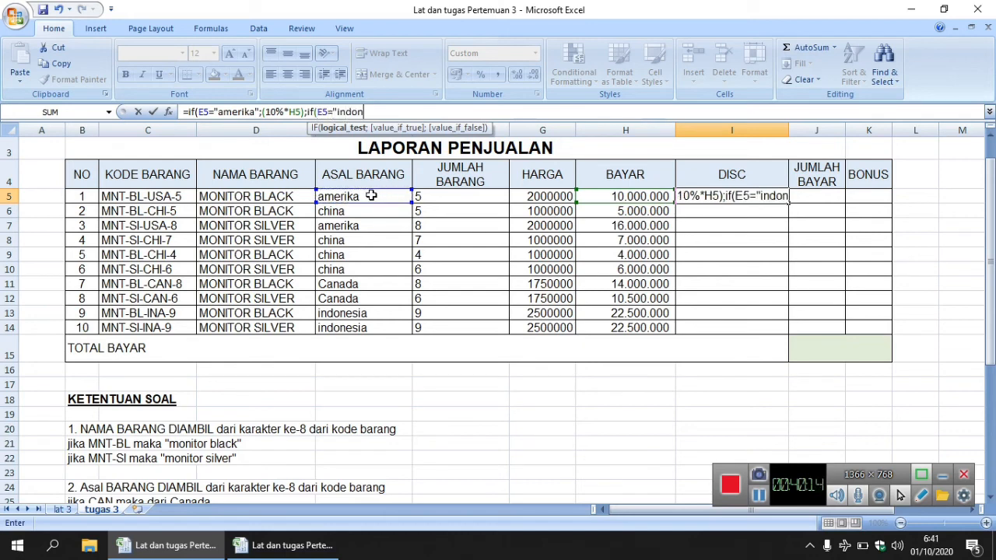
type("esia\"")
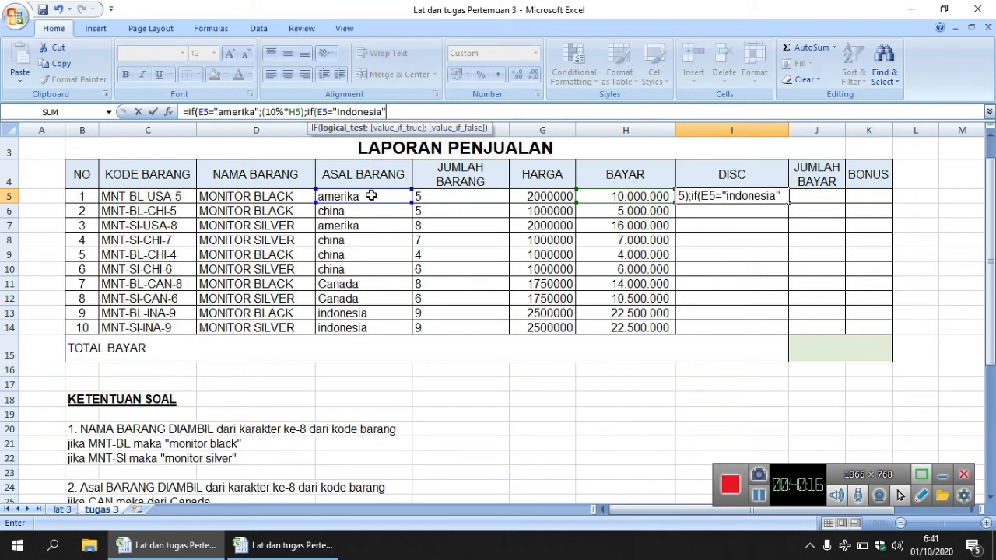
type(";(")
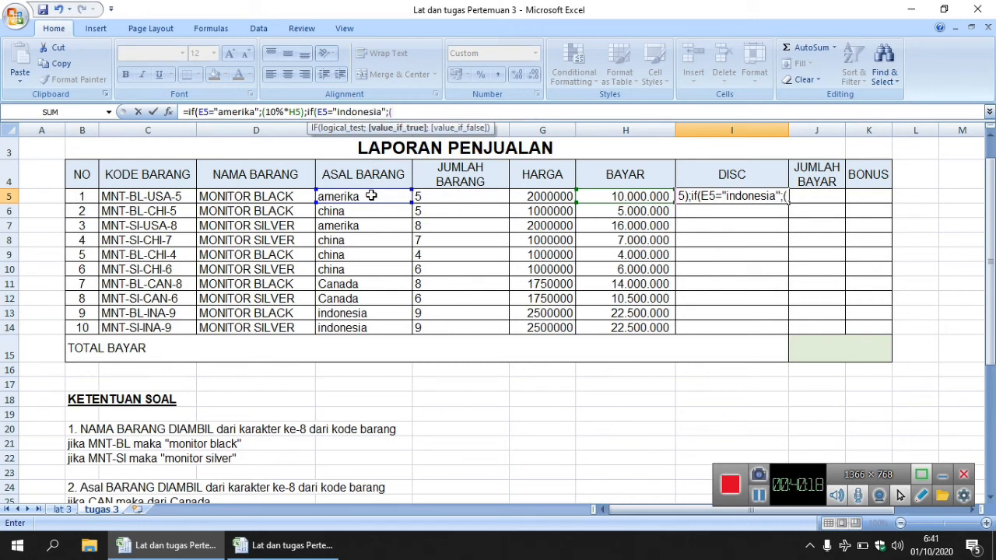
type("10%")
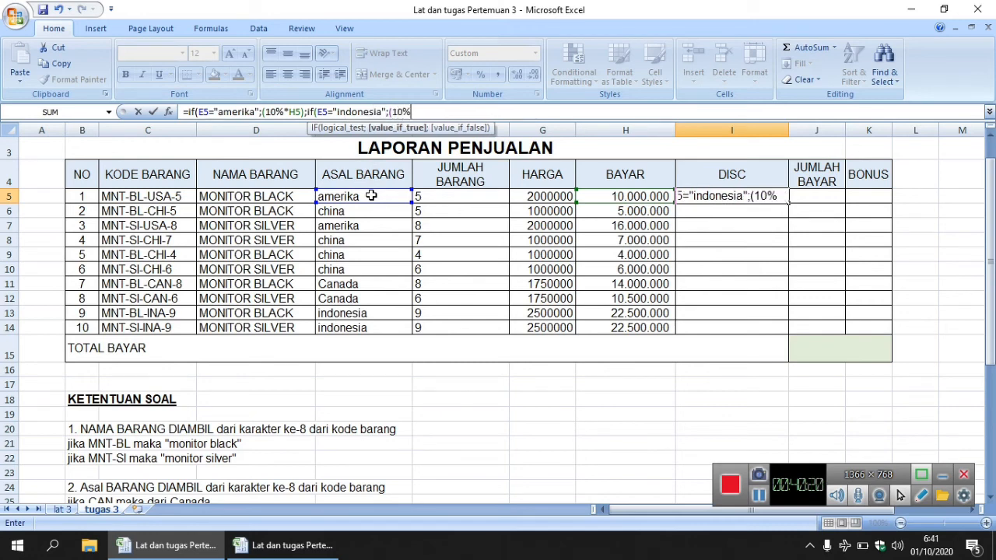
type("*")
left_click(618, 198)
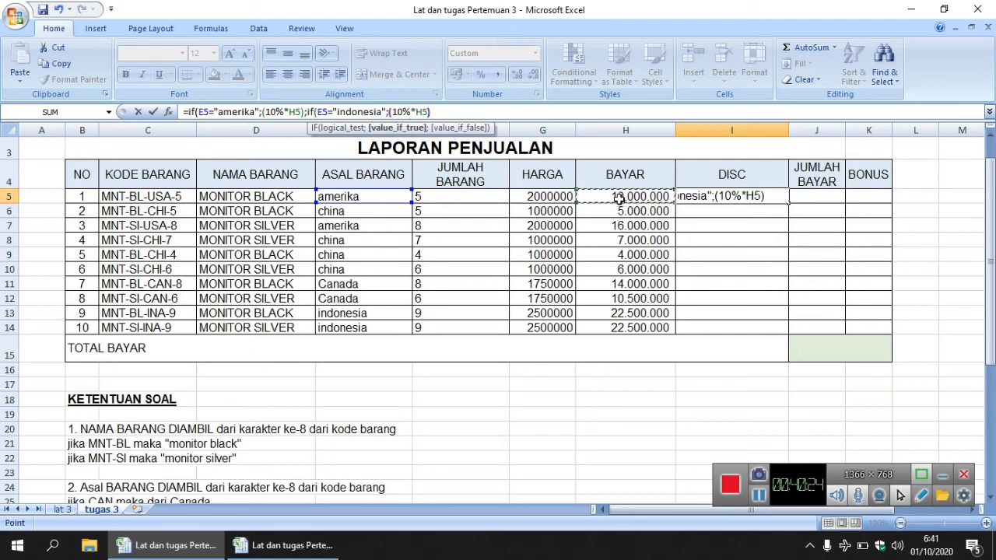
type(");")
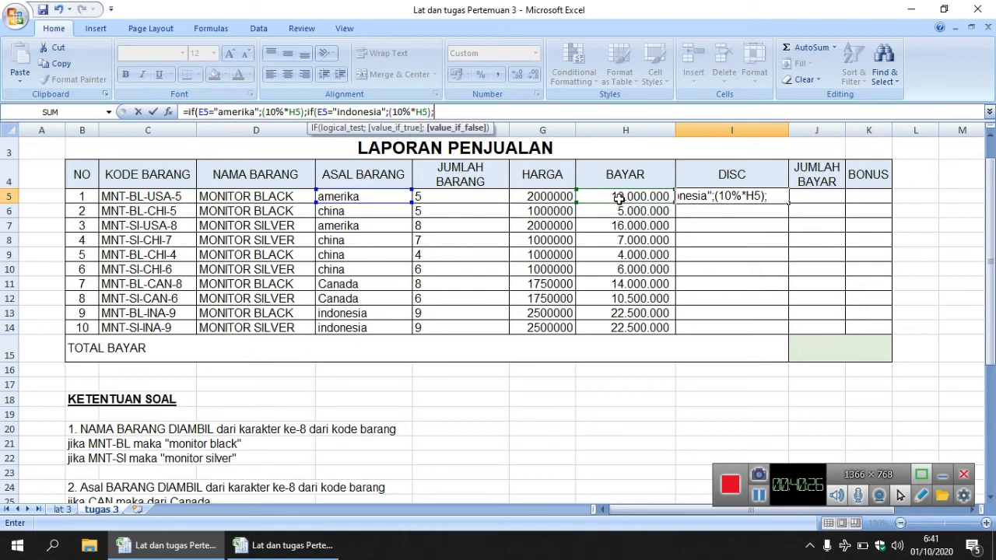
type("\"0\"))")
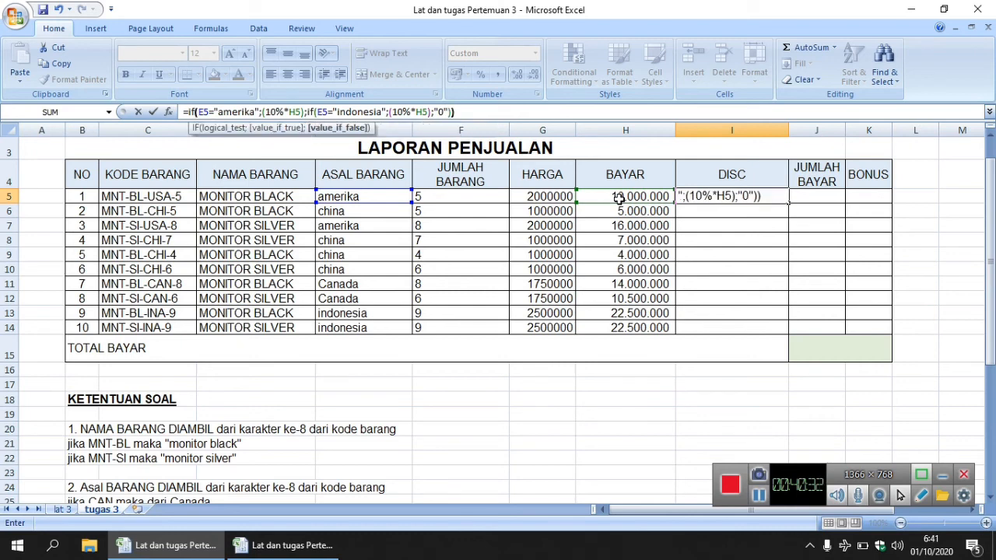
key("Return")
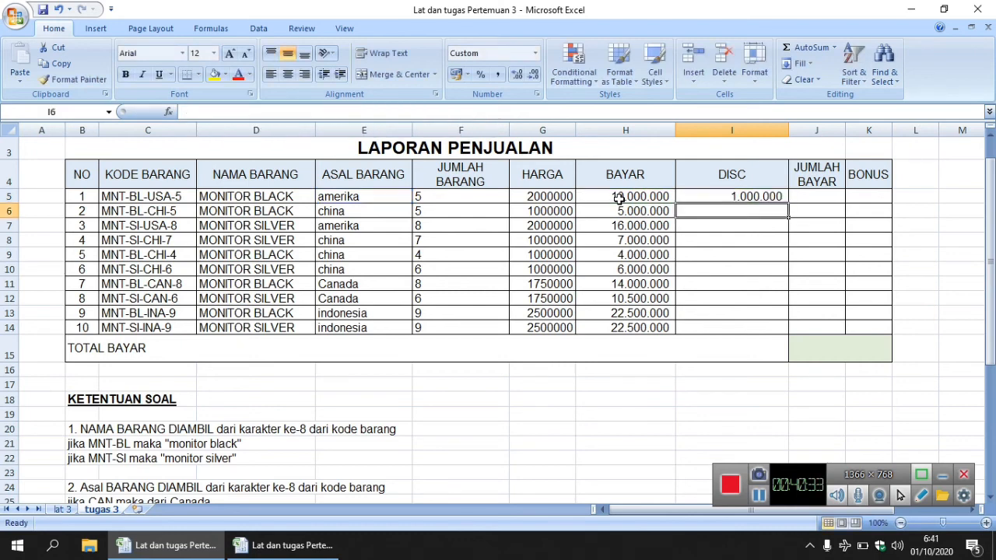
Fill the I5 discount formula down to I14 and centre the filled cells.
left_click(780, 200)
left_click_drag(787, 204, 779, 329)
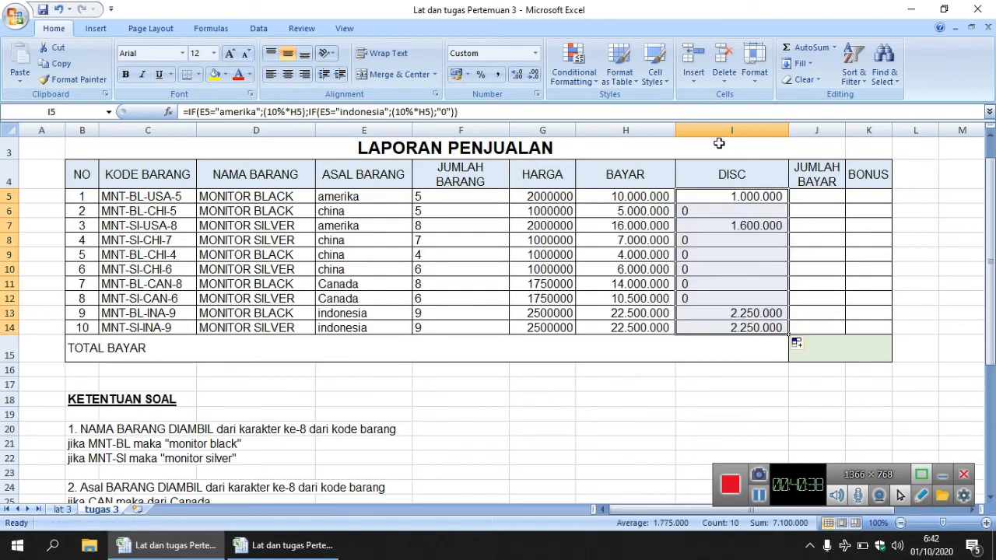
left_click(288, 74)
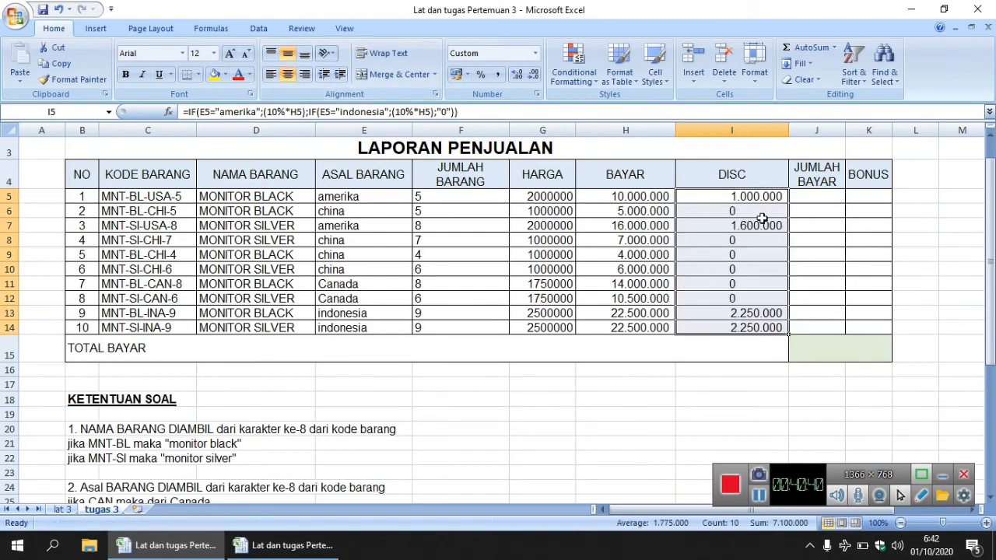
Widen the JUMLAH BAYAR column and calculate J5 as payment minus discount with =H5-I5.
left_click(819, 205)
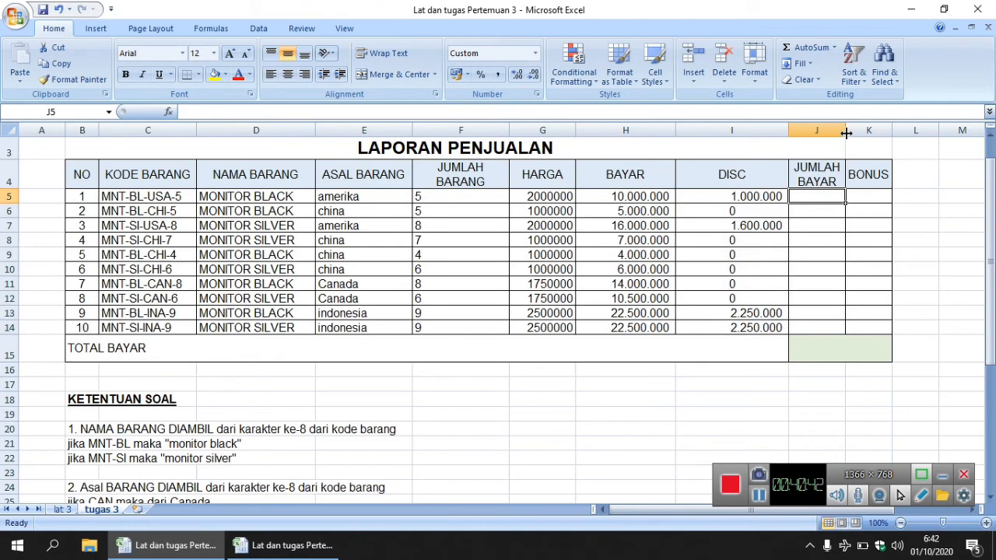
left_click_drag(846, 131, 860, 130)
left_click_drag(989, 186, 989, 222)
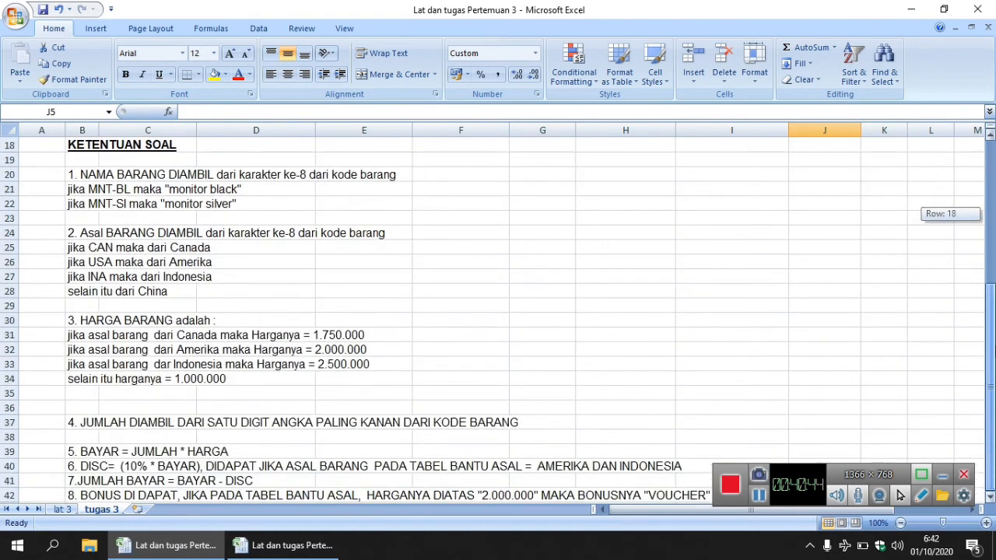
left_click_drag(991, 387, 991, 386)
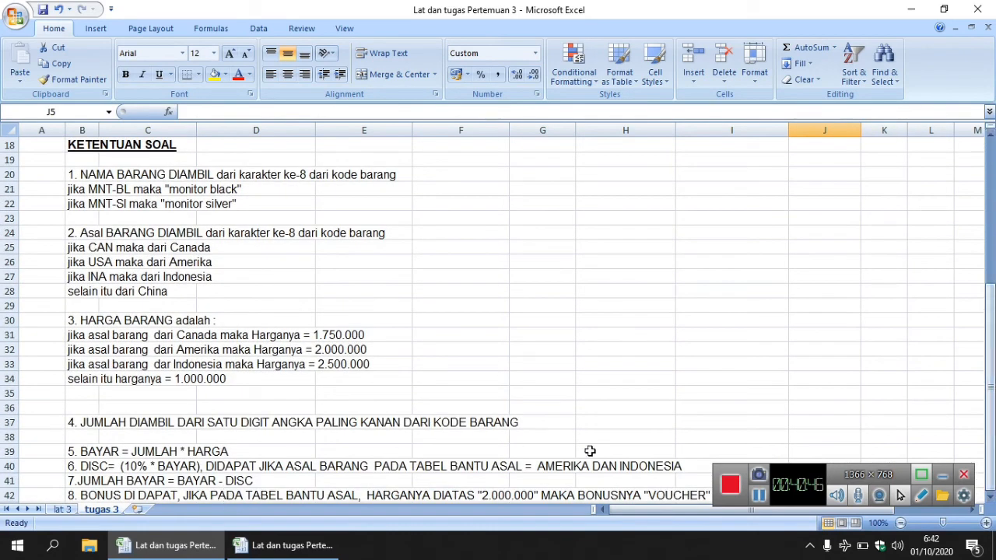
scroll(991, 374, "up", 6)
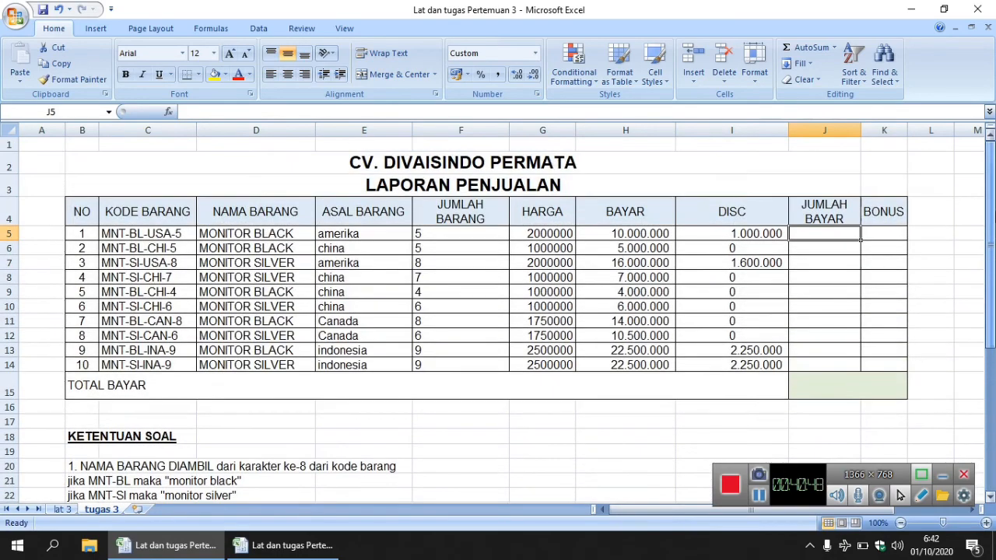
type("=")
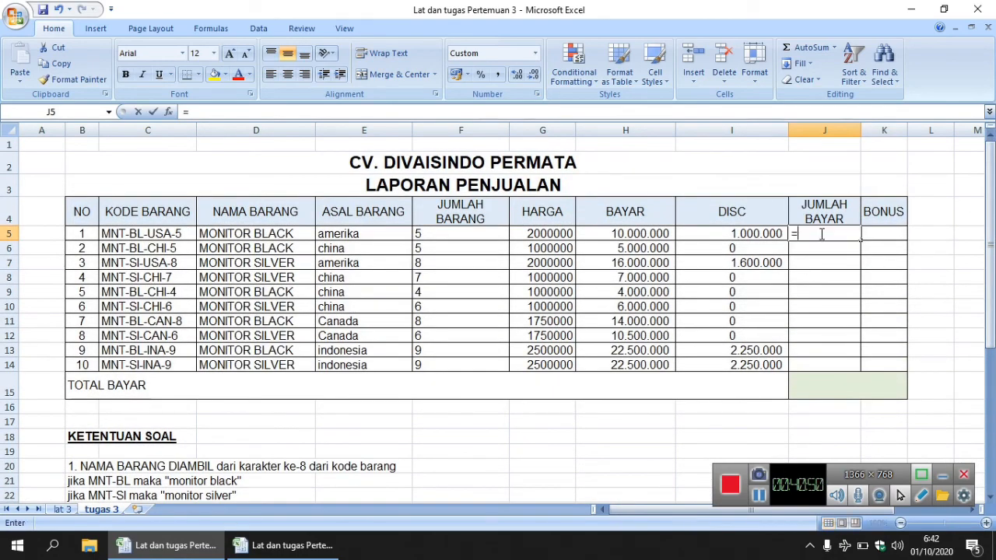
left_click_drag(992, 206, 993, 229)
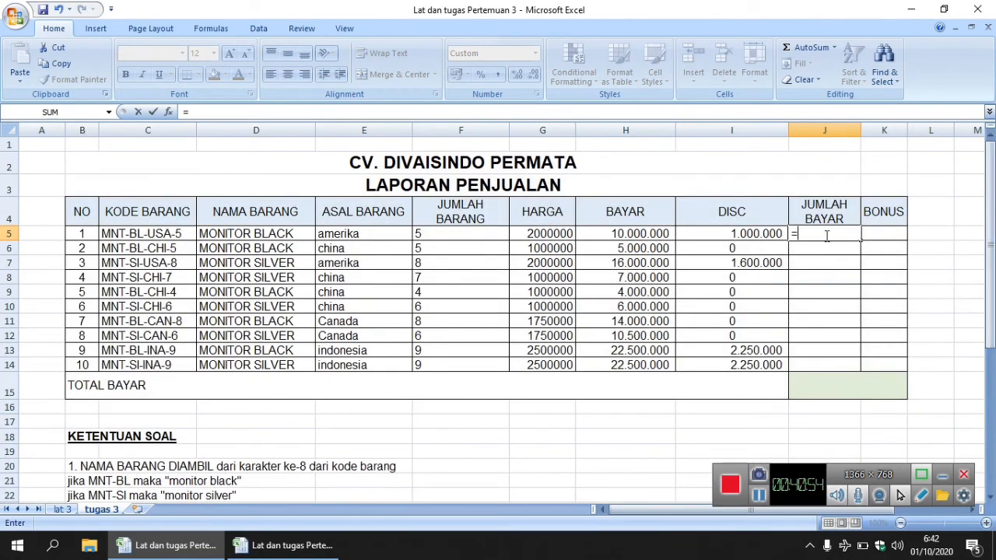
left_click(637, 233)
type("-")
left_click(704, 231)
key("Return")
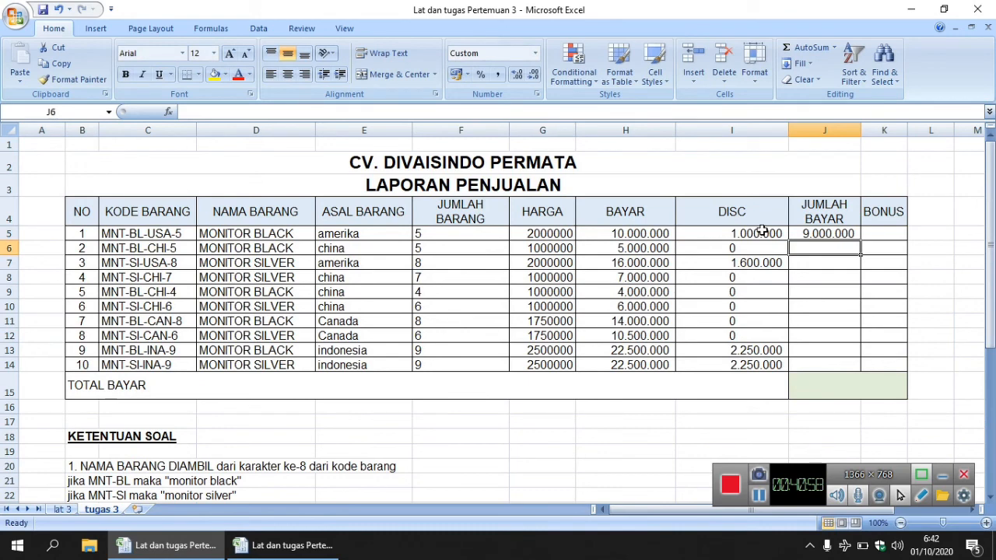
Fill the J5 formula down to J14 and widen the BONUS column K.
left_click(810, 232)
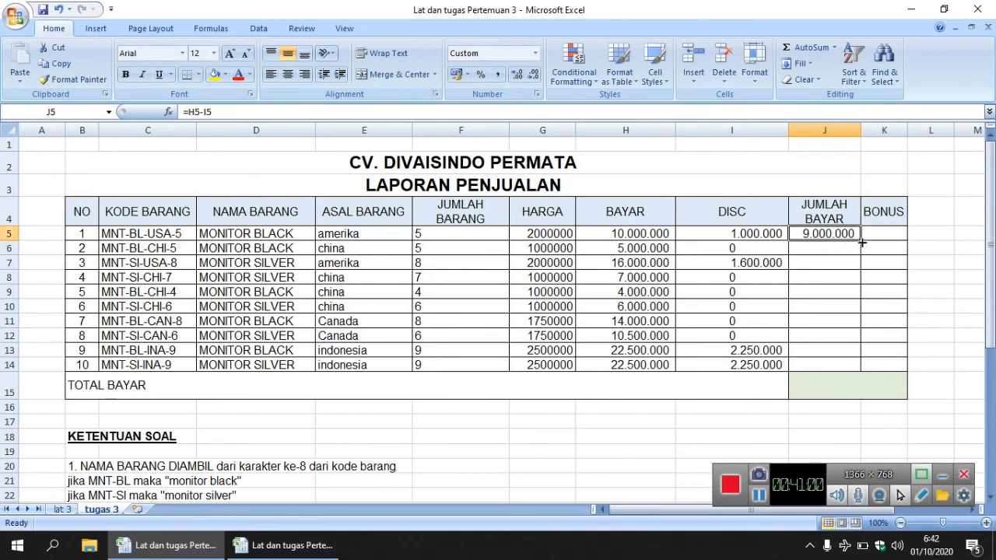
left_click_drag(861, 243, 858, 368)
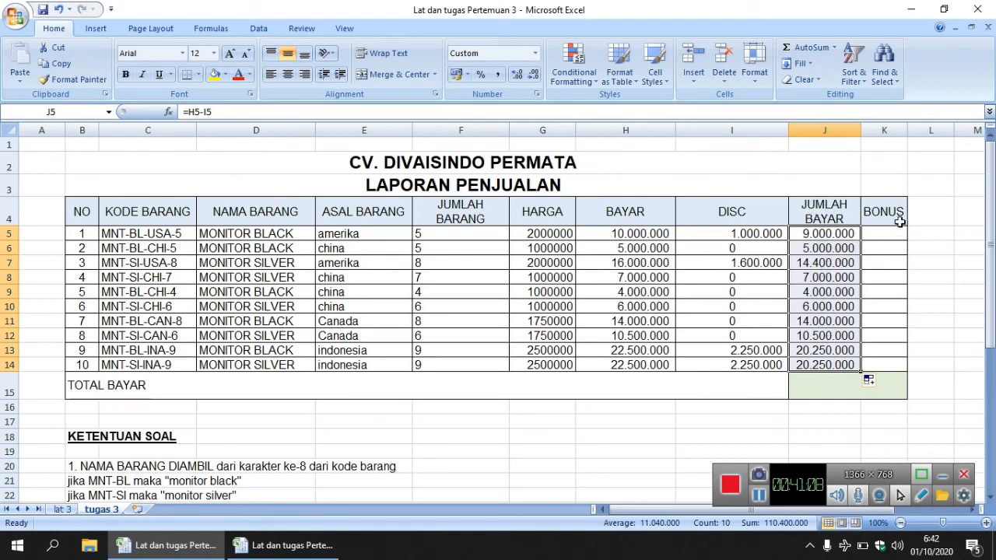
left_click_drag(907, 136, 923, 133)
Check the bonus rule in the task notes and start K5 with =if(E5="amerika";"voucer"; as the first condition.
left_click_drag(992, 185, 992, 375)
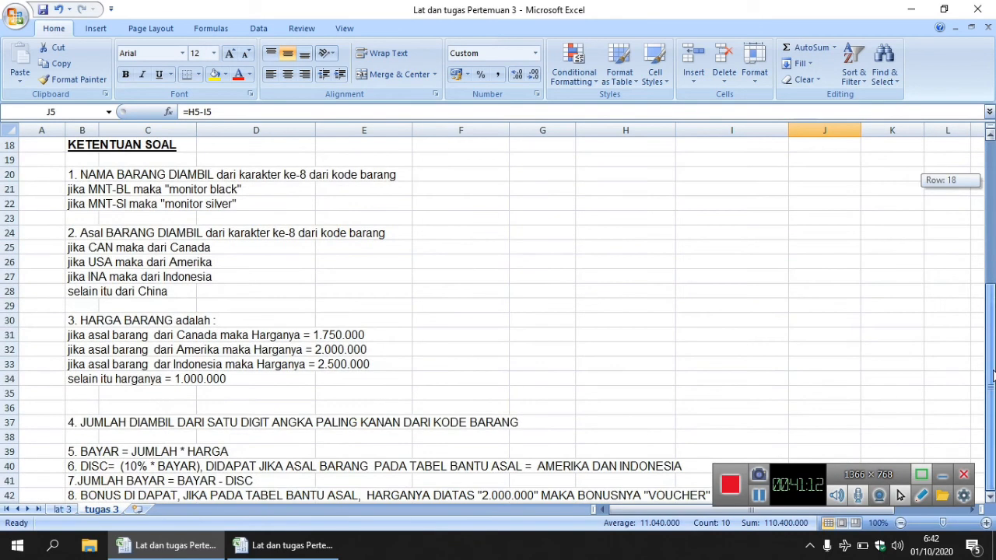
mouse_move(237, 538)
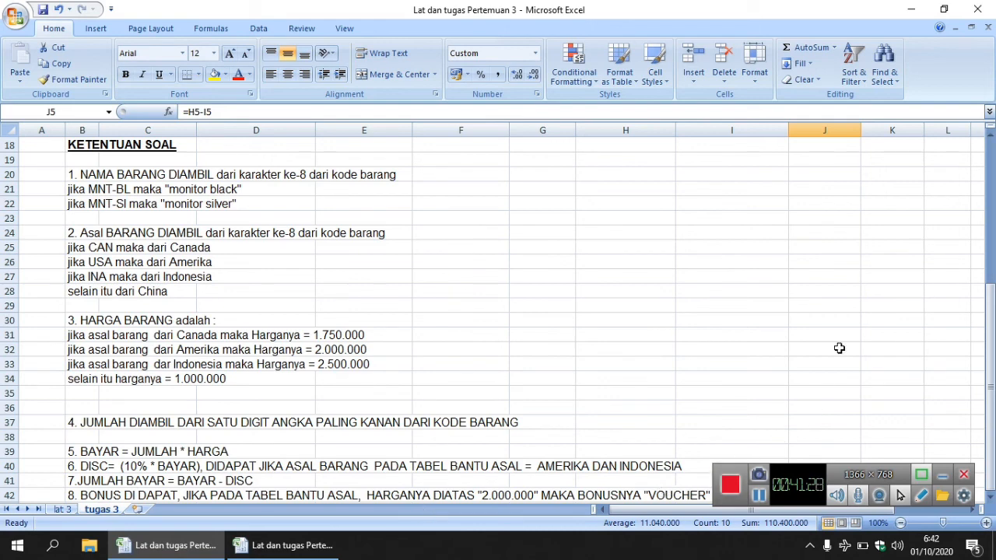
left_click_drag(991, 302, 990, 285)
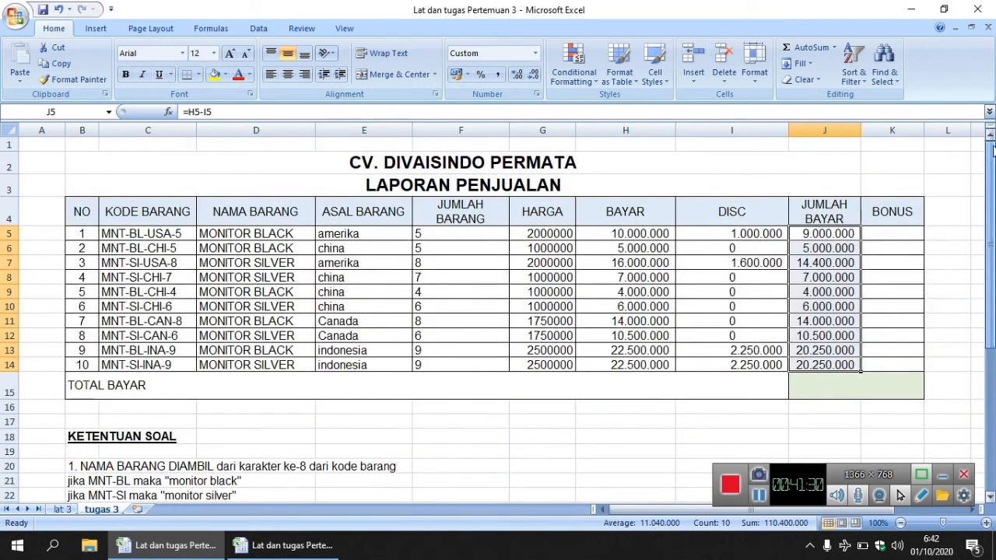
left_click(866, 238)
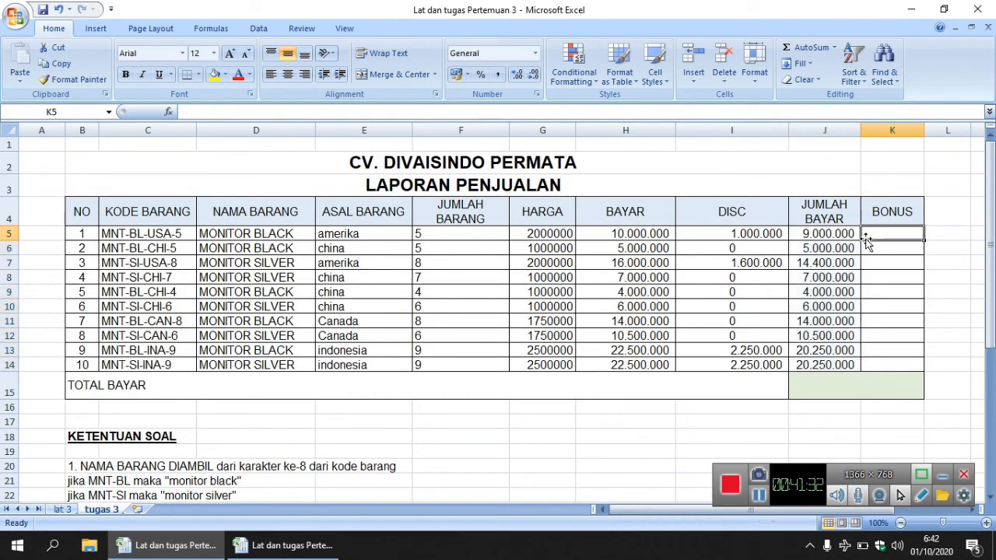
left_click(194, 109)
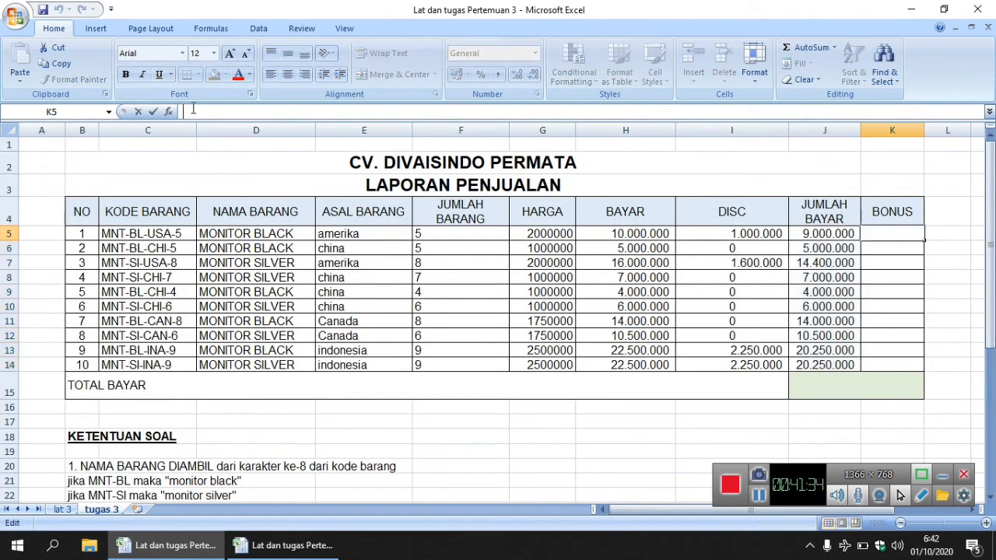
type("=if(")
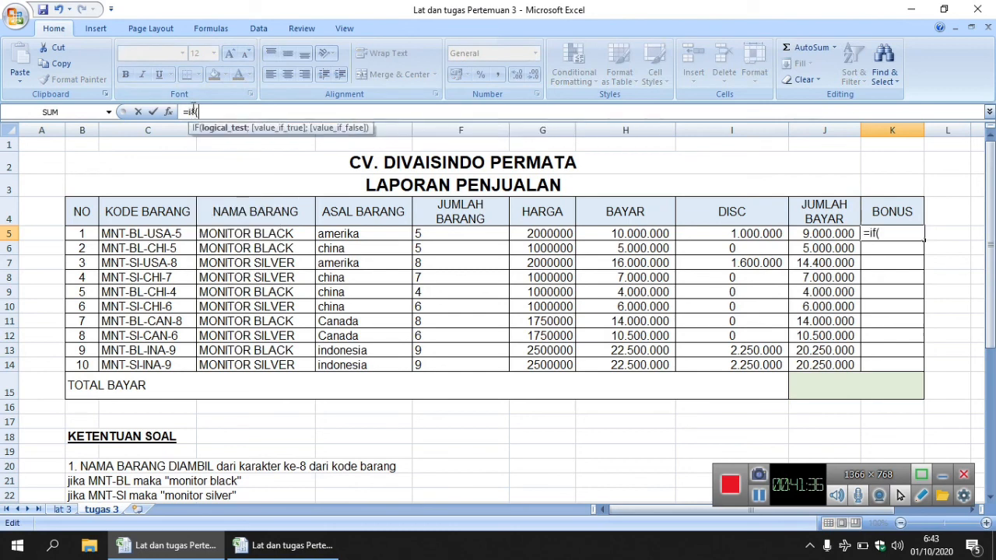
left_click(337, 237)
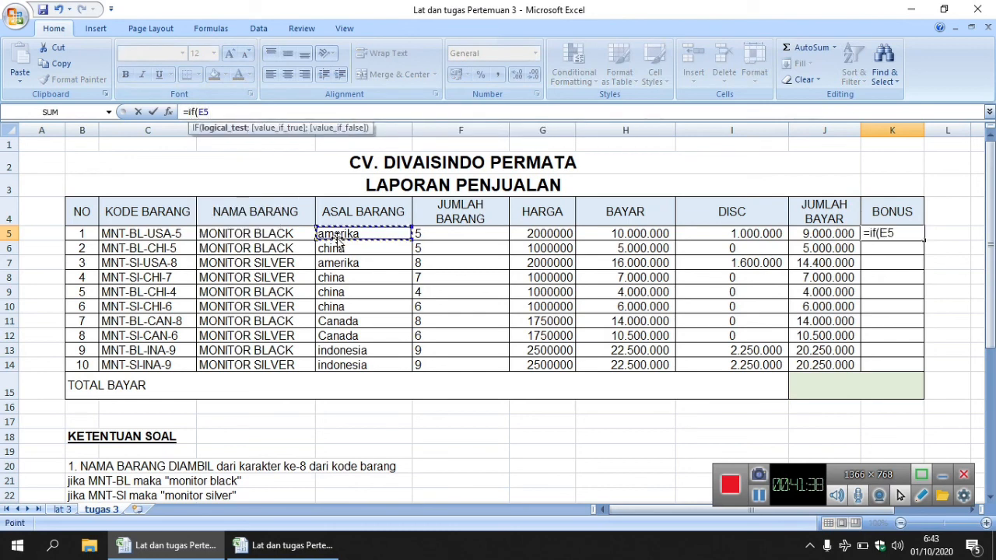
type("=")
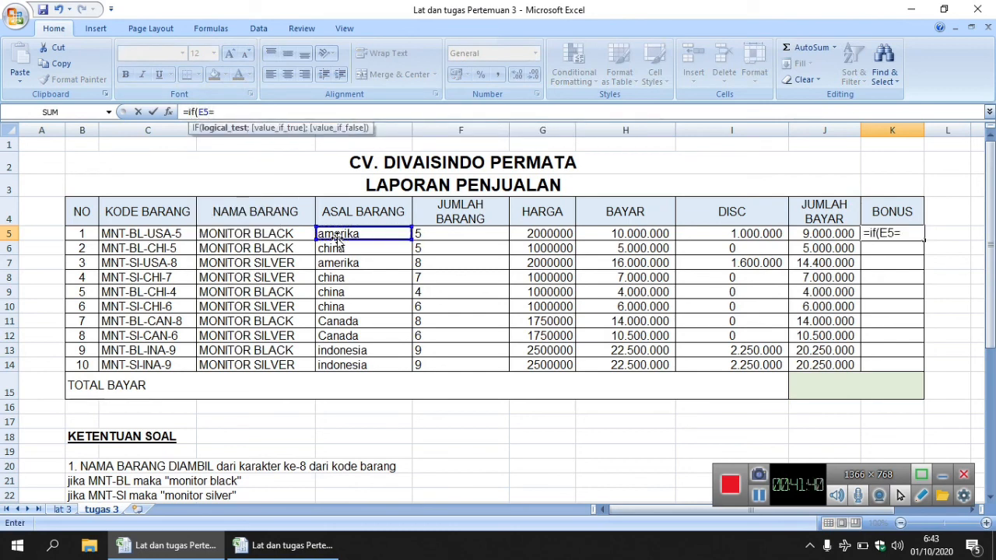
type("\"amer")
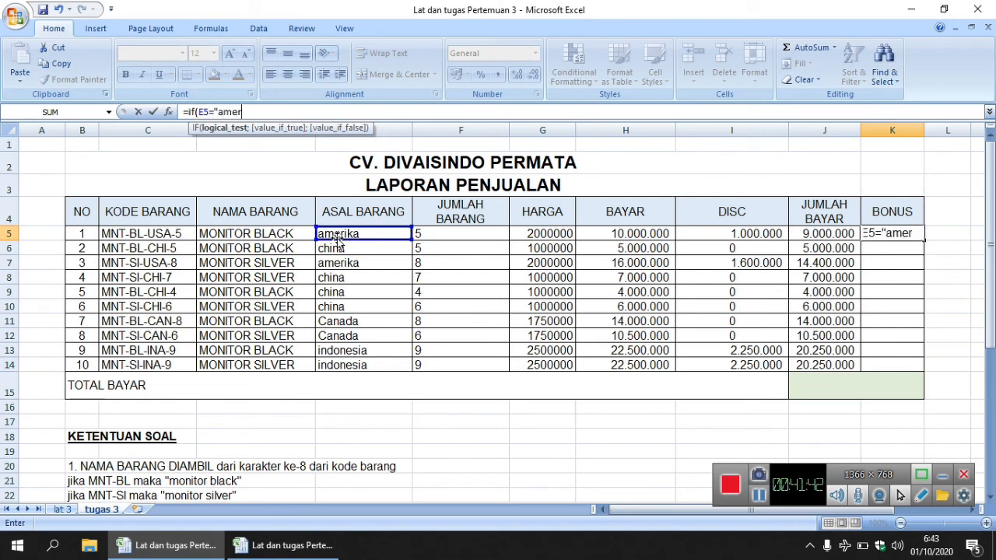
type("ika\";")
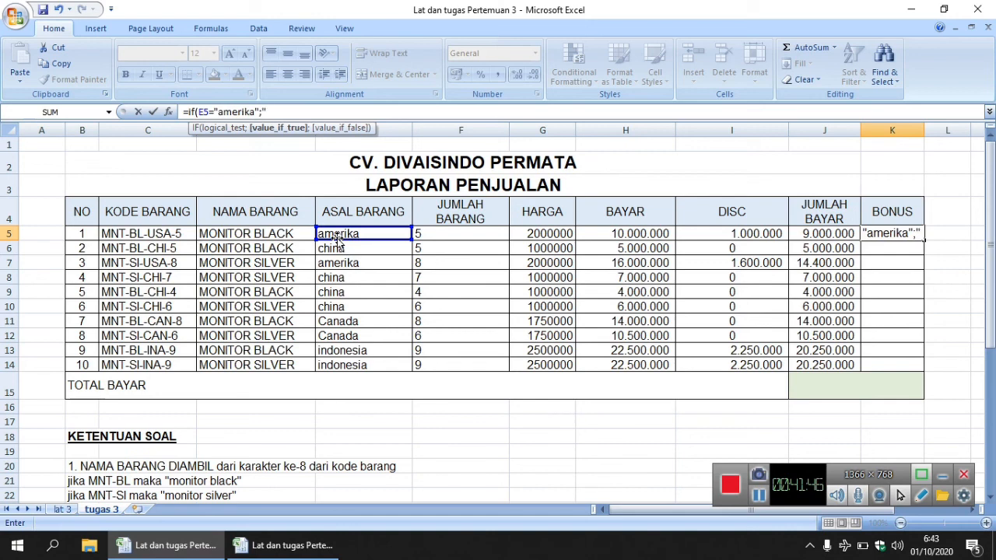
type("\"voucer")
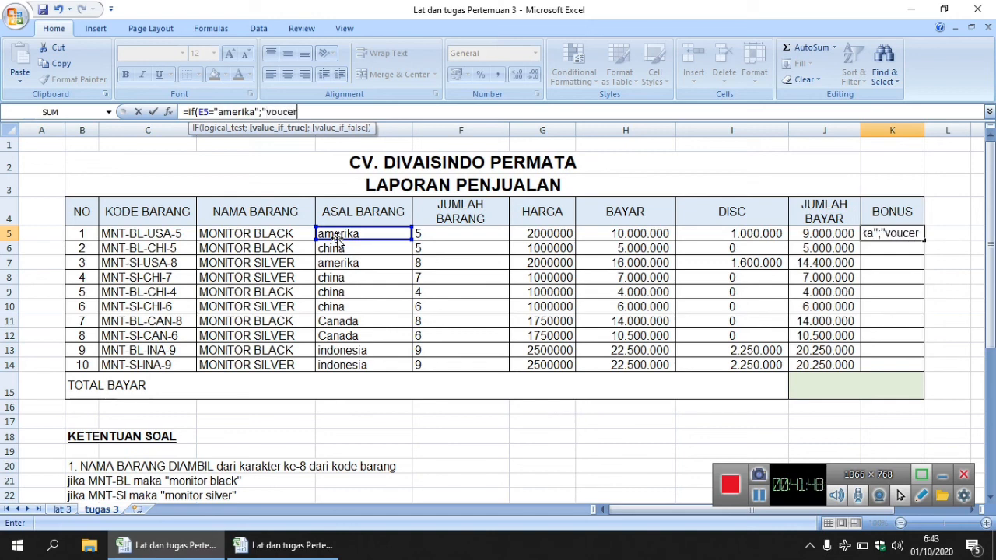
type("\";")
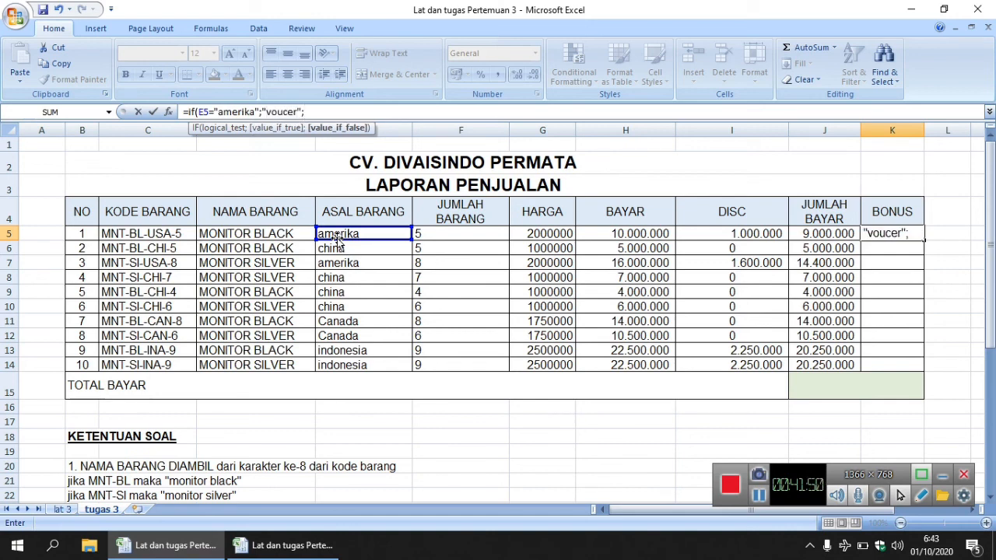
Complete the K5 formula with a nested if(E5="indonesia";"voucer"; condition and "0" as the fallback bonus.
type("if(")
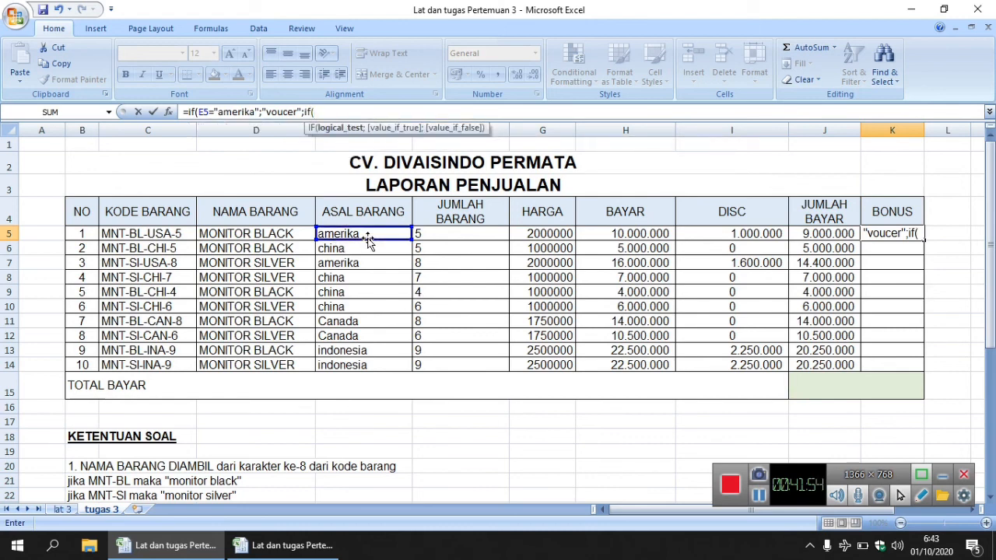
left_click(367, 234)
type("=")
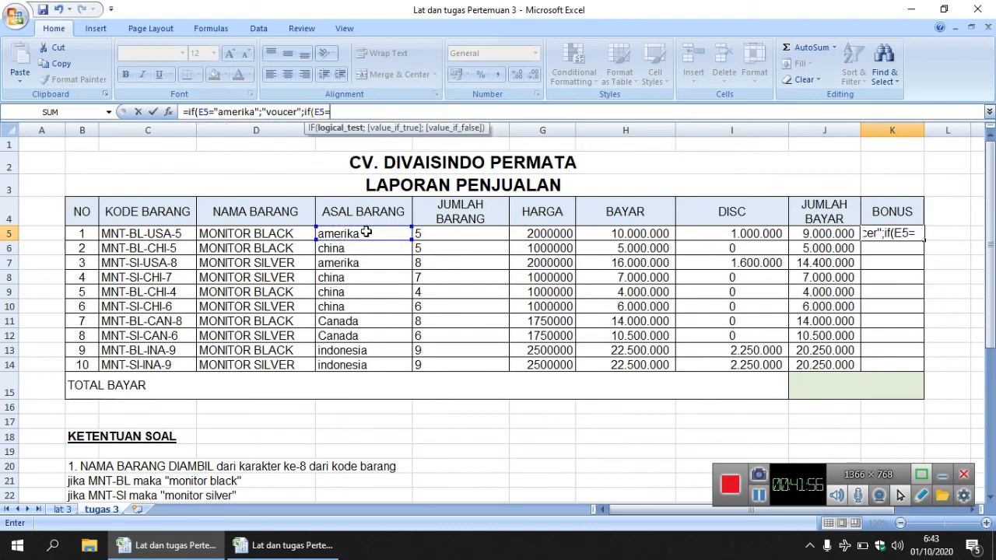
type("\"in")
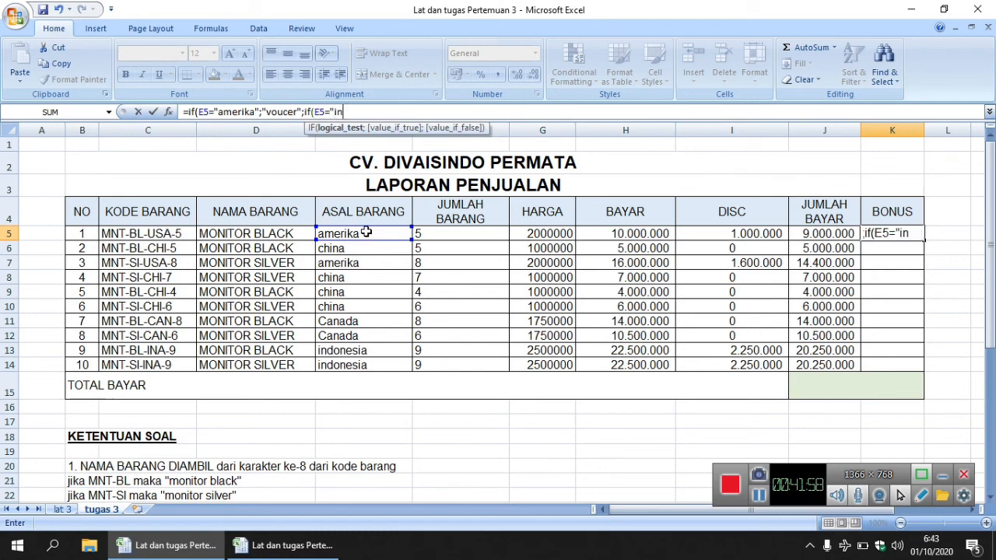
type("donesia\"")
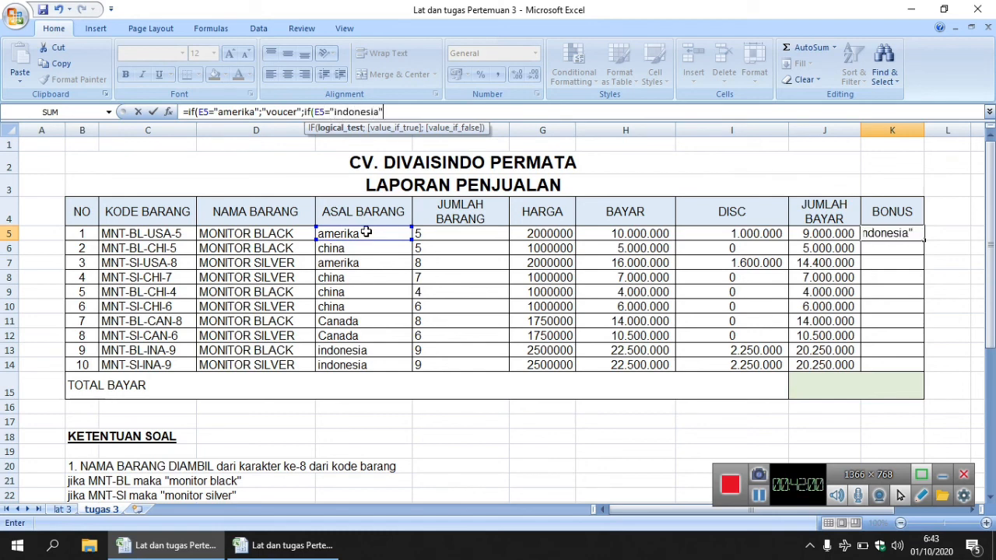
type(";\"")
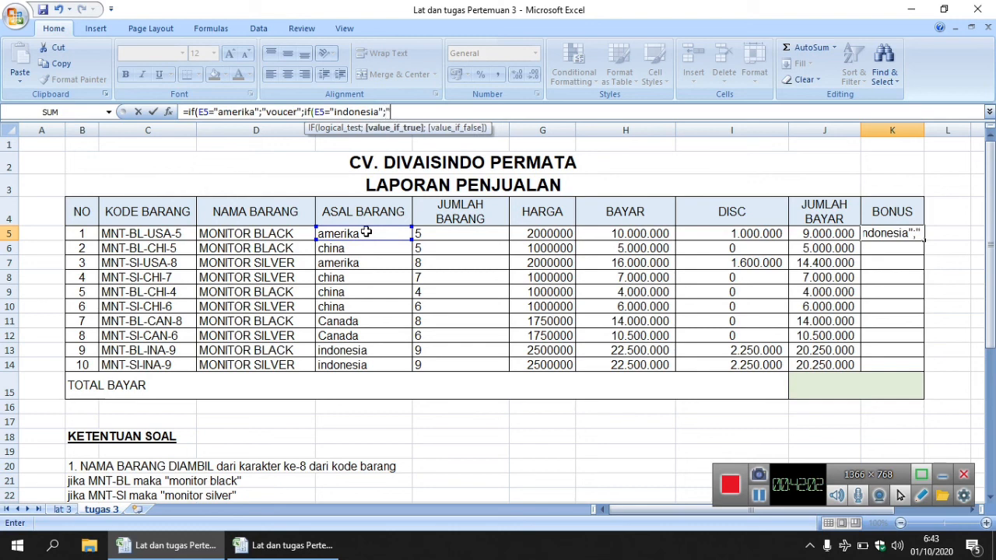
type("ouce")
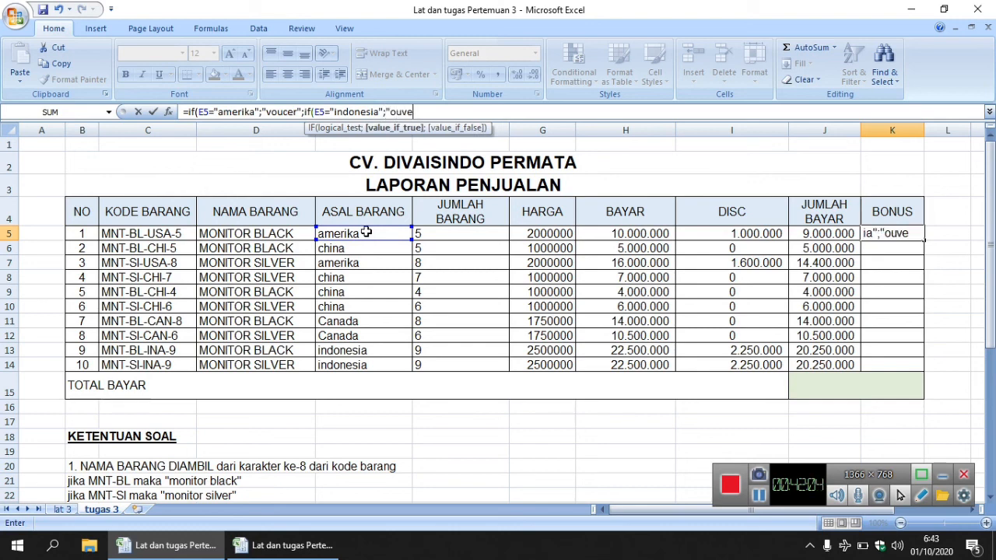
key("BackSpace")
key("BackSpace")
key("BackSpace")
key("BackSpace")
type("voucer\";")
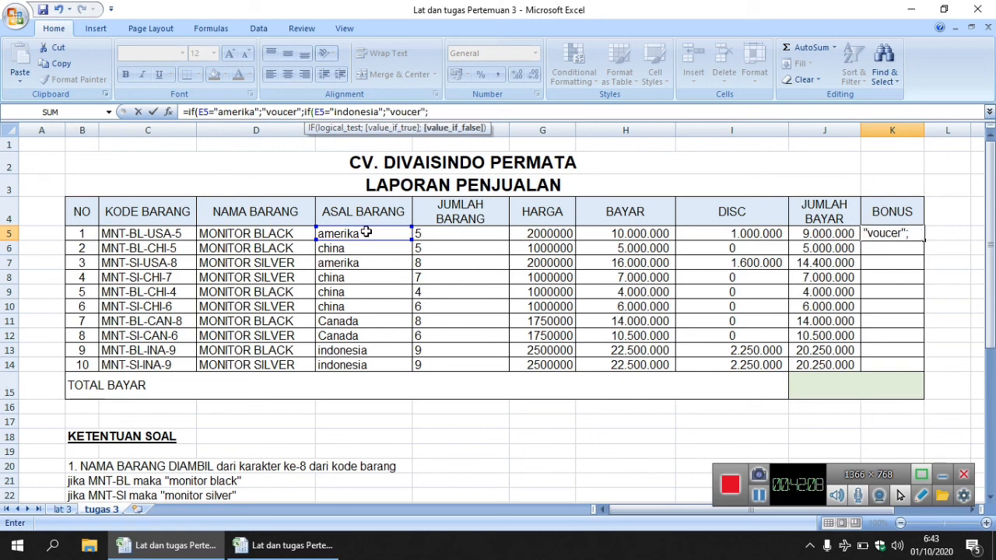
type("\"0\")")
key("Return")
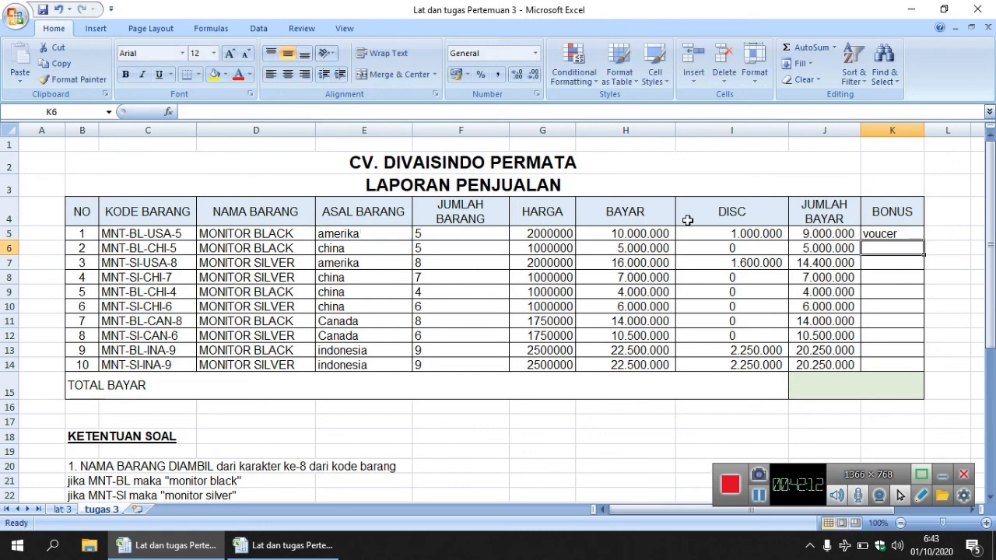
Fill the K5 bonus formula down to K14 and centre the filled cells.
left_click(866, 235)
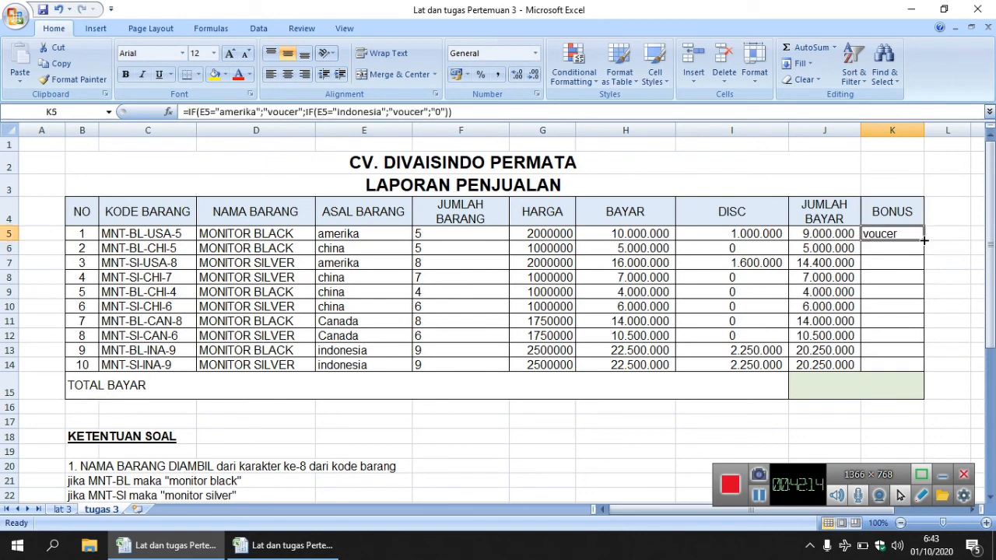
left_click_drag(923, 241, 920, 372)
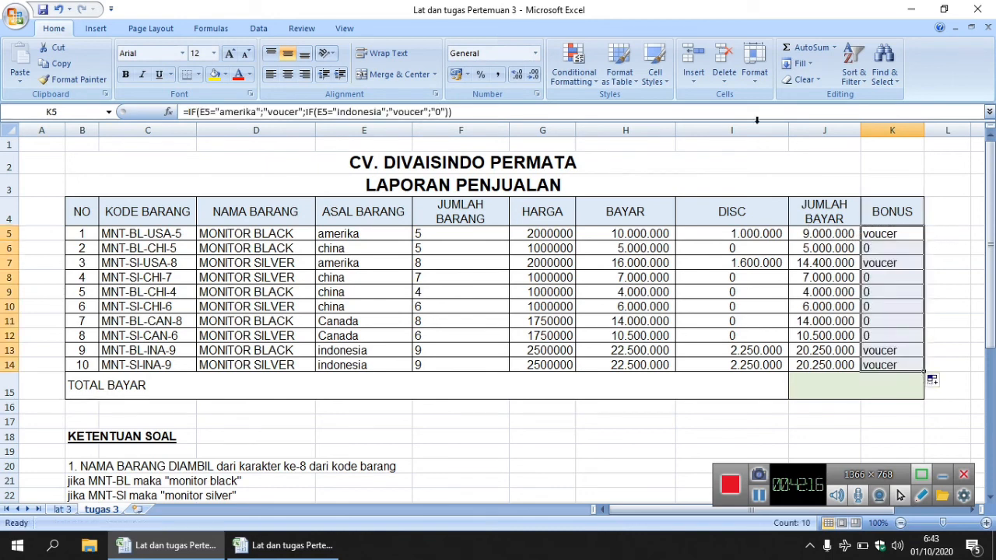
left_click(288, 74)
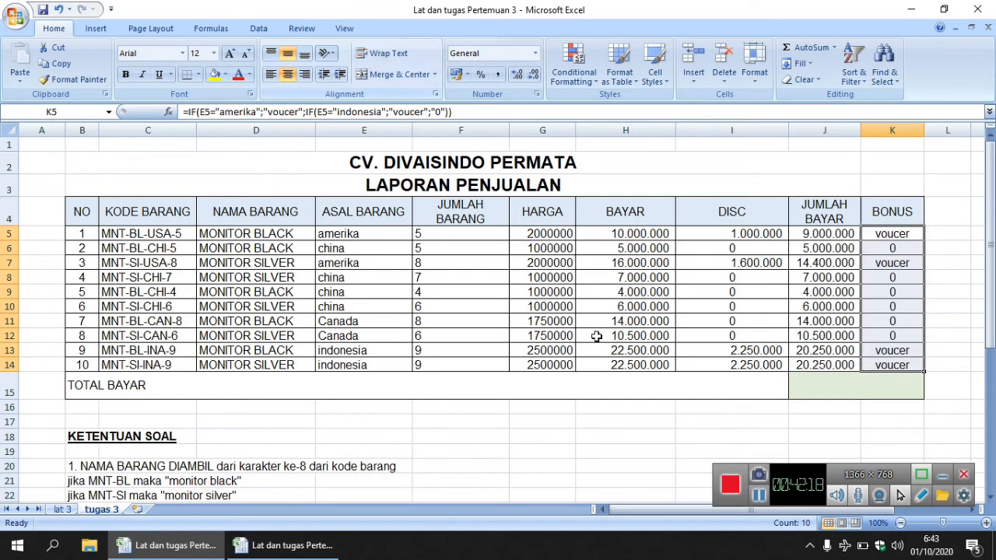
Apply the Accounting number format to the HARGA through JUMLAH BAYAR values in G5:J14.
left_click_drag(598, 234, 638, 266)
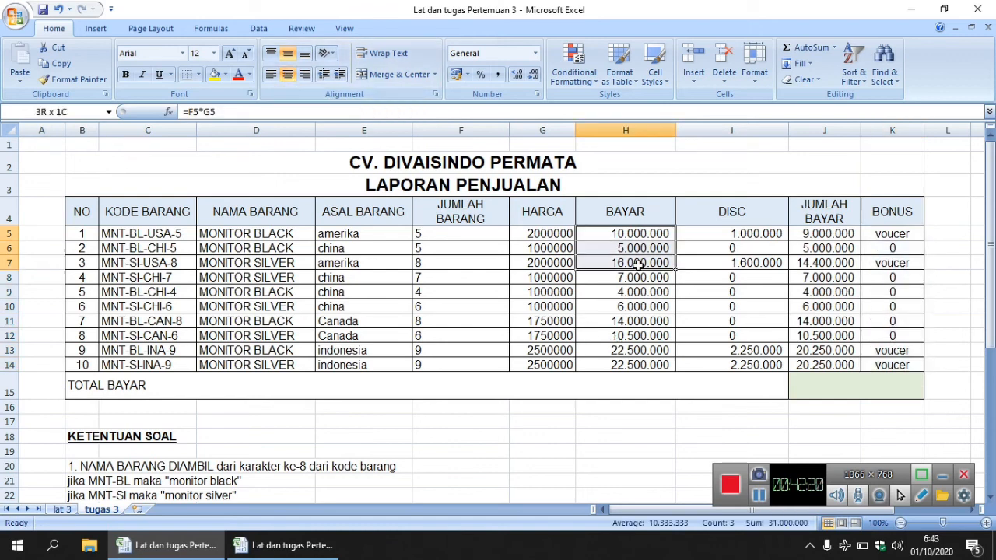
left_click_drag(541, 233, 803, 367)
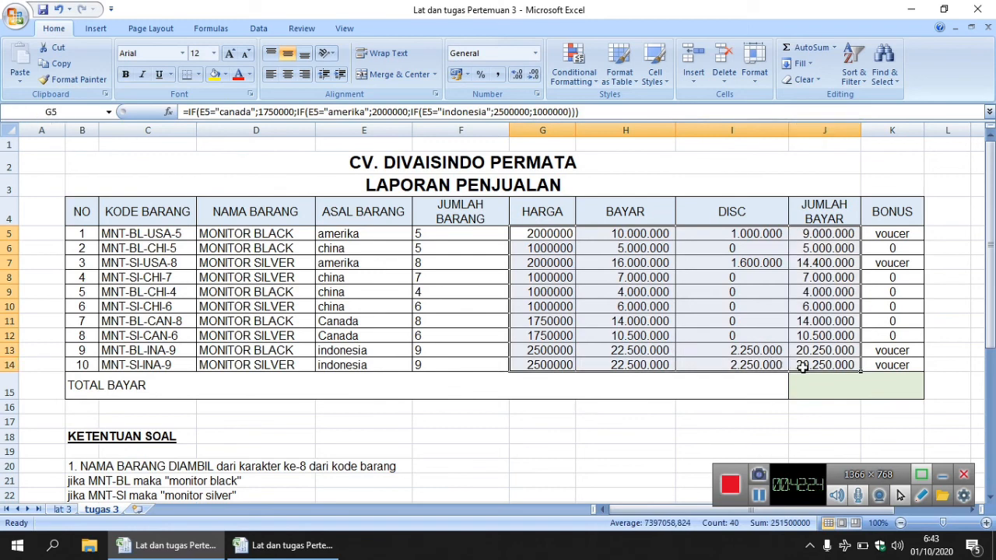
left_click(534, 53)
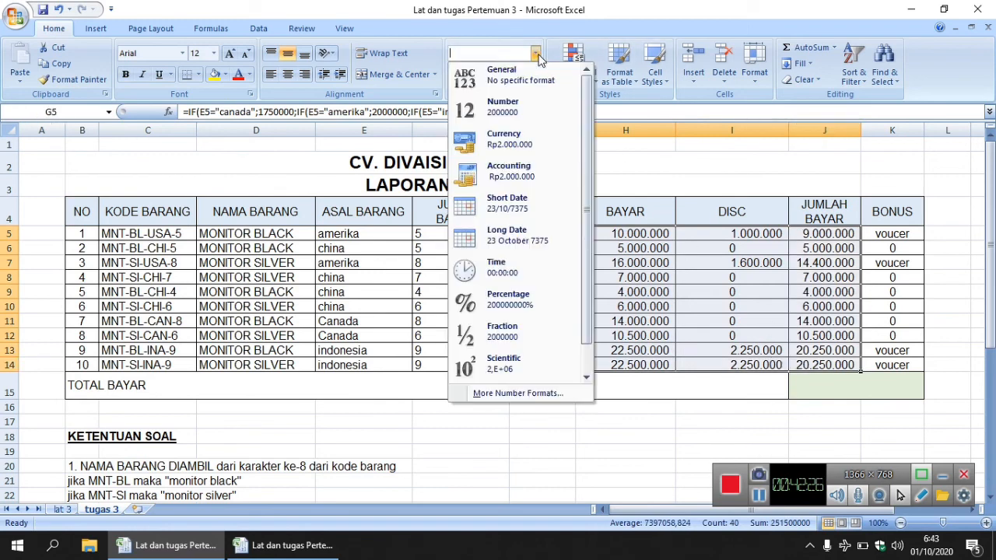
left_click(509, 170)
Widen the HARGA column G and the JUMLAH BAYAR column J so their rupiah amounts fit.
left_click(585, 137)
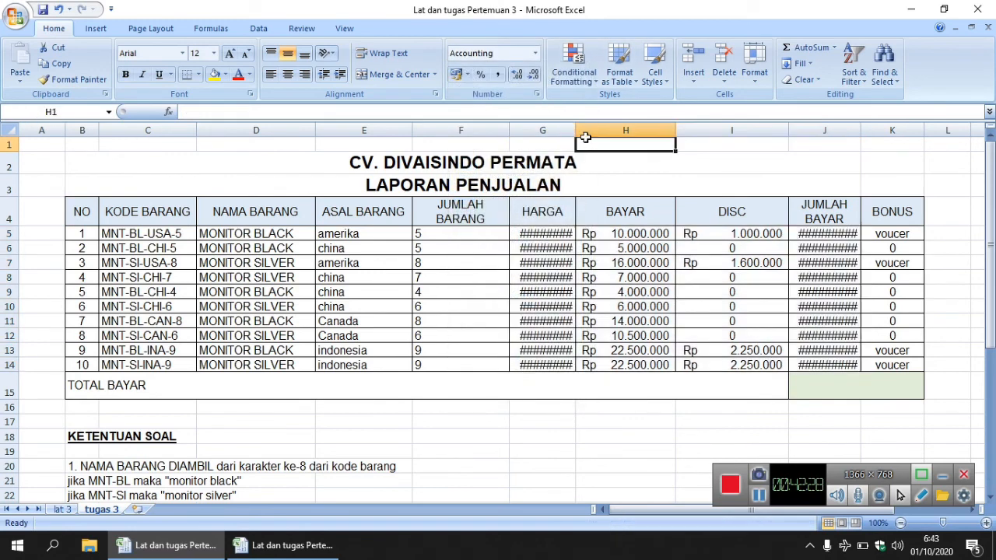
left_click_drag(576, 130, 604, 131)
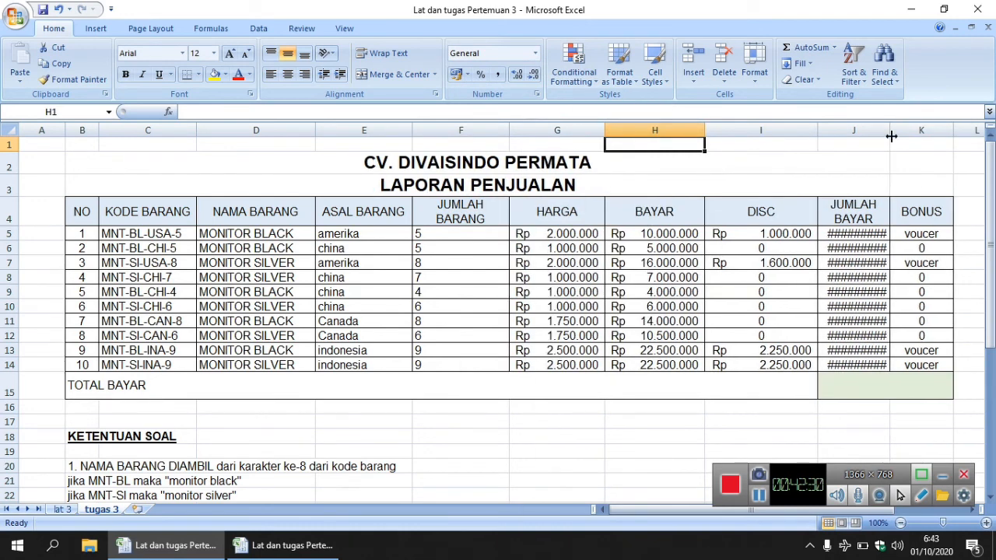
left_click_drag(890, 136, 914, 134)
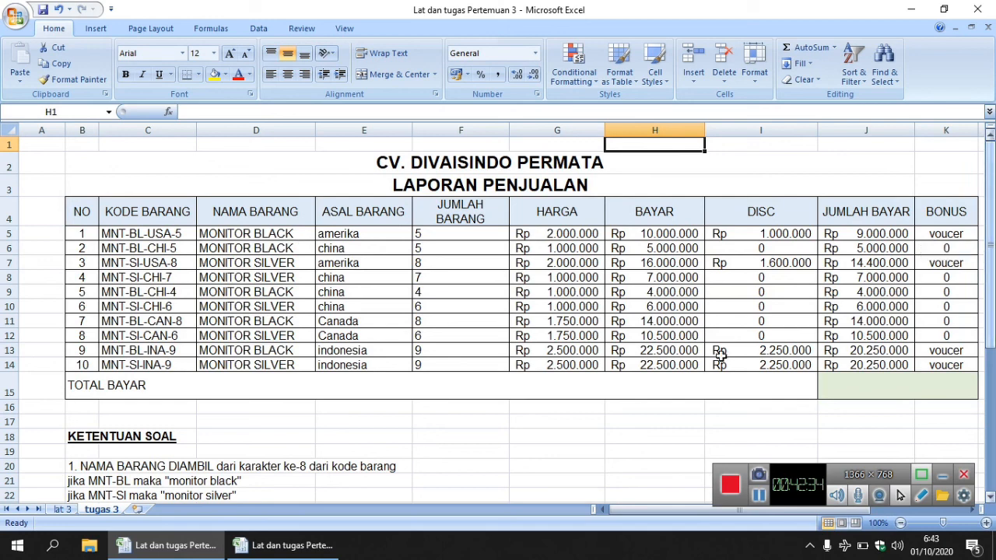
left_click_drag(663, 512, 729, 507)
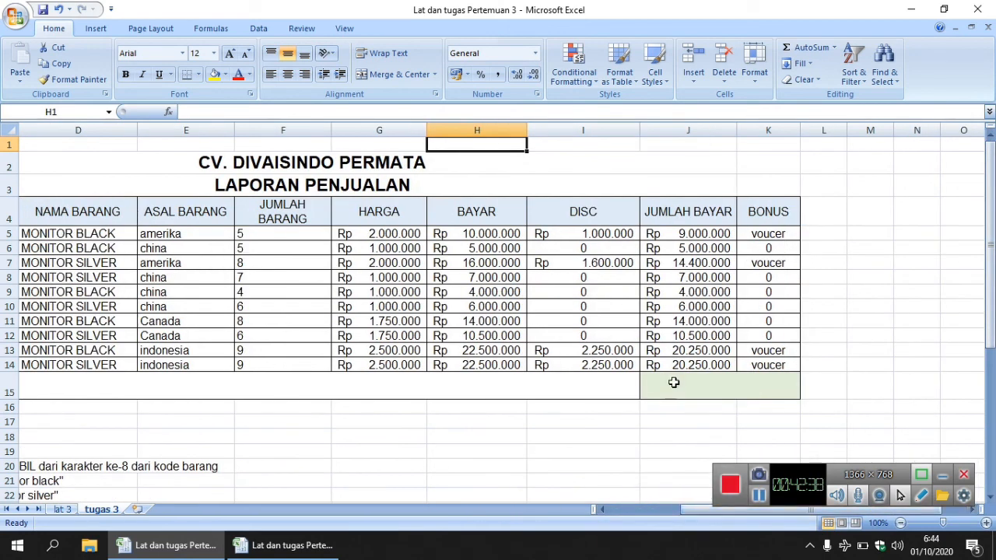
type("=")
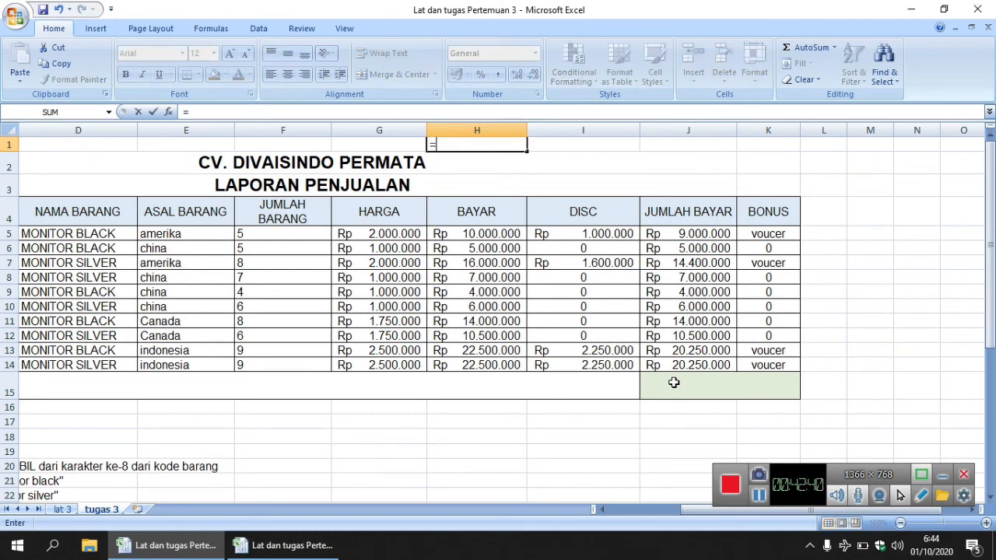
left_click(673, 382)
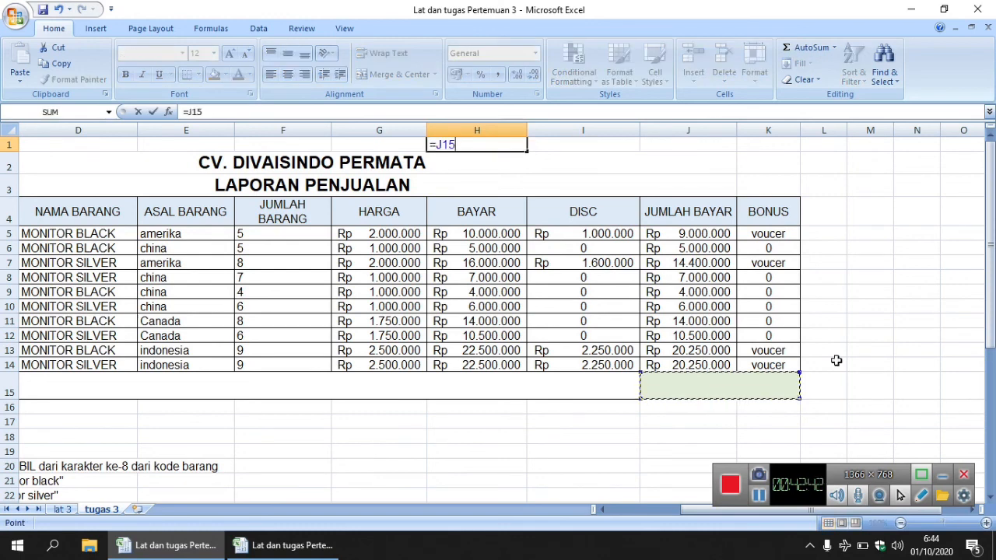
left_click(870, 363)
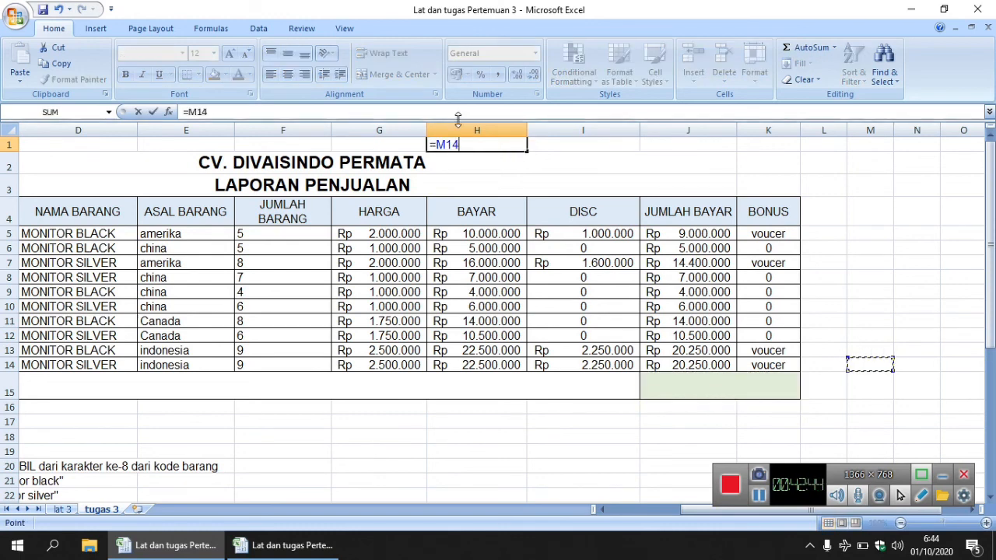
left_click_drag(208, 112, 183, 112)
key("BackSpace")
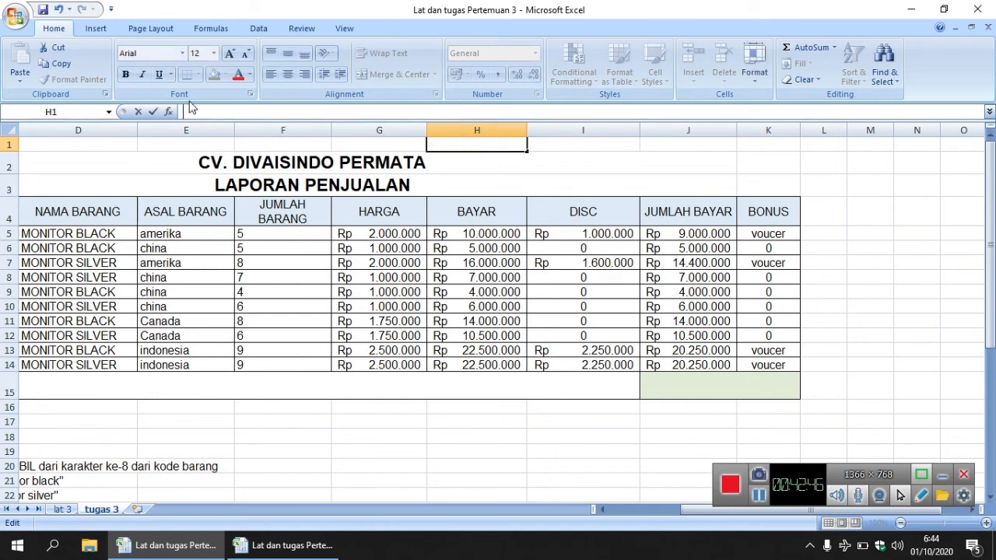
Calculate the TOTAL BAYAR in merged cell J15 with =sum(J5:J14).
left_click(688, 390)
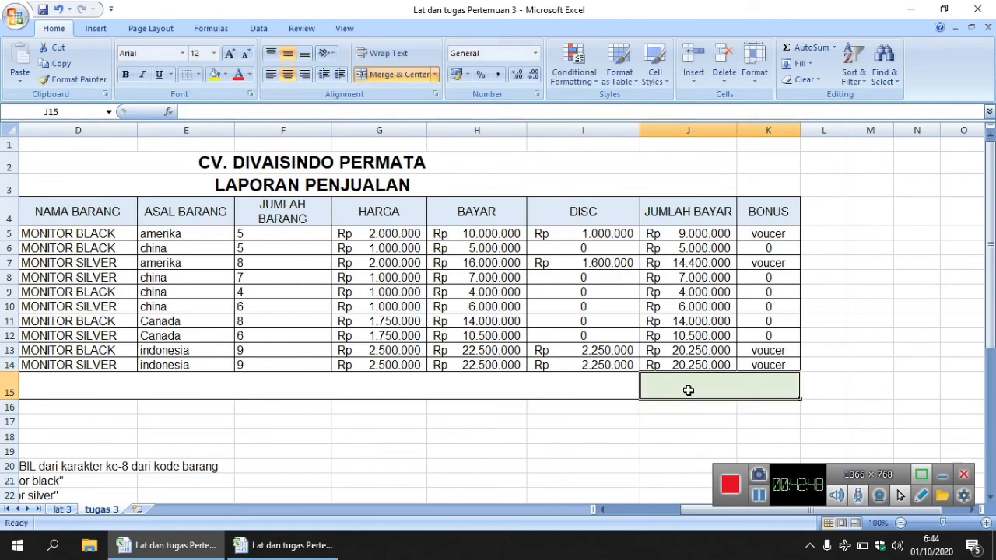
type("=sum(")
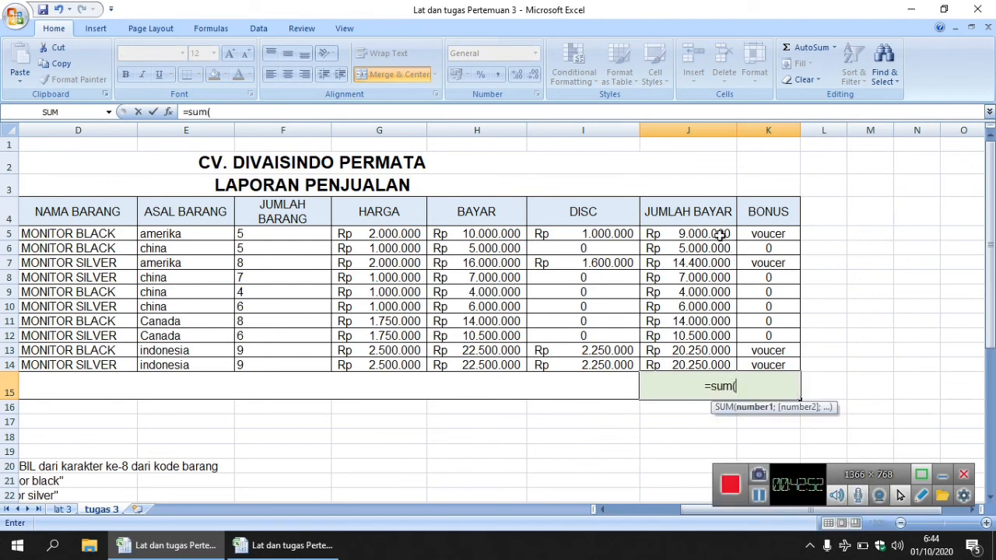
left_click_drag(719, 235, 718, 365)
type(")")
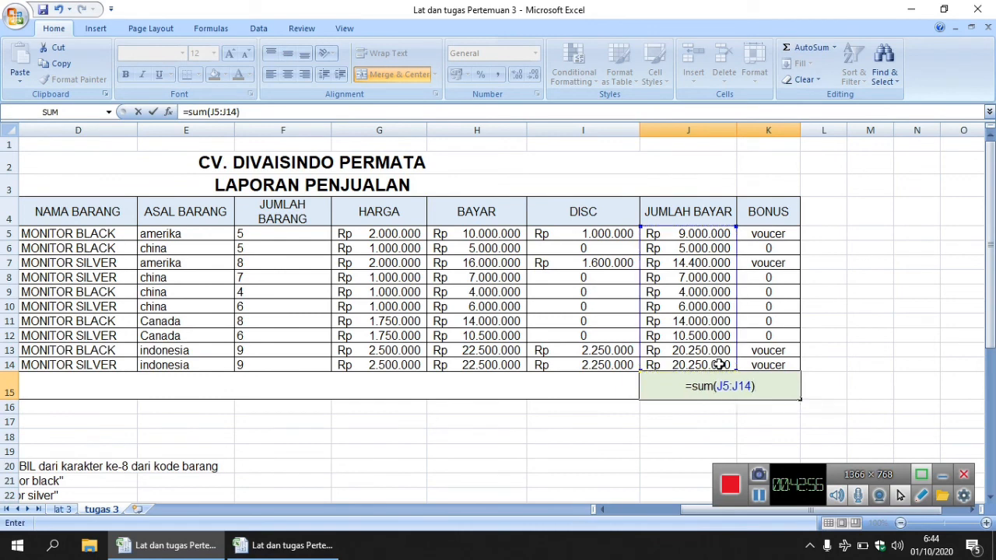
key("Return")
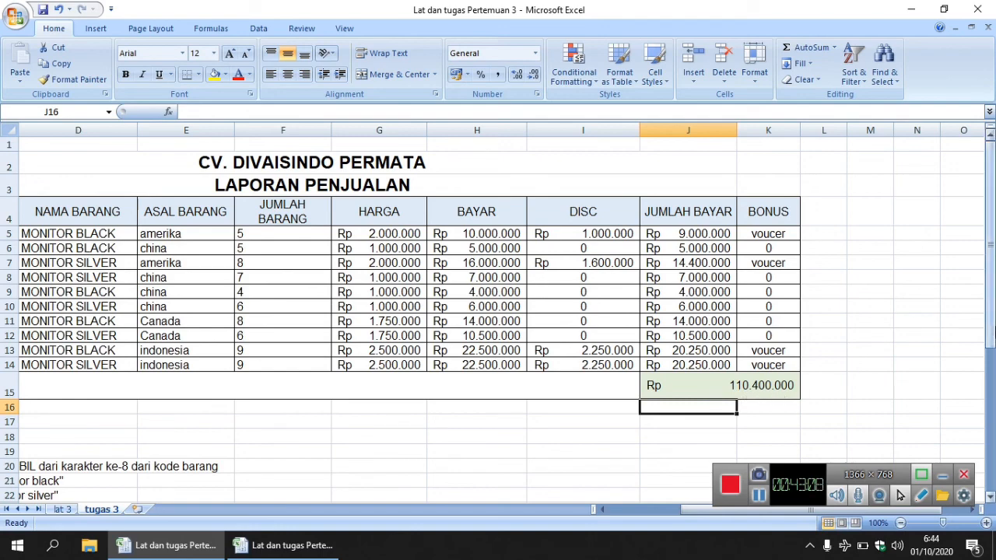
left_click_drag(993, 303, 994, 311)
left_click_drag(704, 509, 592, 493)
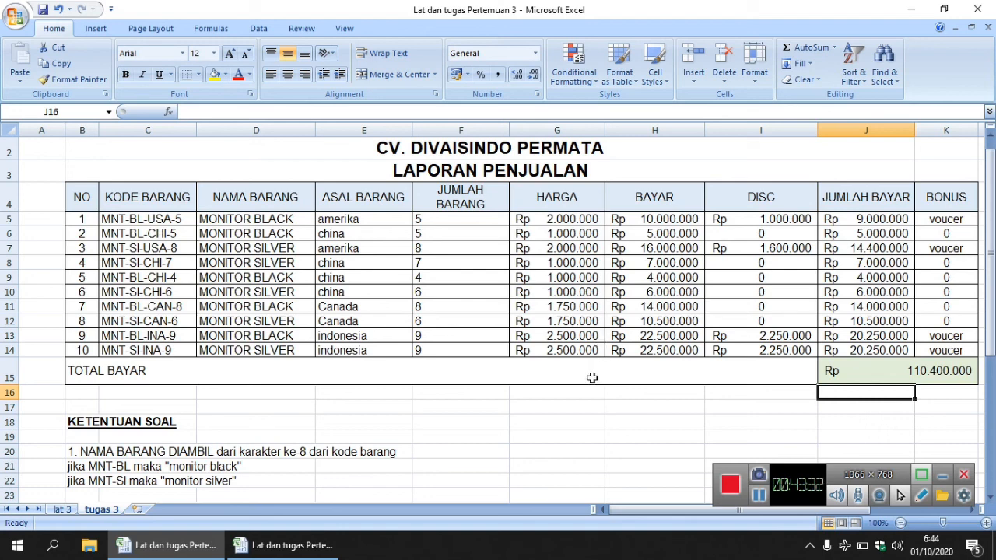
mouse_move(636, 510)
left_mouse_down()
mouse_move(700, 509)
mouse_move(634, 506)
left_mouse_up()
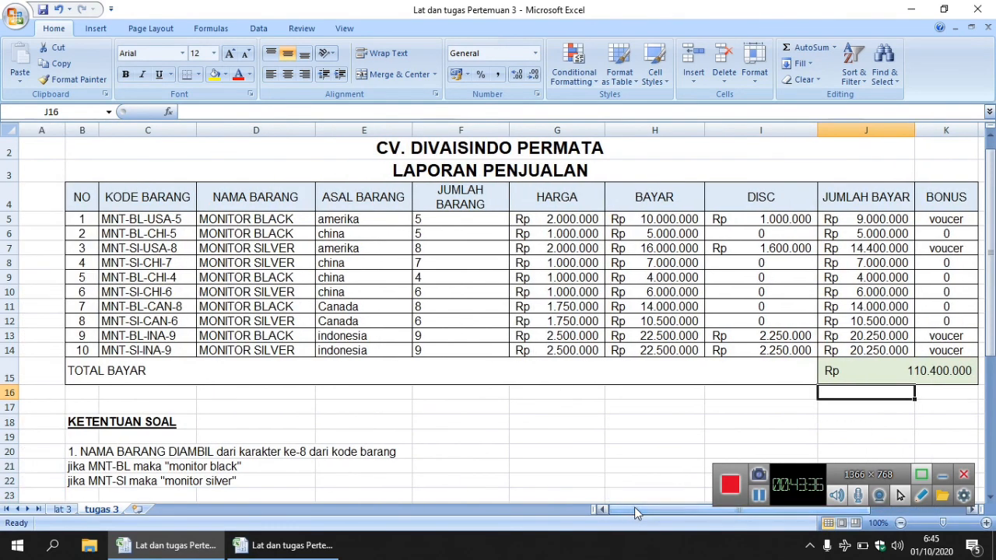